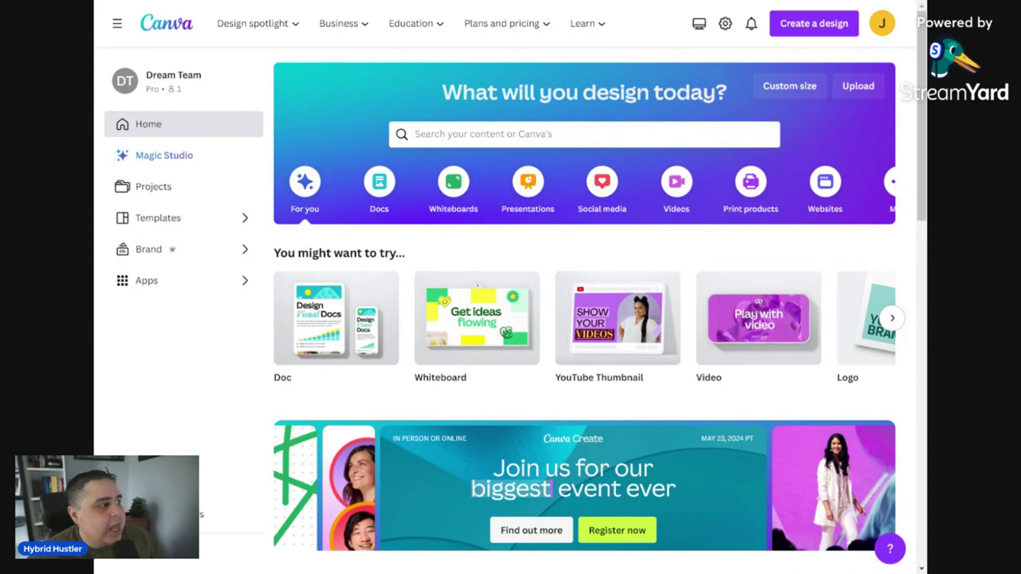
mouse_move(537, 23)
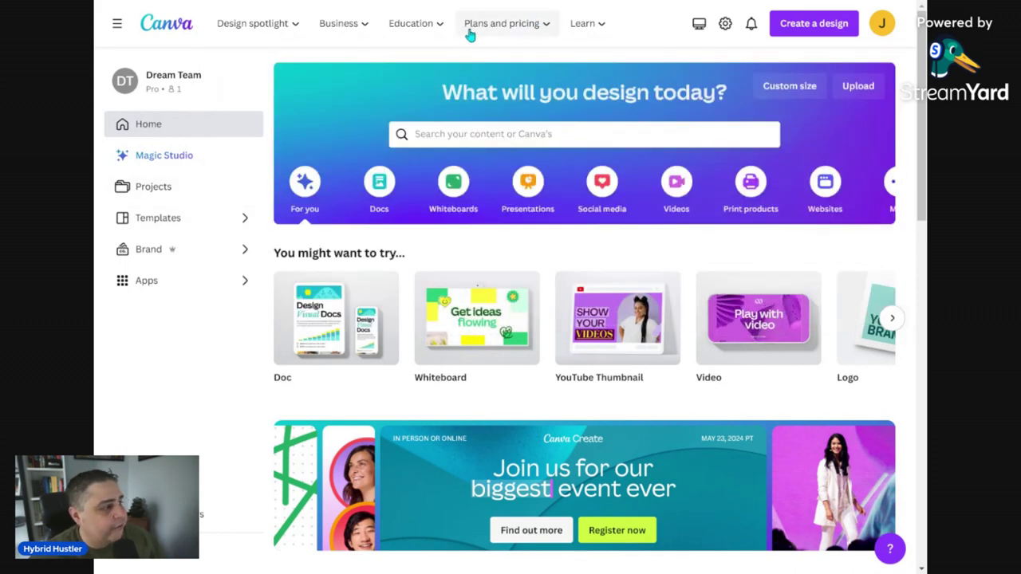
mouse_move(471, 34)
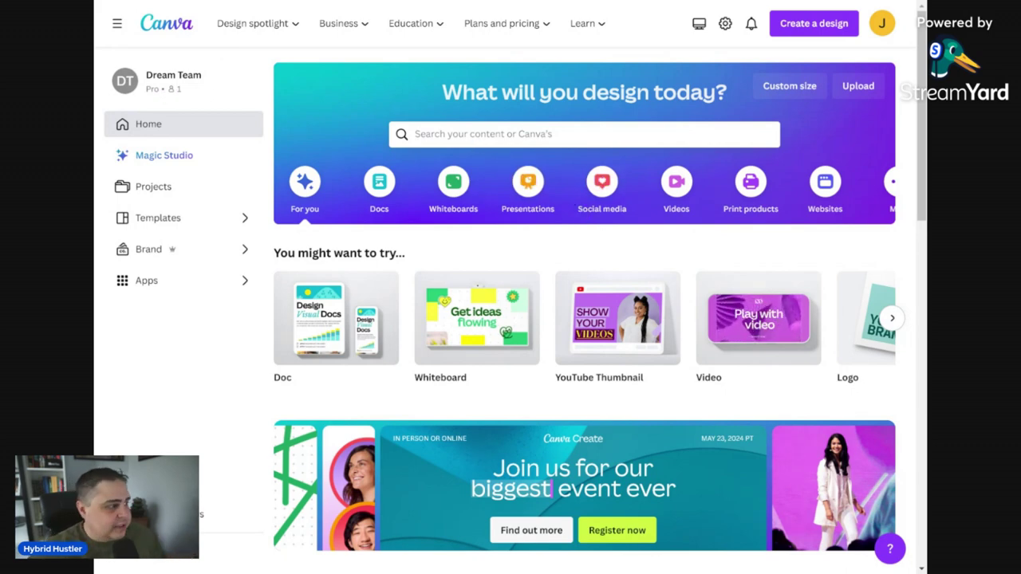
Search the Canva home page for 'Youtube thumbnail'
left_click(422, 135)
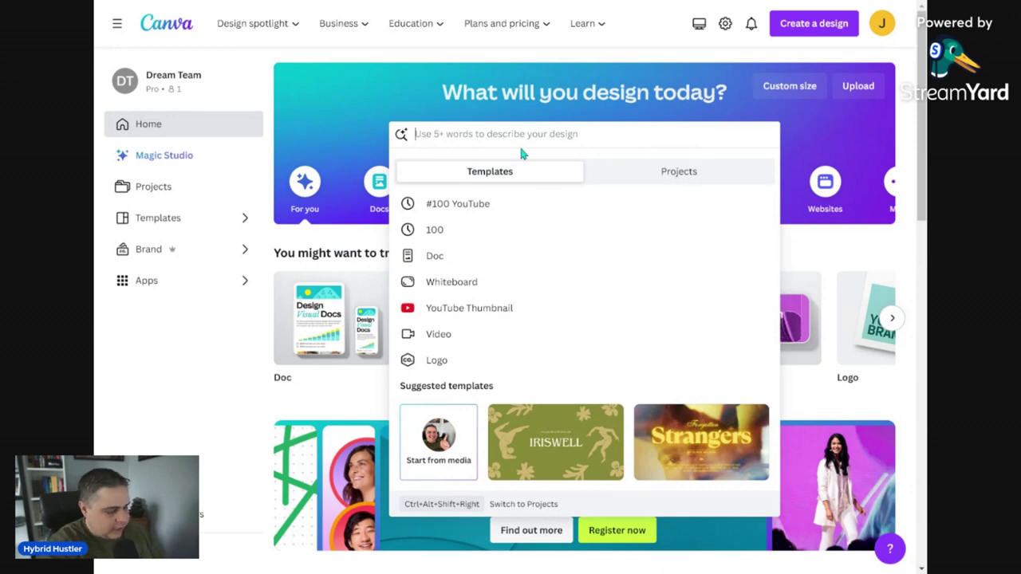
type("Yout")
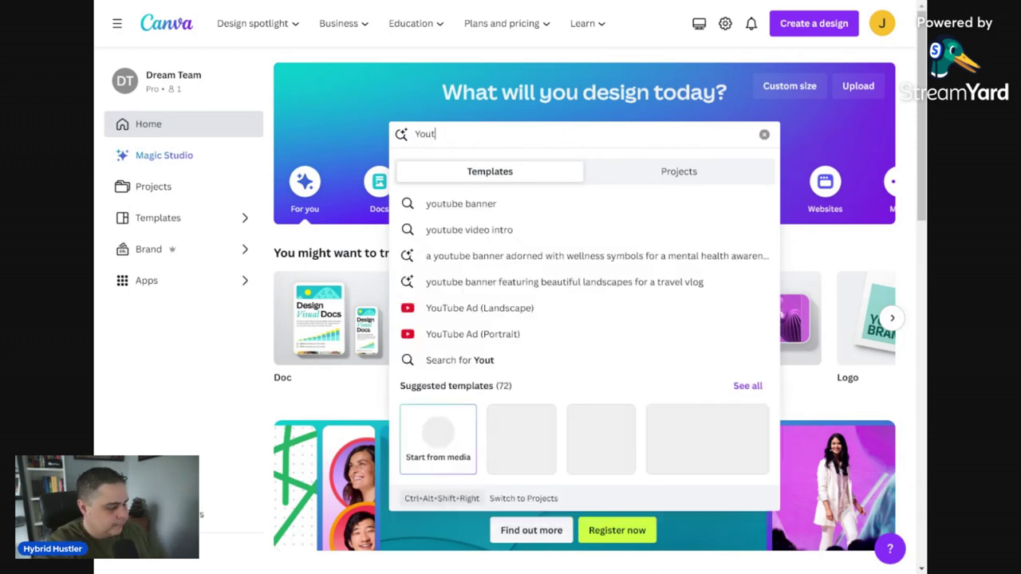
type("ubet")
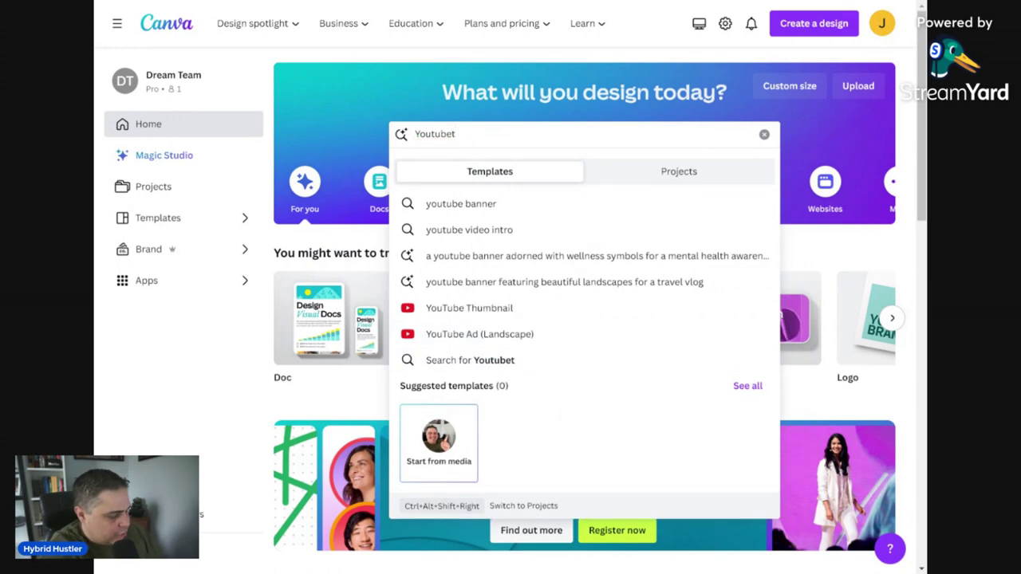
key("ctrl+a")
type("Youtube th")
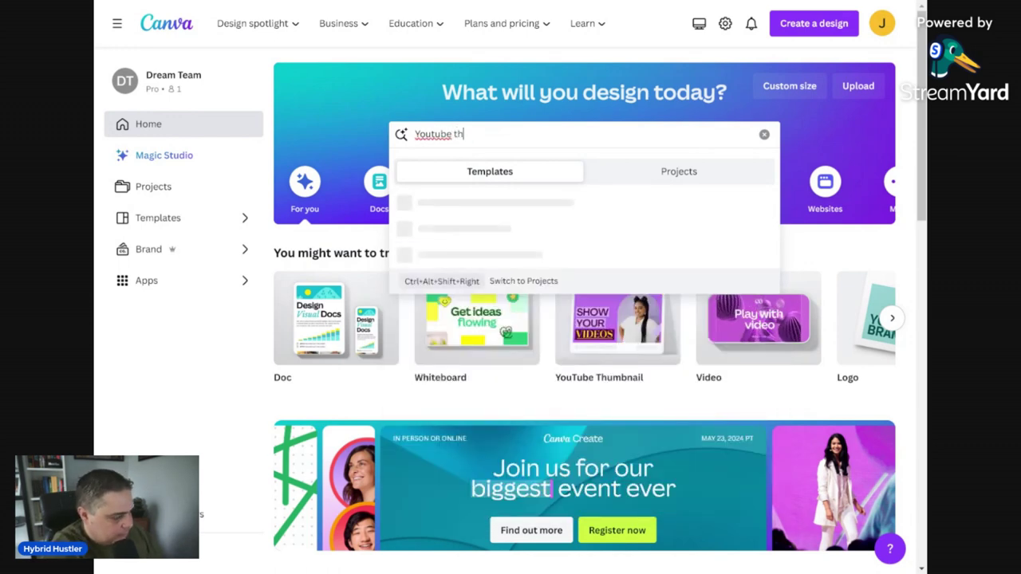
type("umbnail")
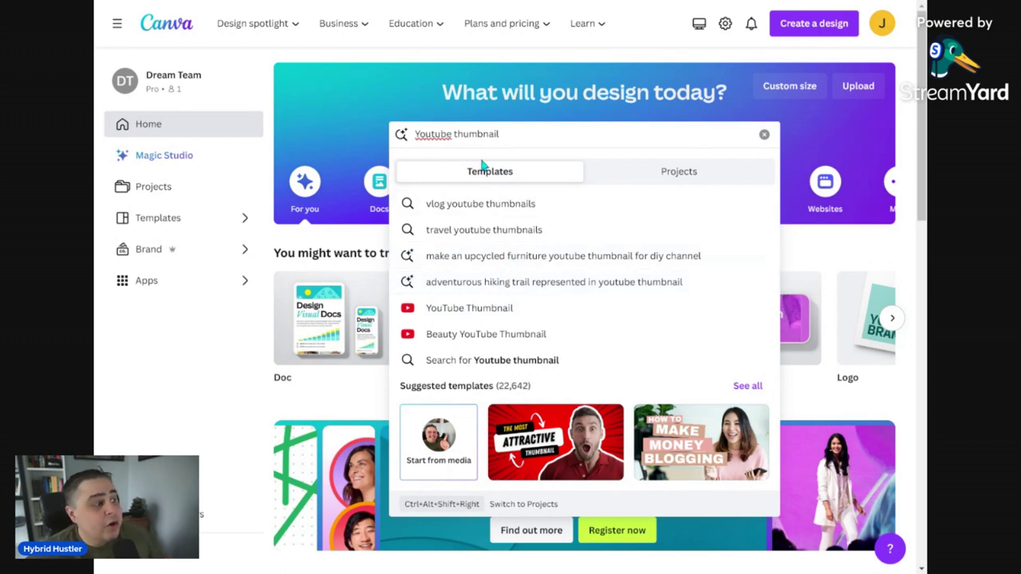
Try 'Beauty' and 'Corporate' variations, then choose the YouTube Thumbnail suggestion
left_click(413, 135)
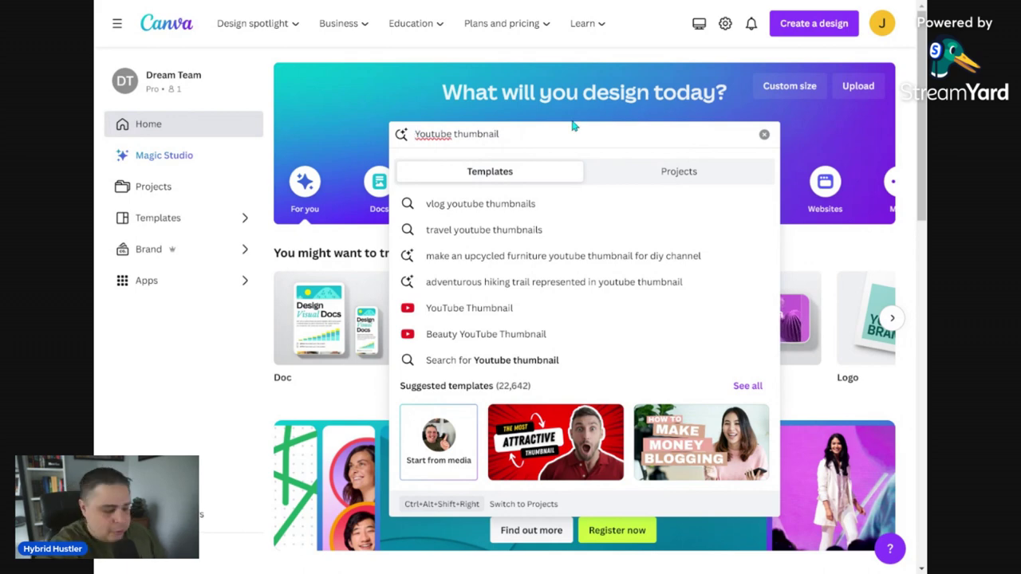
type("Beaut")
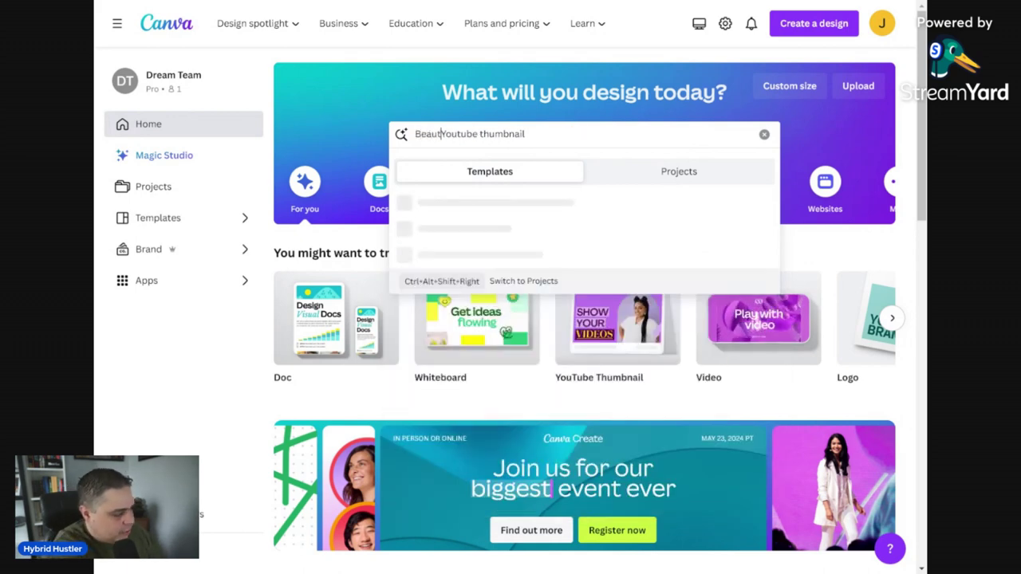
type("y")
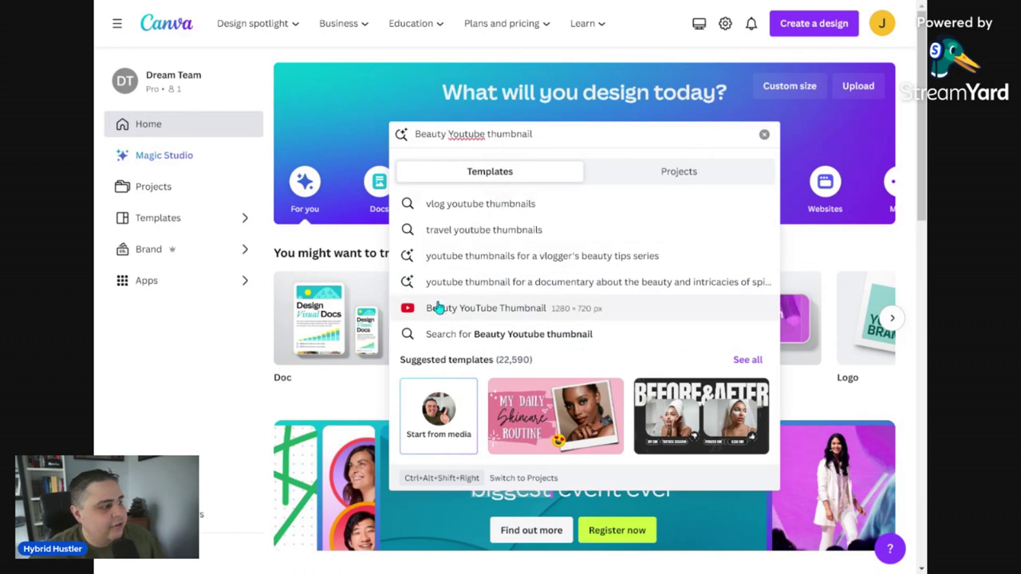
double_click(421, 136)
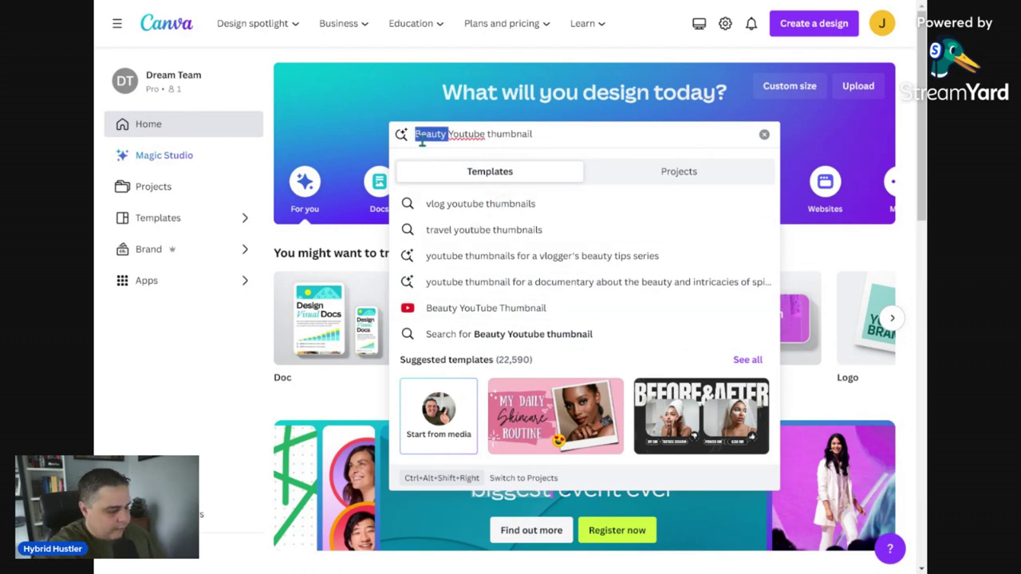
type("Corporate")
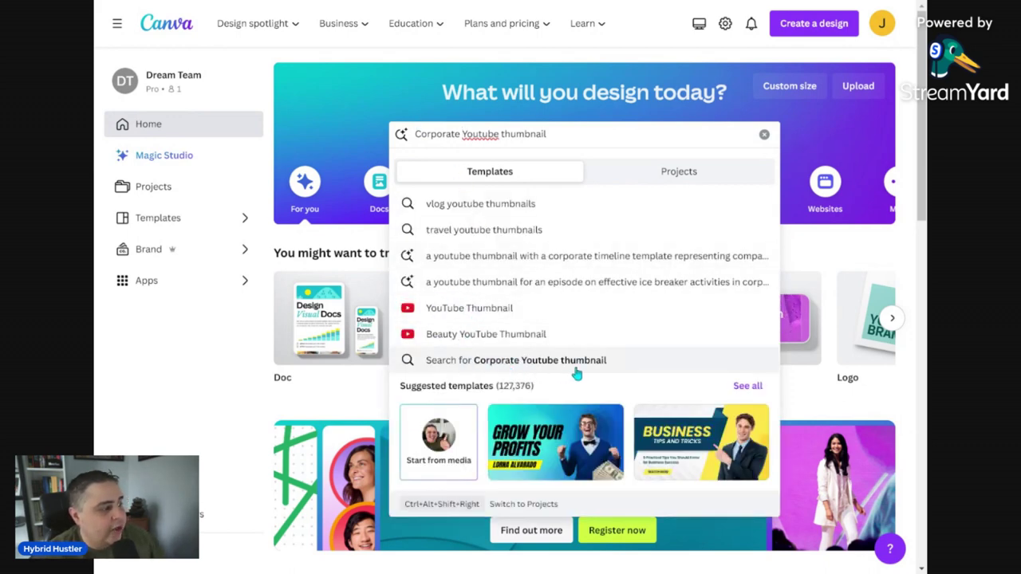
left_click(462, 134)
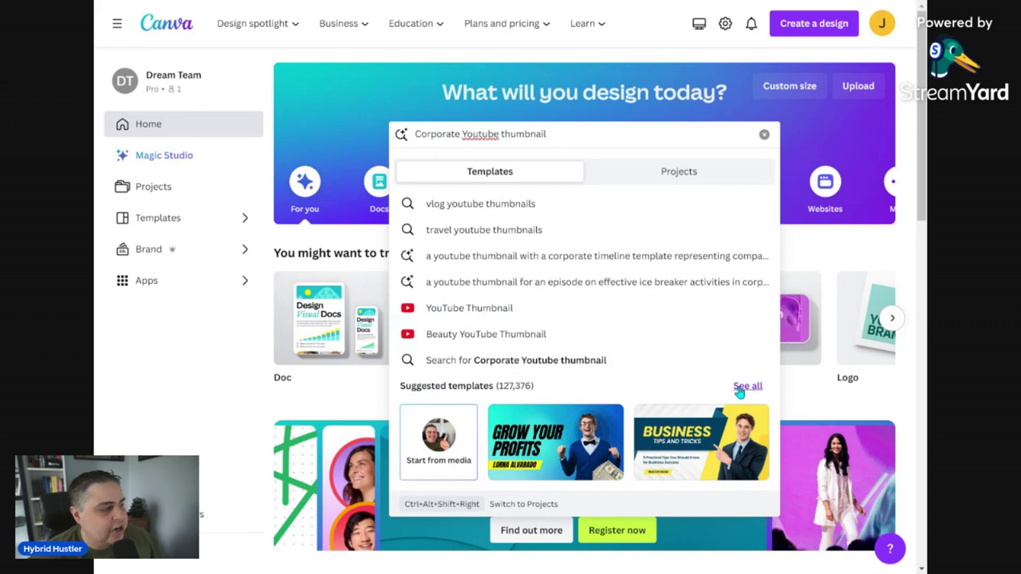
left_click(479, 319)
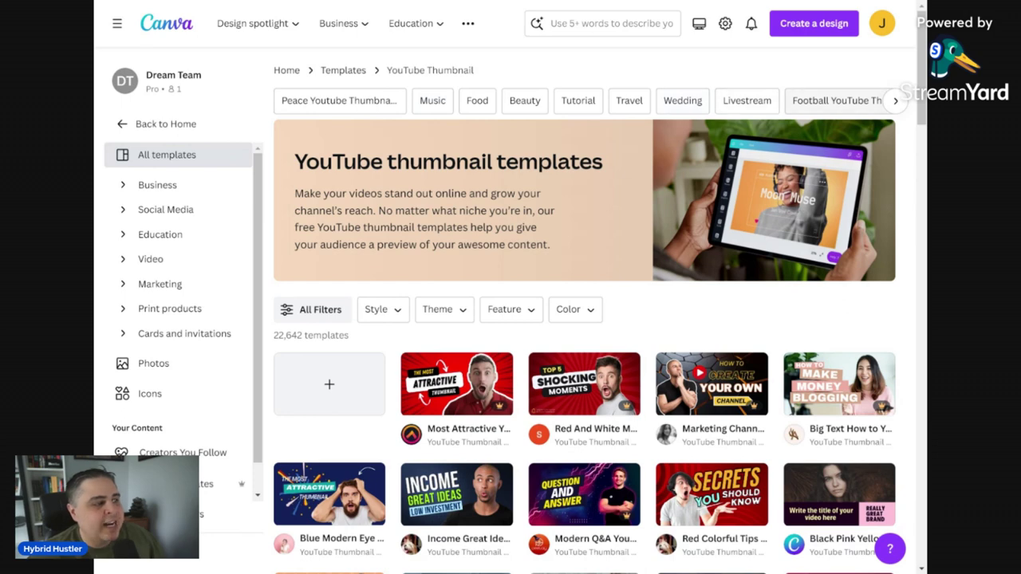
Browse more category chips, then scroll down to the style, theme, feature and color filters
left_click(894, 100)
scroll(864, 104, "right", 5)
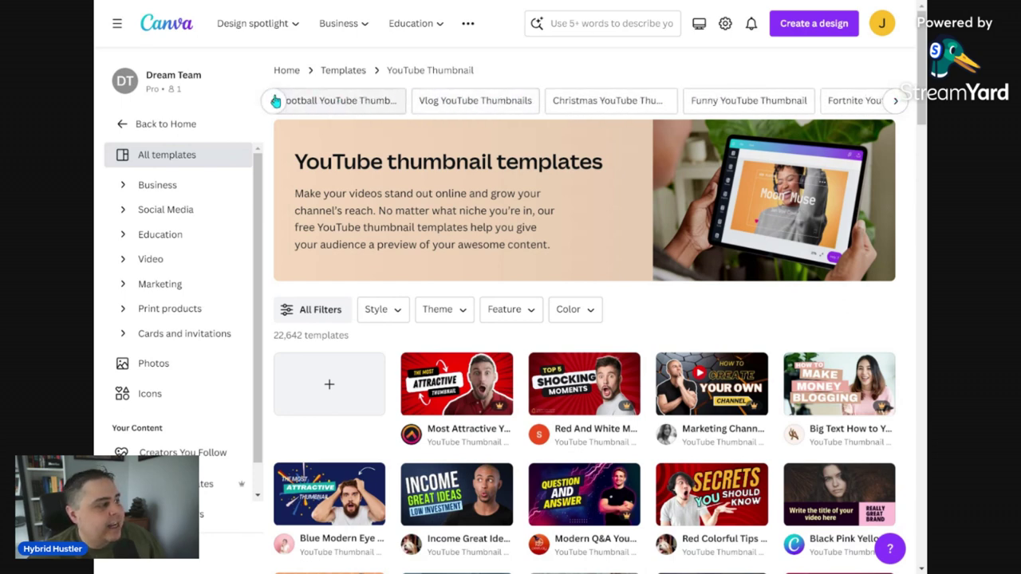
scroll(569, 112, "left", 6)
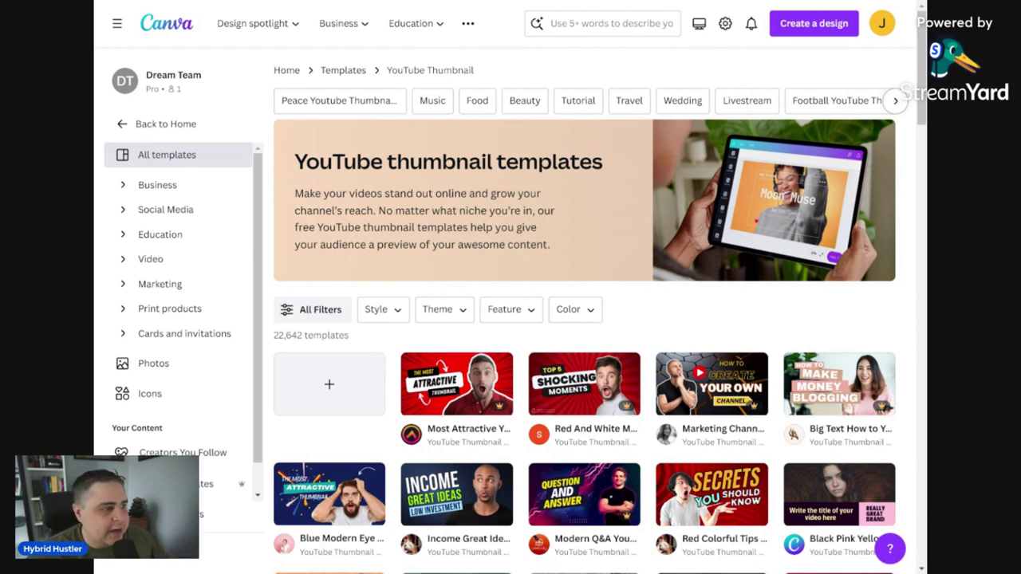
left_click(895, 101)
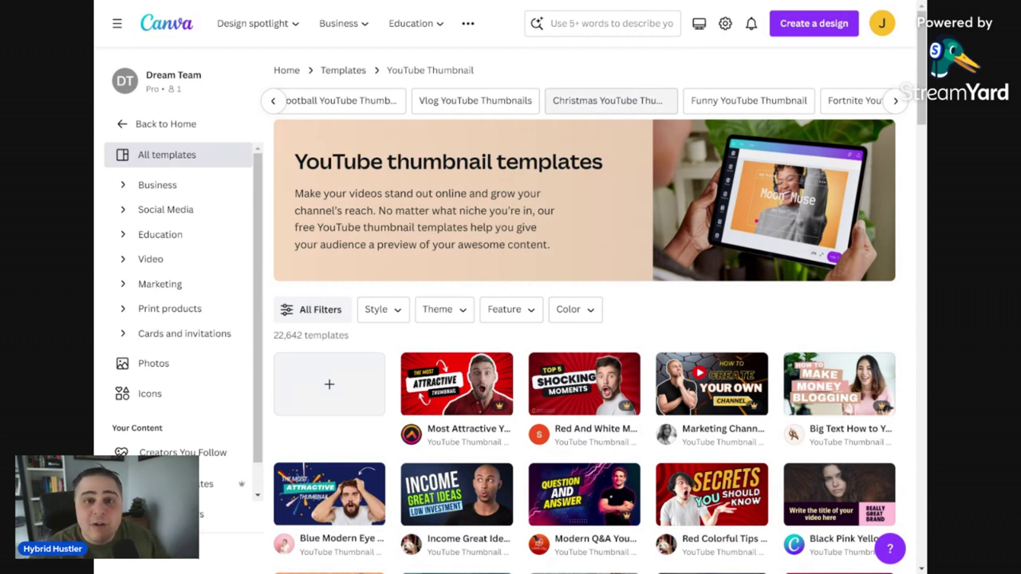
scroll(455, 446, "down", 3)
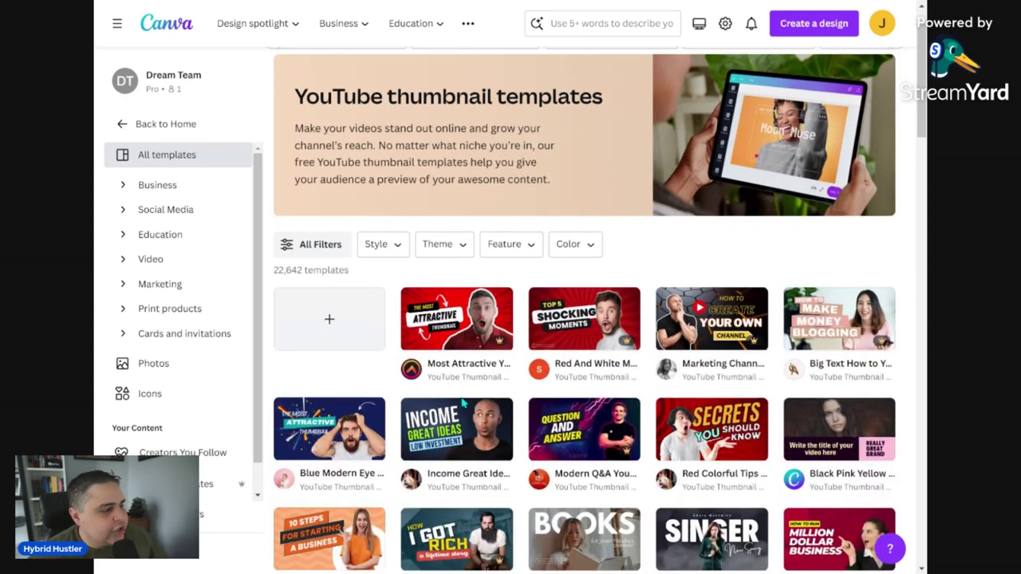
scroll(383, 183, "down", 2)
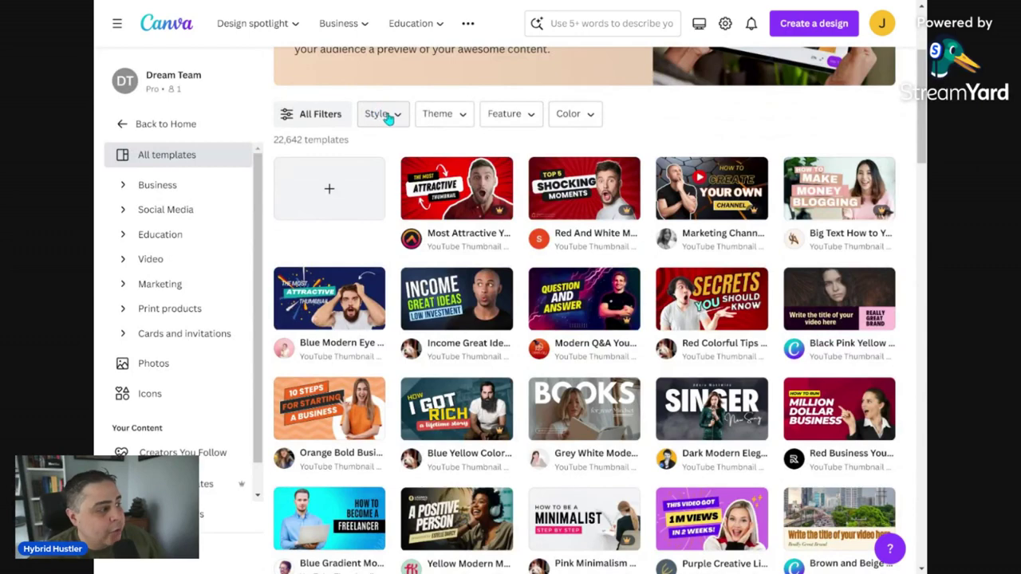
left_click(388, 118)
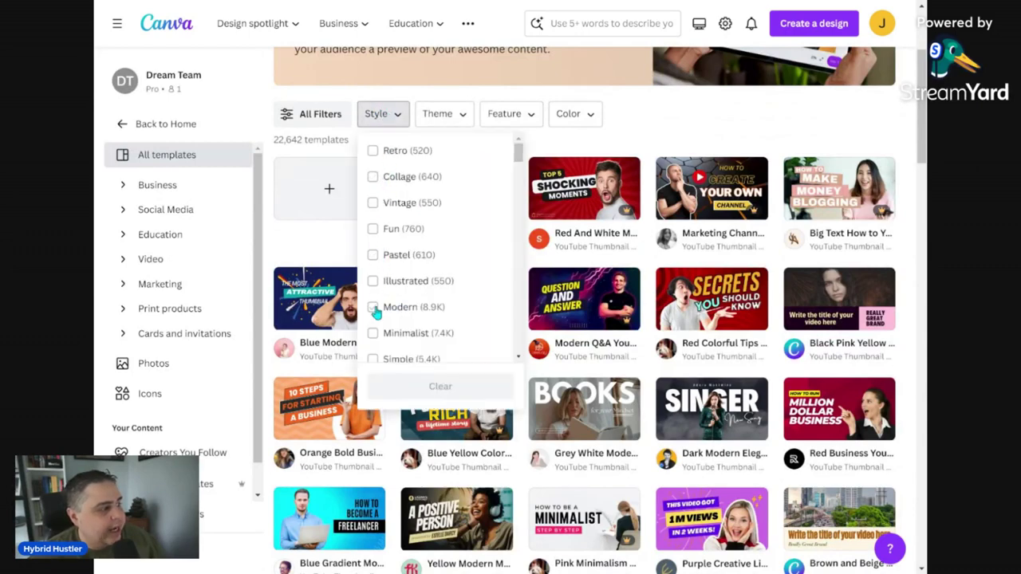
left_click(372, 151)
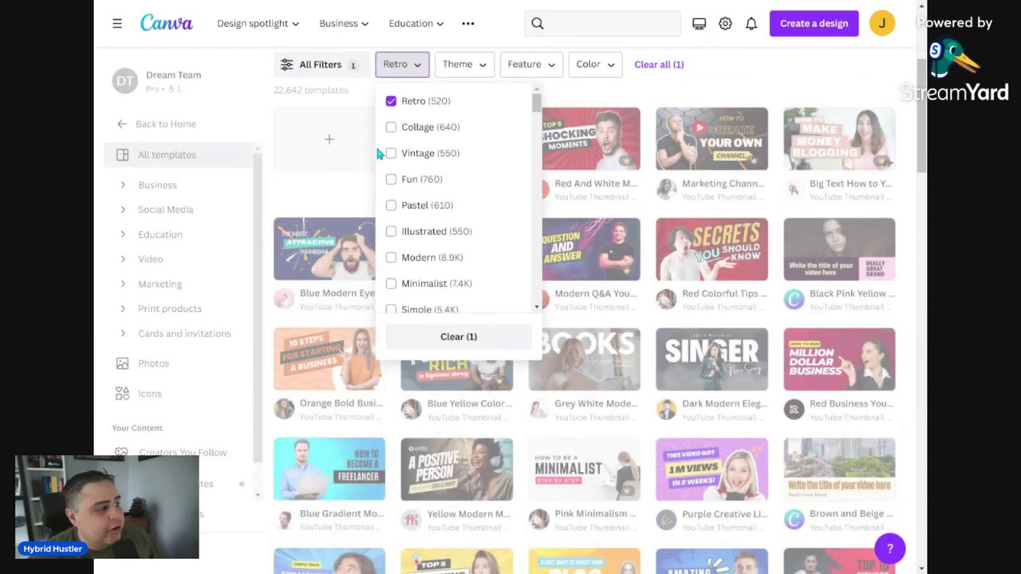
left_click(606, 263)
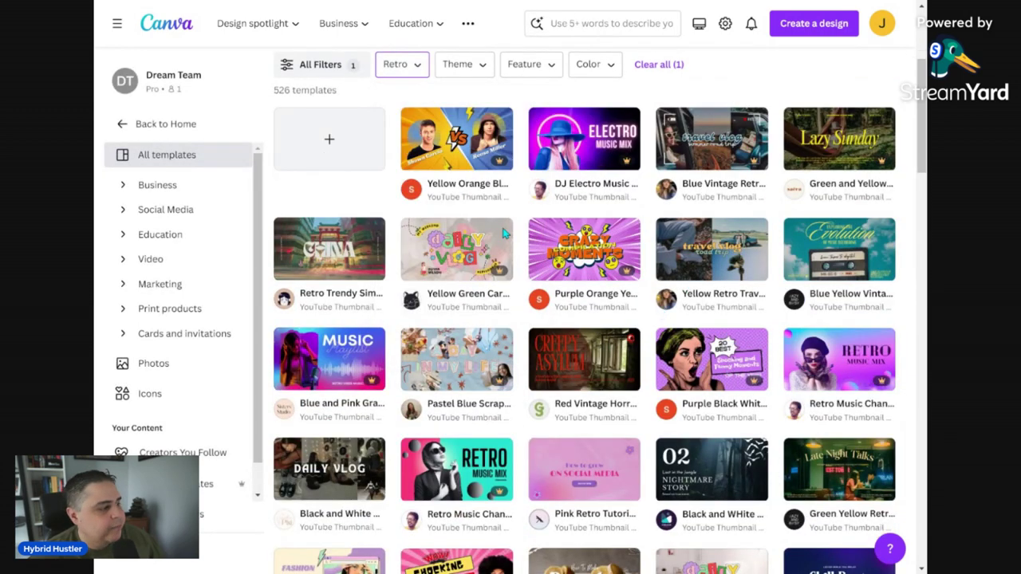
left_click(424, 70)
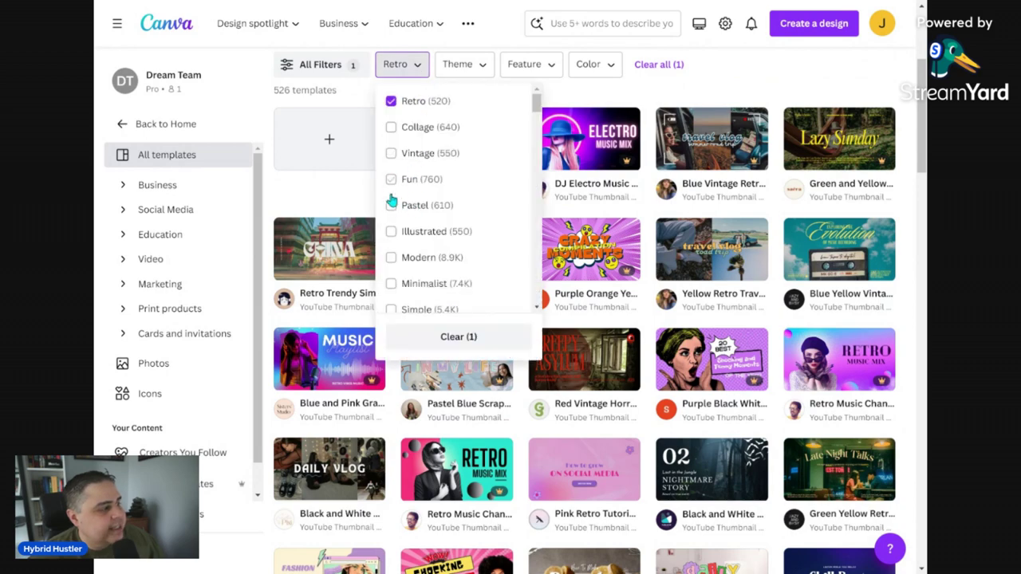
left_click(391, 284)
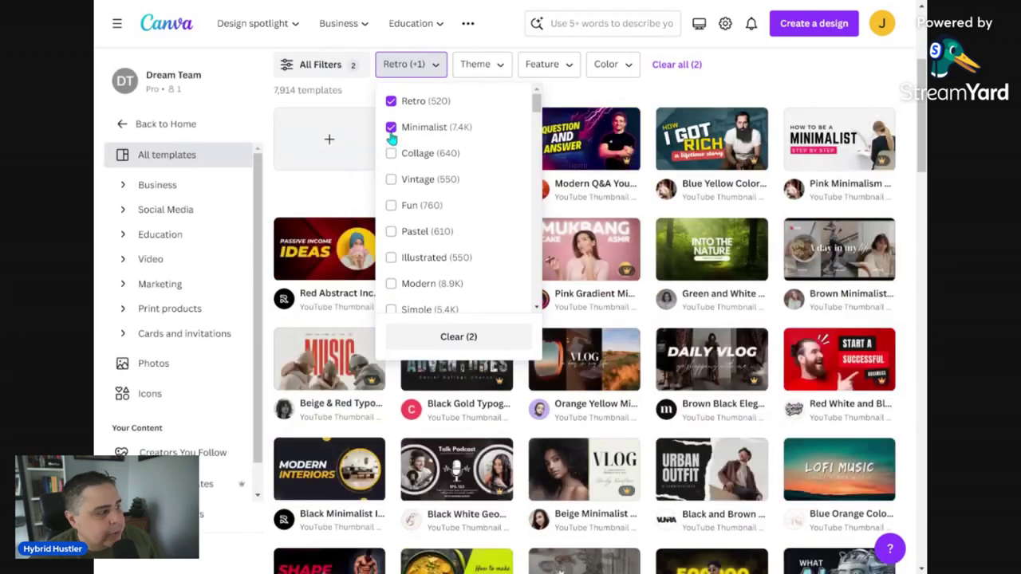
left_click(391, 102)
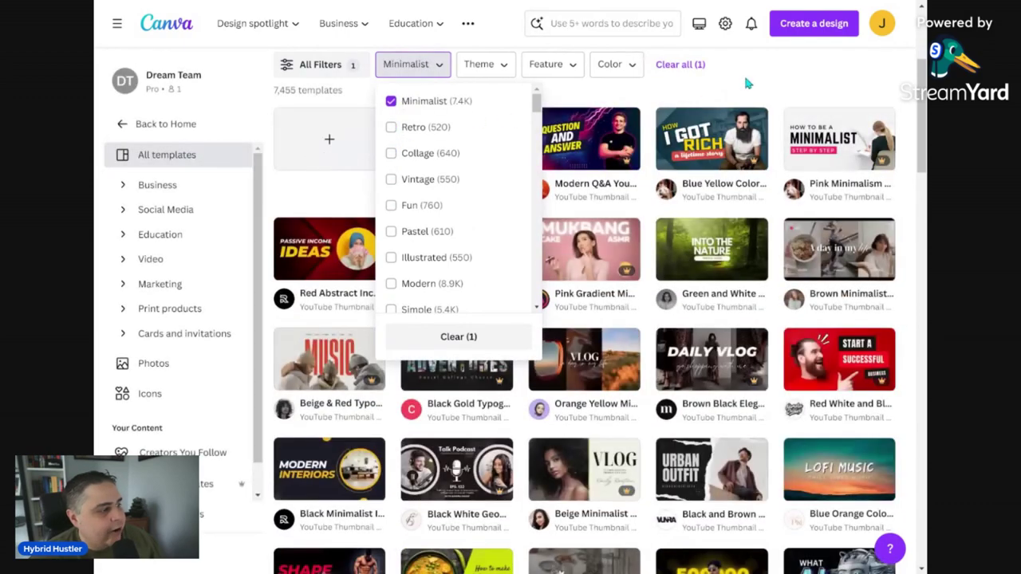
left_click(748, 78)
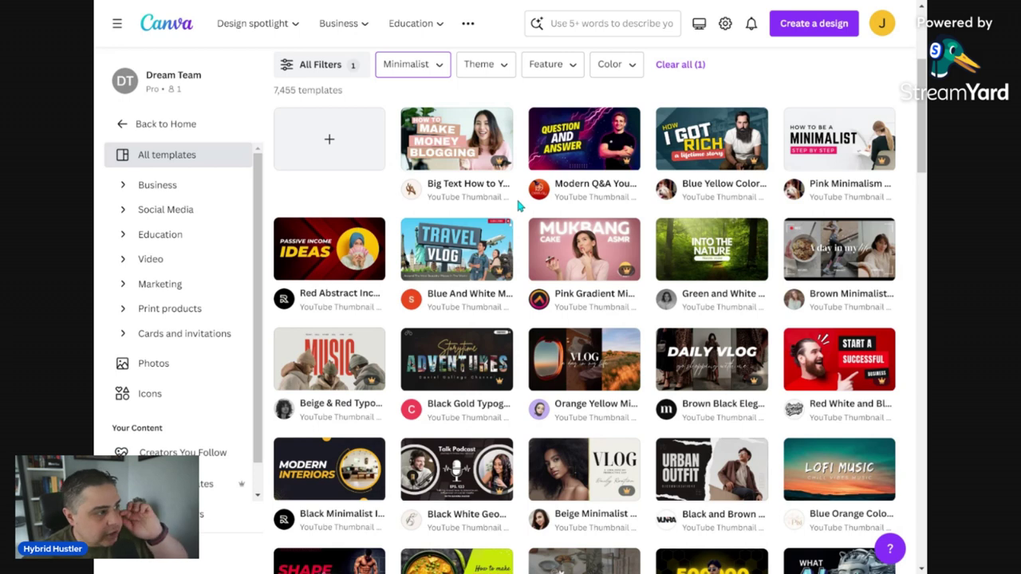
scroll(517, 206, "up", 1)
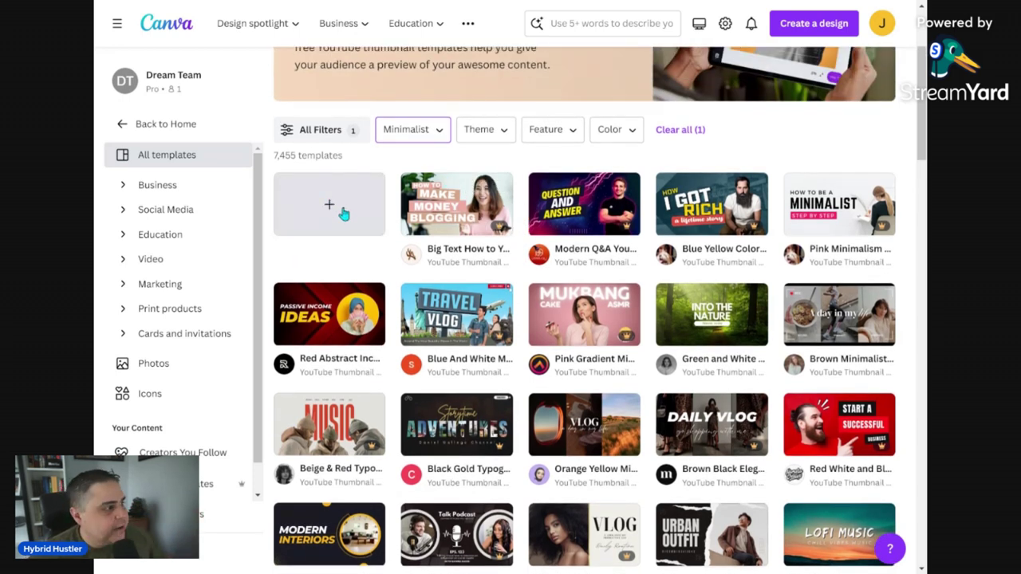
scroll(367, 316, "up", 2)
left_click(412, 259)
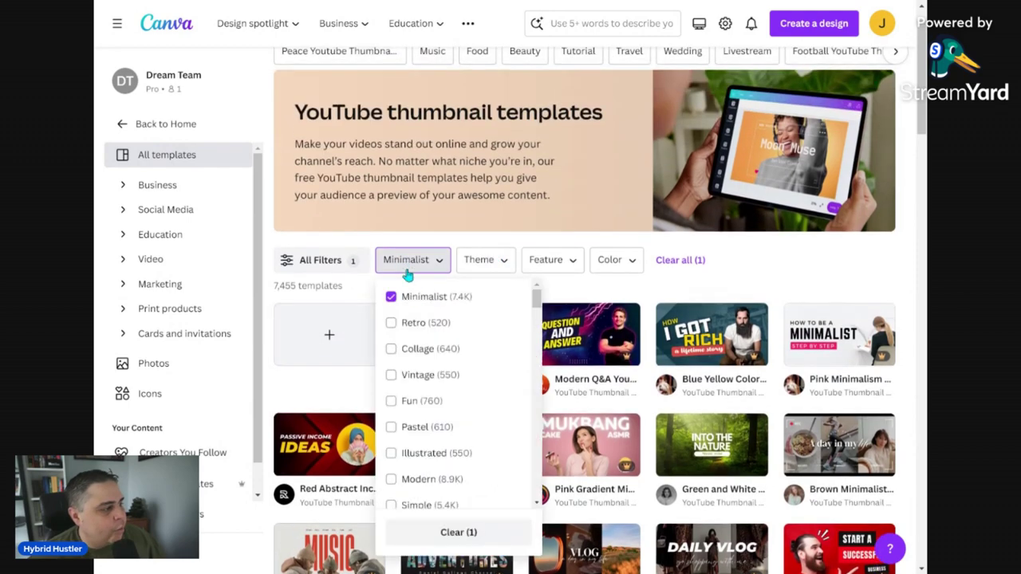
left_click(389, 298)
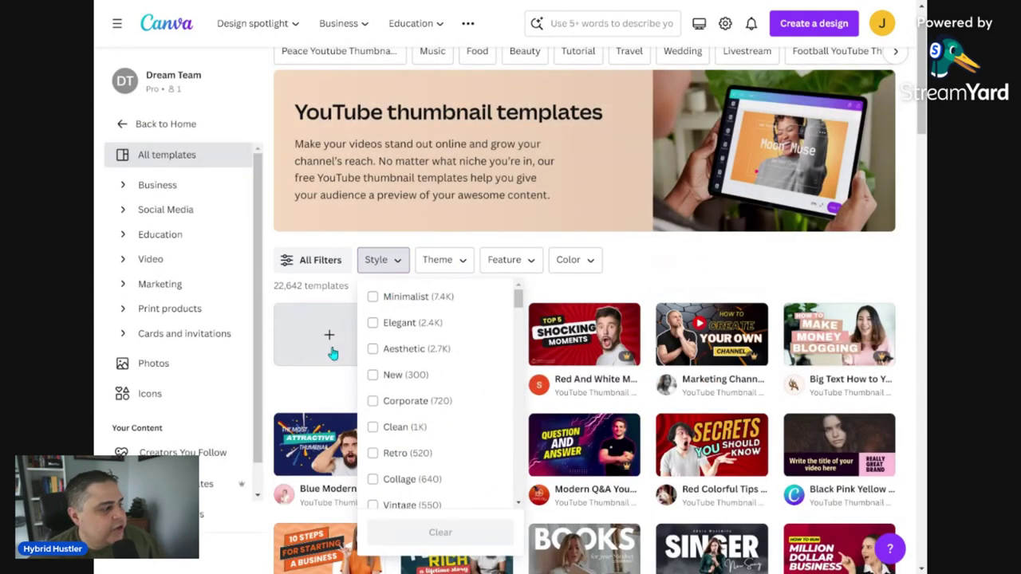
Create a blank 1280×720 YouTube Thumbnail design from the '+' card
left_click(315, 381)
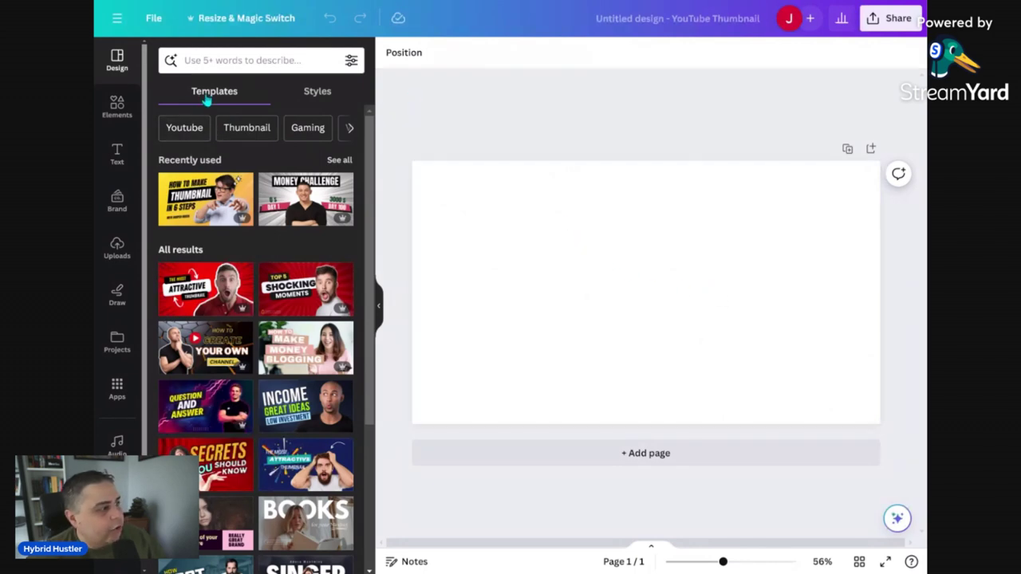
mouse_move(232, 217)
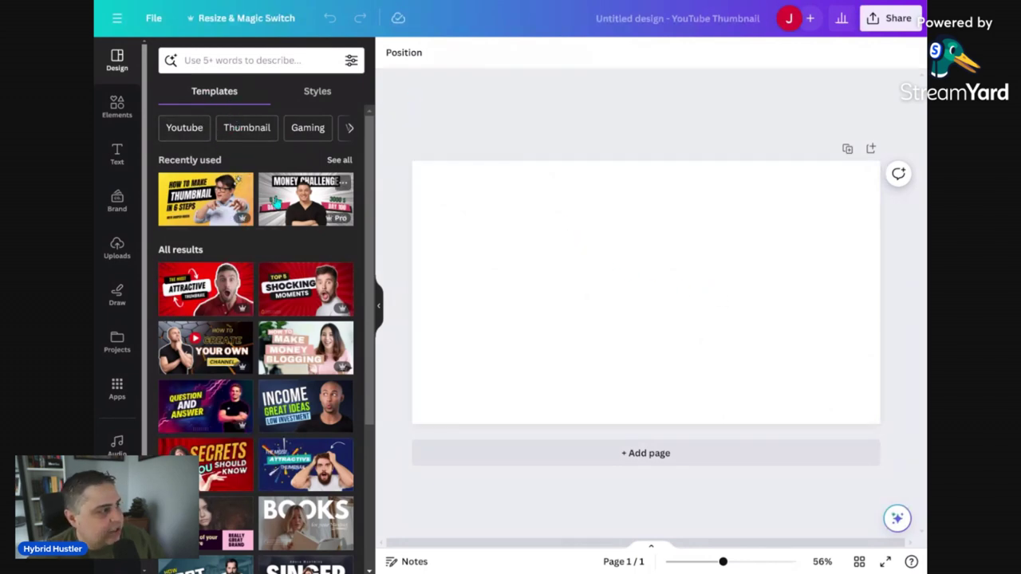
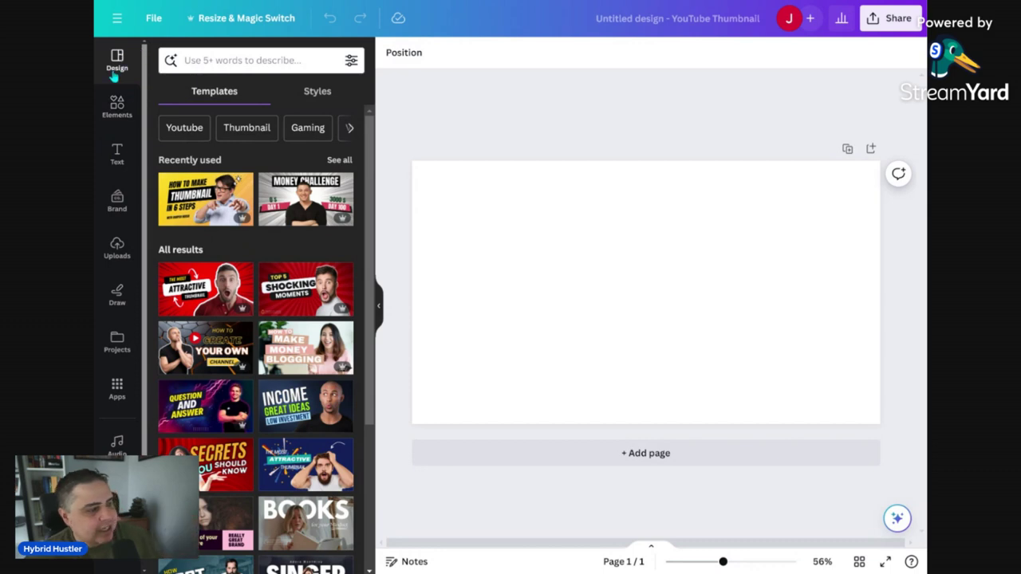
Zoom the editor in twice and show the Brand Kit's KW and The Deep Blue palettes
key("ctrl+plus")
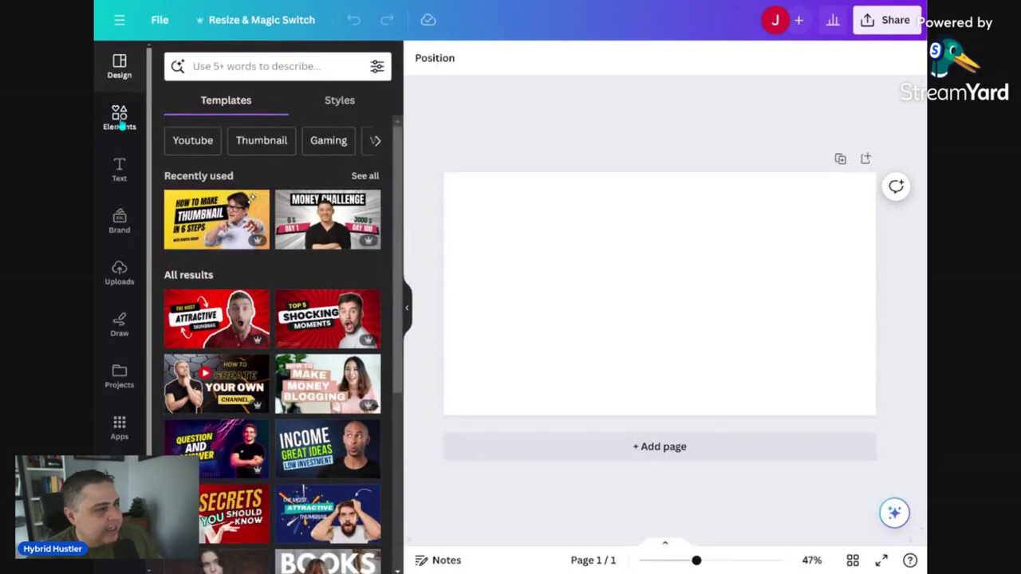
key("ctrl+plus")
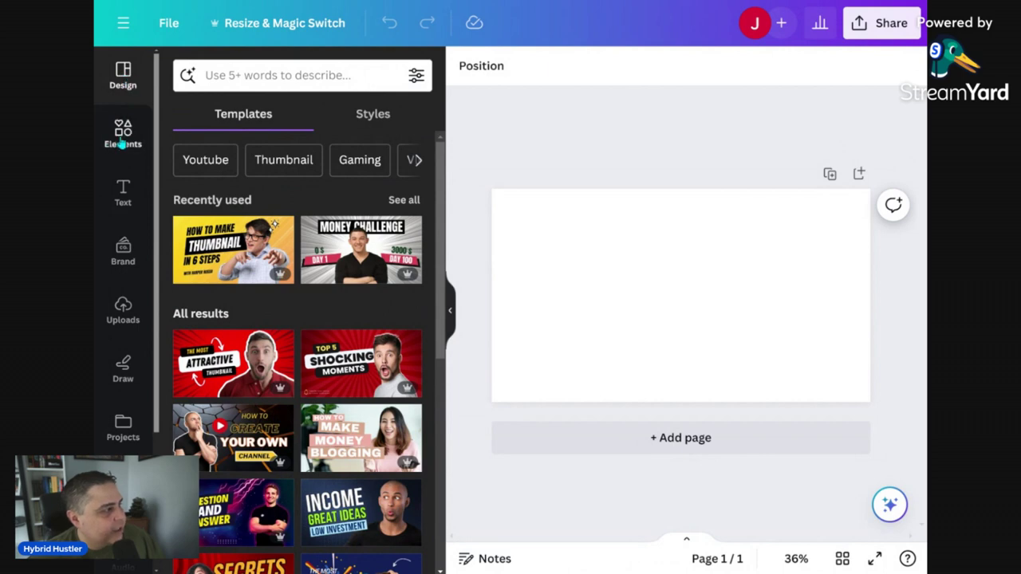
left_click(130, 254)
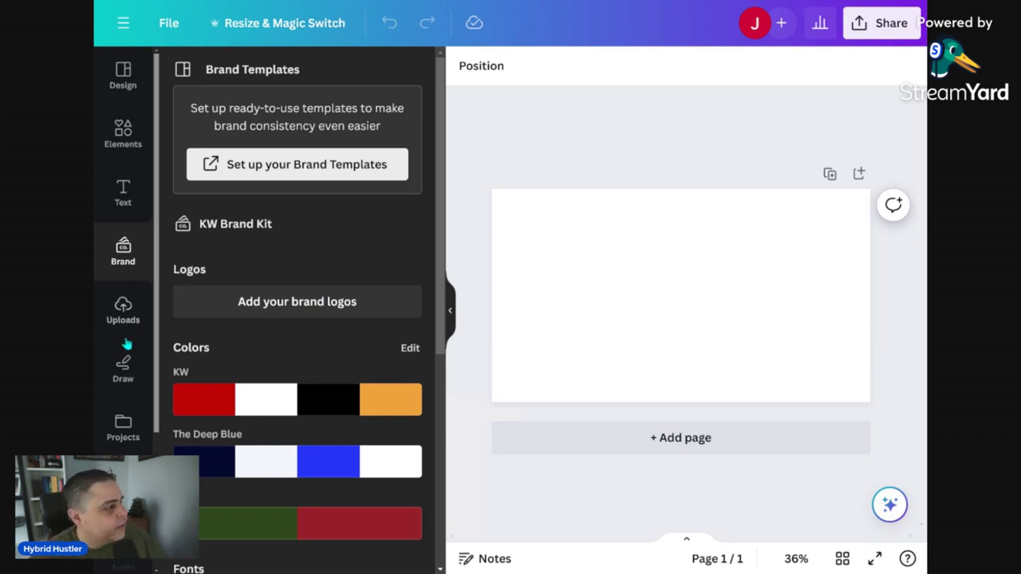
scroll(142, 322, "down", 1)
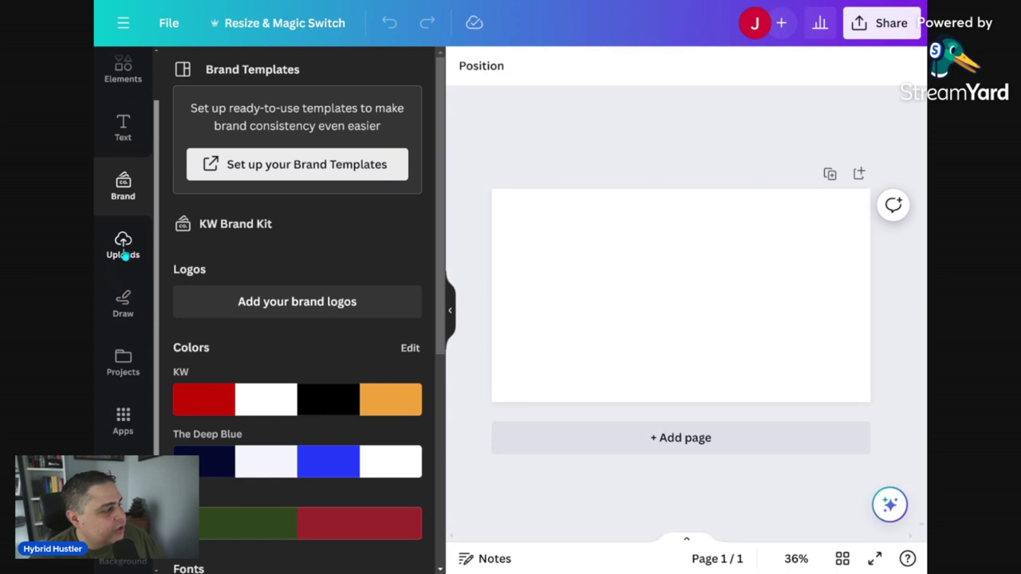
scroll(123, 354, "down", 1)
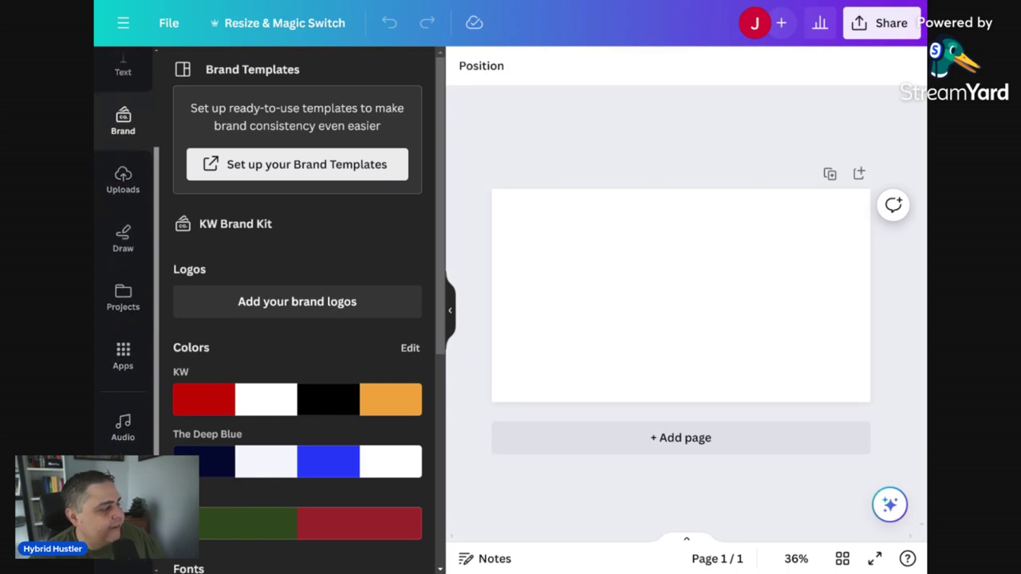
Make the page background the blue-cyan gradient after trying solid blue and teal
left_click(267, 398)
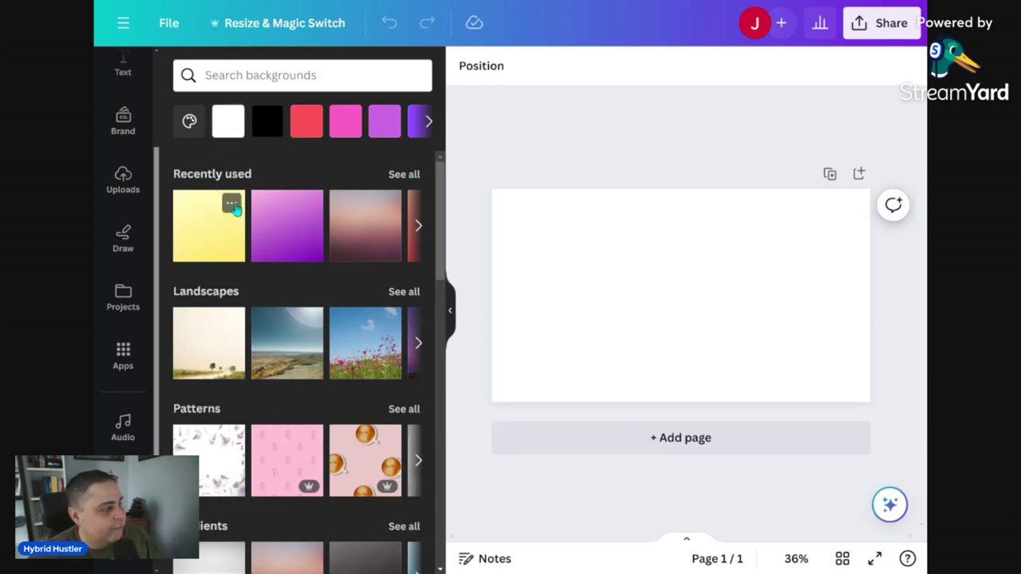
scroll(237, 294, "down", 1)
scroll(237, 294, "down", 4)
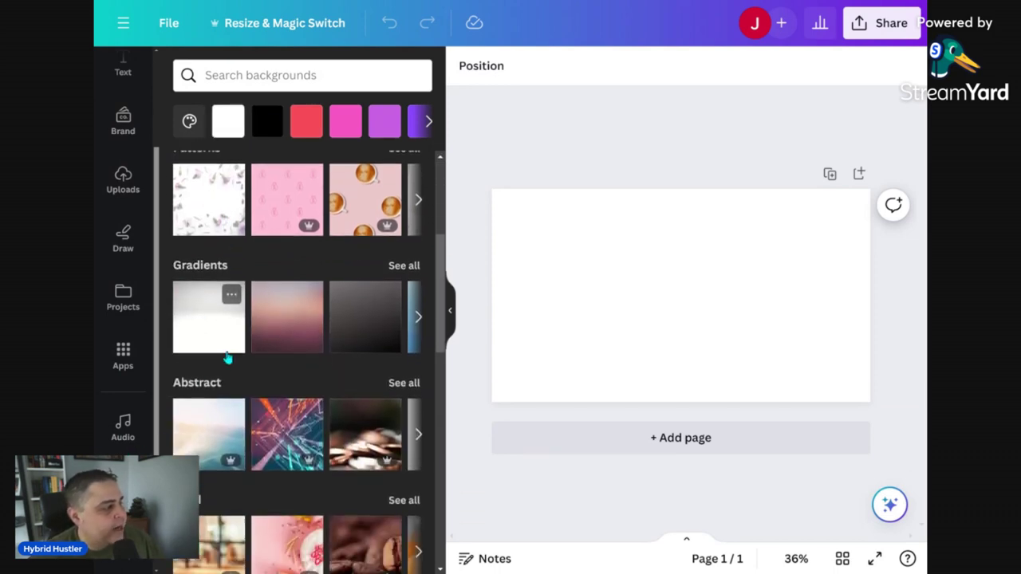
scroll(222, 363, "down", 4)
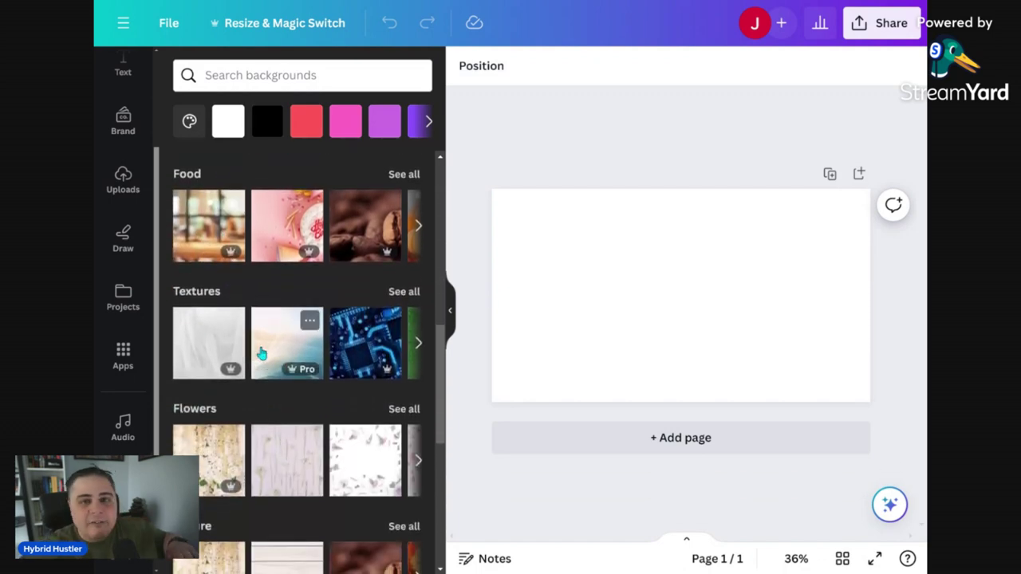
scroll(263, 319, "up", 4)
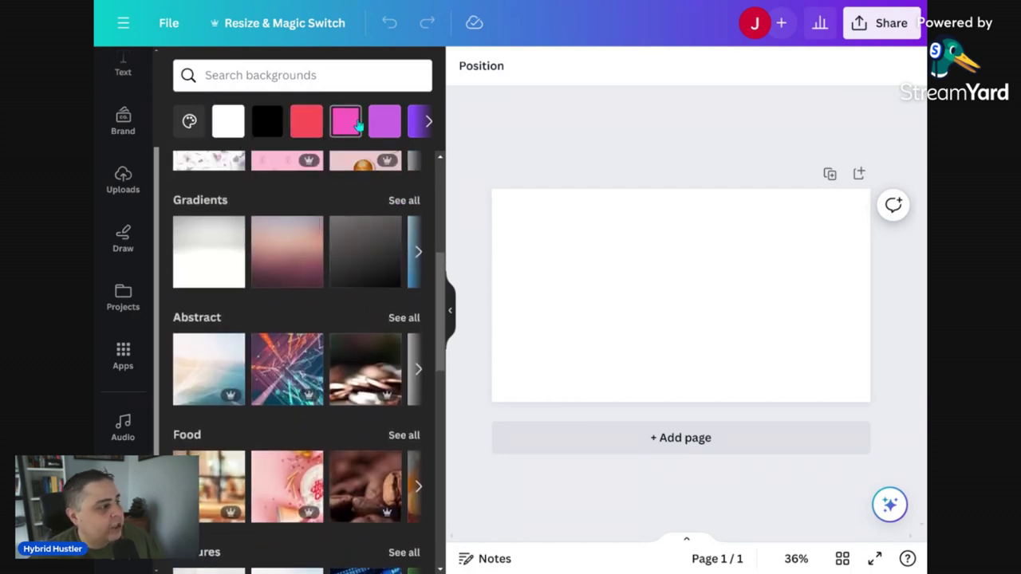
left_click(427, 121)
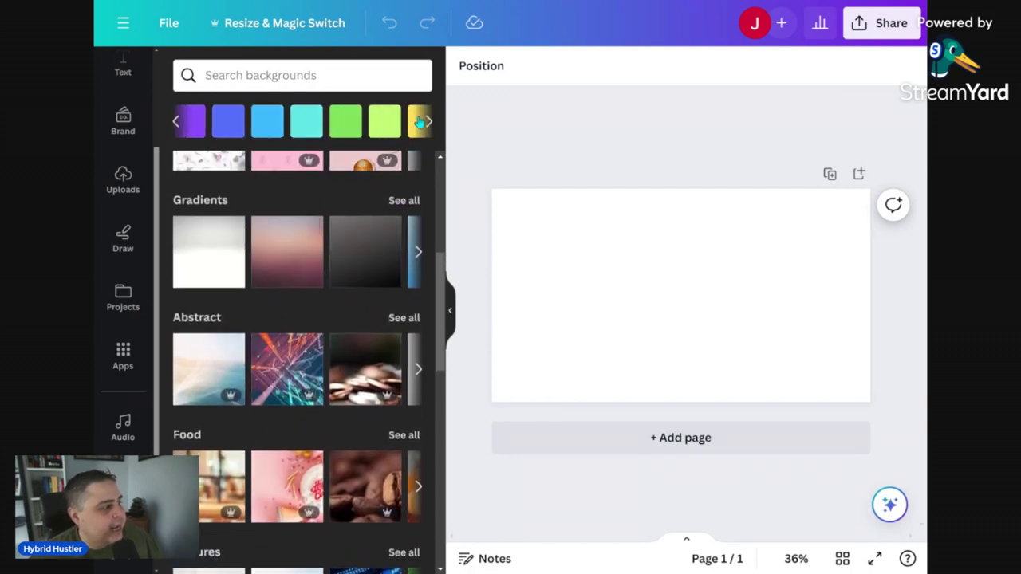
left_click(230, 123)
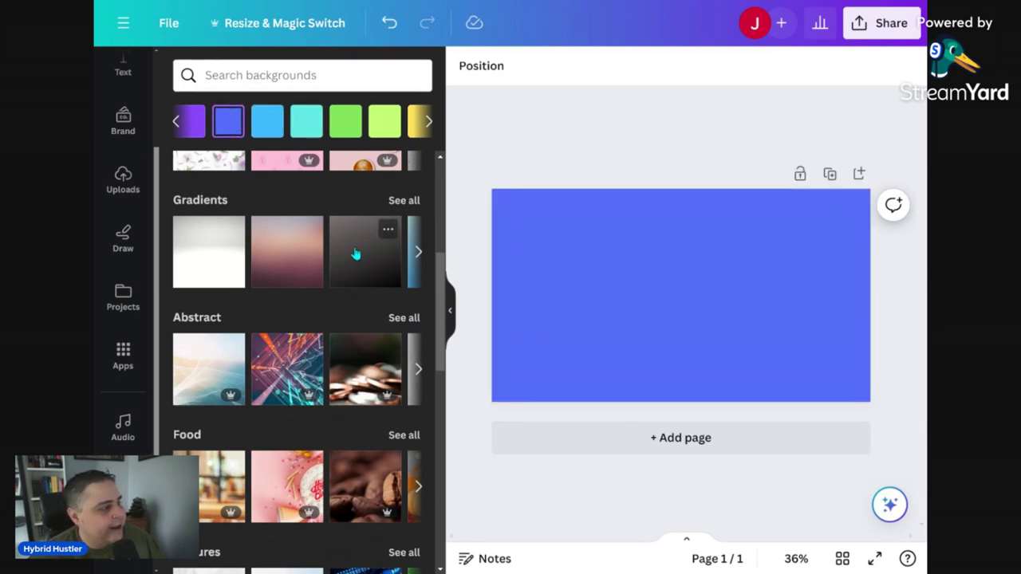
left_click(404, 200)
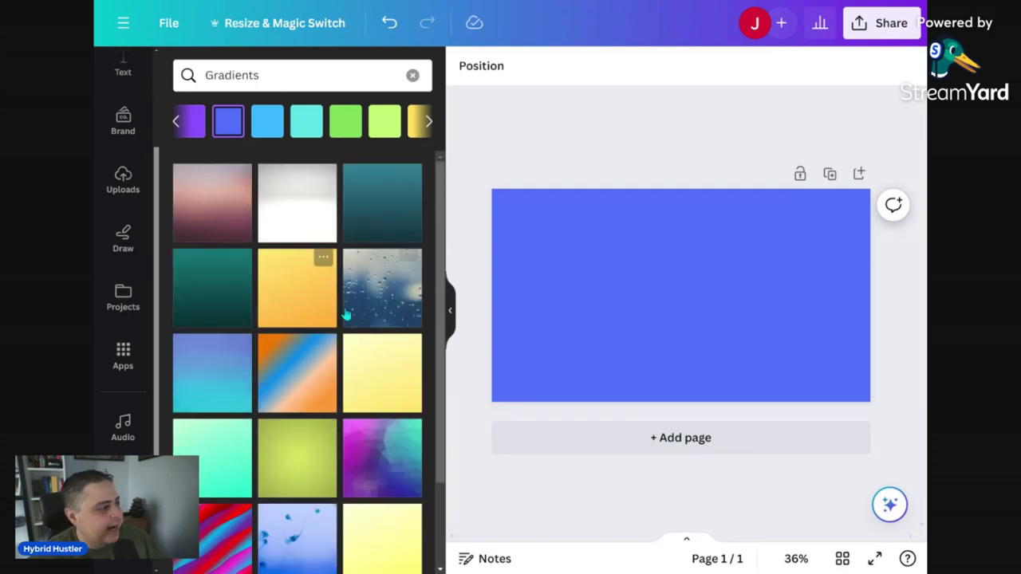
left_click(215, 296)
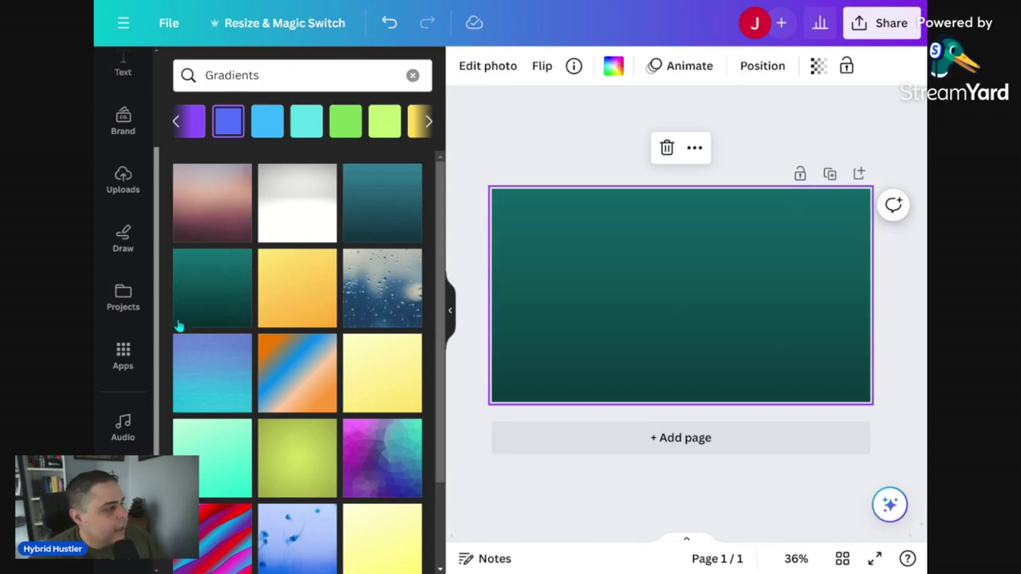
left_click(213, 393)
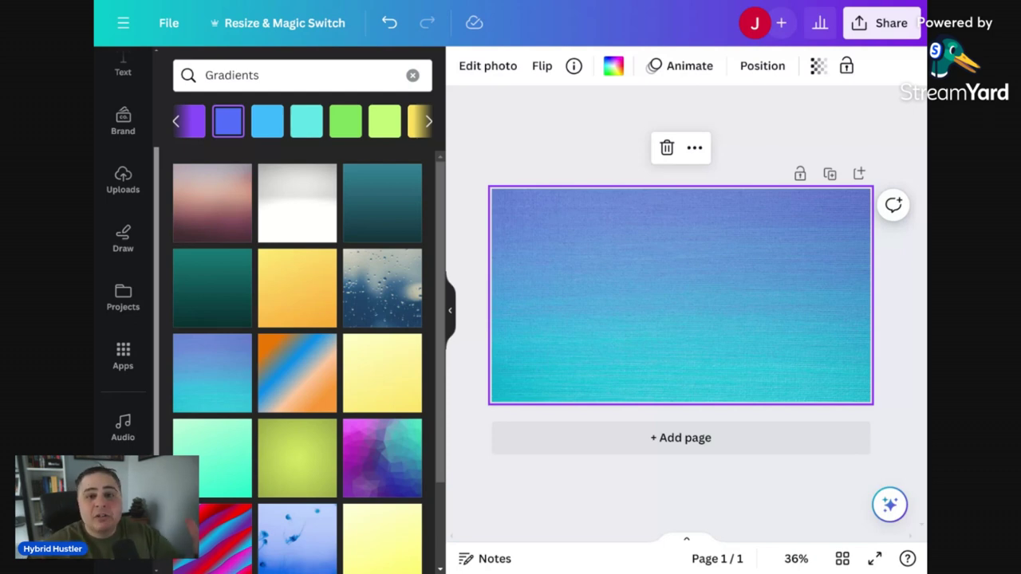
scroll(139, 168, "up", 2)
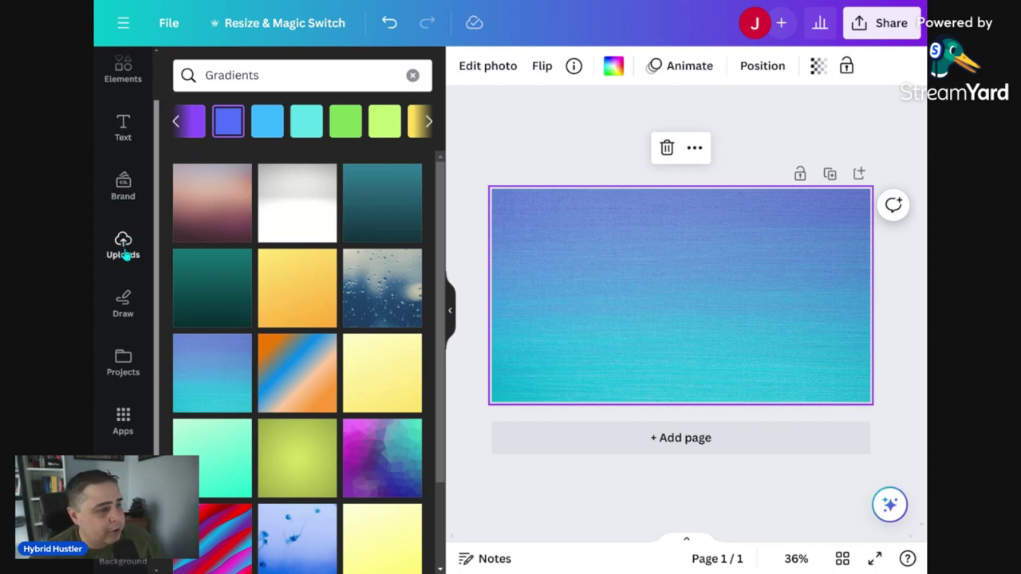
Browse the uploaded images and add the presenter's thumbs-up photo to the page
left_click(124, 245)
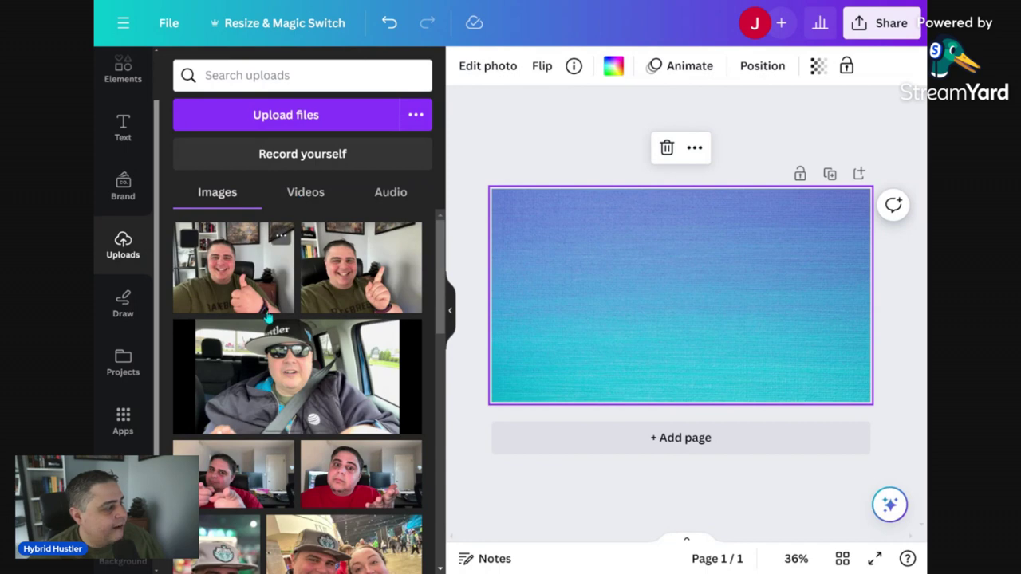
scroll(268, 317, "down", 2)
scroll(266, 319, "down", 7)
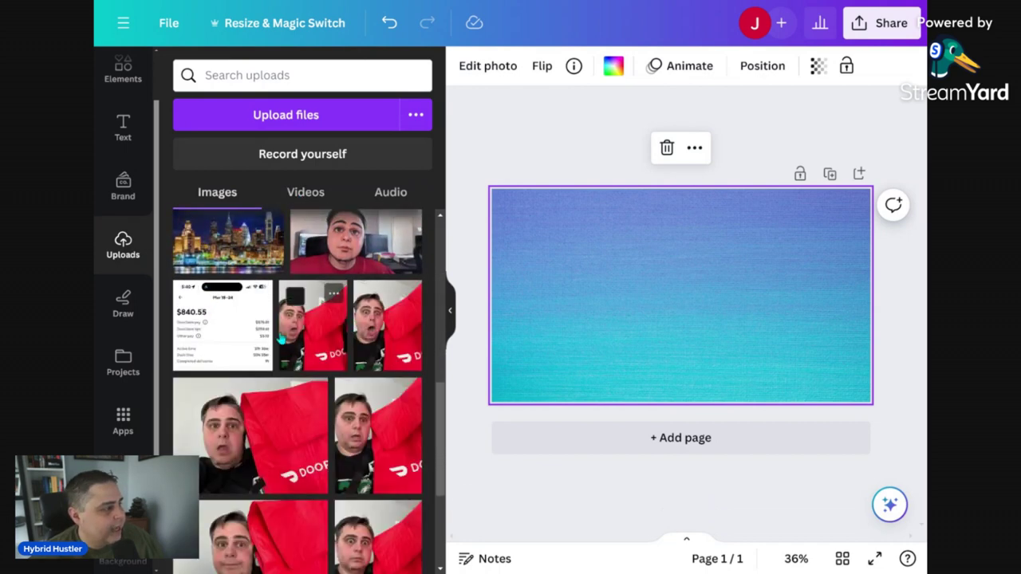
scroll(271, 315, "down", 1)
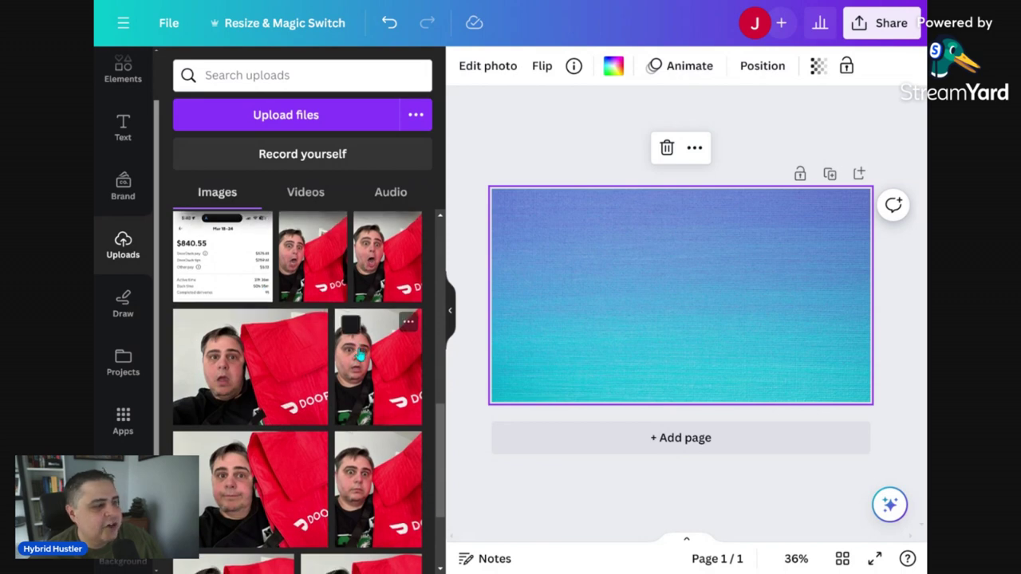
scroll(350, 351, "down", 3)
scroll(360, 360, "down", 5)
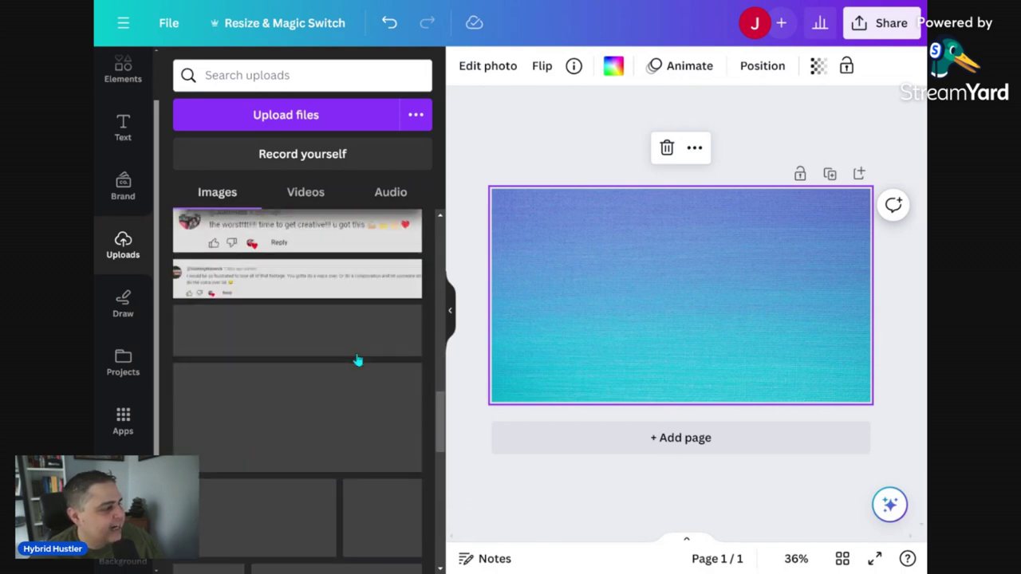
scroll(356, 361, "down", 3)
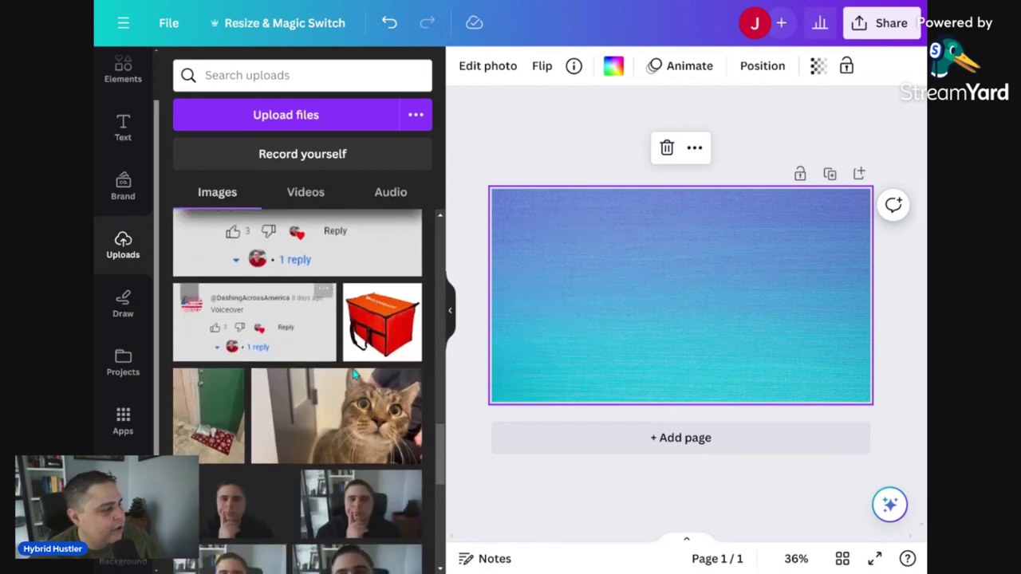
scroll(361, 434, "down", 1)
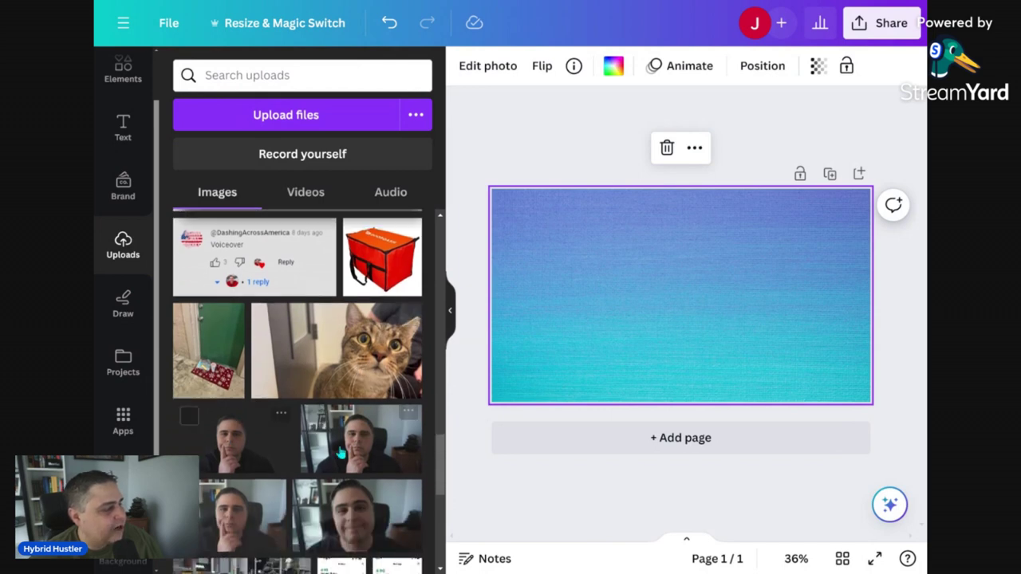
scroll(345, 461, "down", 3)
scroll(346, 463, "down", 2)
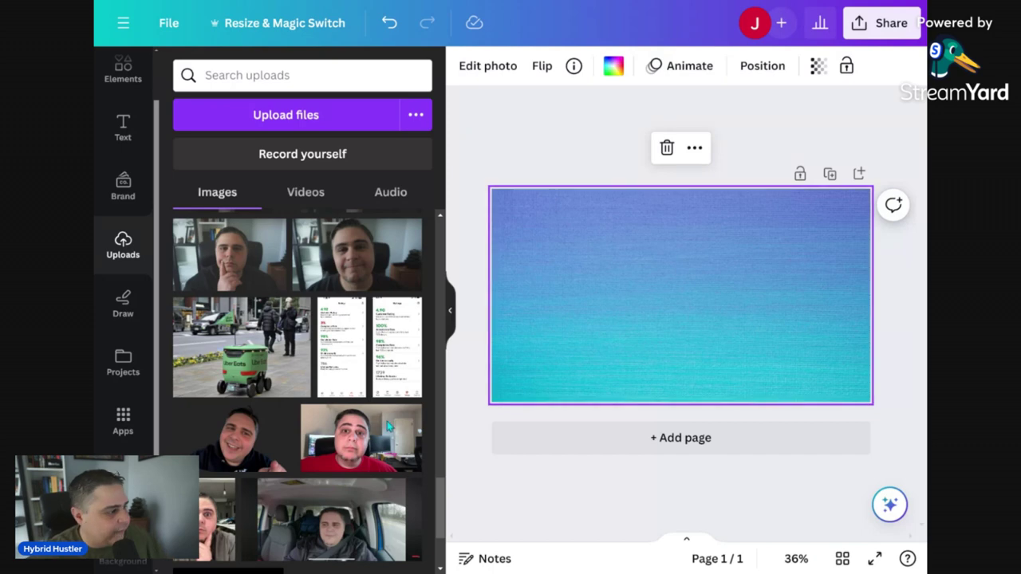
scroll(285, 445, "down", 5)
scroll(286, 445, "up", 10)
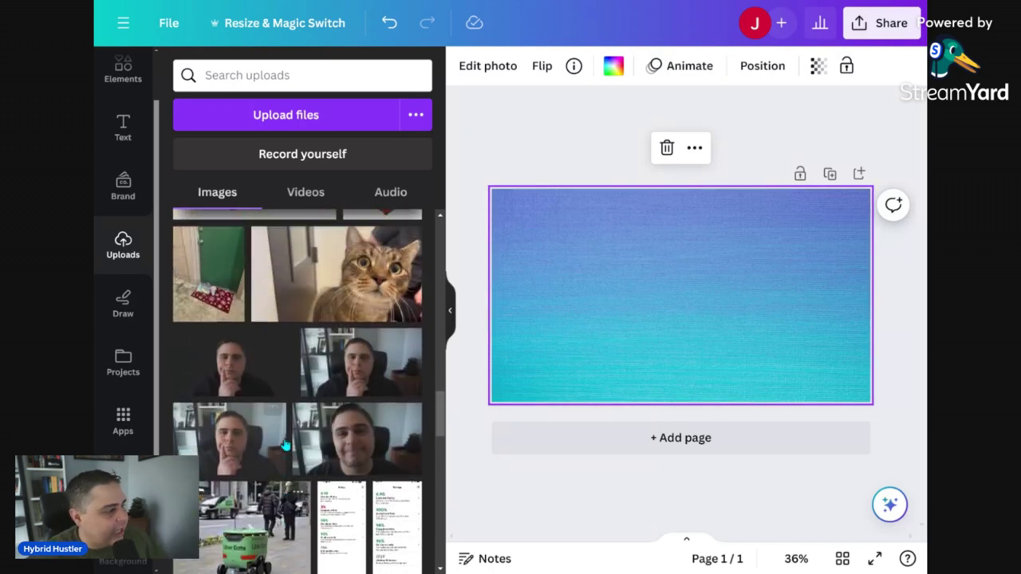
scroll(286, 445, "up", 10)
scroll(286, 445, "up", 10)
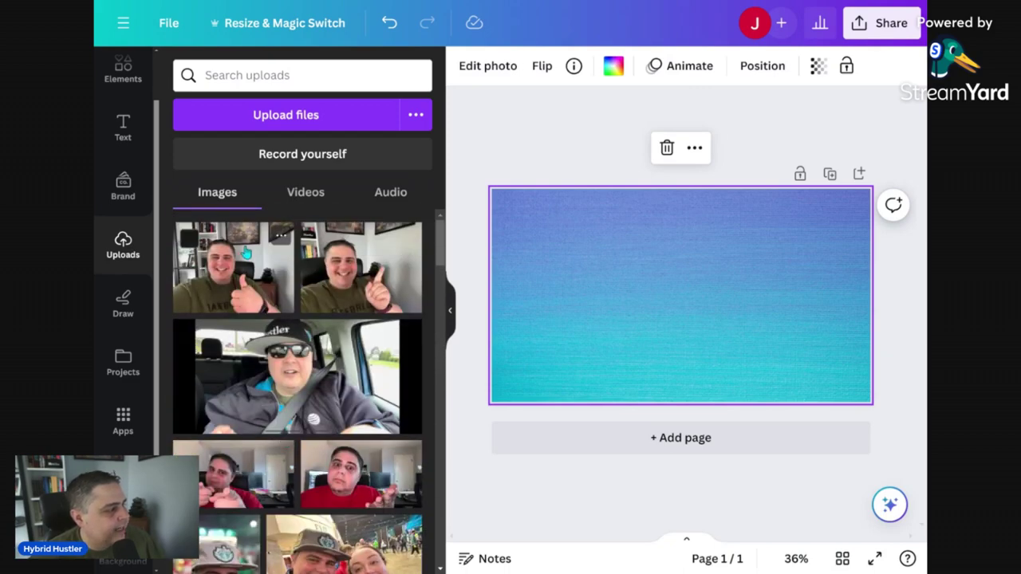
left_click(230, 286)
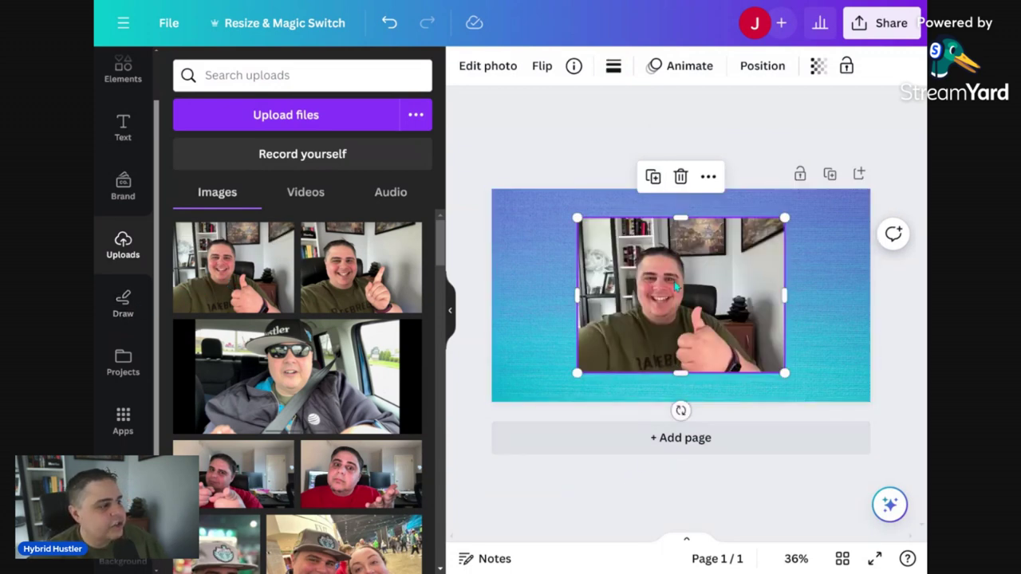
Re-add the thumbs-up photo at the page centre and shift it slightly right
left_click(680, 176)
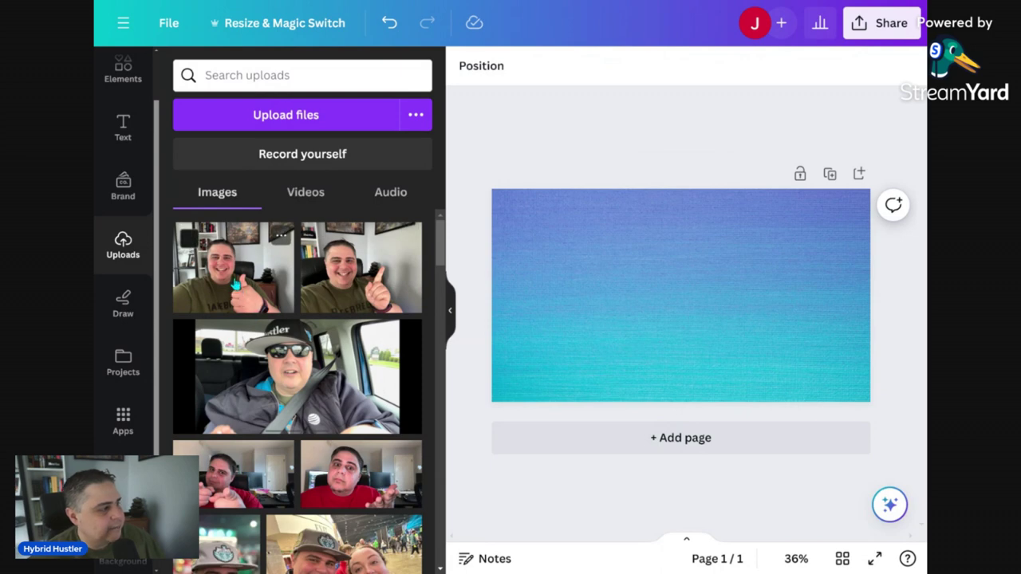
left_click_drag(257, 283, 727, 321)
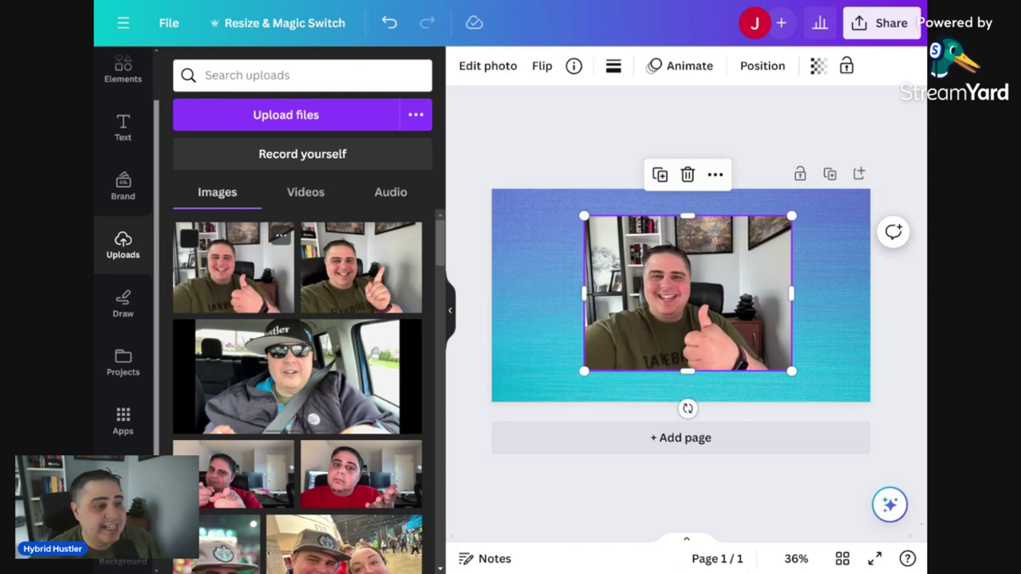
key("Delete")
left_click(251, 293)
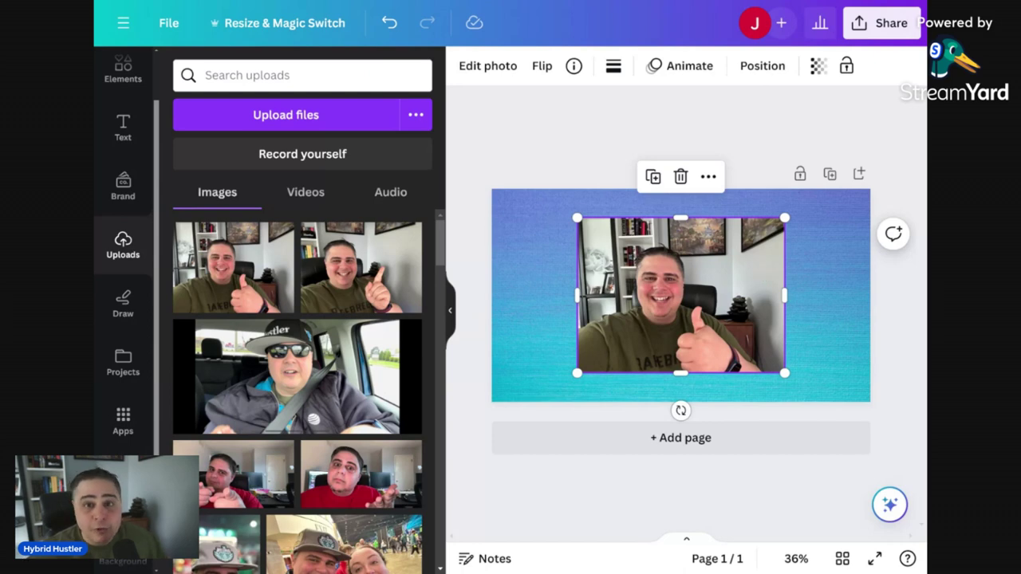
left_click_drag(702, 281, 712, 276)
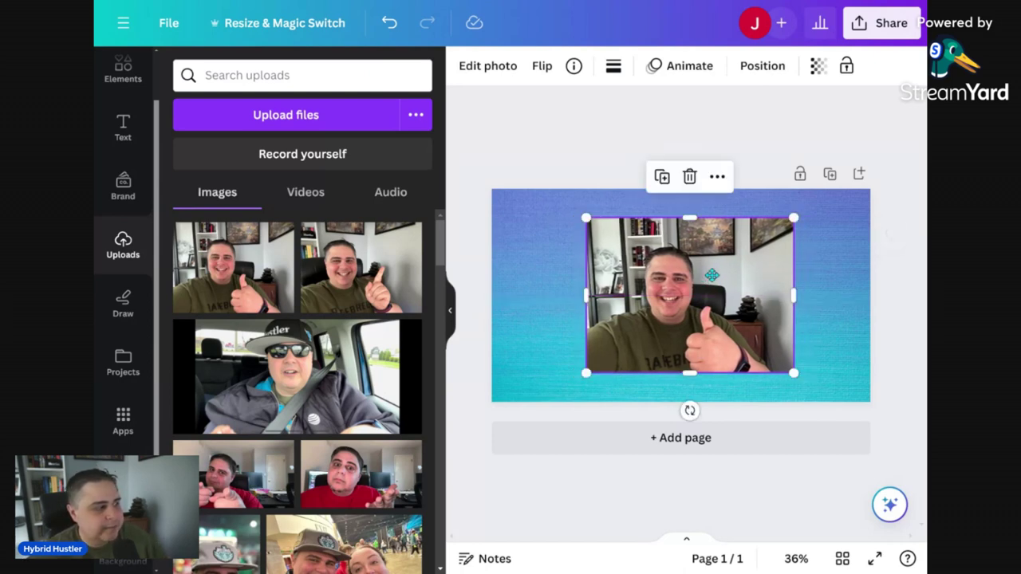
Cut out the presenter with BG Remover and nudge the cutout toward centre
left_click(490, 71)
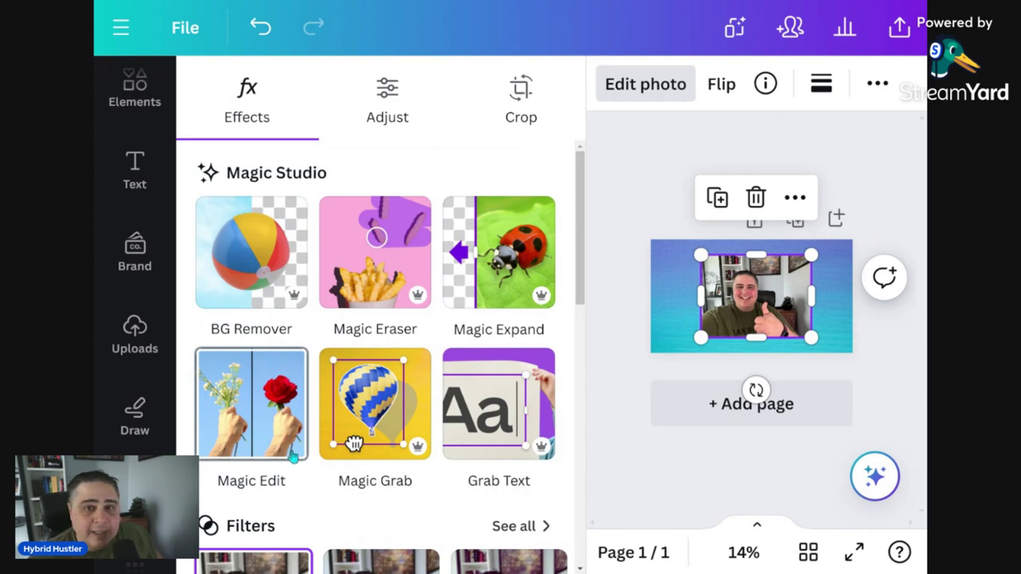
key("ctrl+minus")
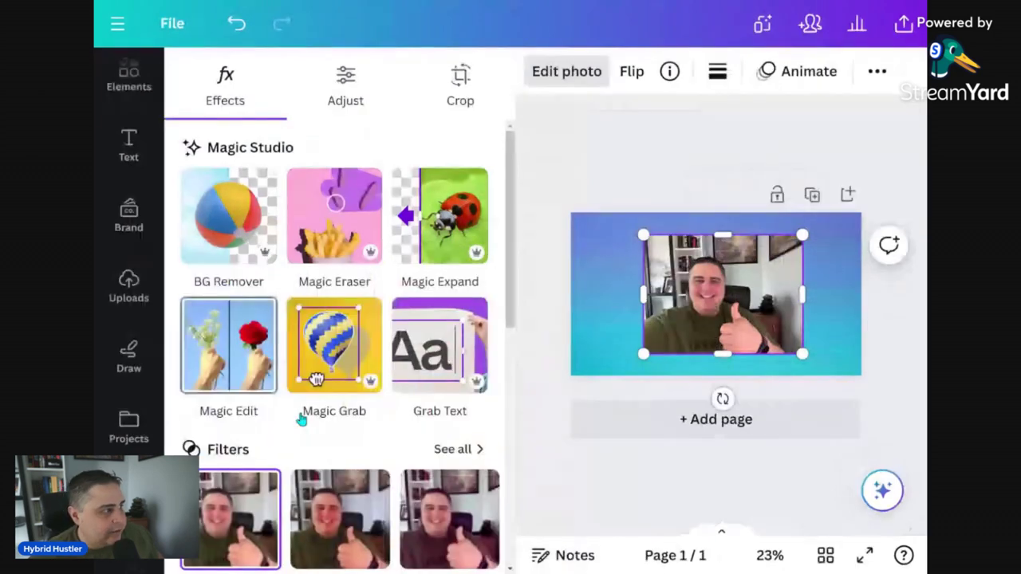
key("ctrl+minus")
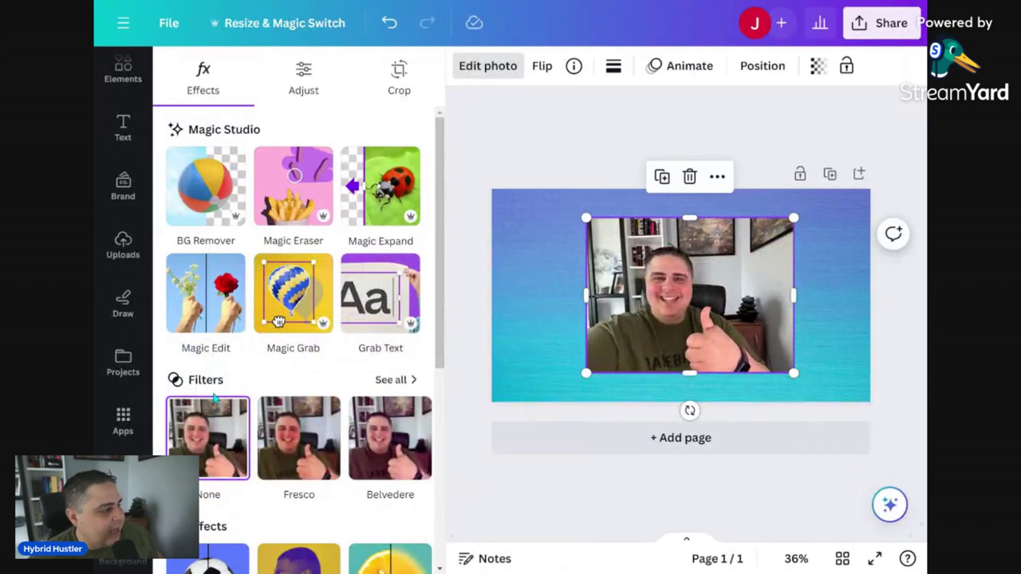
scroll(218, 417, "down", 3)
scroll(308, 409, "down", 1)
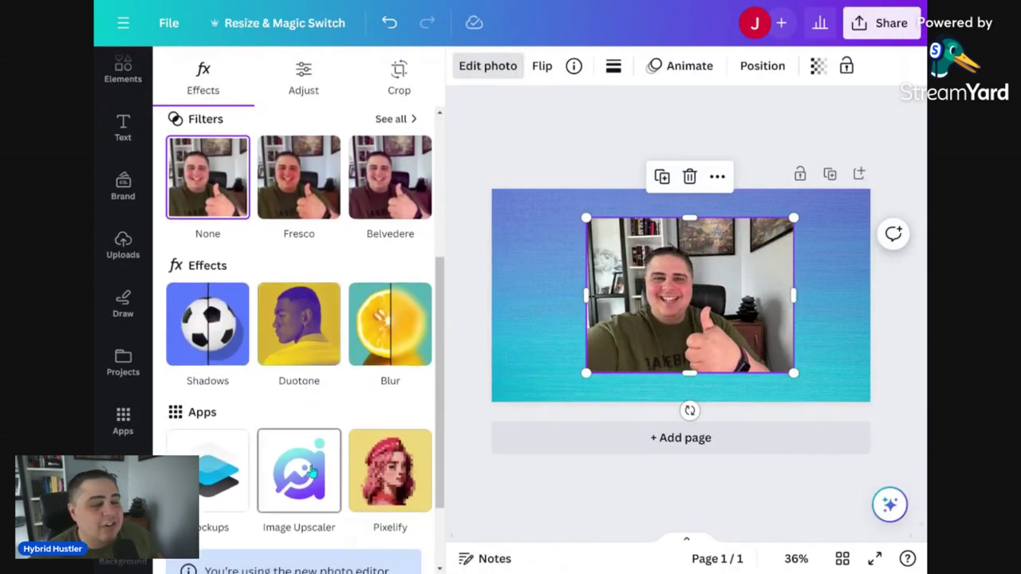
scroll(314, 410, "up", 4)
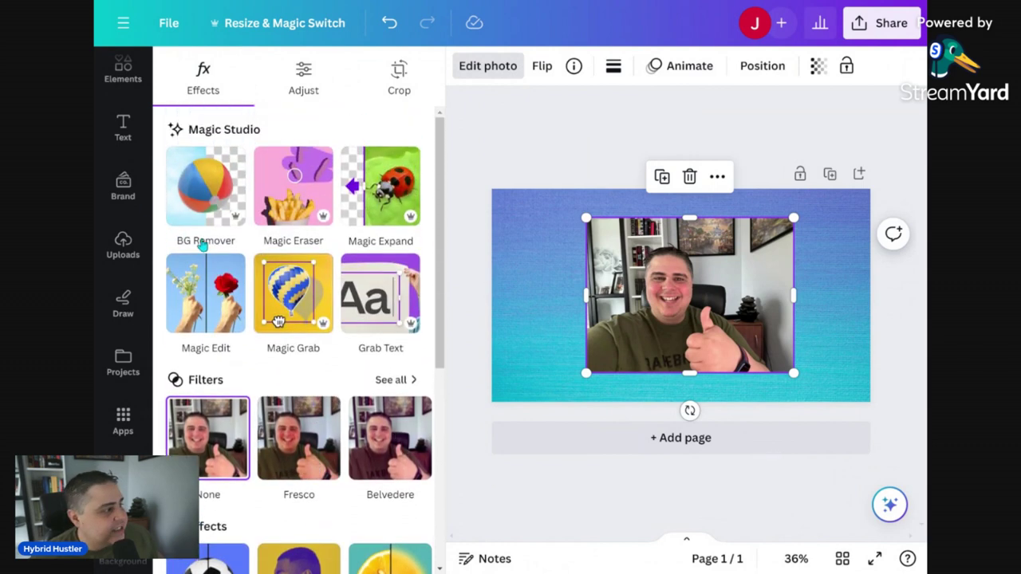
left_click(199, 187)
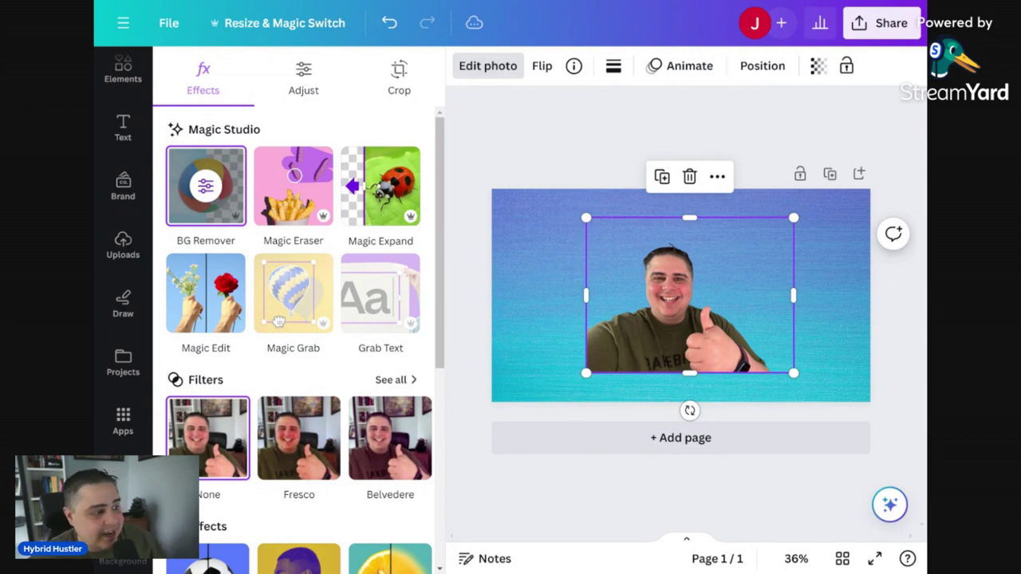
left_click_drag(650, 295, 688, 280)
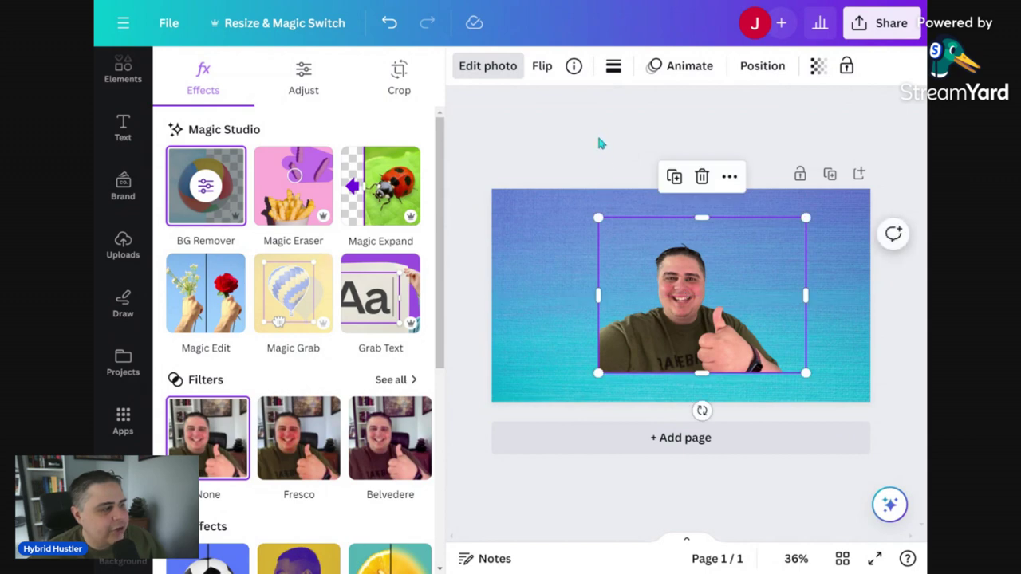
left_click(845, 351)
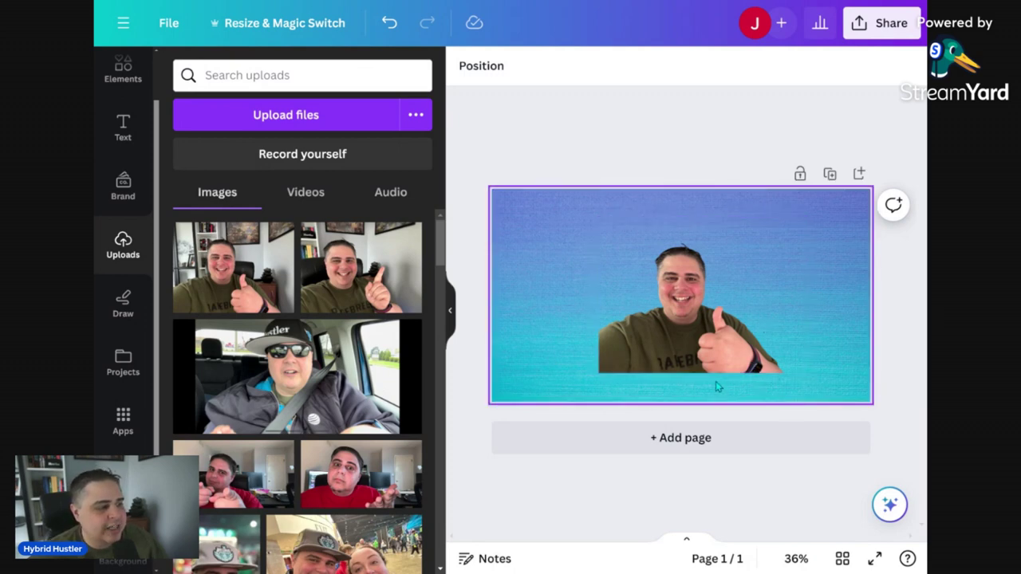
Move the cutout to the lower-left corner and enlarge it to about 1,153 × 865
left_click_drag(675, 325, 564, 348)
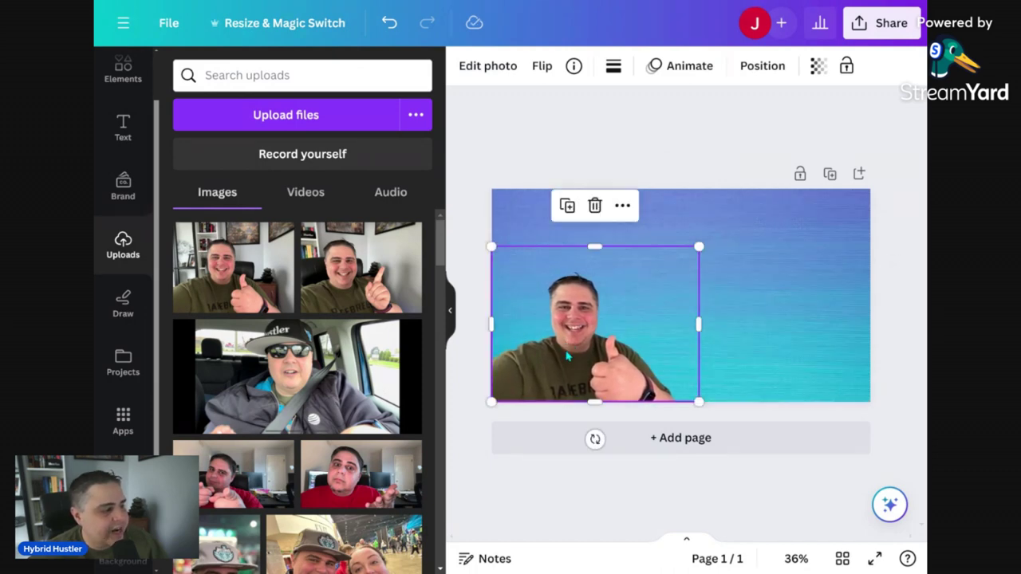
left_click(626, 148)
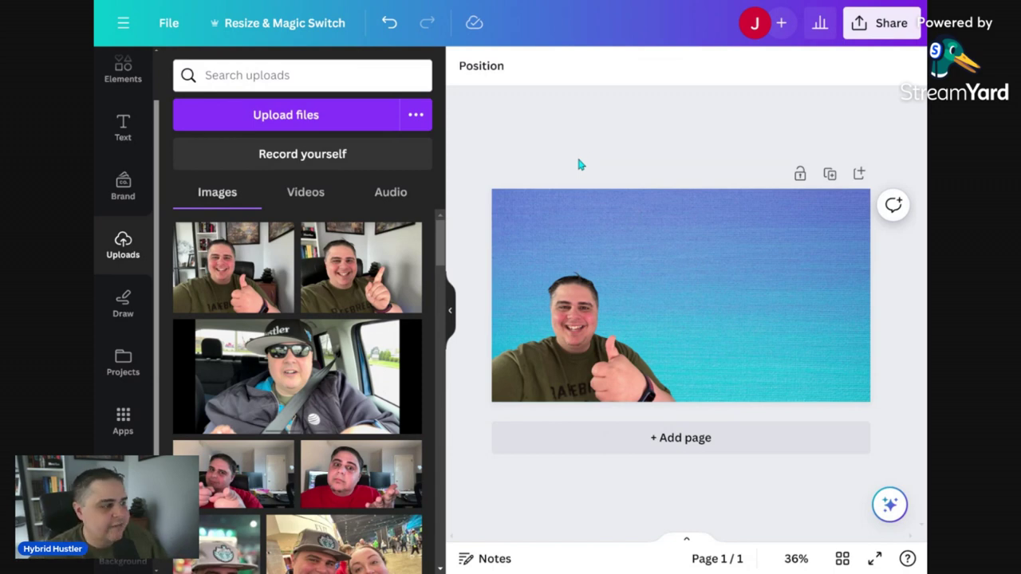
left_click(550, 321)
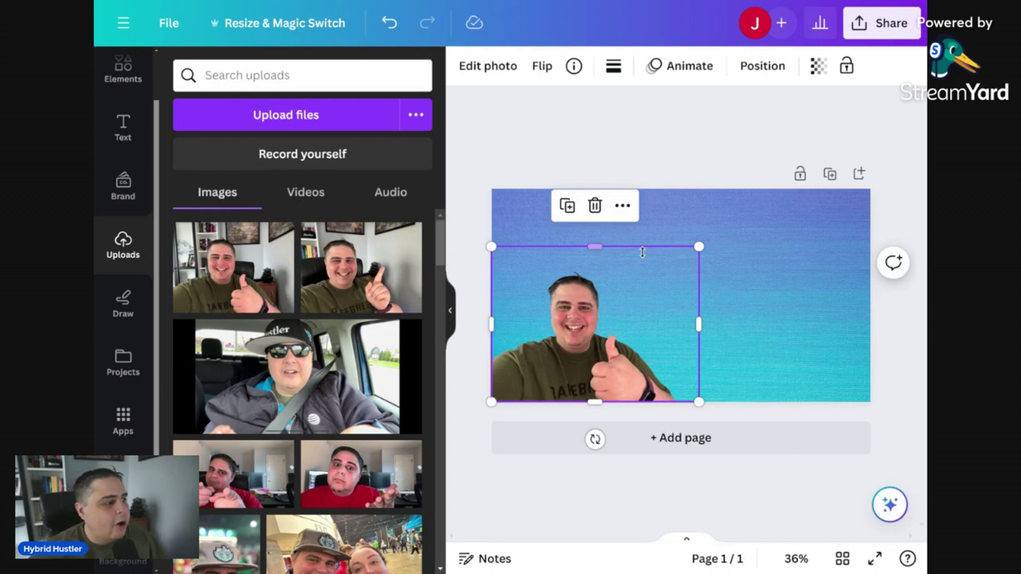
left_click_drag(699, 247, 847, 179)
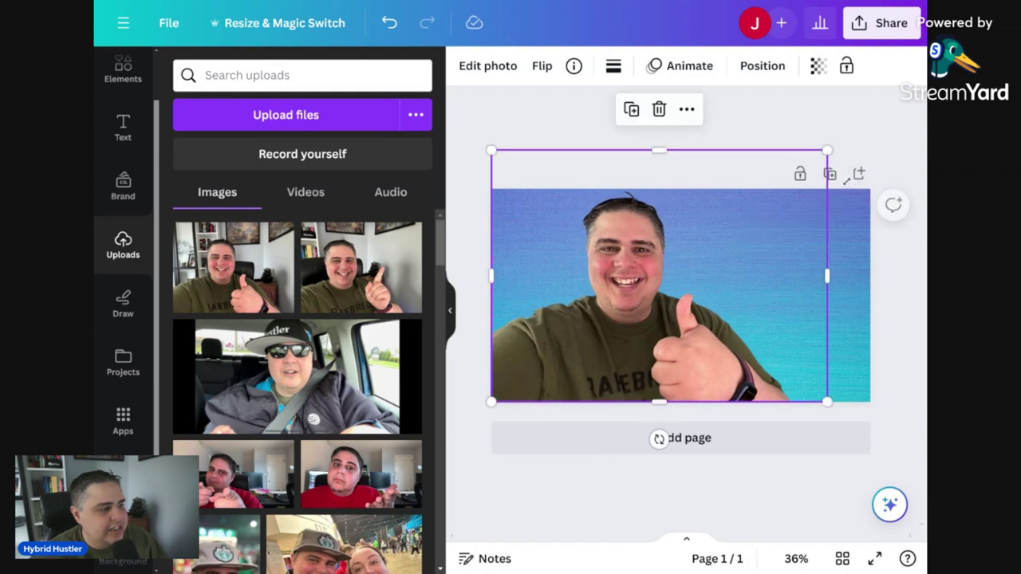
left_click(893, 111)
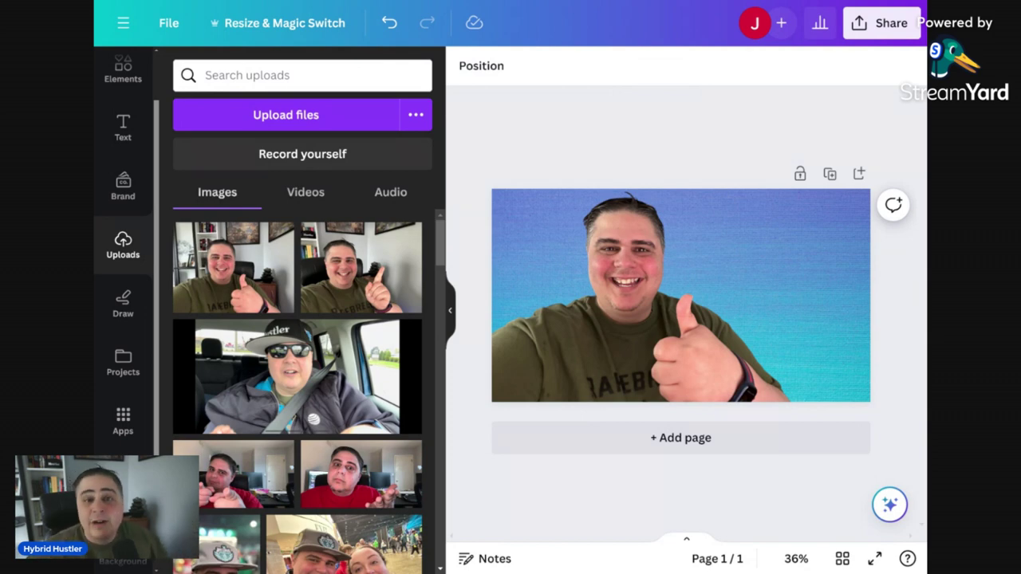
left_click(617, 309)
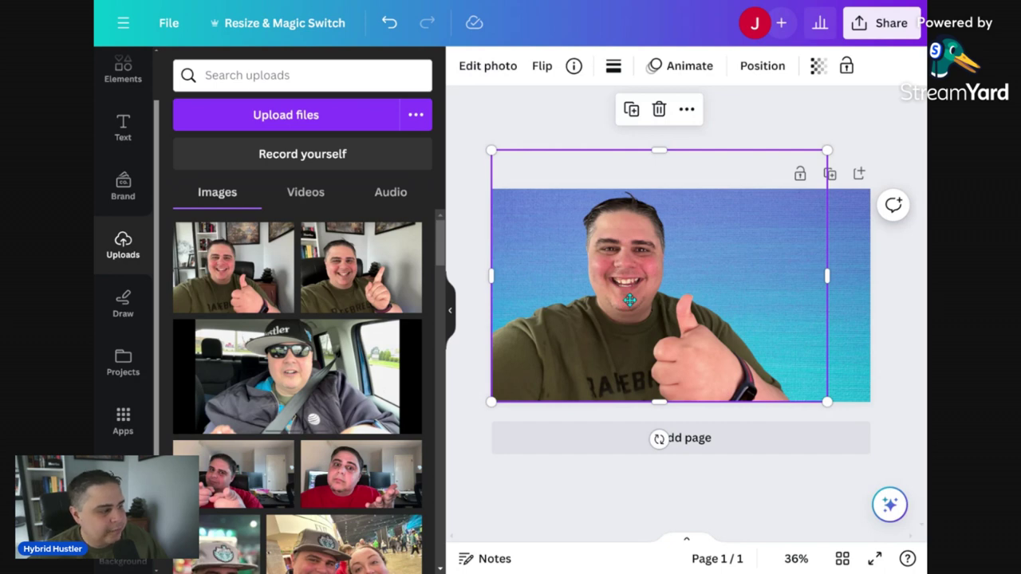
left_click_drag(628, 302, 641, 302)
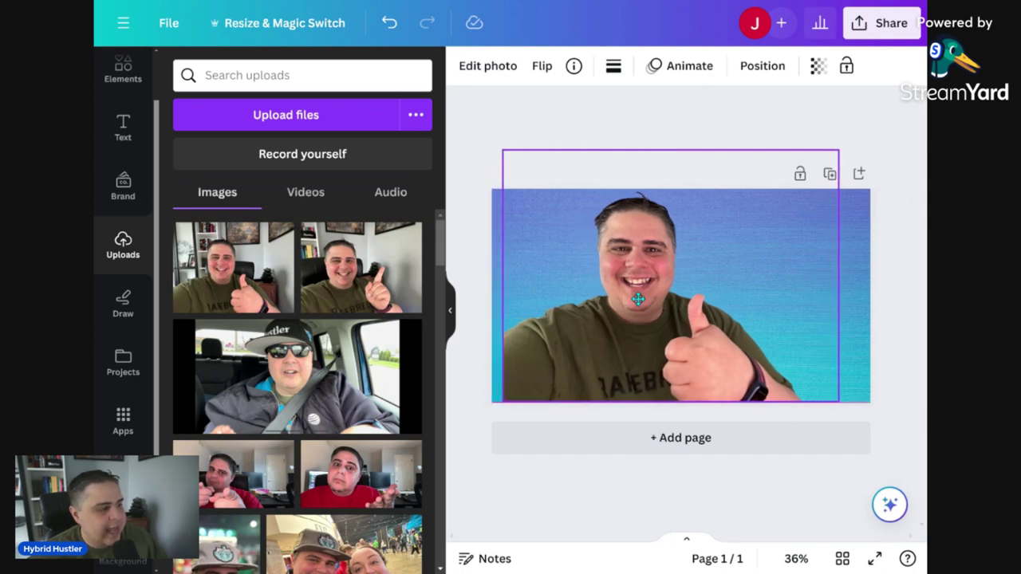
Test horizontal and vertical flips while dragging the cutout right and below the bottom edge
left_click(542, 66)
left_click(571, 110)
left_click_drag(706, 364, 734, 364)
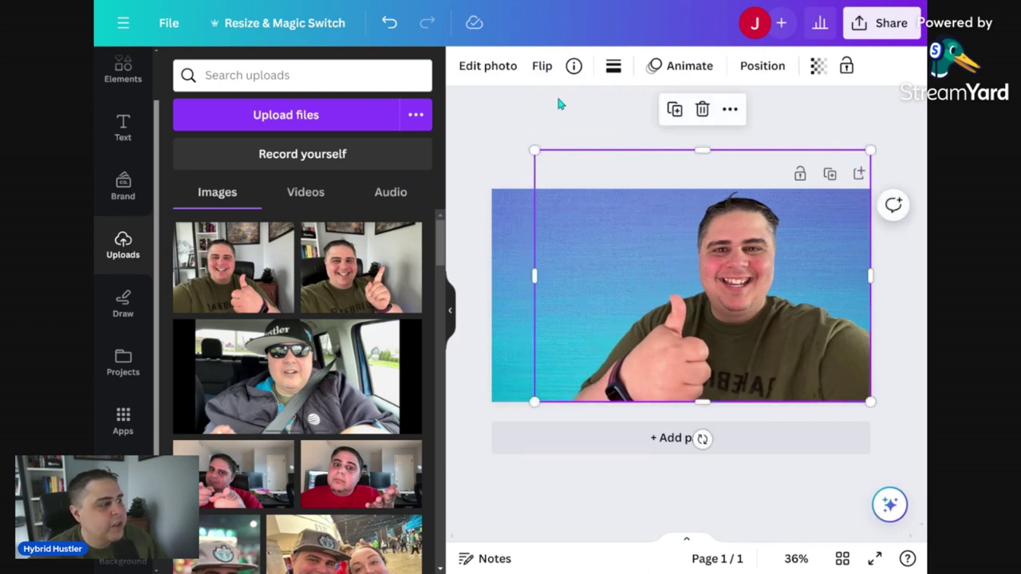
left_click(542, 65)
left_click(571, 148)
left_click_drag(740, 249, 695, 287)
left_click_drag(737, 280, 747, 286)
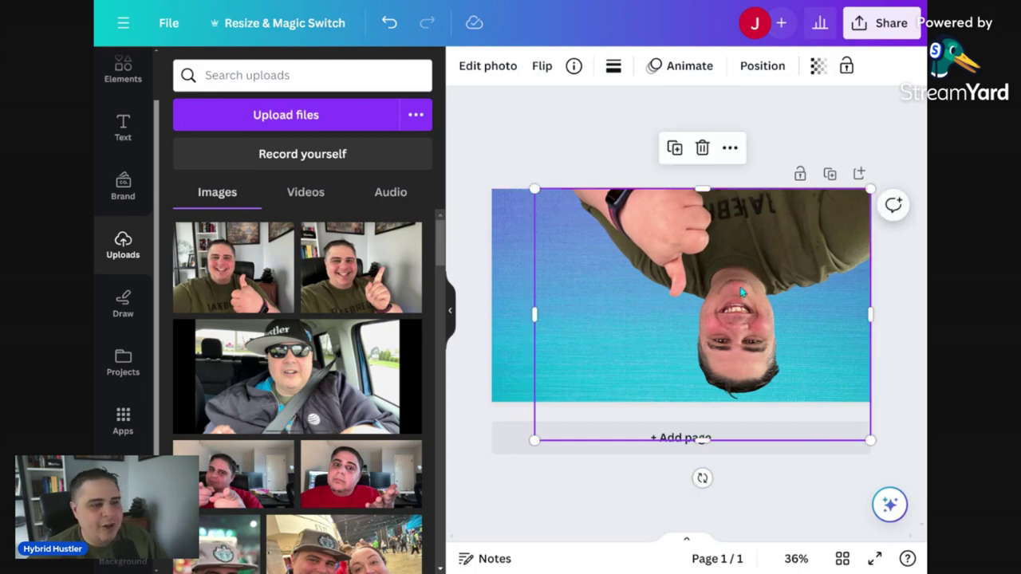
Flip the cutout back horizontally and vertically so it stands upright again
left_click(542, 69)
left_click(551, 109)
left_click(543, 72)
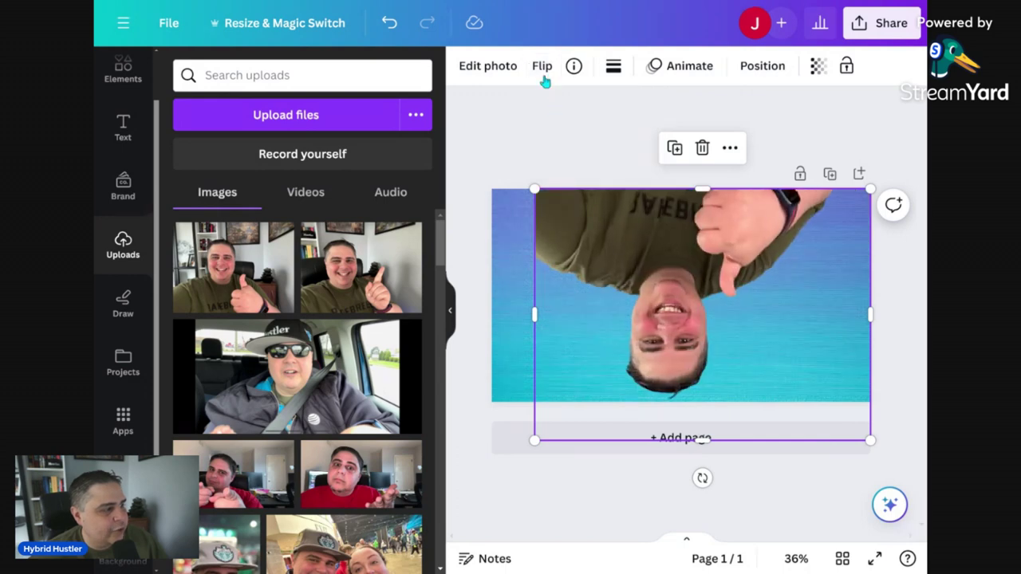
left_click(543, 72)
left_click(567, 140)
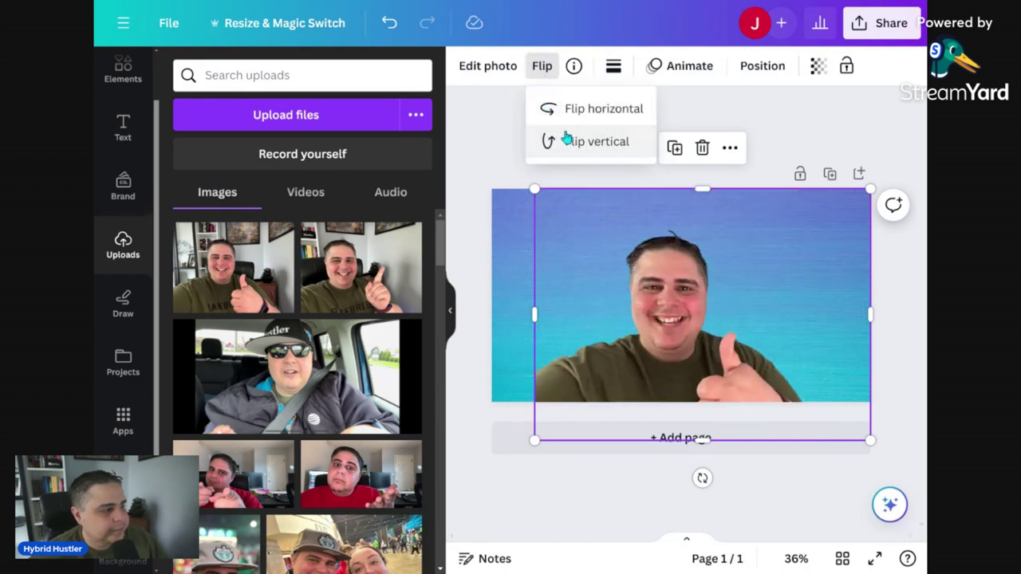
left_click(502, 145)
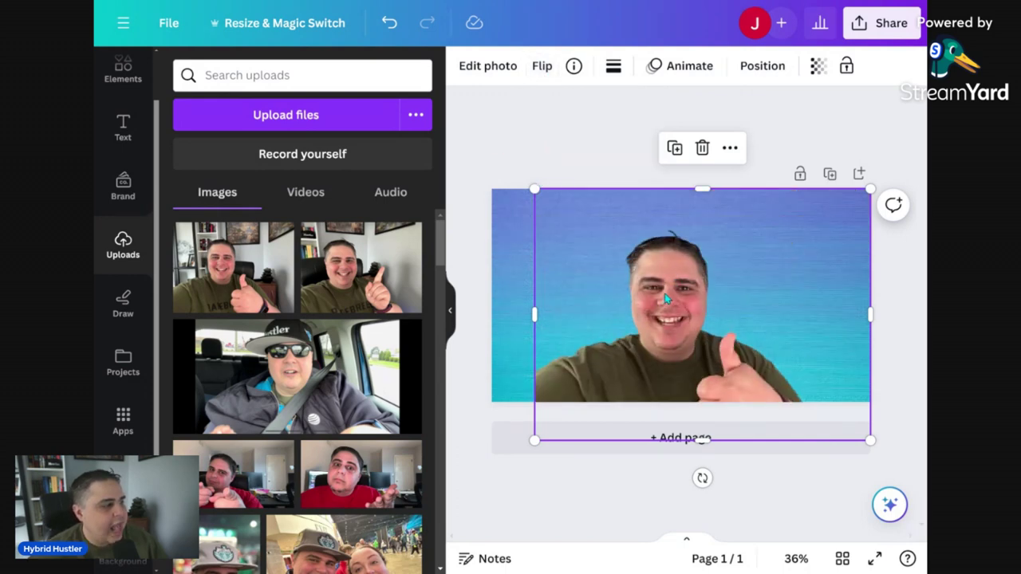
left_click(477, 68)
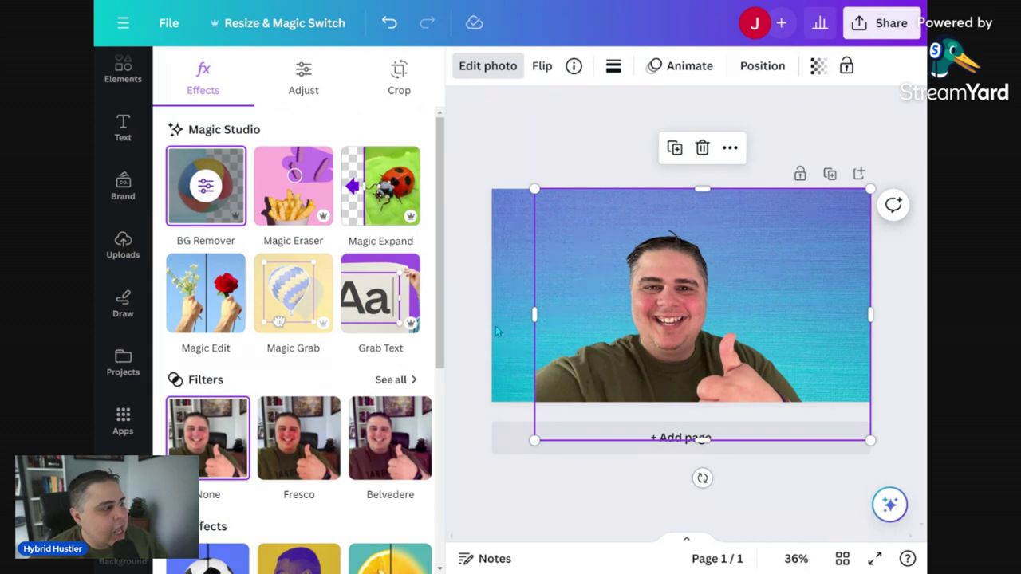
Start Magic Expand on the cutout, widen its frame leftward, and choose Whole Page
left_click(371, 192)
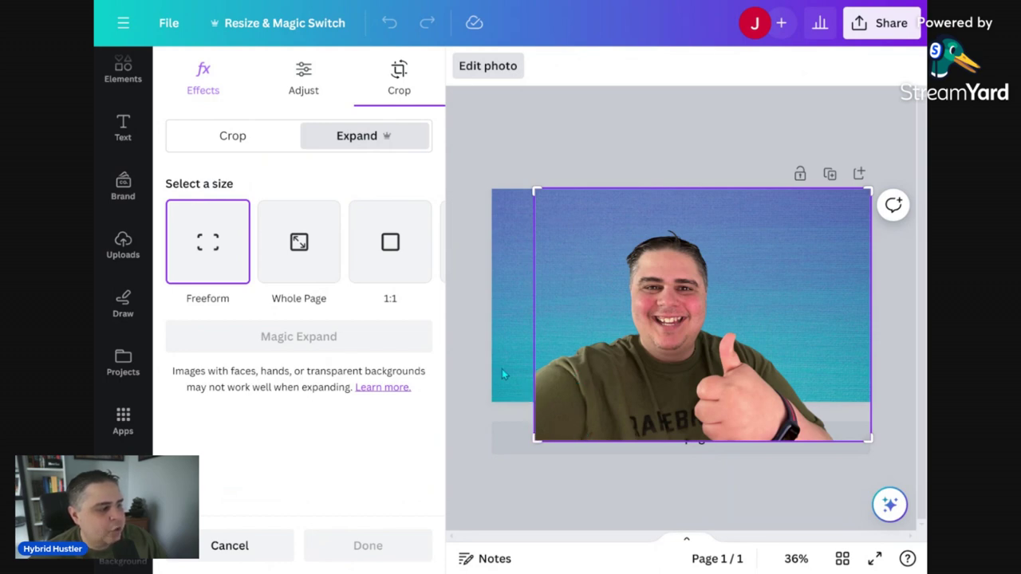
left_click_drag(533, 191, 490, 189)
left_click(299, 242)
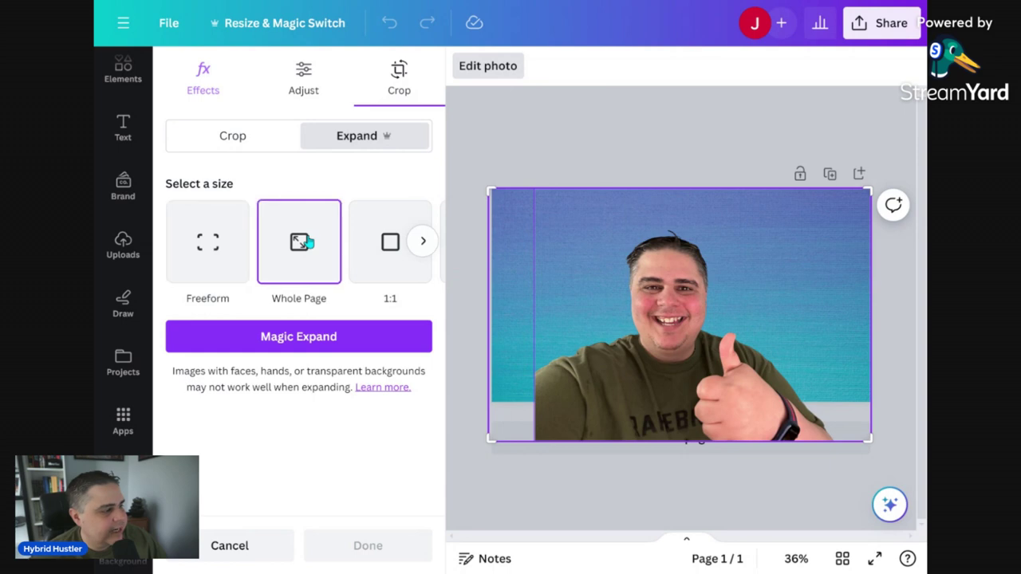
Generate the expansions, apply the fourth result, and move the expanded photo up-left
left_click(337, 341)
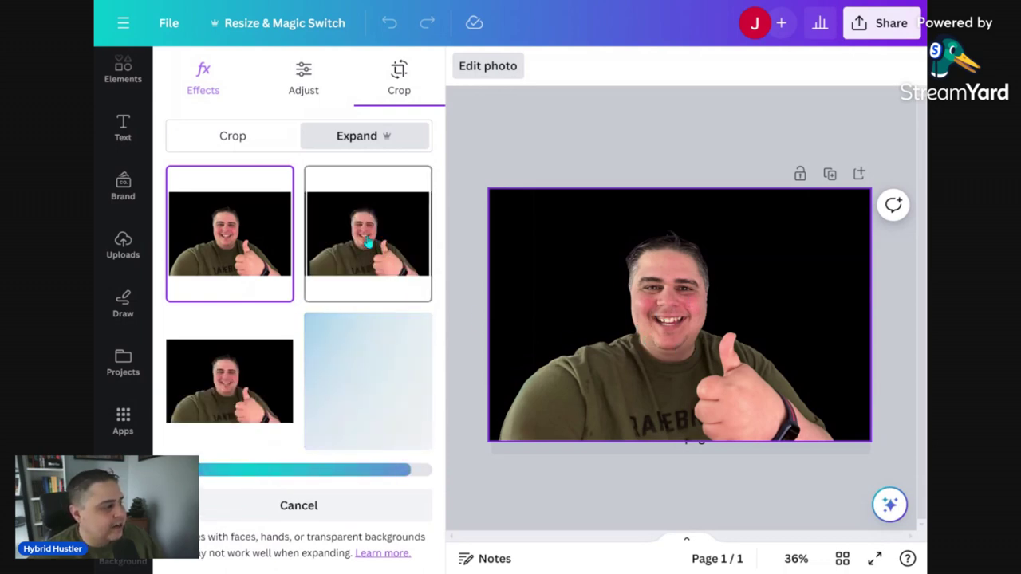
left_click(367, 243)
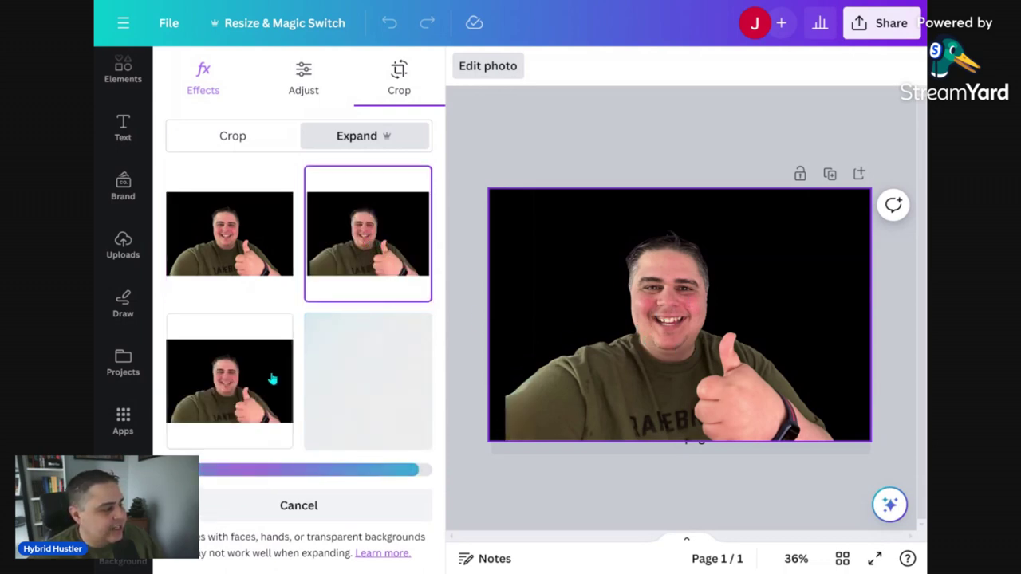
left_click(272, 378)
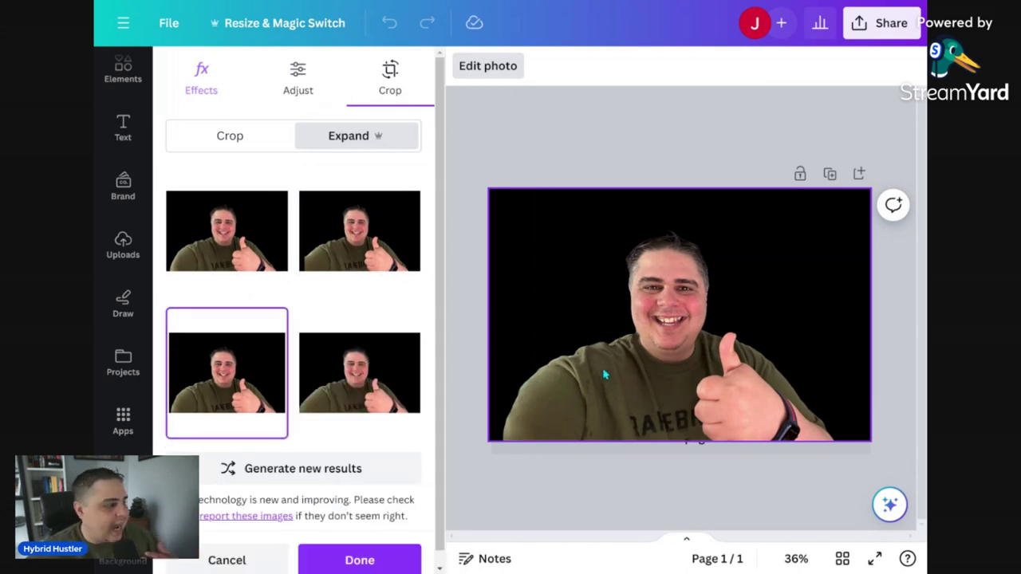
left_click(380, 389)
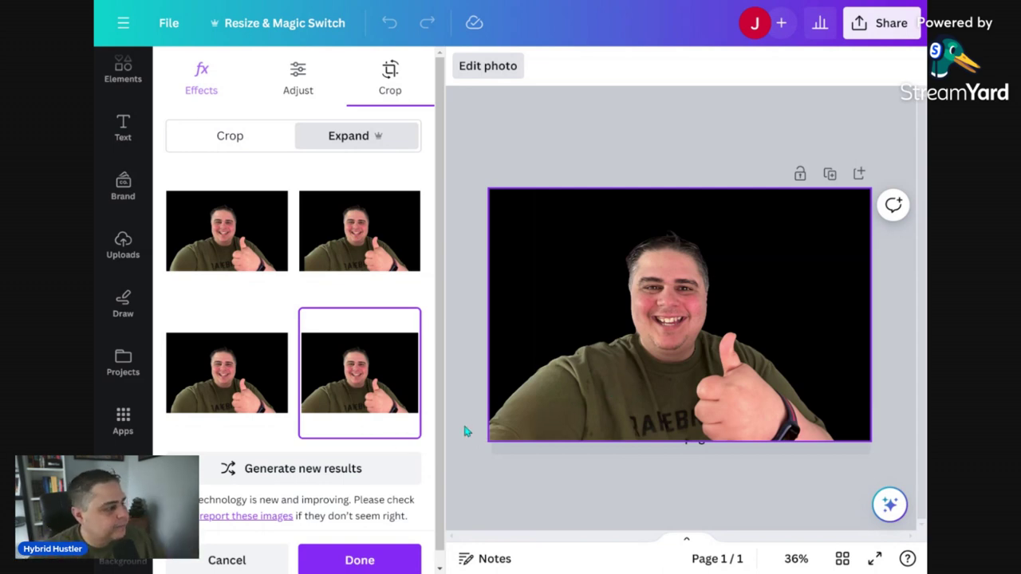
left_click(327, 560)
left_click_drag(646, 356, 604, 312)
left_click(833, 126)
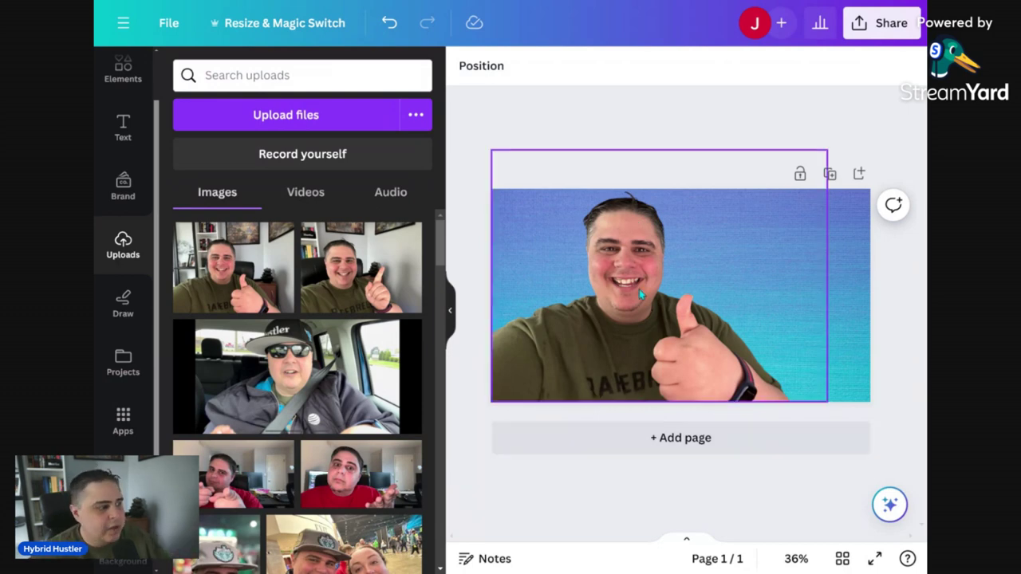
Try the Fresco filter, then the Scandi filter from the full filter list
left_click(659, 361)
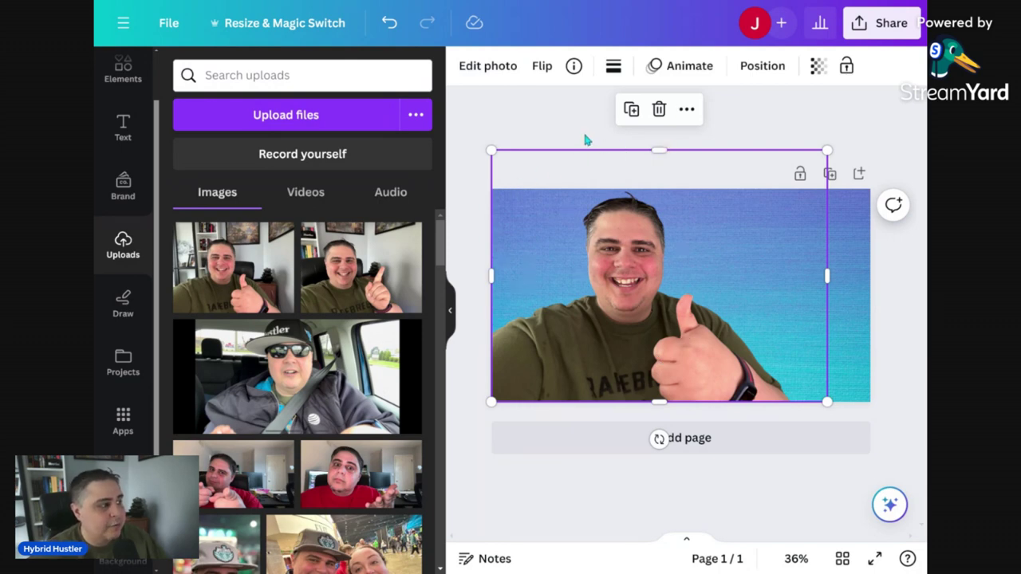
left_click(489, 70)
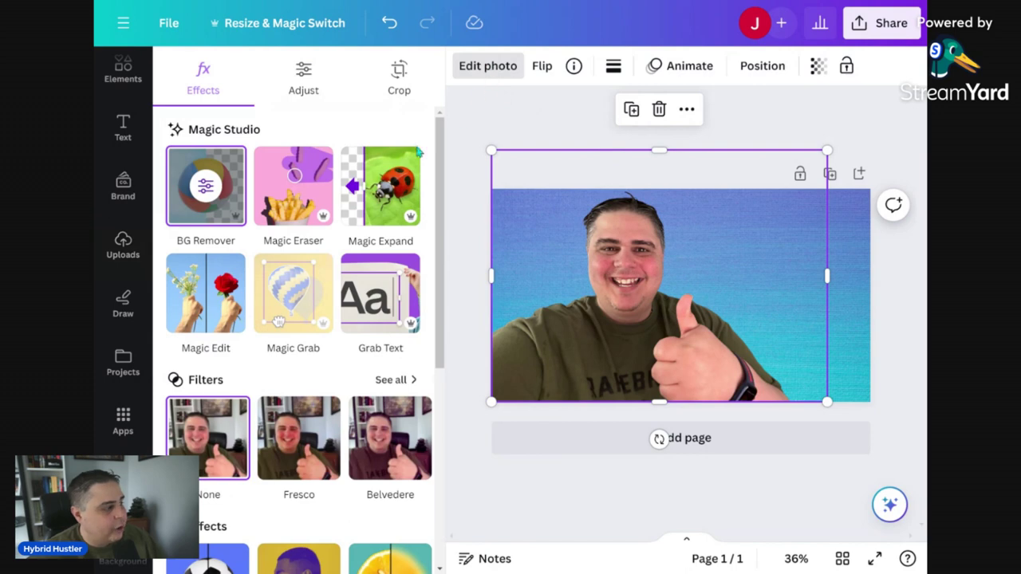
scroll(358, 290, "down", 3)
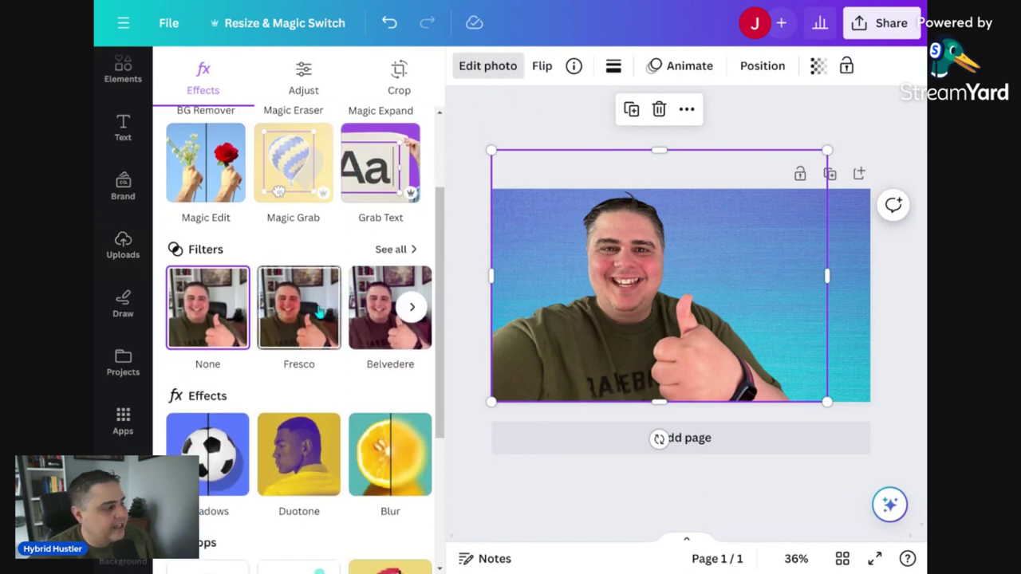
left_click(319, 312)
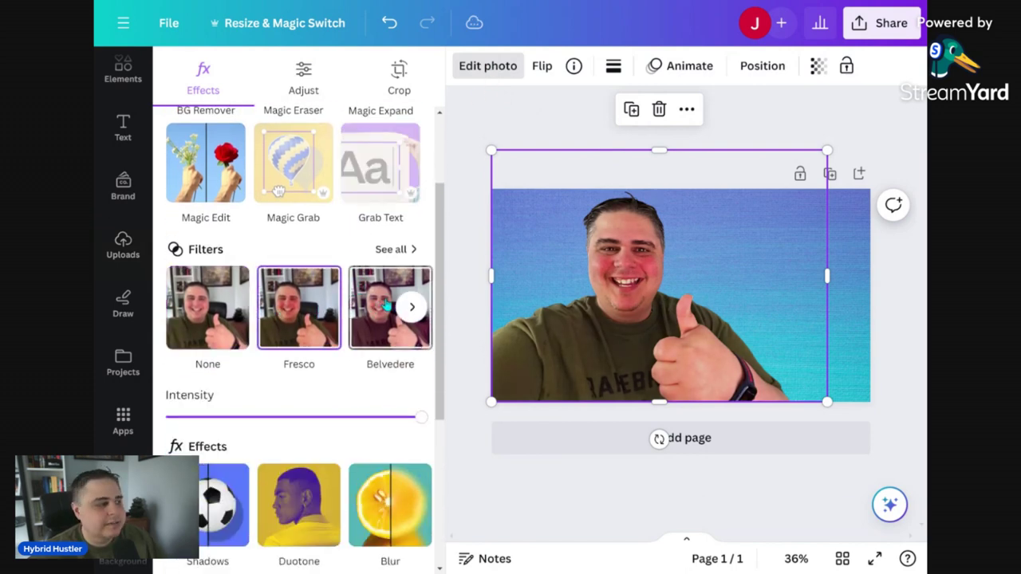
left_click(396, 249)
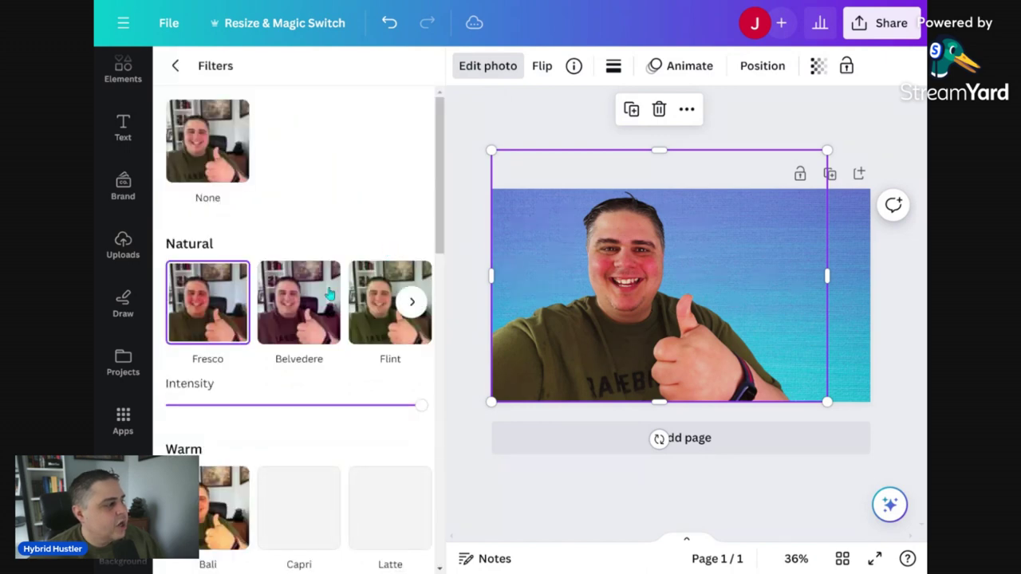
scroll(365, 323, "down", 3)
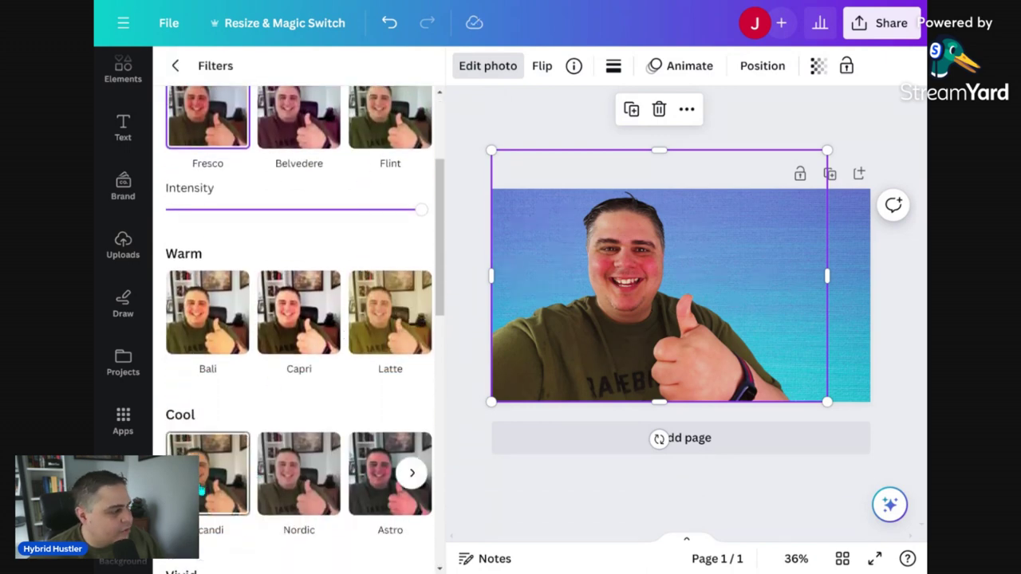
left_click(202, 490)
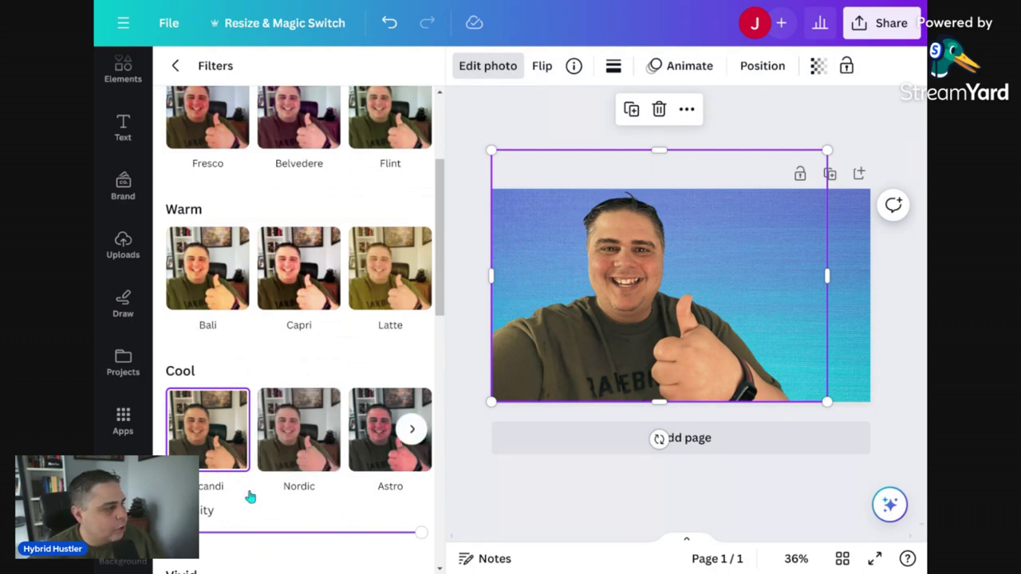
Compare Nordic and Astro, settle on Scandi, and adjust its intensity
left_click(281, 424)
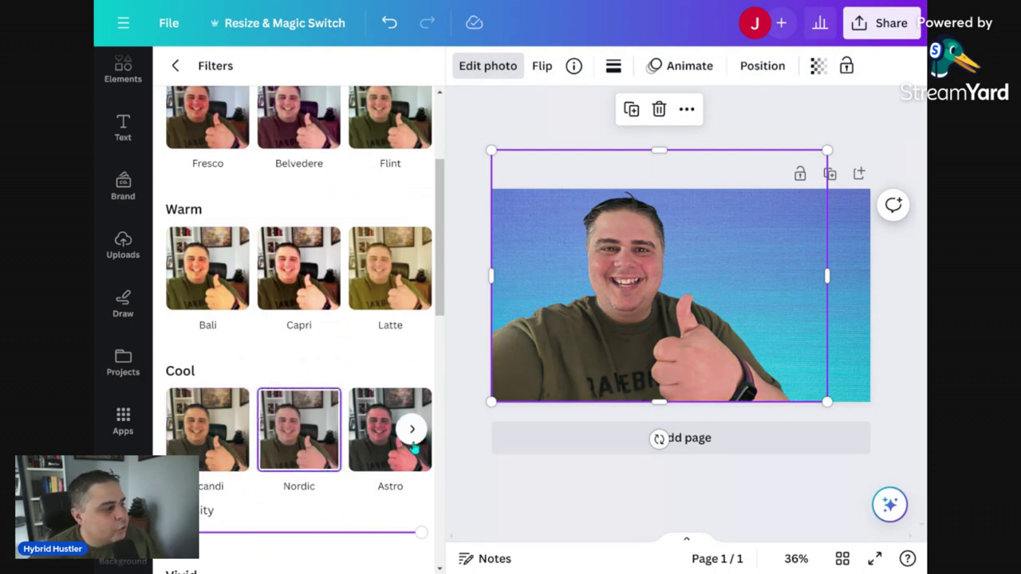
left_click(365, 432)
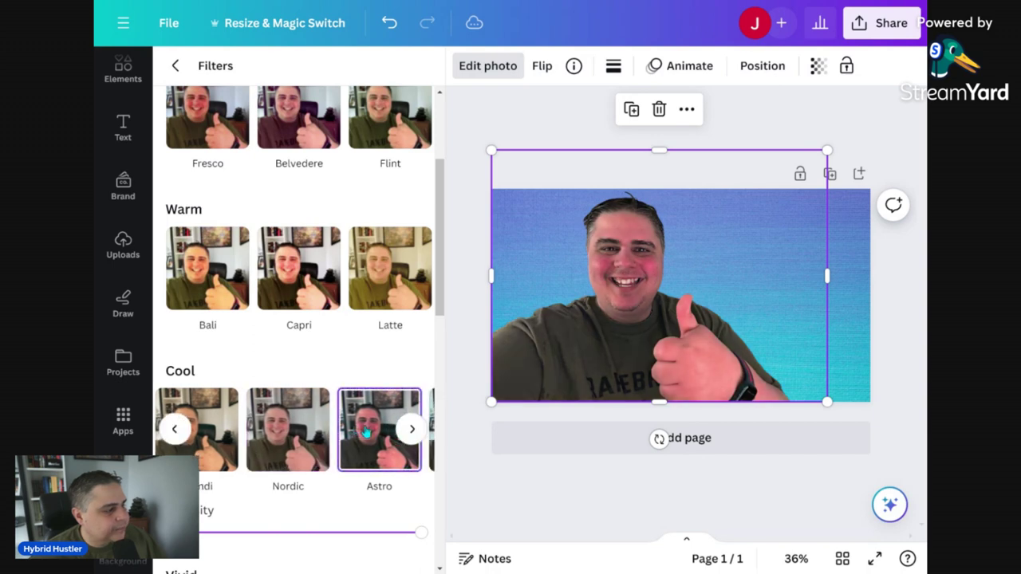
left_click(215, 443)
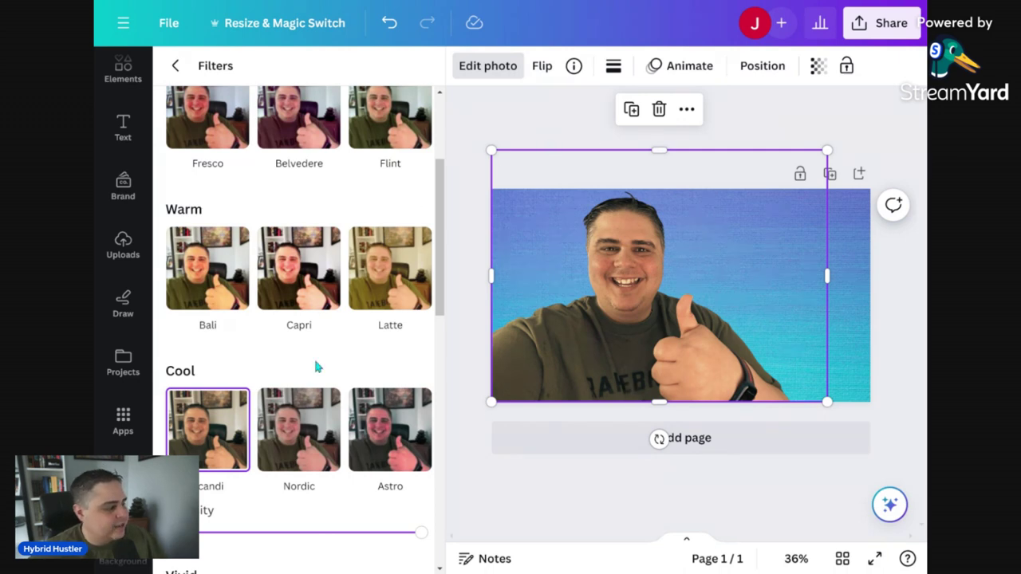
scroll(398, 369, "down", 3)
left_click_drag(419, 348, 473, 343)
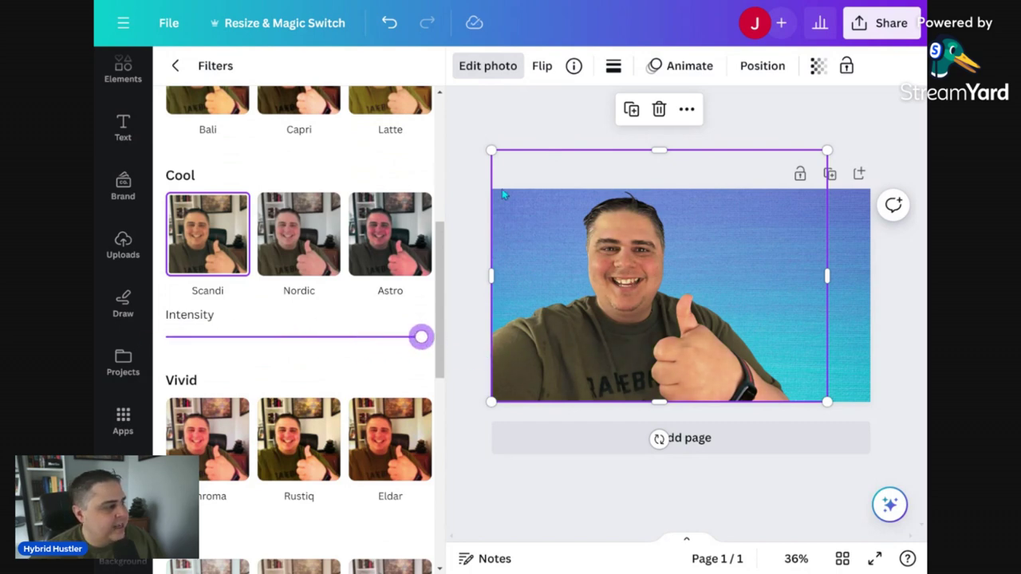
scroll(273, 478, "down", 7)
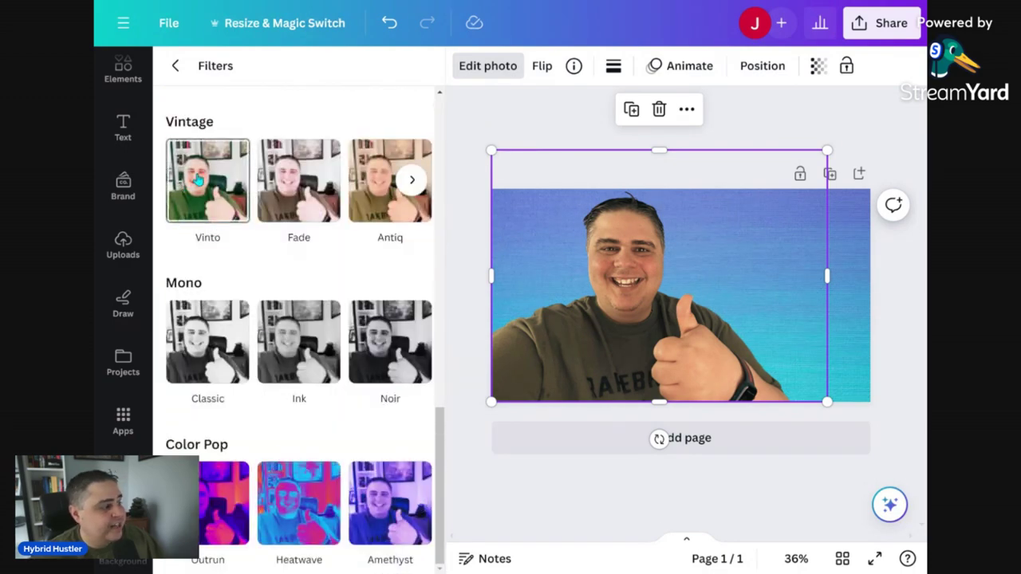
Compare the Vinto, Antiq, Noir, Ink, Newspaper and Film filters, then apply Slate to the photo
left_click(200, 179)
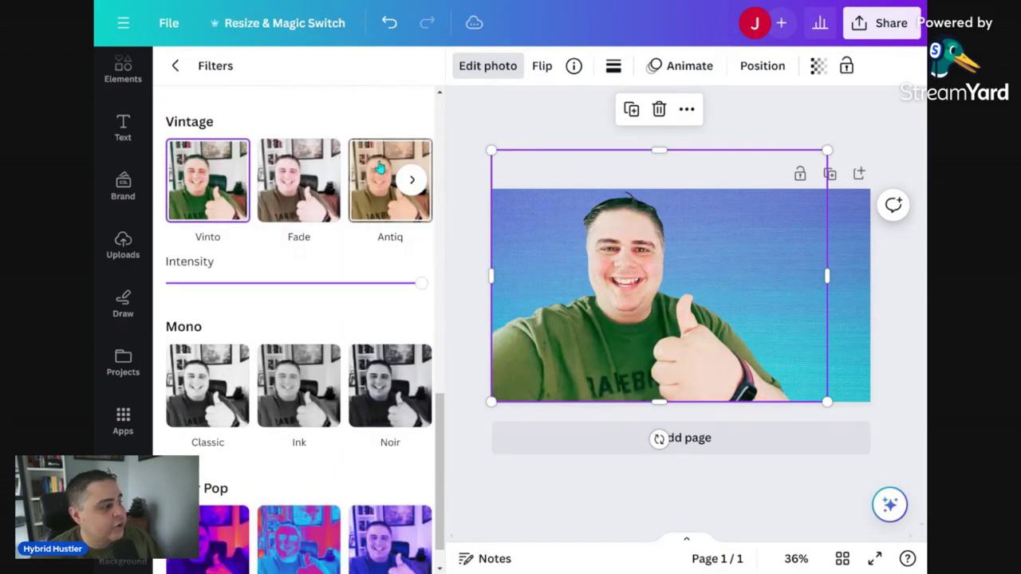
left_click(381, 168)
left_click(393, 371)
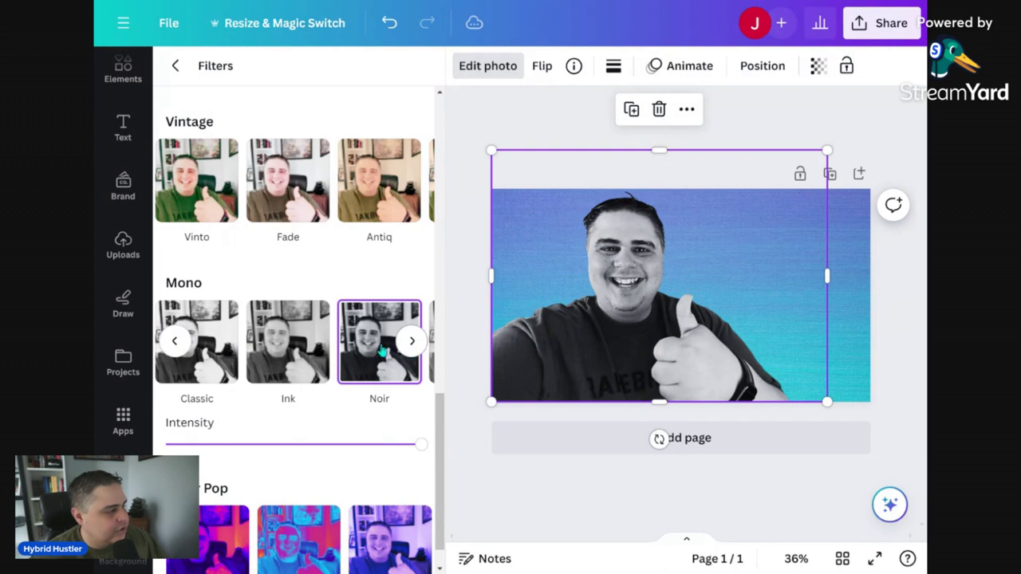
left_click(291, 349)
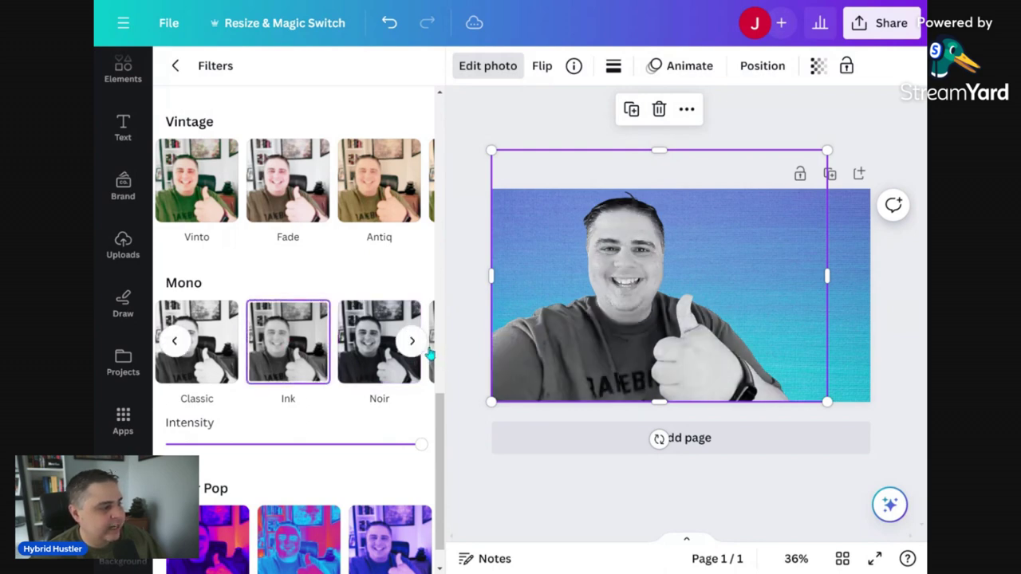
left_click(414, 342)
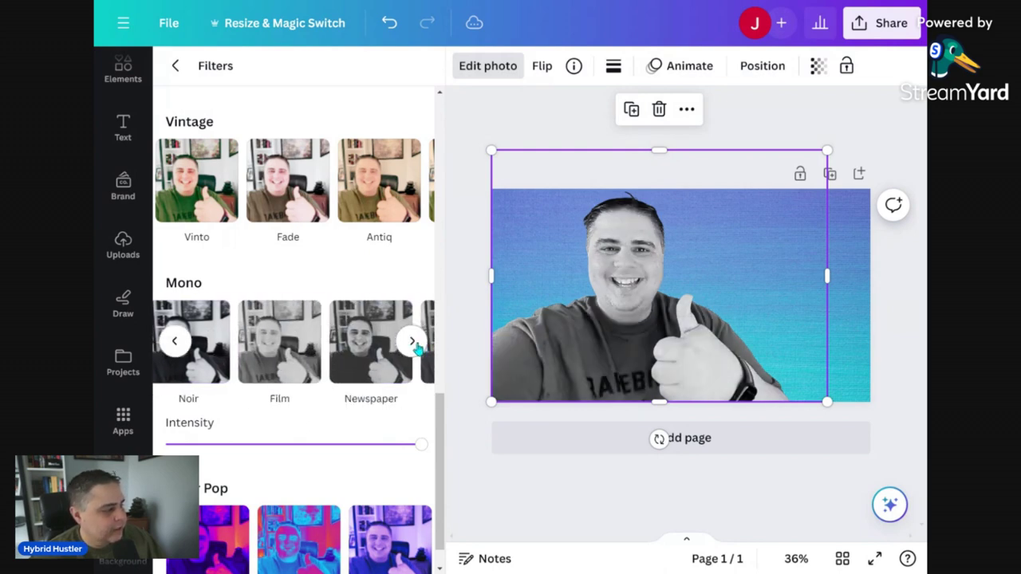
left_click(382, 351)
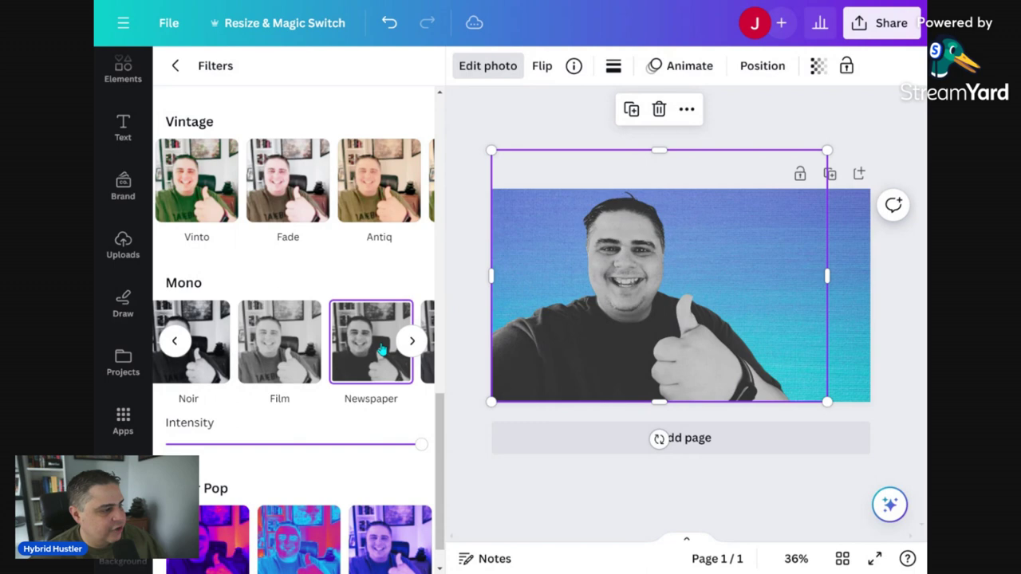
left_click(283, 351)
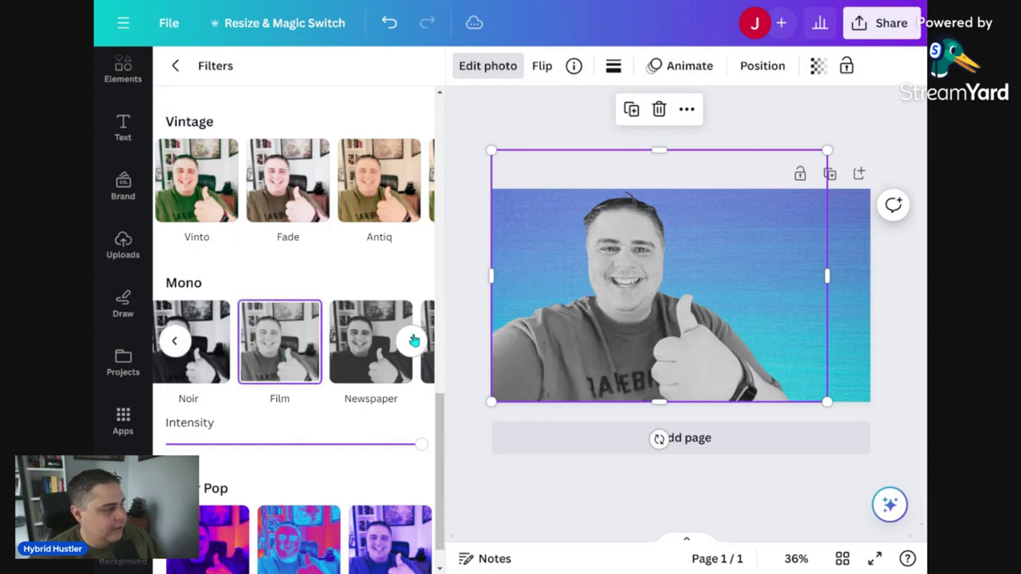
left_click(414, 341)
left_click(370, 345)
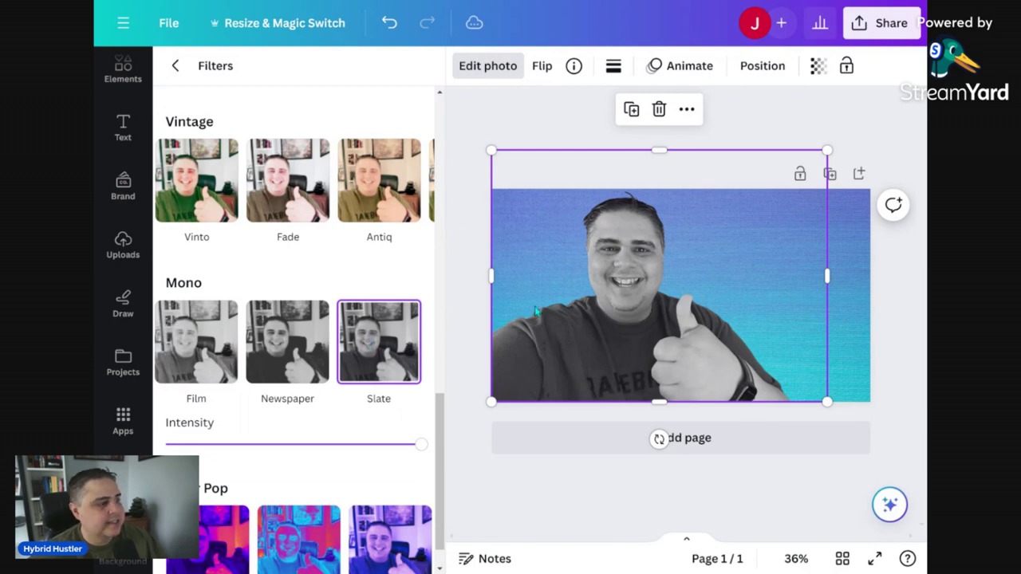
left_click(503, 126)
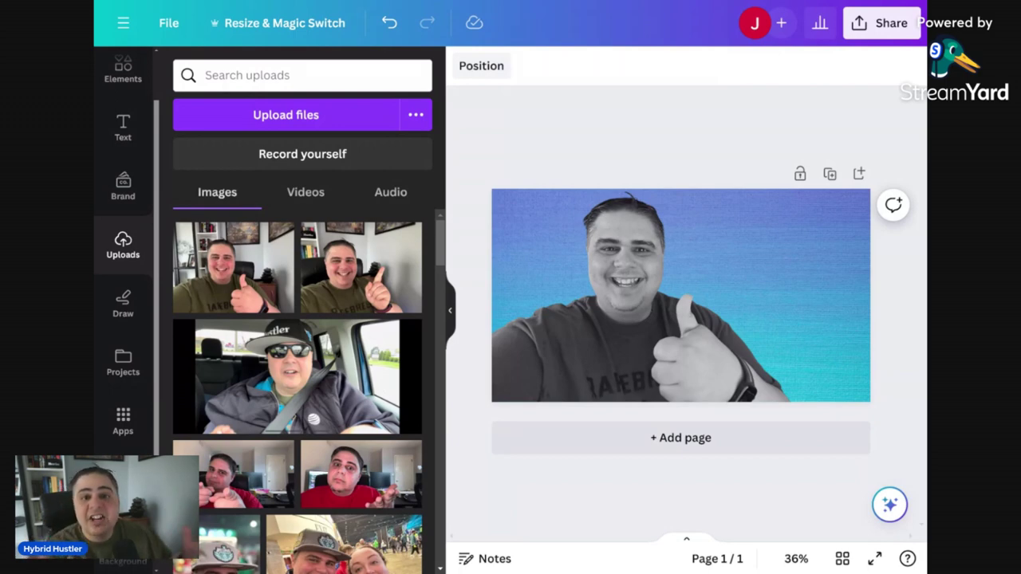
Look at the Pixelify app, then return to the photo's Shadows, Duotone and Blur effects
left_click(620, 284)
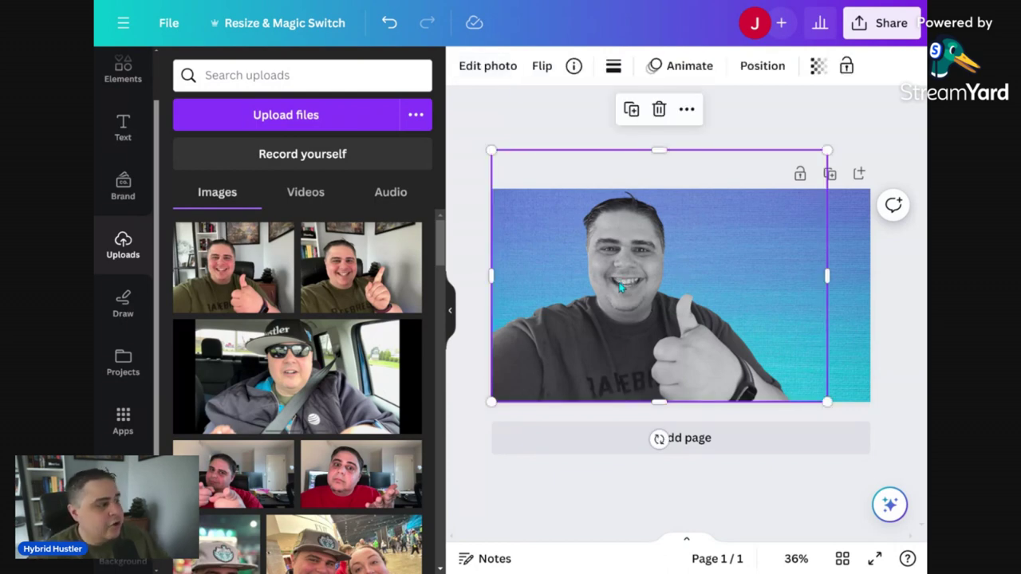
left_click(470, 66)
scroll(370, 277, "down", 5)
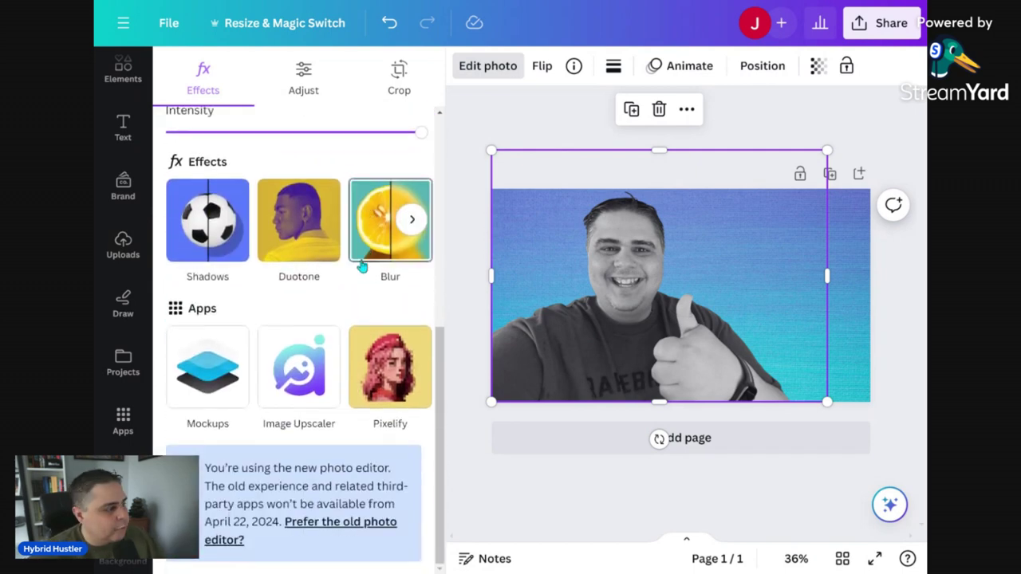
left_click(394, 369)
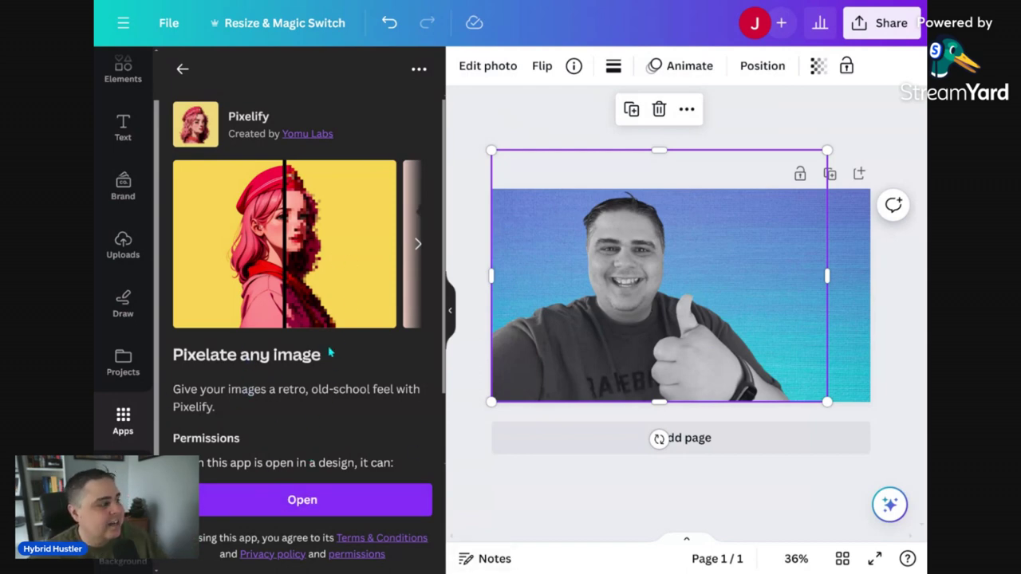
left_click(182, 69)
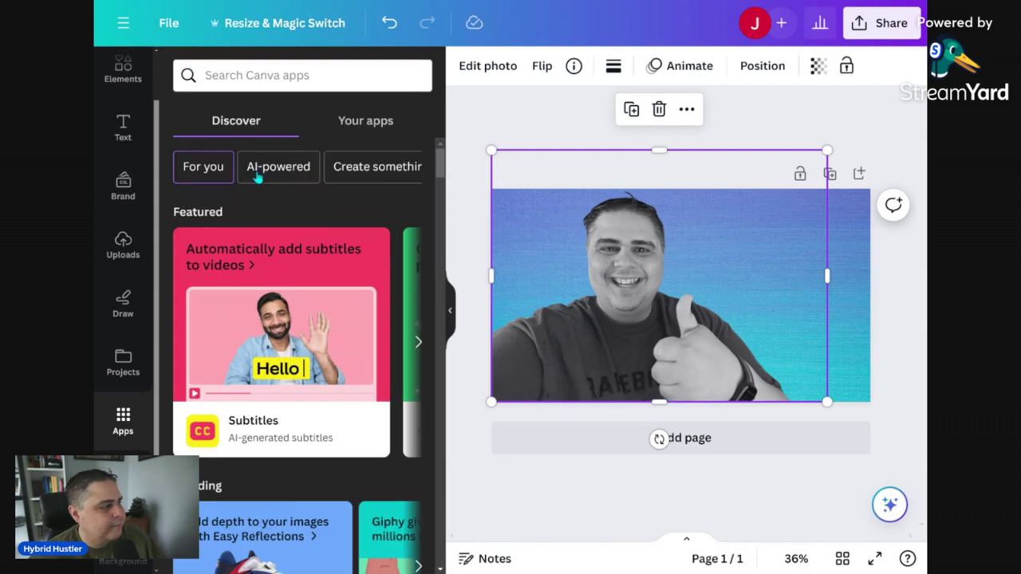
left_click(507, 76)
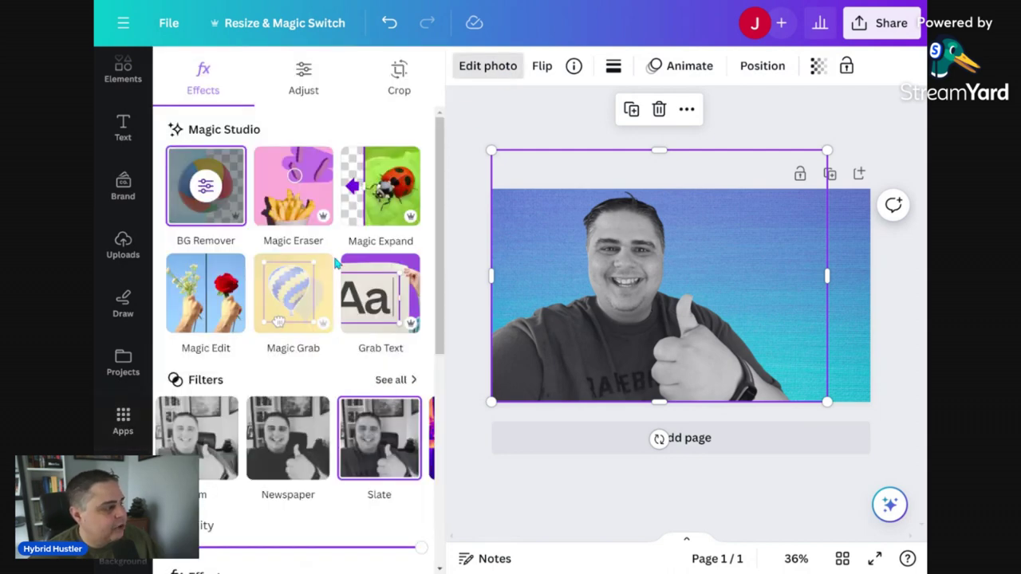
scroll(332, 273, "down", 4)
scroll(332, 274, "down", 2)
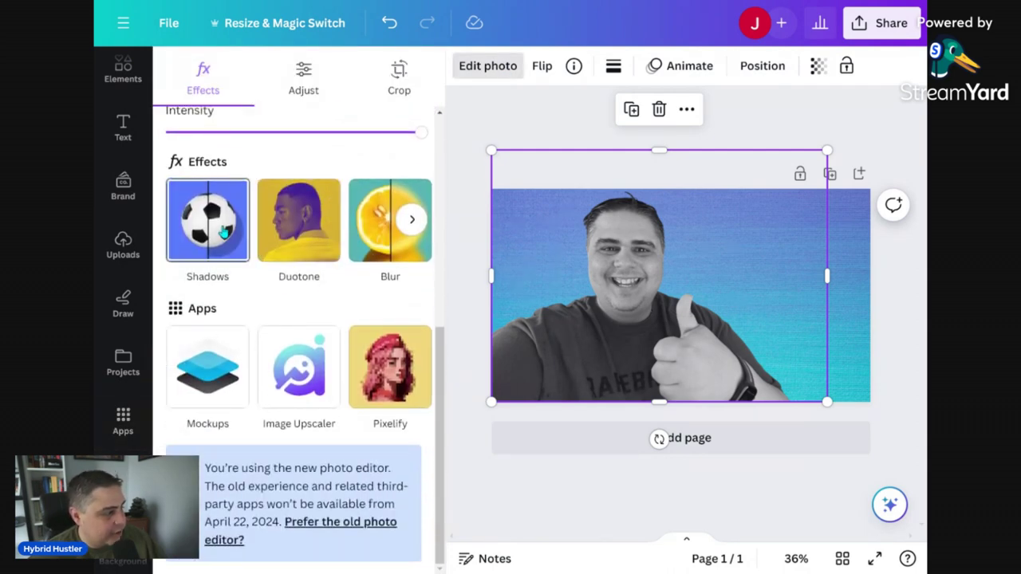
Add a white (#FFFFFF) Outline shadow to the cutout and nudge it slightly left
left_click(203, 209)
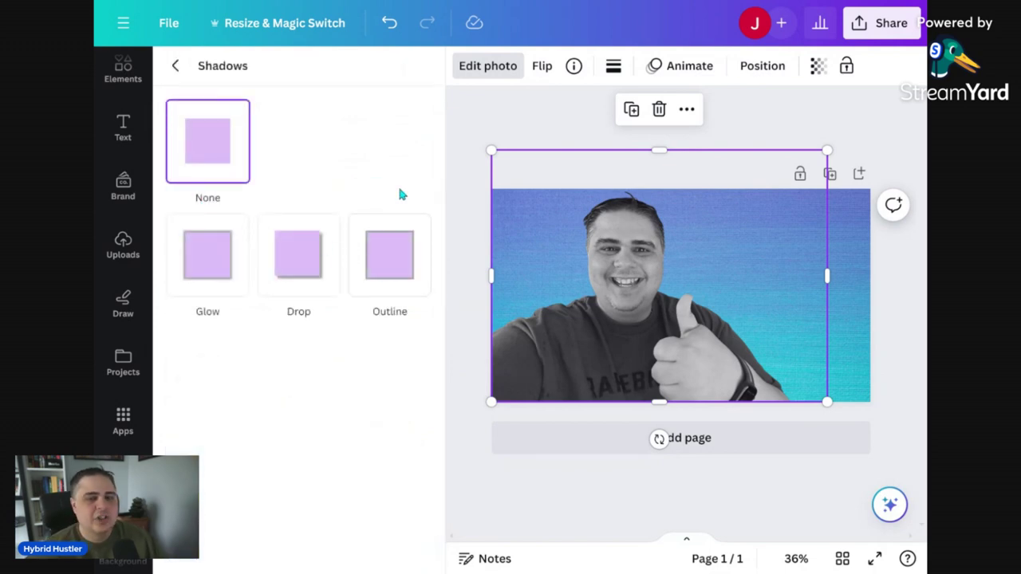
left_click(377, 268)
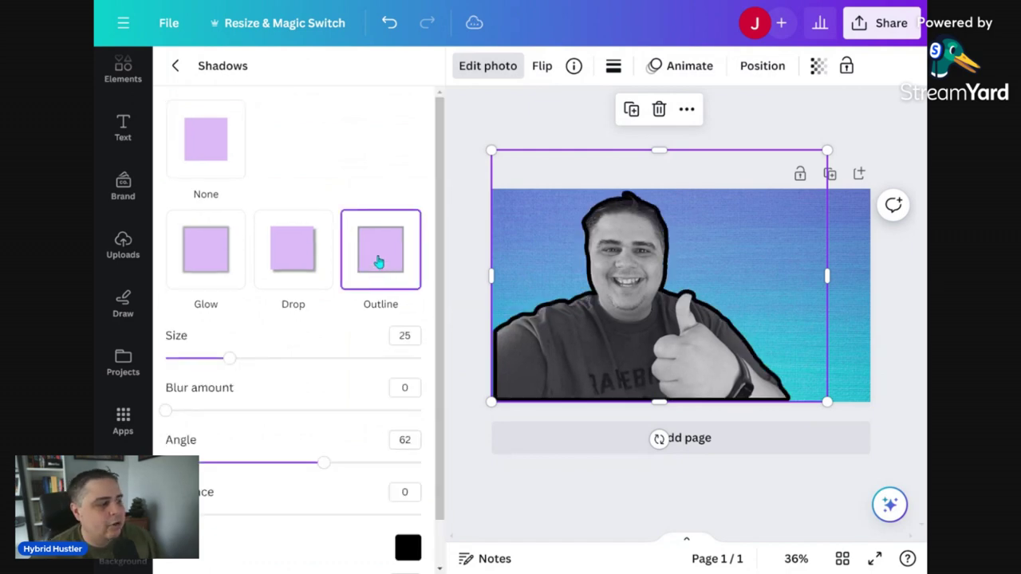
left_click(405, 549)
left_click_drag(469, 381, 409, 369)
left_click(464, 153)
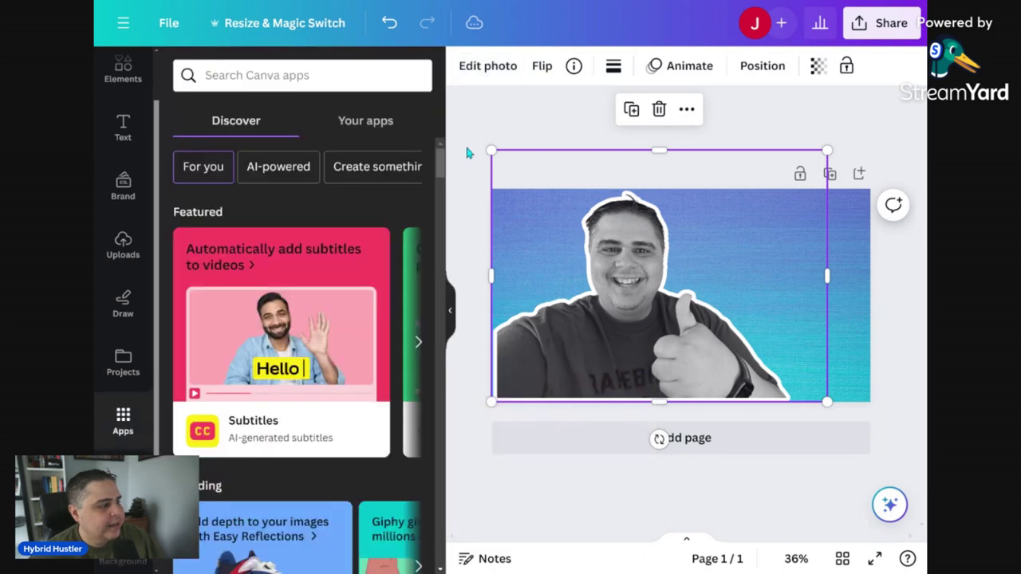
left_click(468, 153)
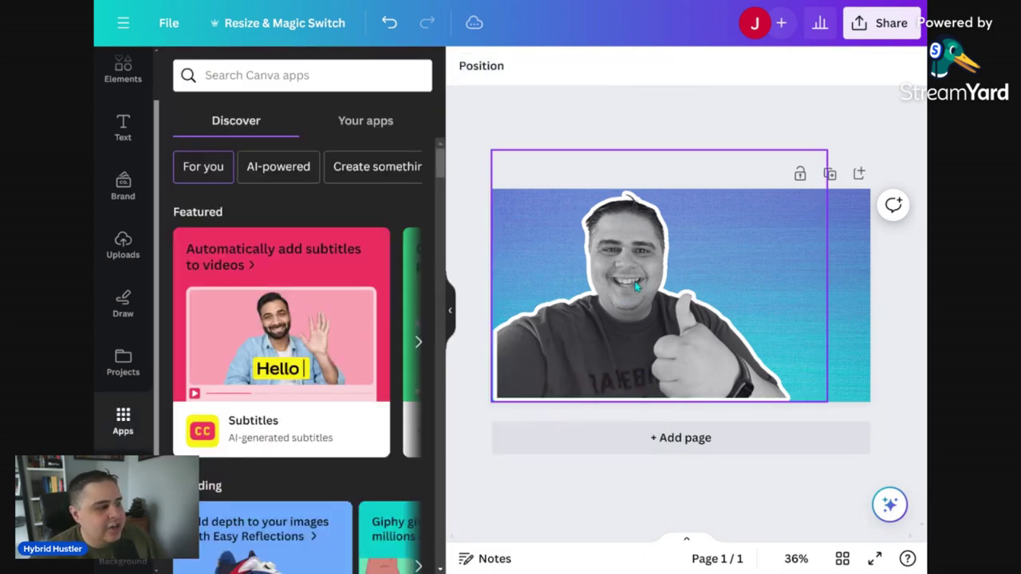
left_click(592, 311)
left_click_drag(607, 313, 596, 312)
Tilt the outlined cutout to -5 degrees, enlarge it, and shift it slightly left
left_click_drag(818, 156, 823, 152)
left_click(752, 115)
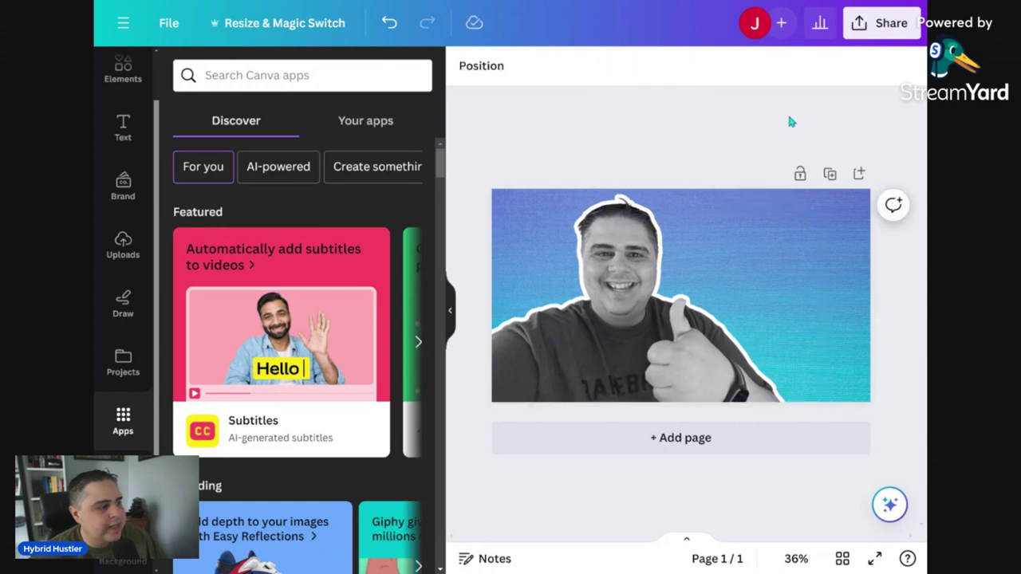
left_click(621, 351)
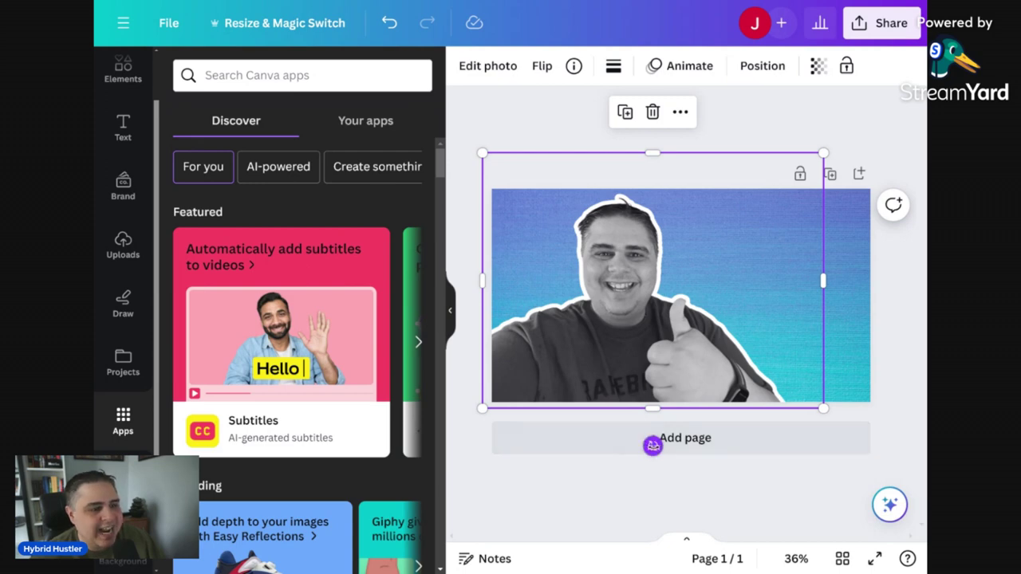
left_click_drag(652, 445, 669, 447)
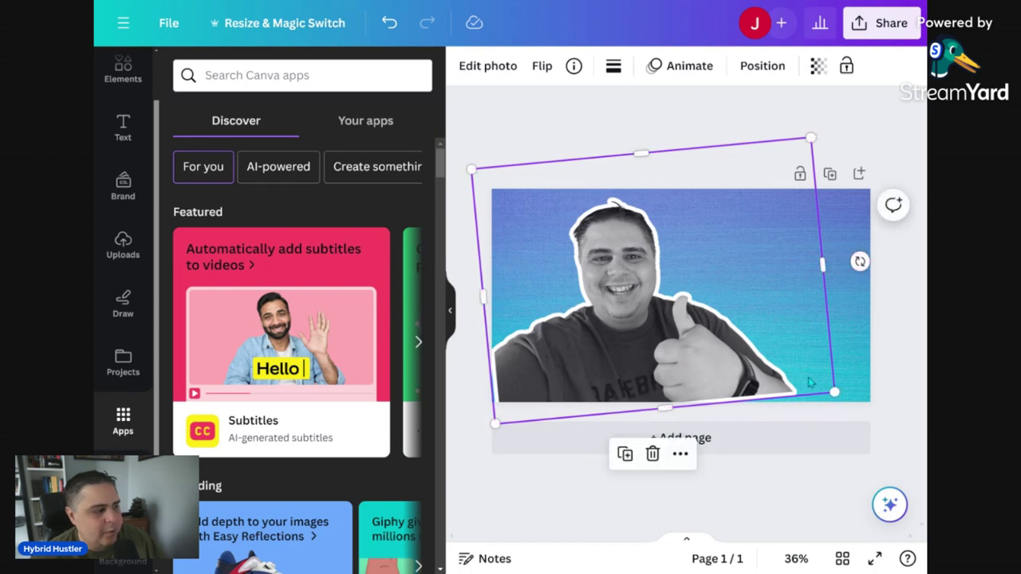
left_click_drag(829, 393, 850, 405)
left_click_drag(662, 325, 700, 295)
left_click(563, 134)
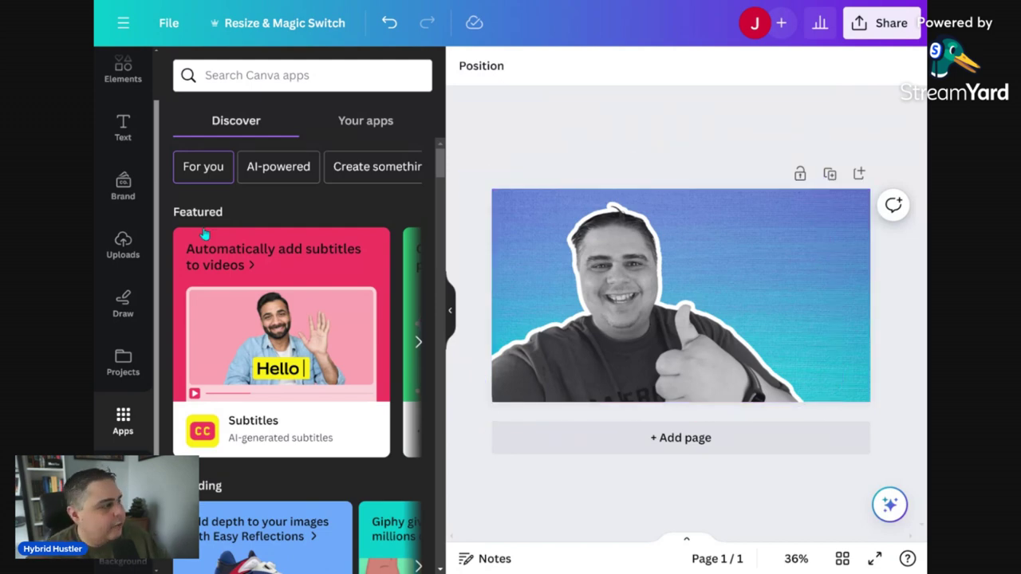
Add a plain paragraph text box, then delete it with the trash icon
left_click(123, 128)
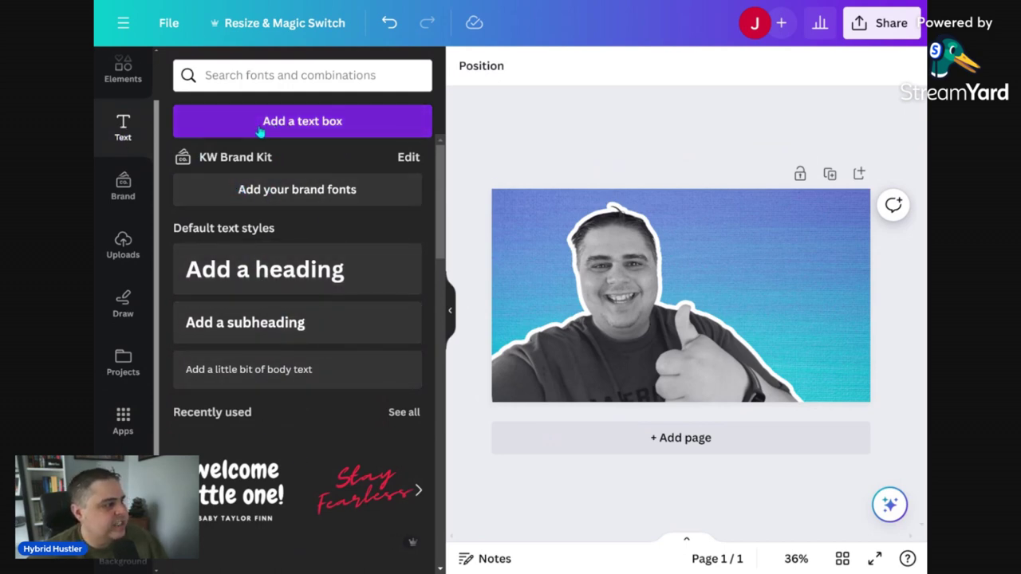
left_click(336, 128)
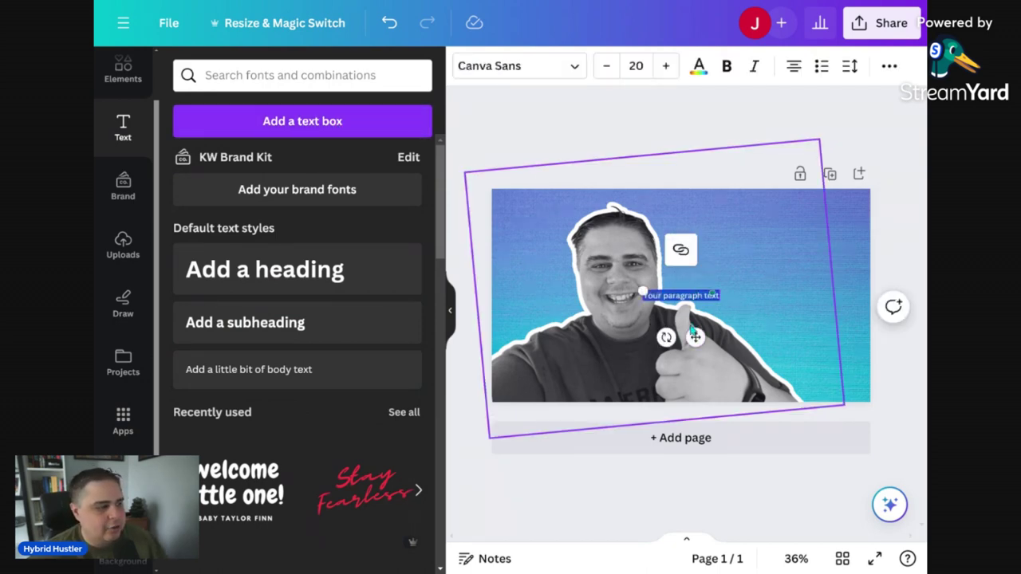
left_click(673, 170)
left_click(685, 300)
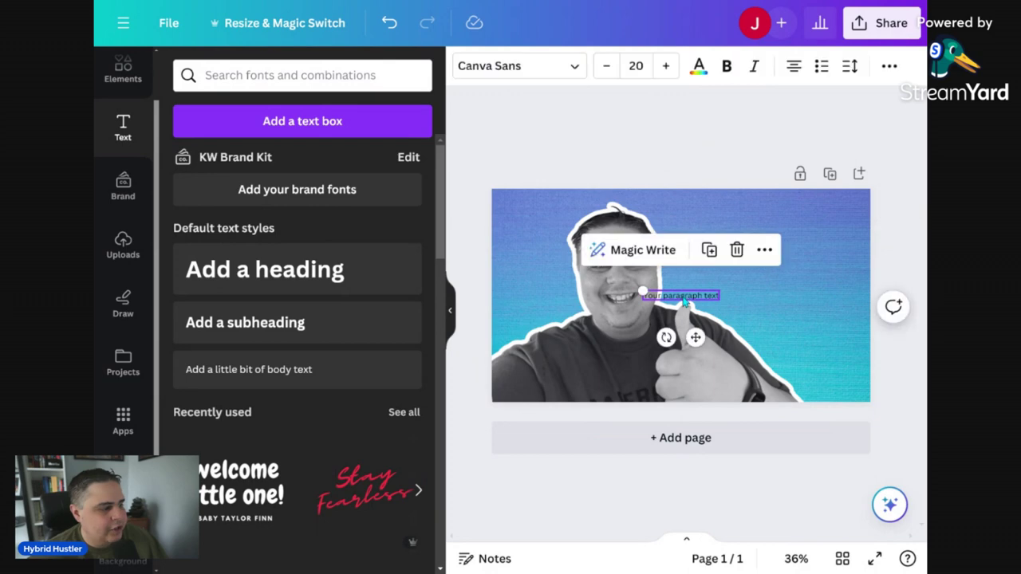
left_click(736, 249)
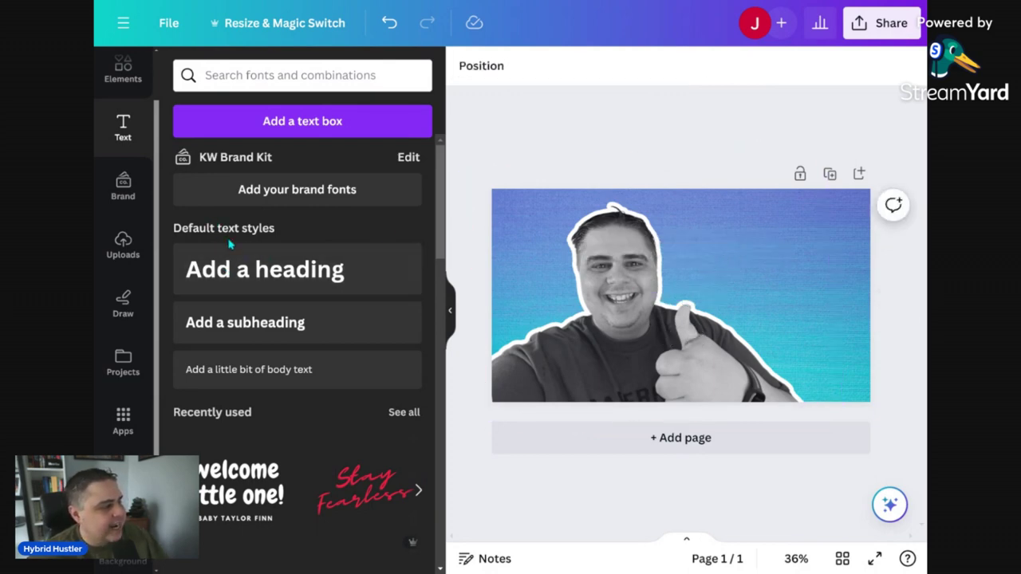
Add a heading text box, then remove it with the Delete key
left_click(261, 273)
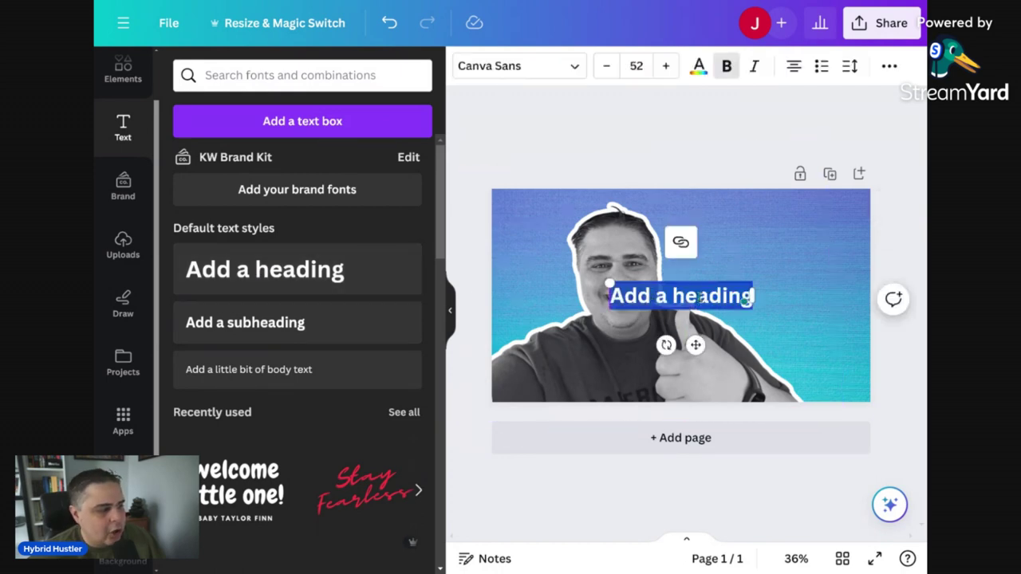
left_click(638, 158)
left_click(678, 295)
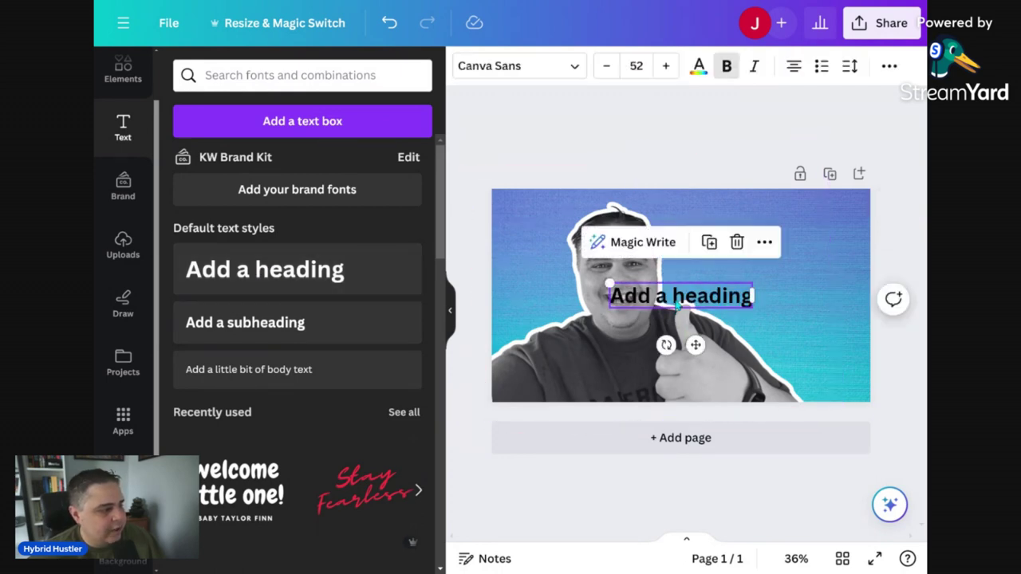
key("Delete")
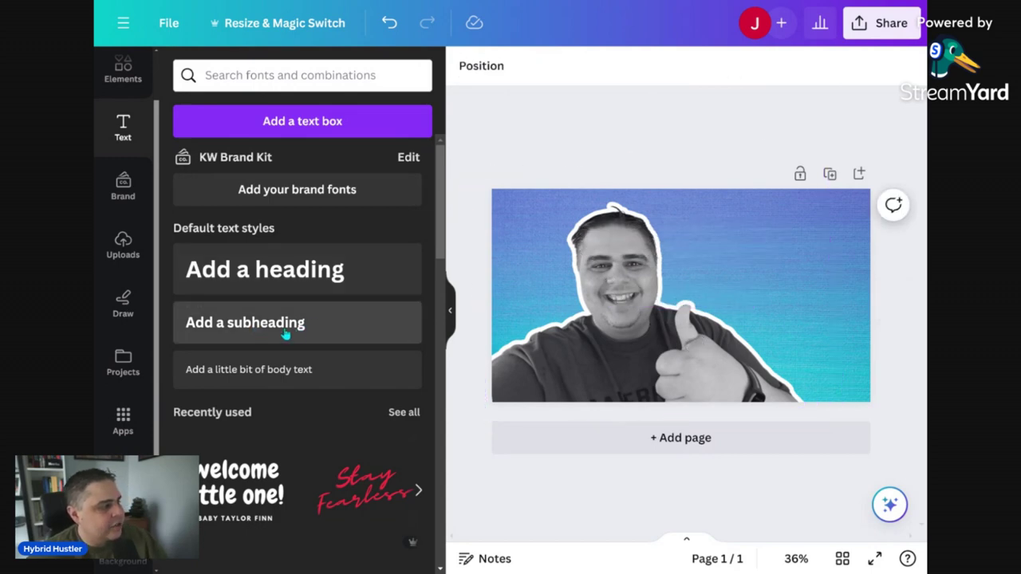
Scroll the Text panel down to the Font combinations presets
scroll(299, 372, "down", 1)
scroll(299, 372, "down", 2)
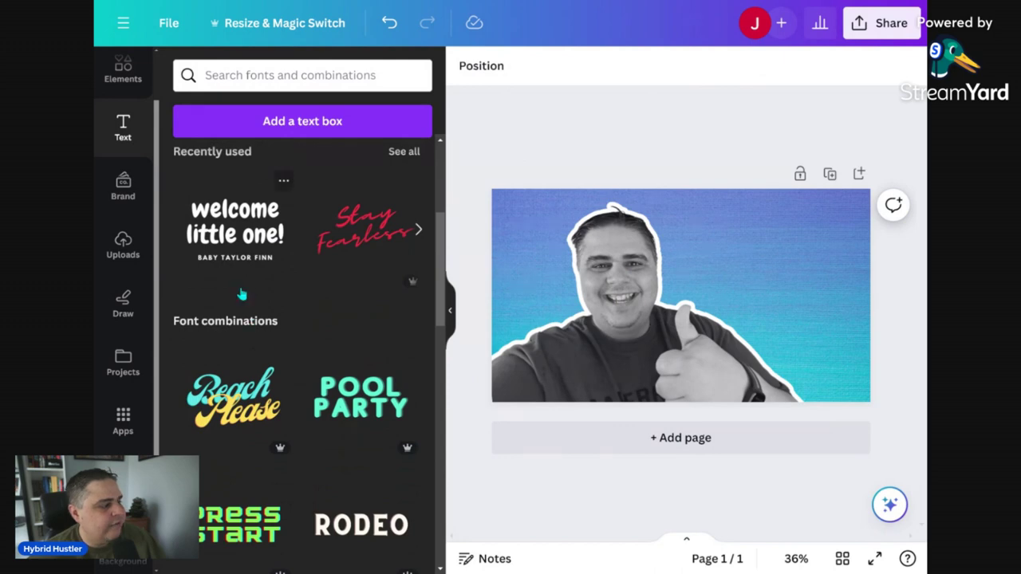
scroll(242, 296, "down", 3)
scroll(249, 297, "down", 1)
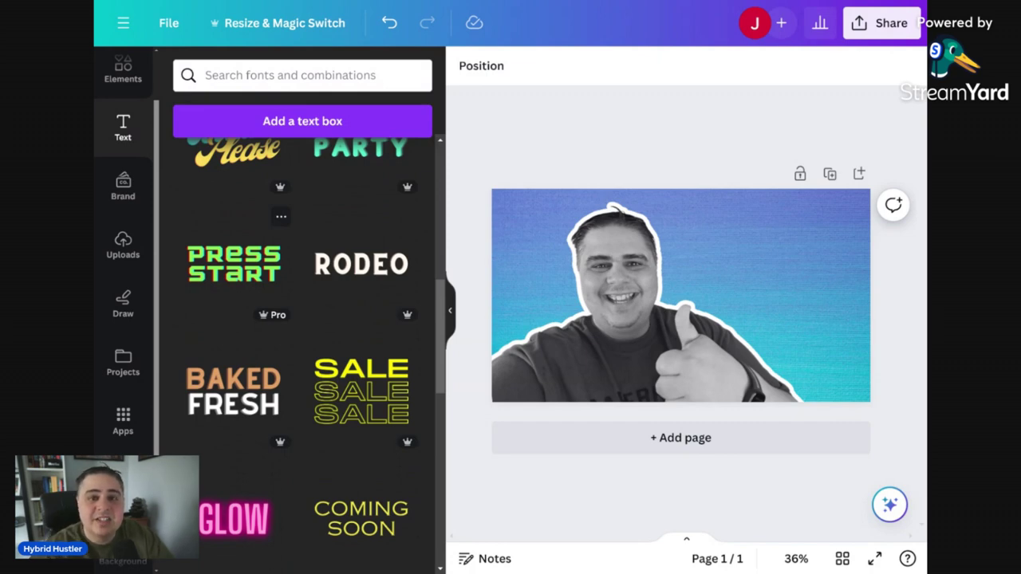
scroll(254, 302, "down", 2)
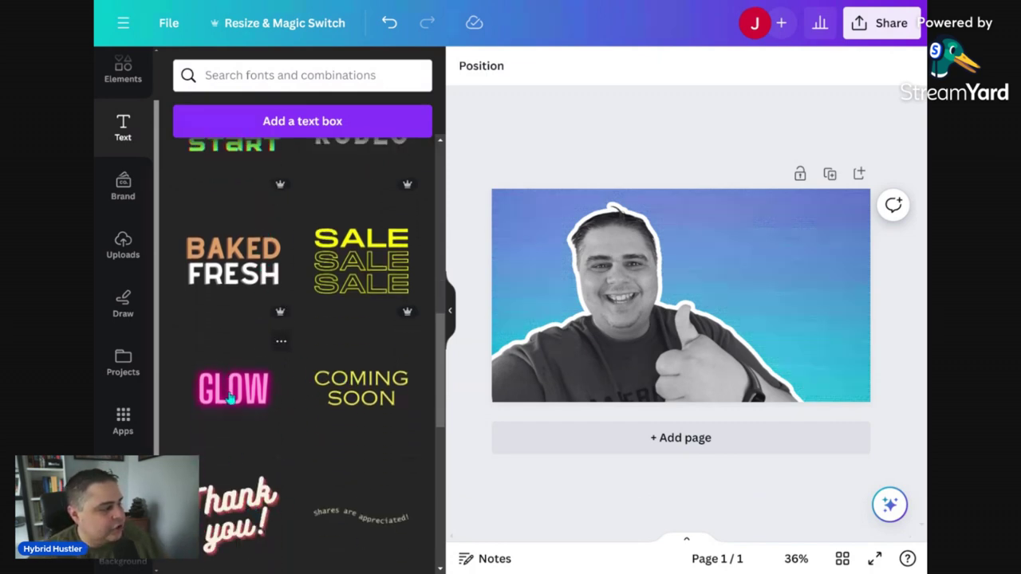
Place the Baked Fresh combo on the right, retyped as BEST over THUMBS, with a wider box
left_click(212, 270)
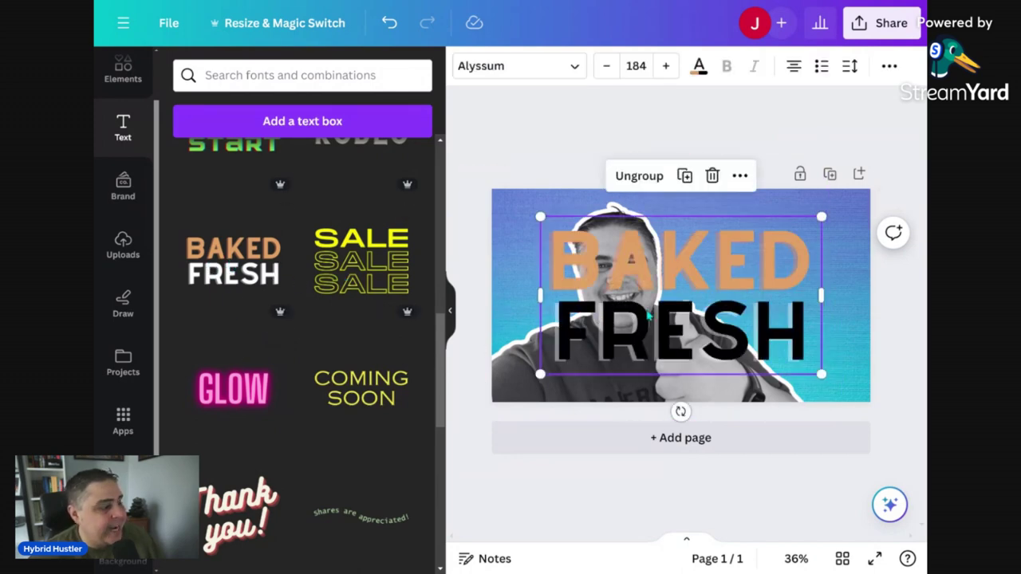
left_click_drag(705, 279, 747, 257)
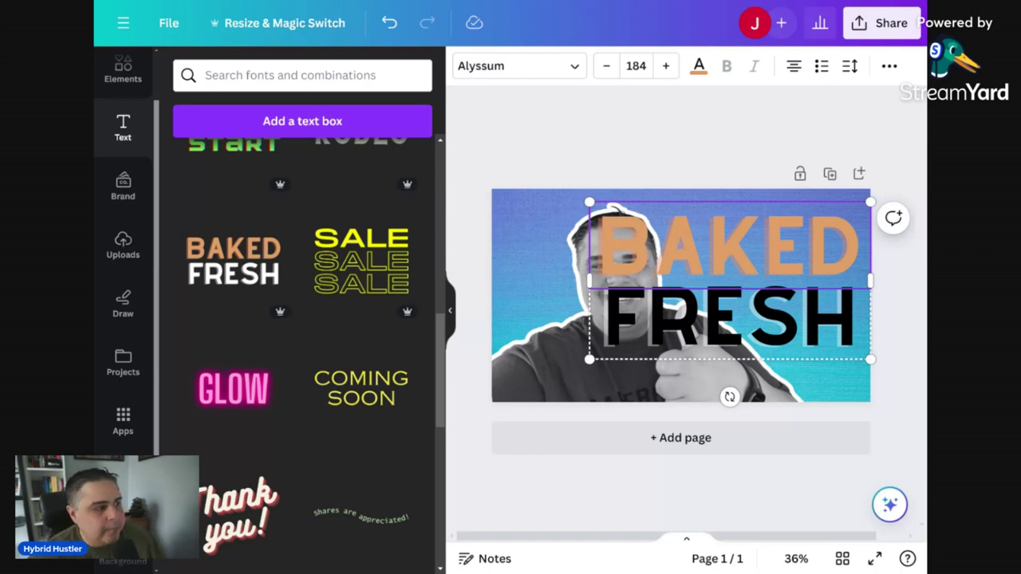
double_click(737, 248)
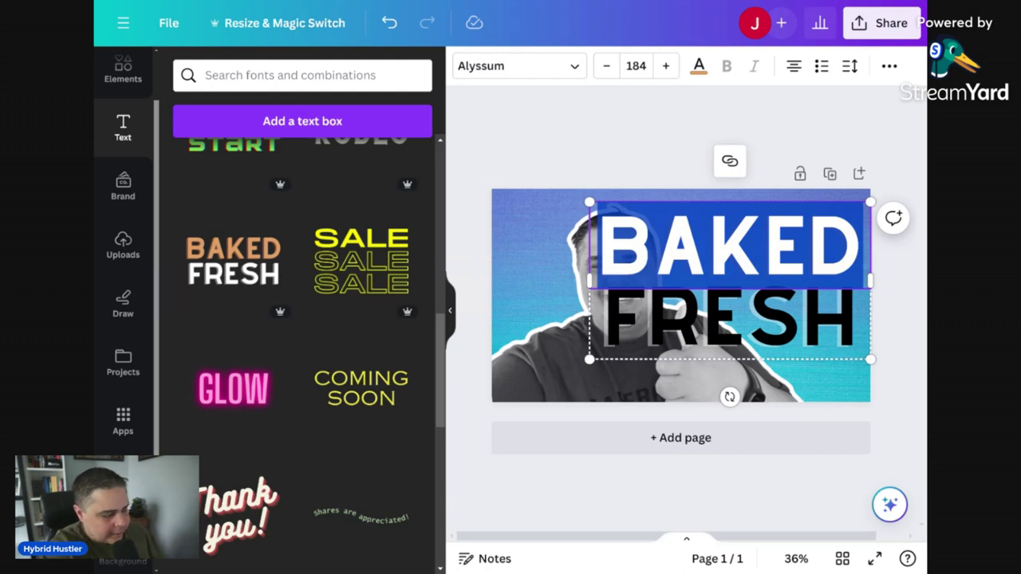
type("BEST")
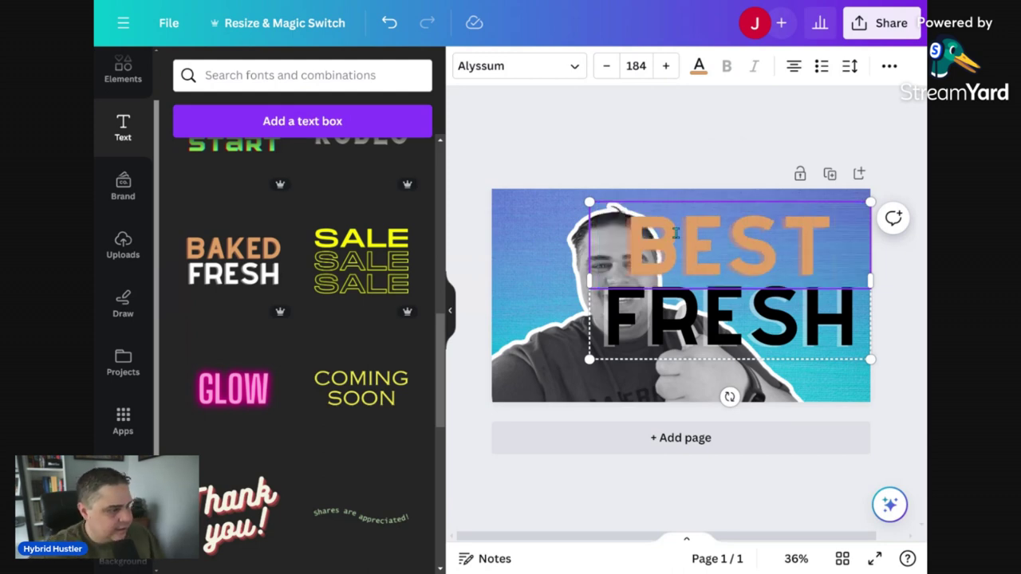
double_click(758, 323)
type("THUMBS")
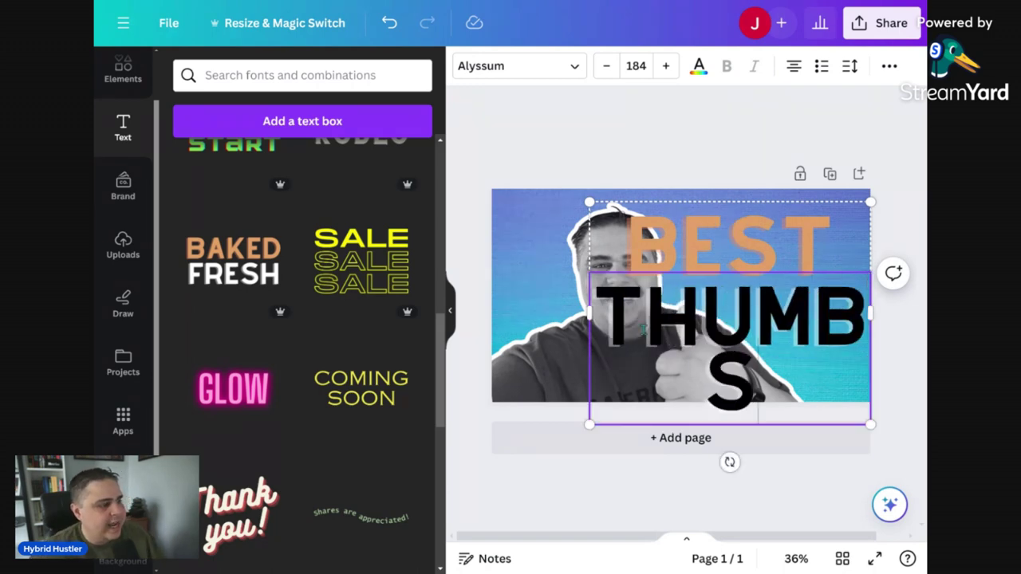
left_click_drag(590, 317, 535, 318)
left_click(556, 184)
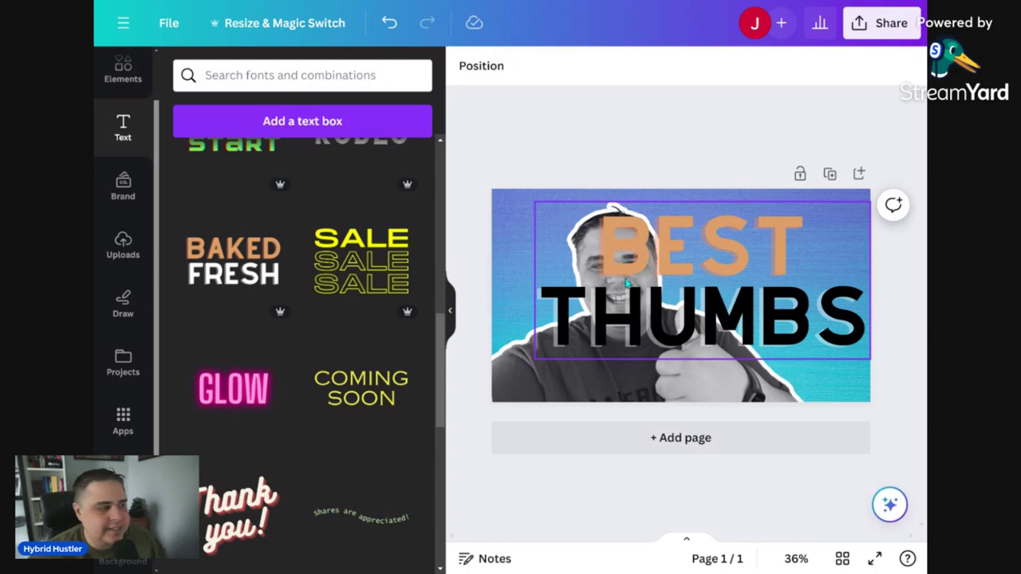
Scale down the BEST THUMBS group and move it into the top-right corner
left_click(590, 314)
left_click_drag(534, 361, 666, 299)
left_click_drag(760, 286, 754, 275)
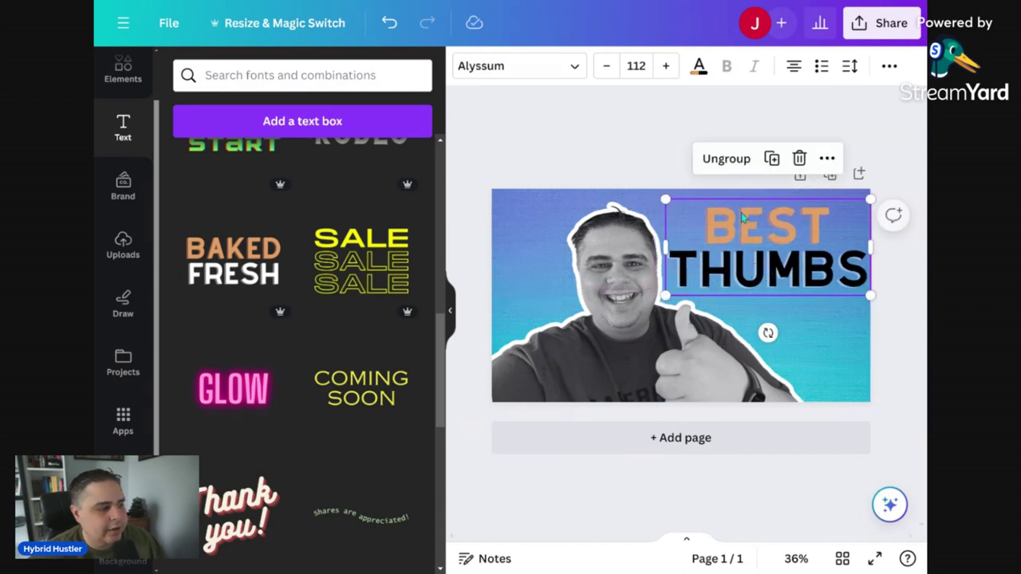
left_click(712, 123)
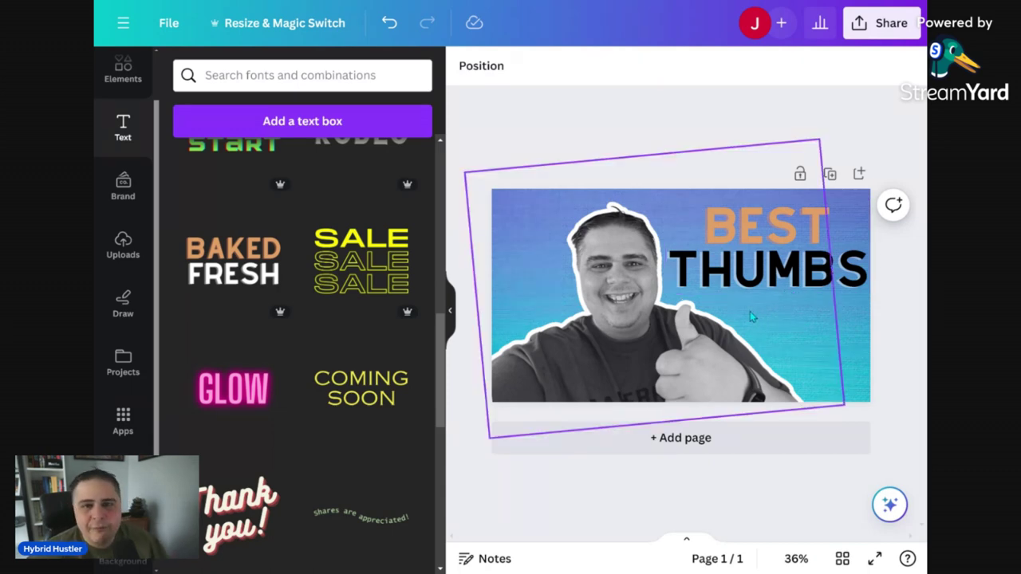
Retype the words as MOST and CREATIVE, widen to one line, then shrink and nudge the group
left_click(782, 234)
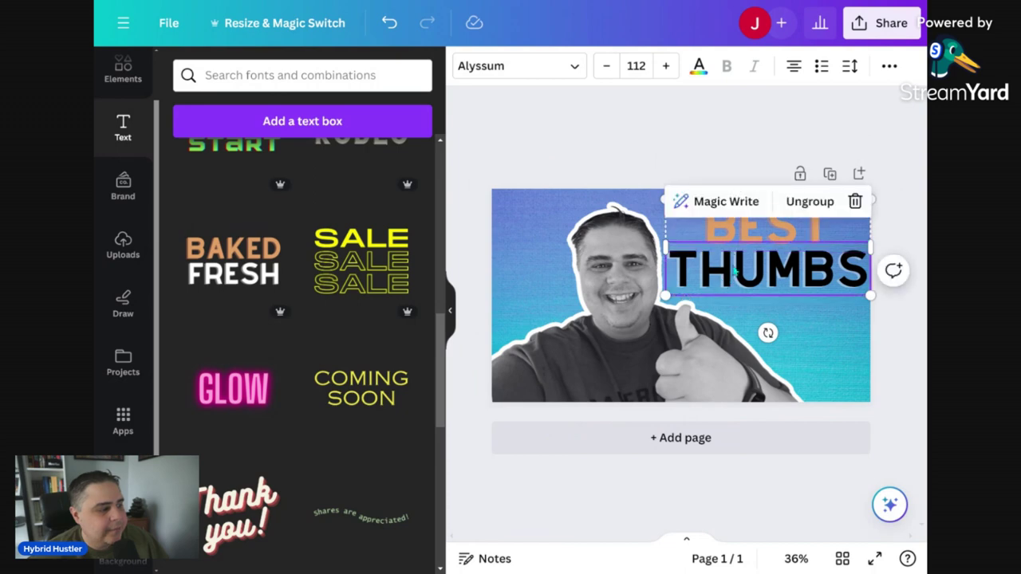
double_click(765, 229)
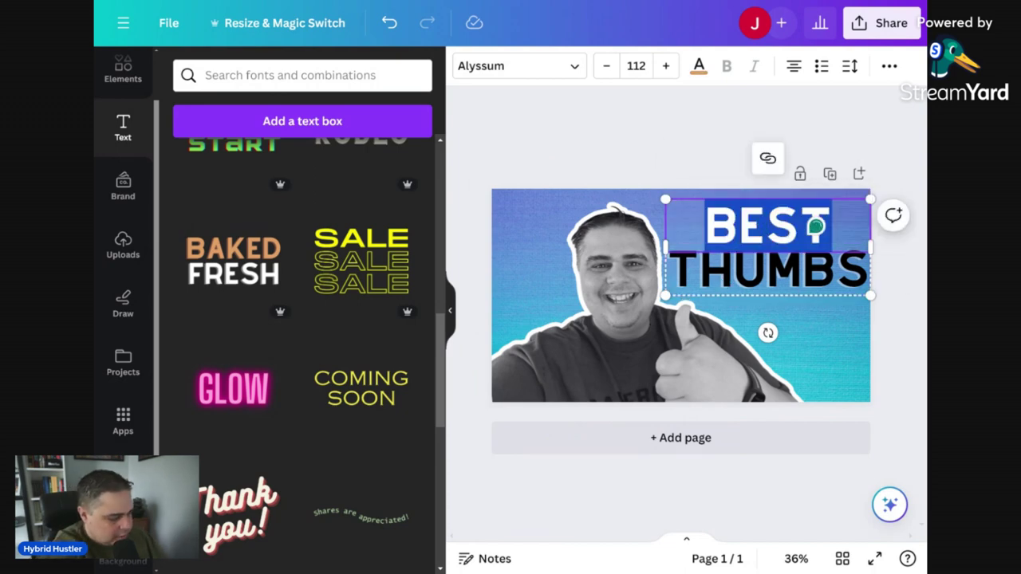
type("MOST")
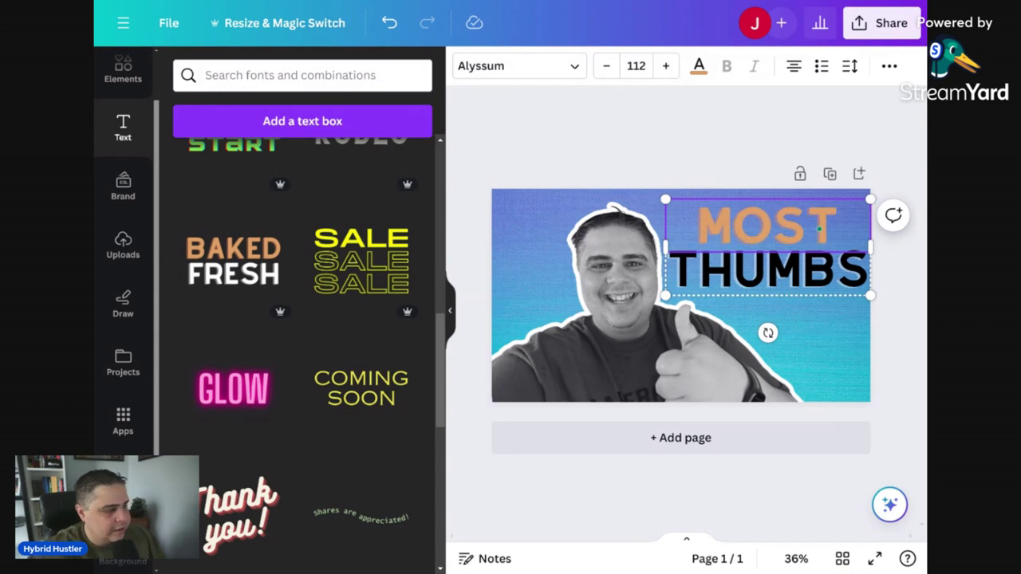
double_click(750, 271)
type("C")
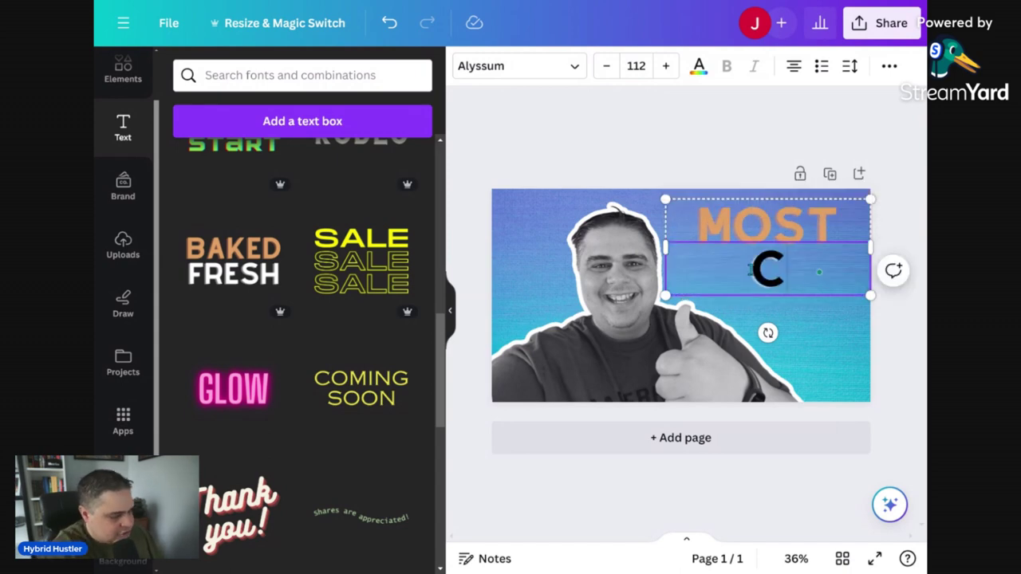
type("REATIVE")
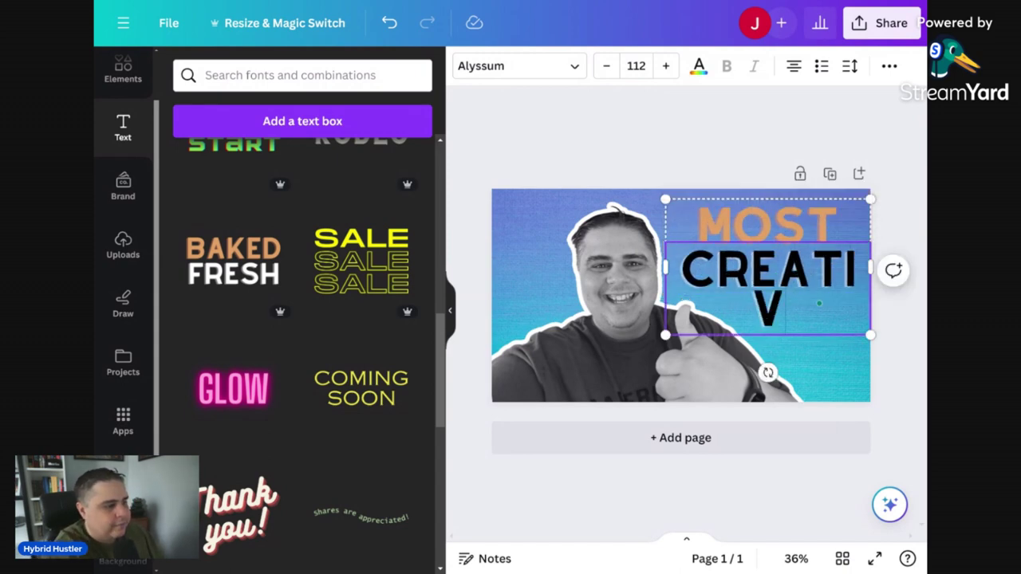
left_click_drag(665, 268, 624, 256)
left_click_drag(625, 295, 671, 276)
left_click_drag(755, 224, 751, 236)
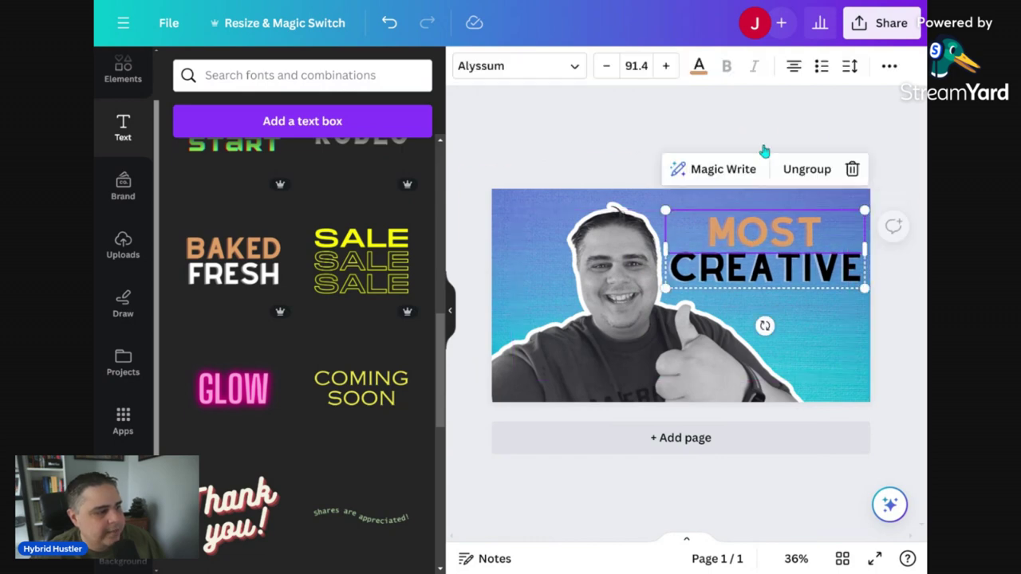
left_click(728, 115)
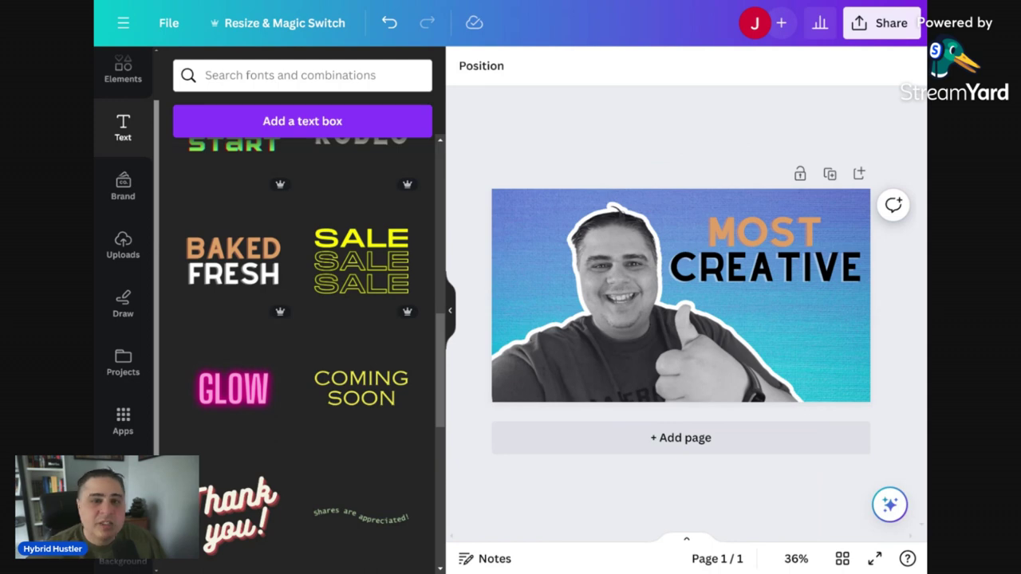
Remove MOST and CREATIVE and add the 'Thank you!' script text template
left_click(754, 236)
left_click(735, 161)
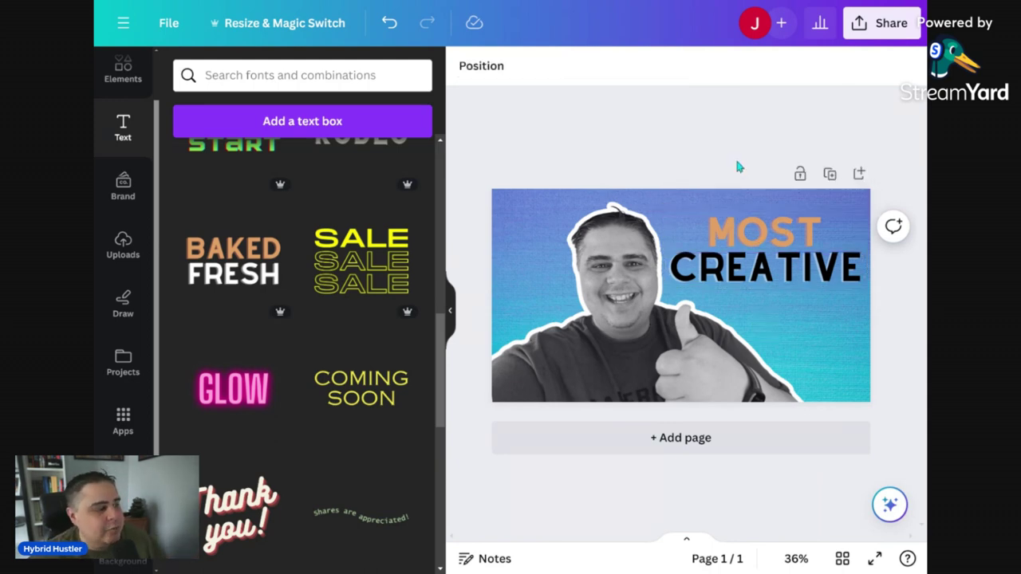
left_click(750, 236)
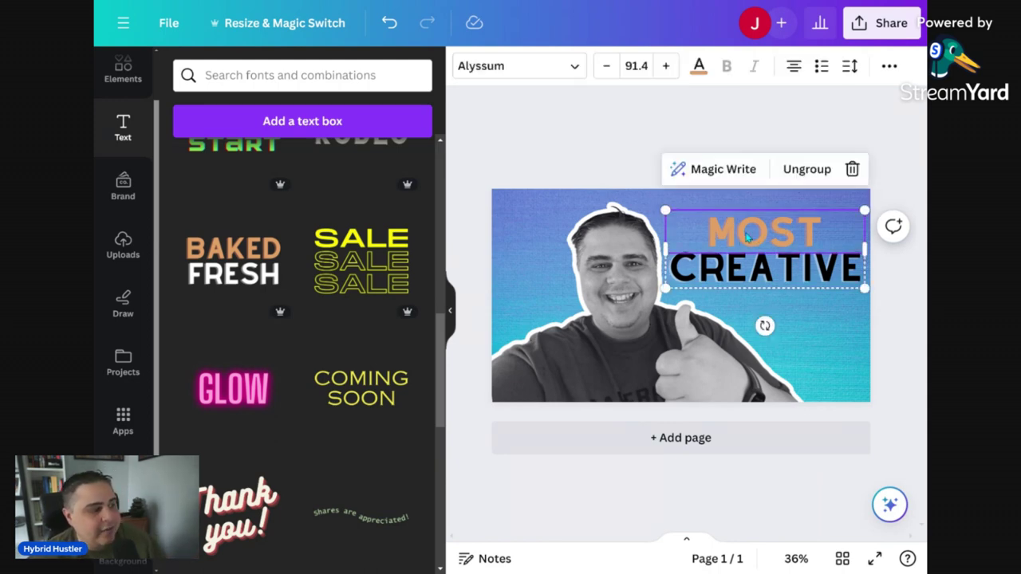
left_click(851, 169)
scroll(334, 367, "down", 4)
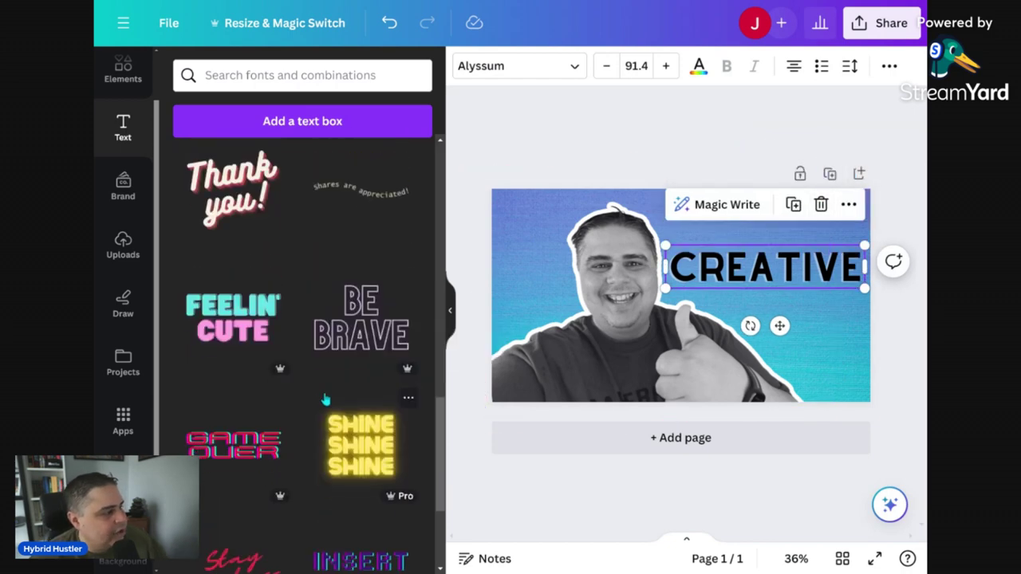
left_click(242, 199)
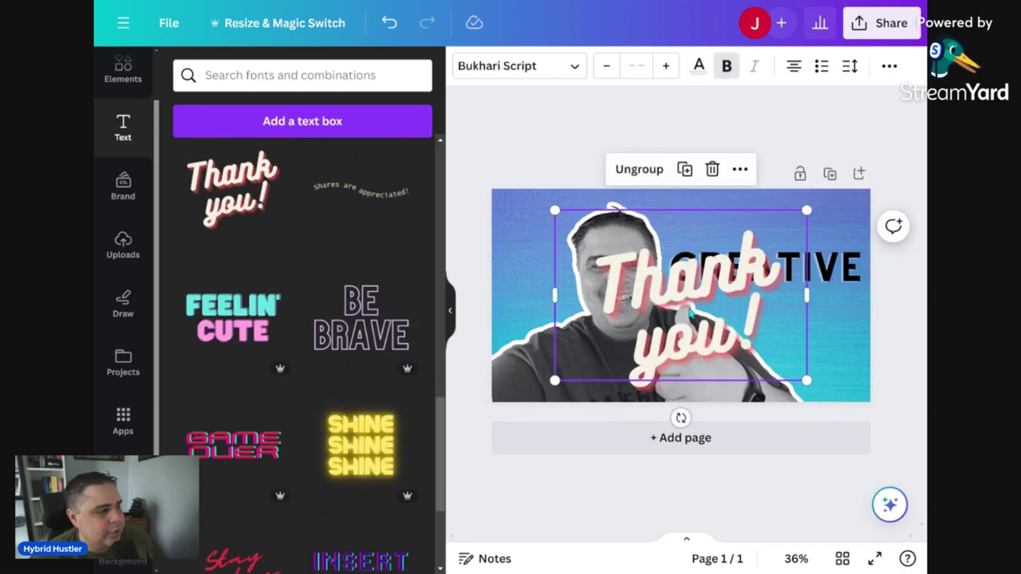
left_click(770, 297)
key("Delete")
Retype the template word as 'Incredible' and resize it in the upper right
left_click_drag(714, 288, 773, 249)
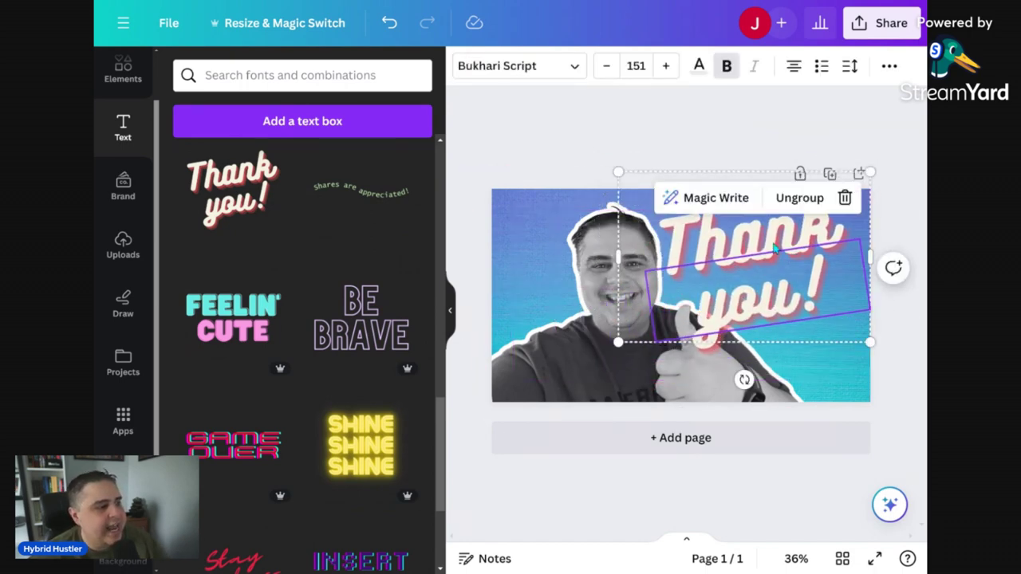
left_click(774, 248)
left_click(780, 246)
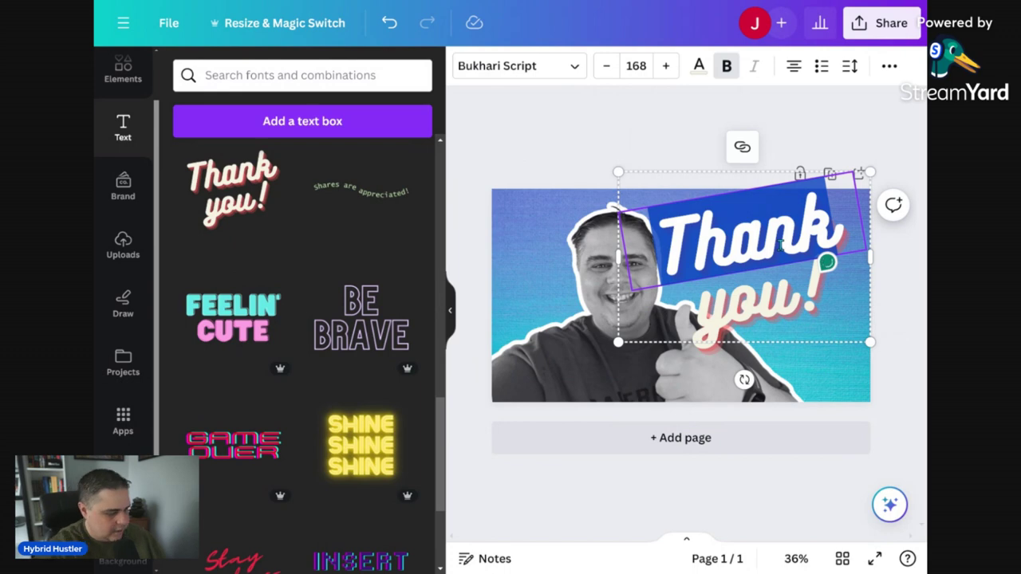
type("Incr")
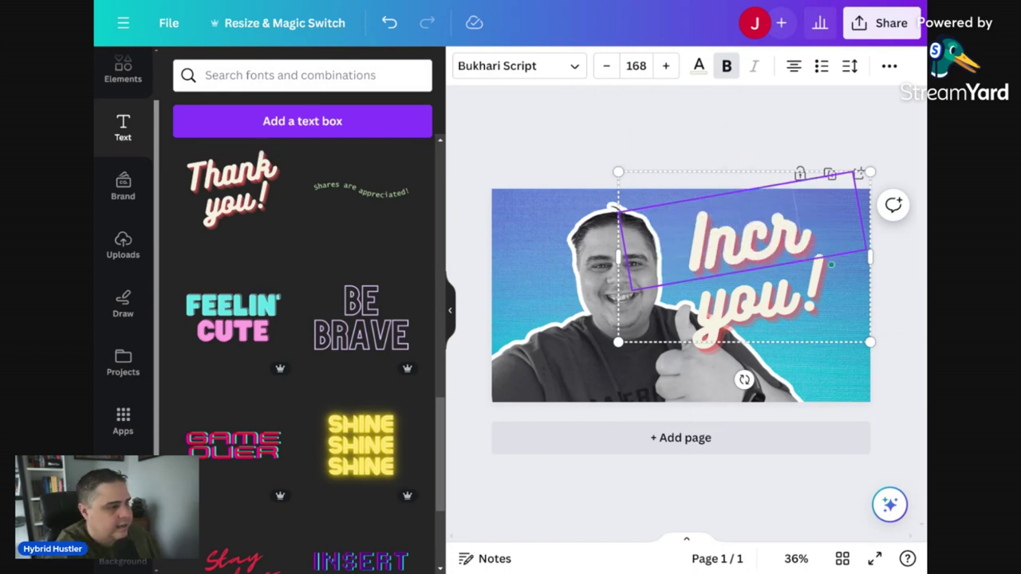
type("edible")
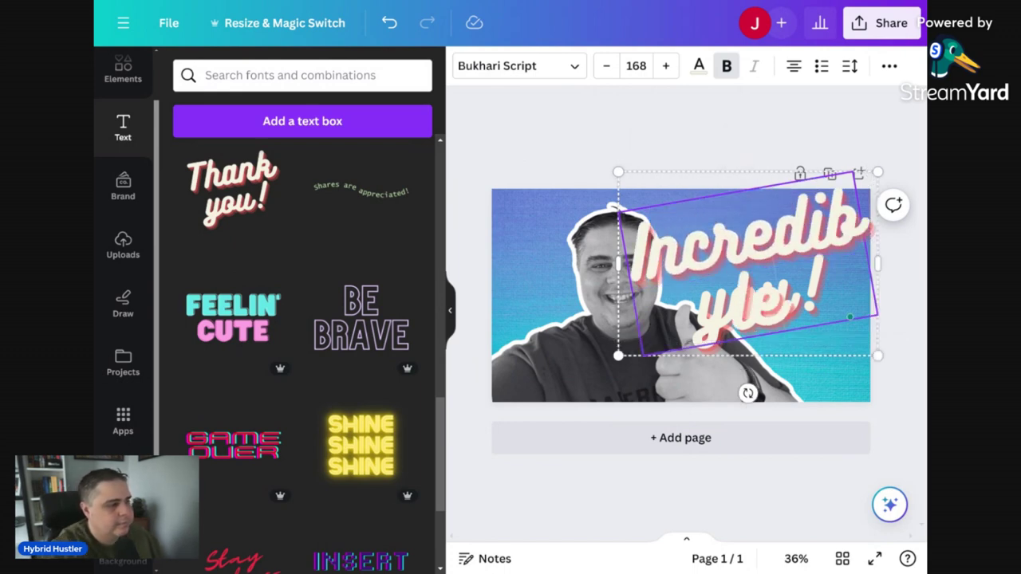
left_click_drag(618, 263, 549, 263)
left_click(719, 325)
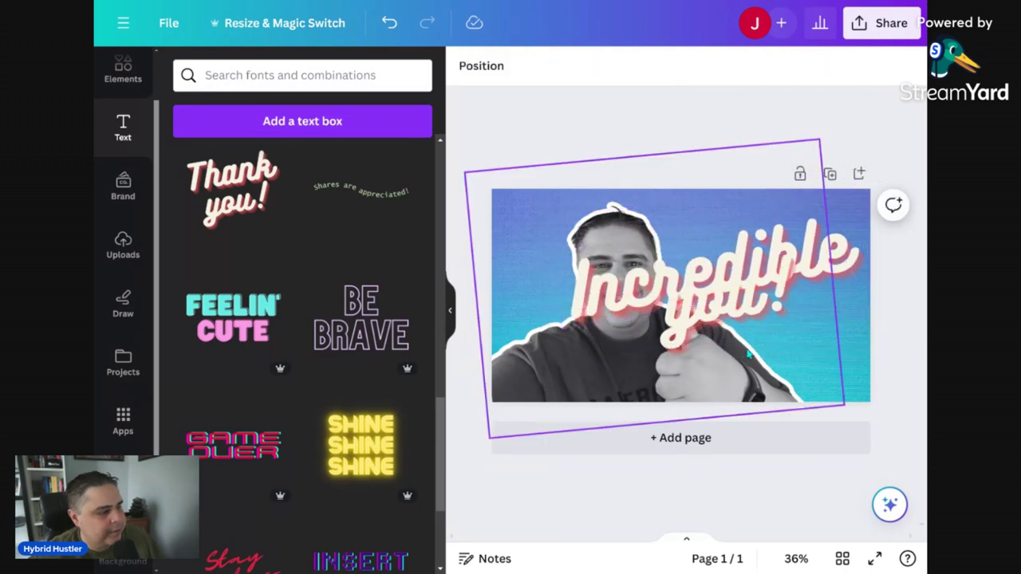
key("ctrl+z")
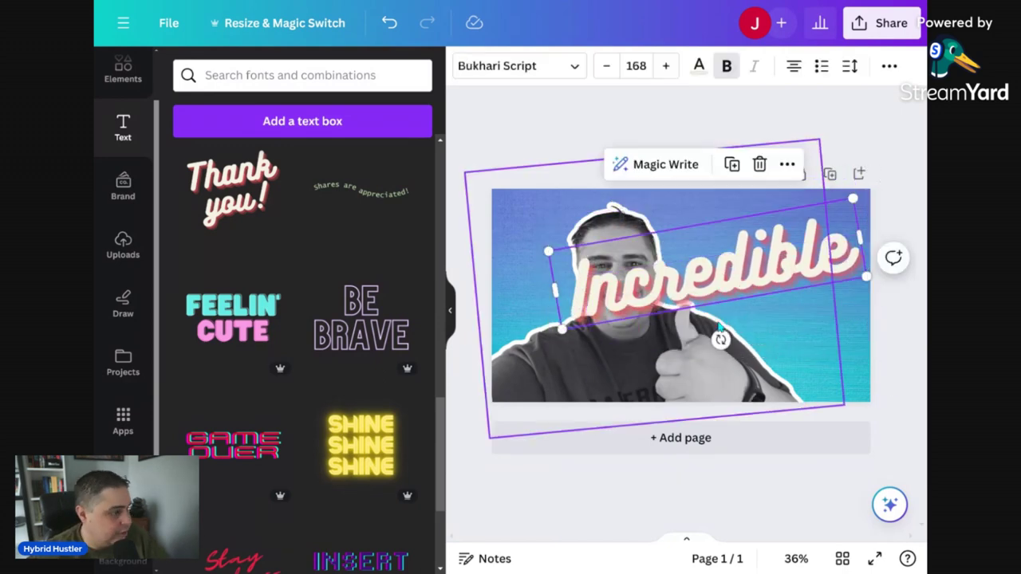
left_click_drag(719, 327, 746, 271)
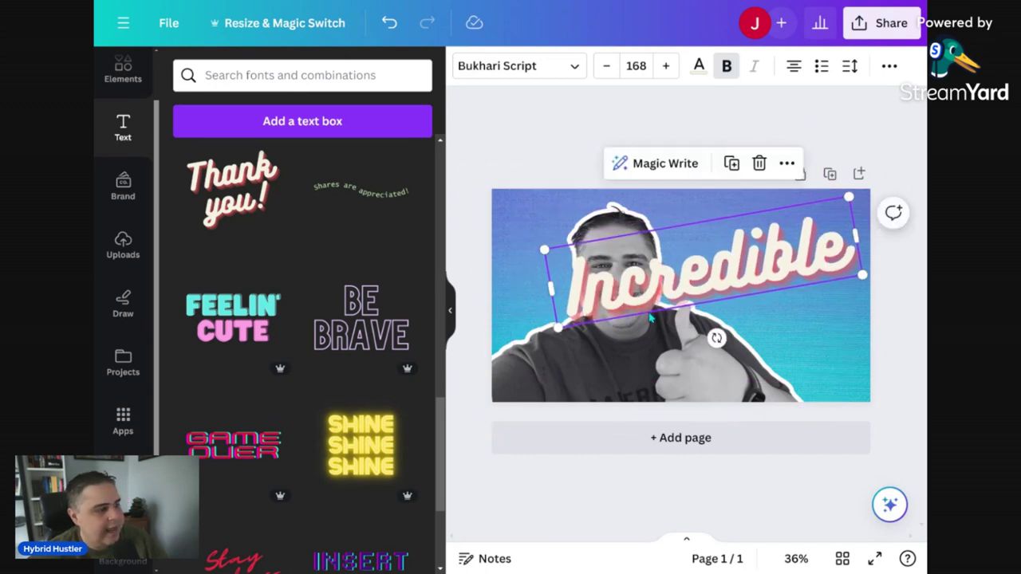
left_click_drag(558, 325, 663, 289)
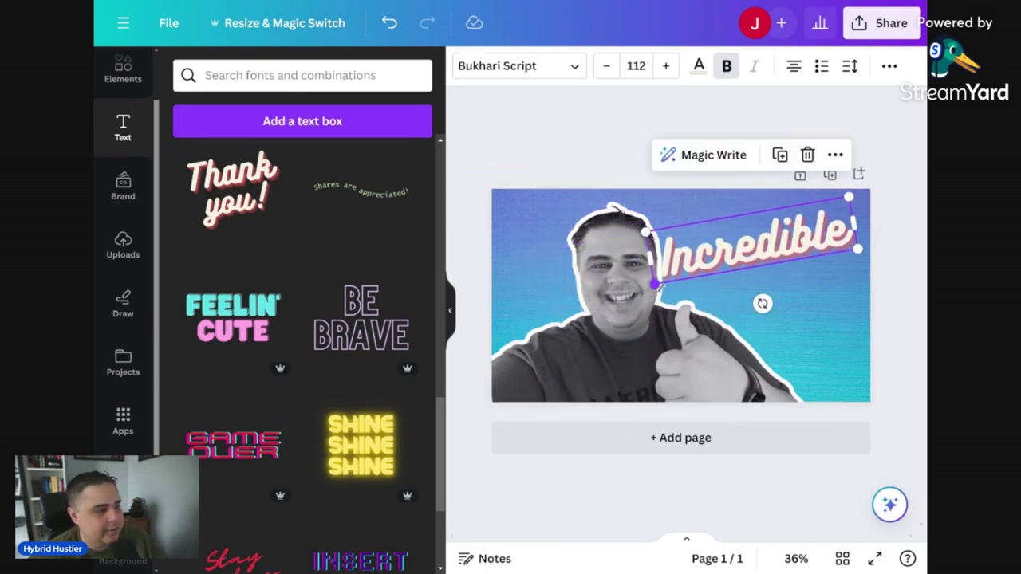
left_click_drag(753, 240, 758, 249)
left_click(642, 110)
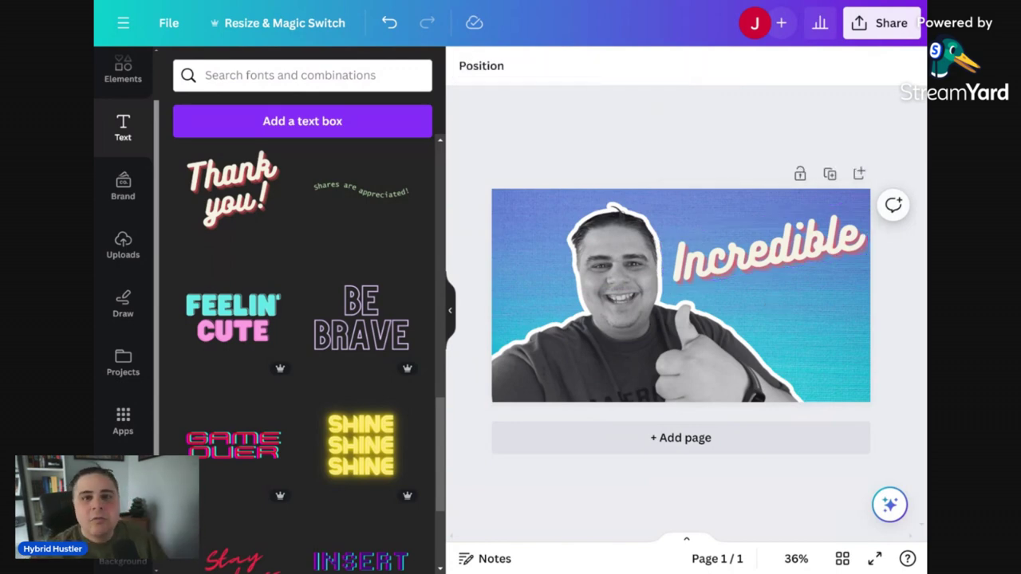
Change the word to 'Easy!' and enlarge it in the upper right beside the cutout
double_click(808, 247)
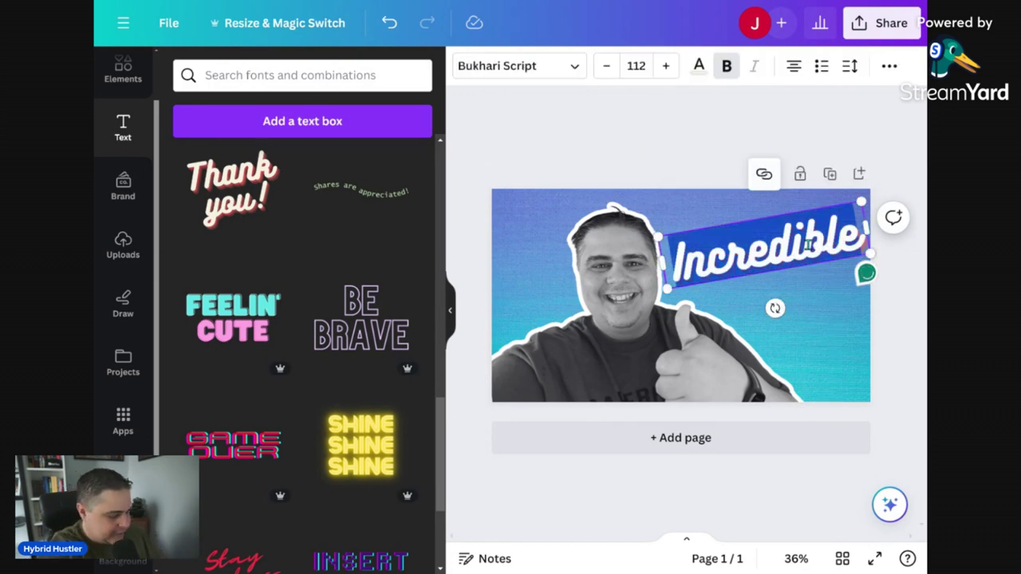
type("Easy")
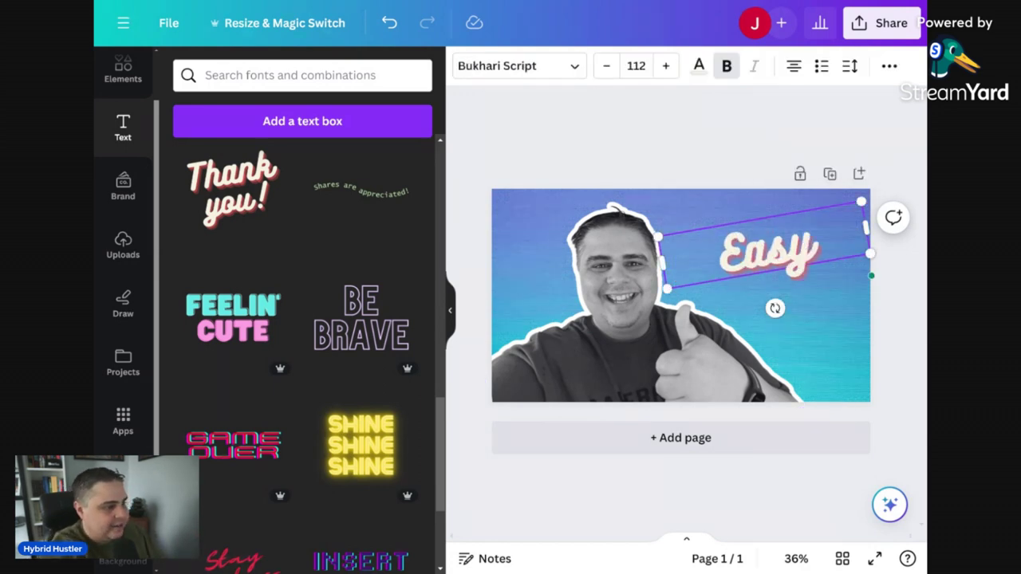
type("!")
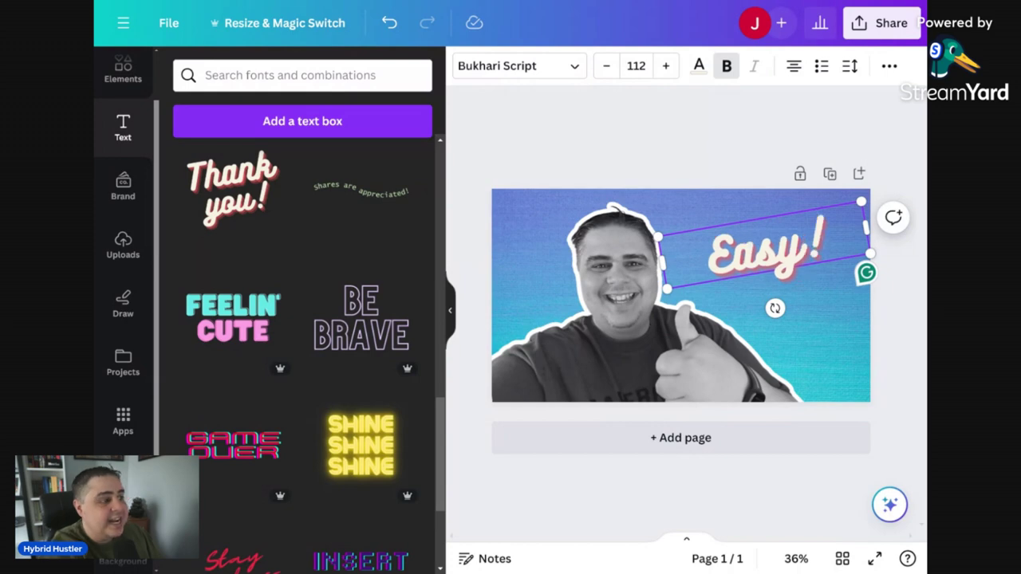
left_click(738, 154)
left_click(668, 285)
left_click_drag(668, 285, 562, 329)
left_click_drag(710, 274, 769, 257)
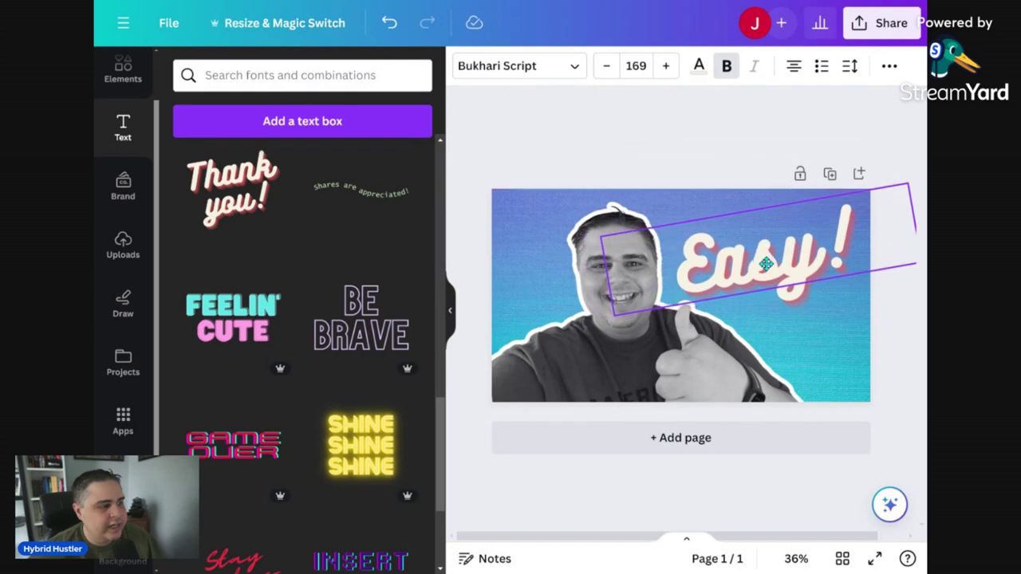
left_click(676, 112)
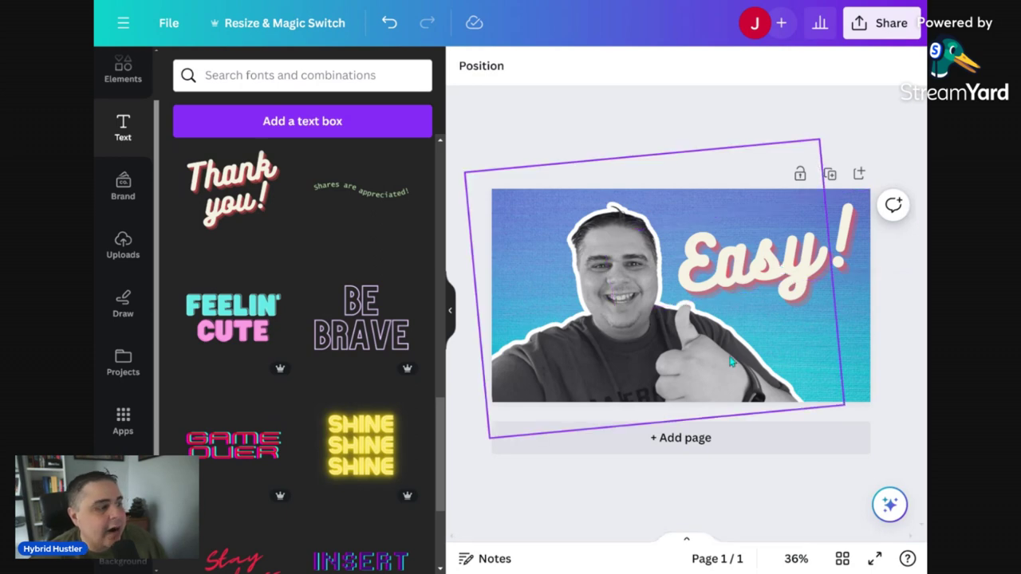
left_click(772, 280)
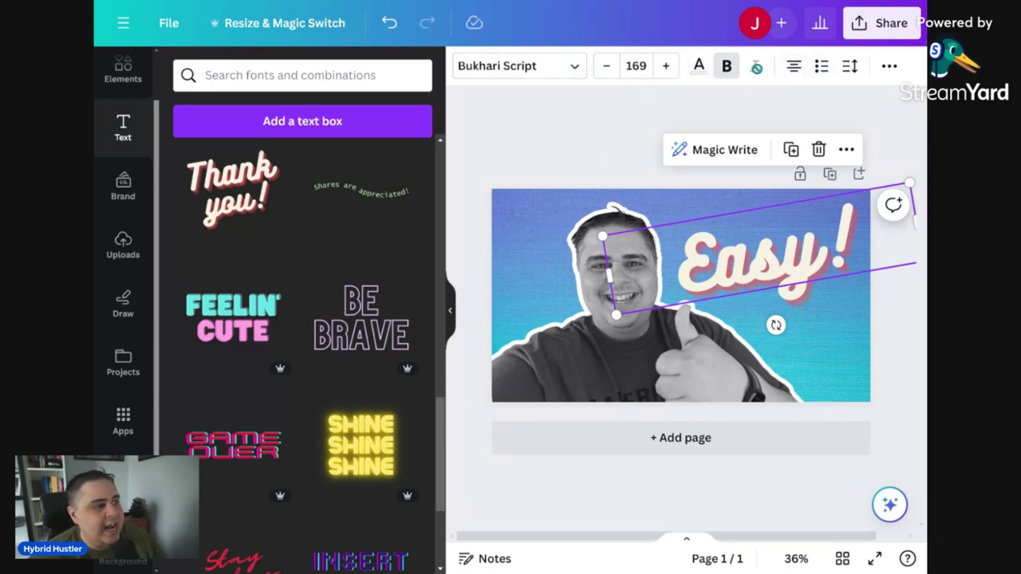
left_click(727, 70)
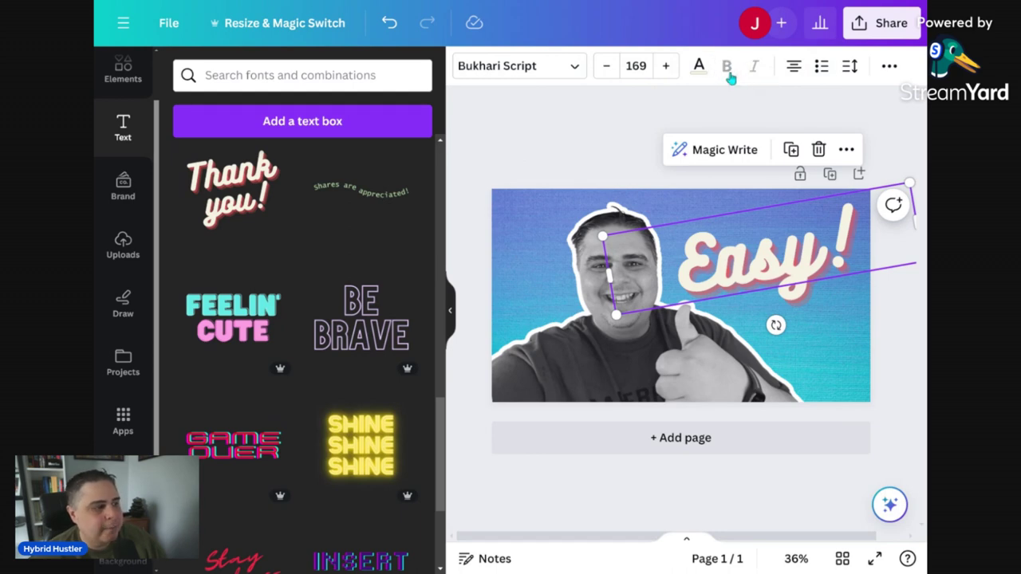
left_click(699, 66)
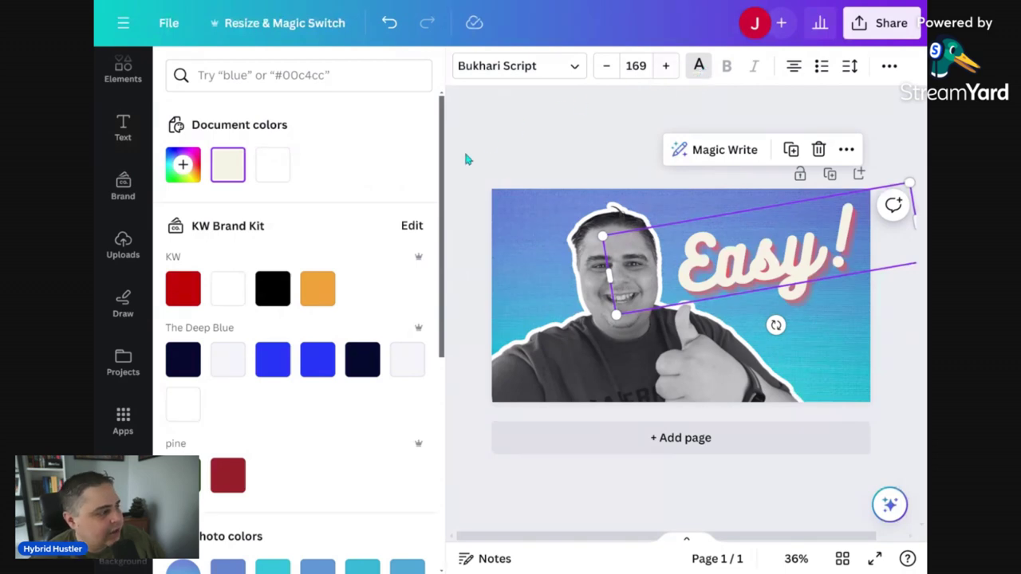
left_click(172, 372)
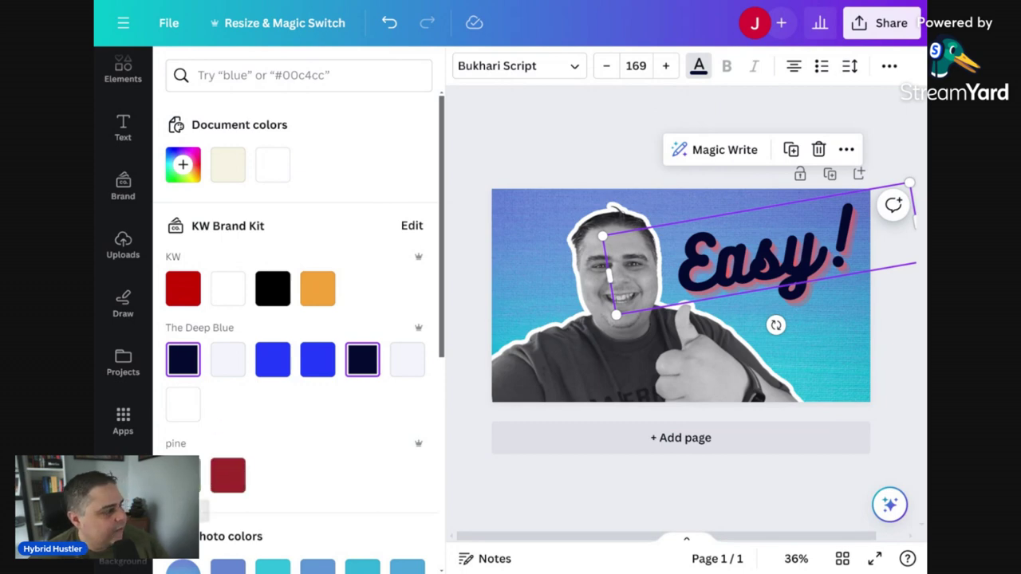
left_click(188, 477)
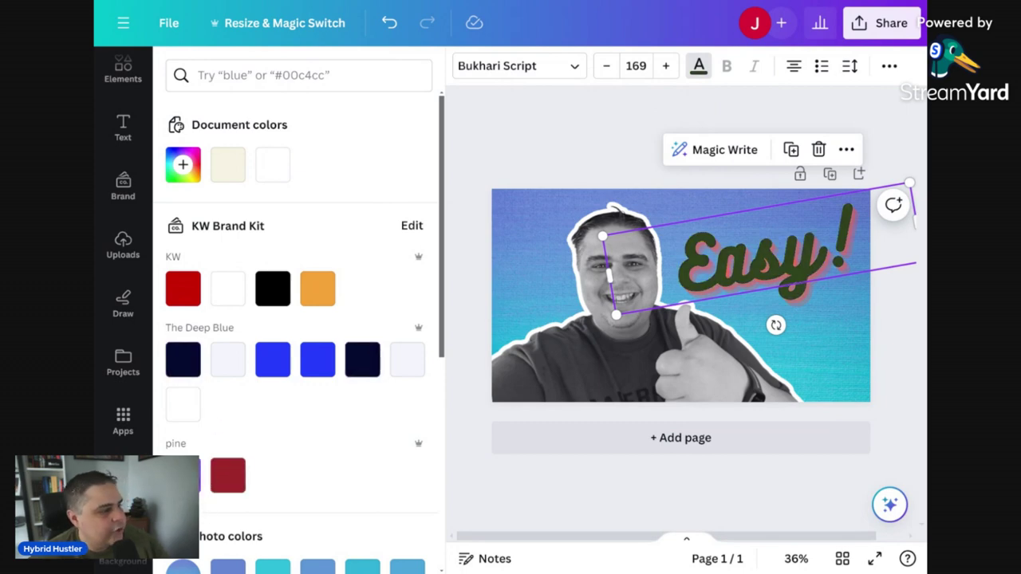
left_click(237, 166)
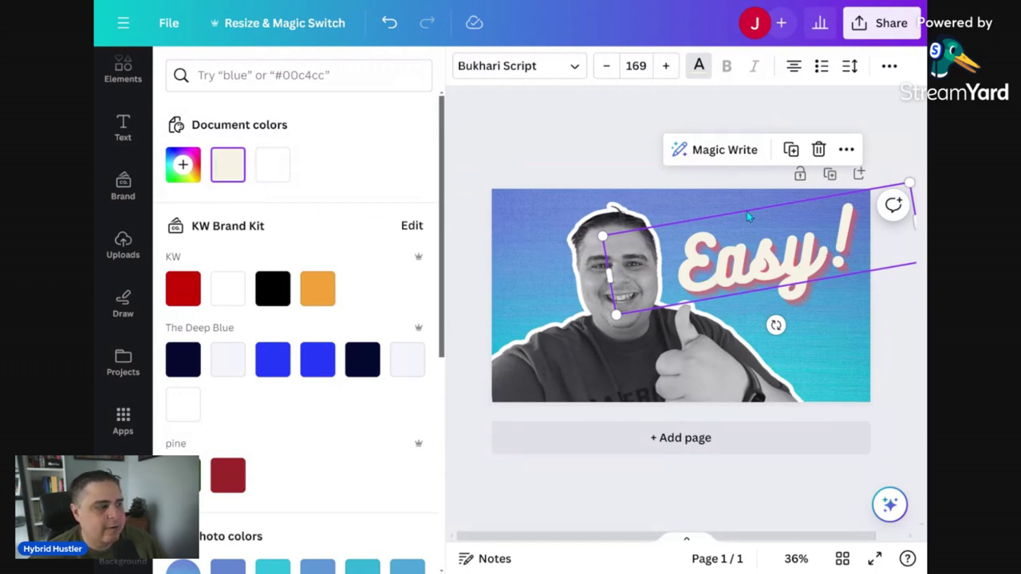
key("Escape")
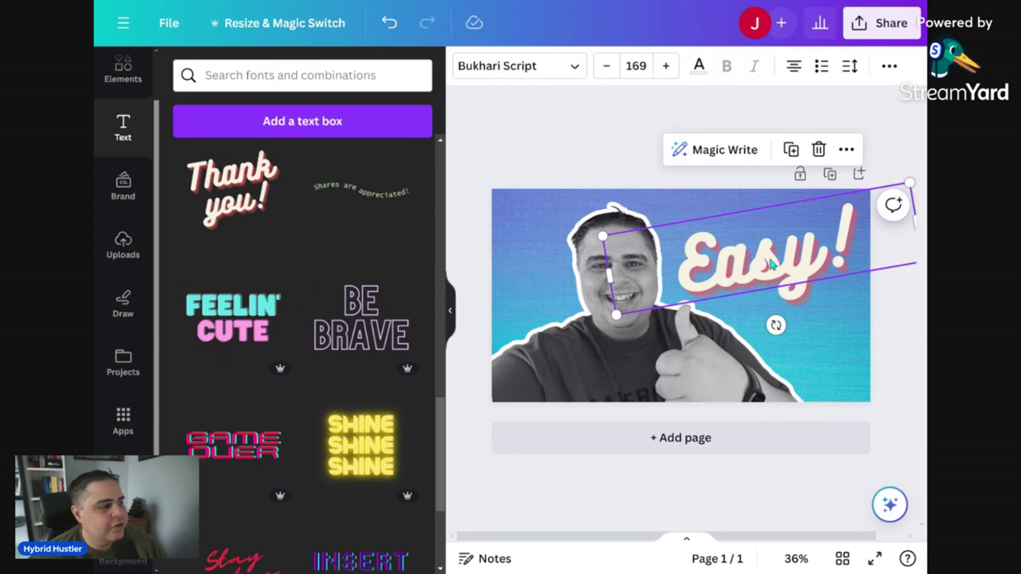
Preview the Shadow, Lift, Hollow, Splice and Outline text effects on 'Easy!'
left_click(889, 69)
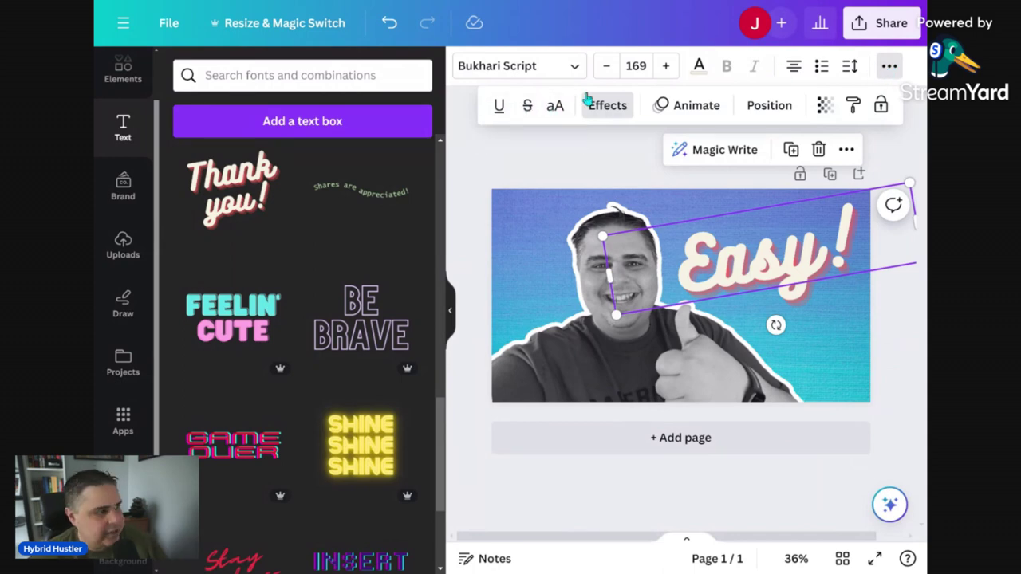
left_click(614, 109)
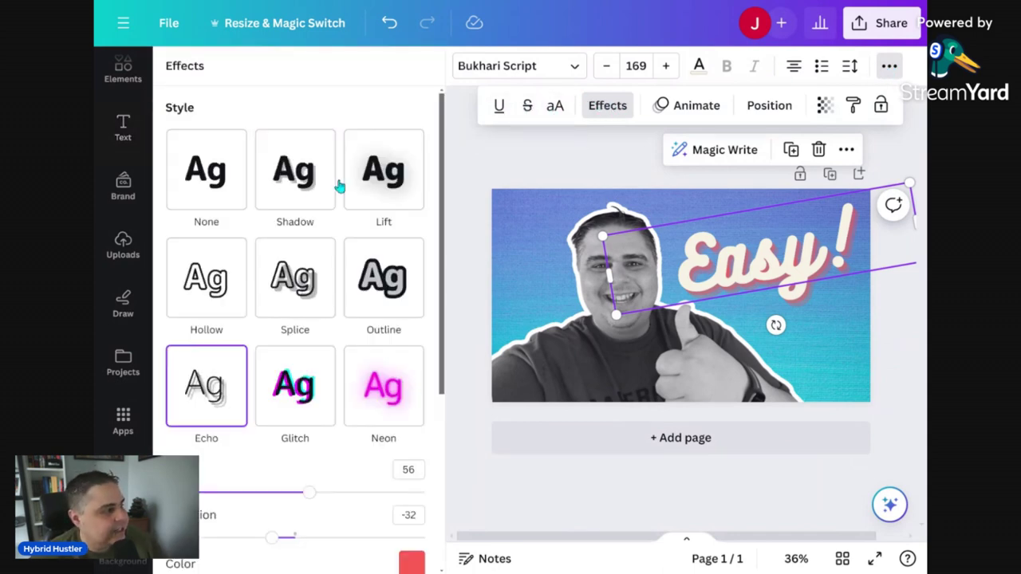
left_click(311, 174)
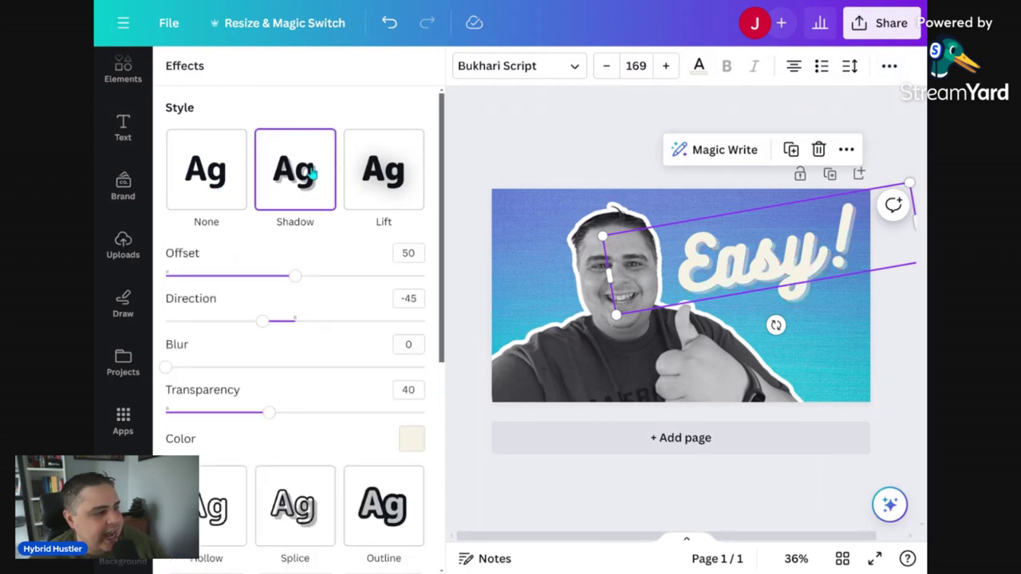
left_click(393, 179)
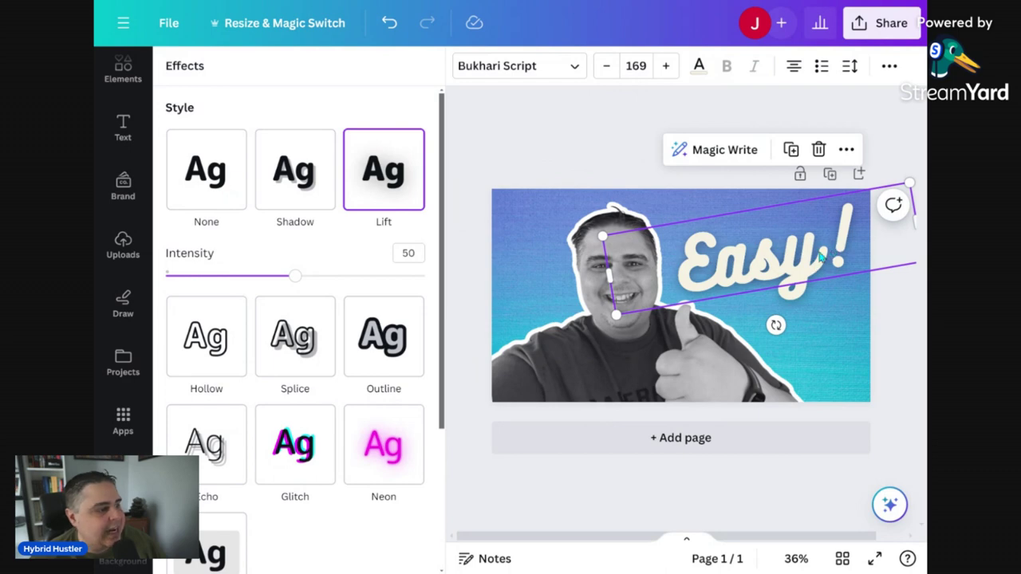
left_click(228, 351)
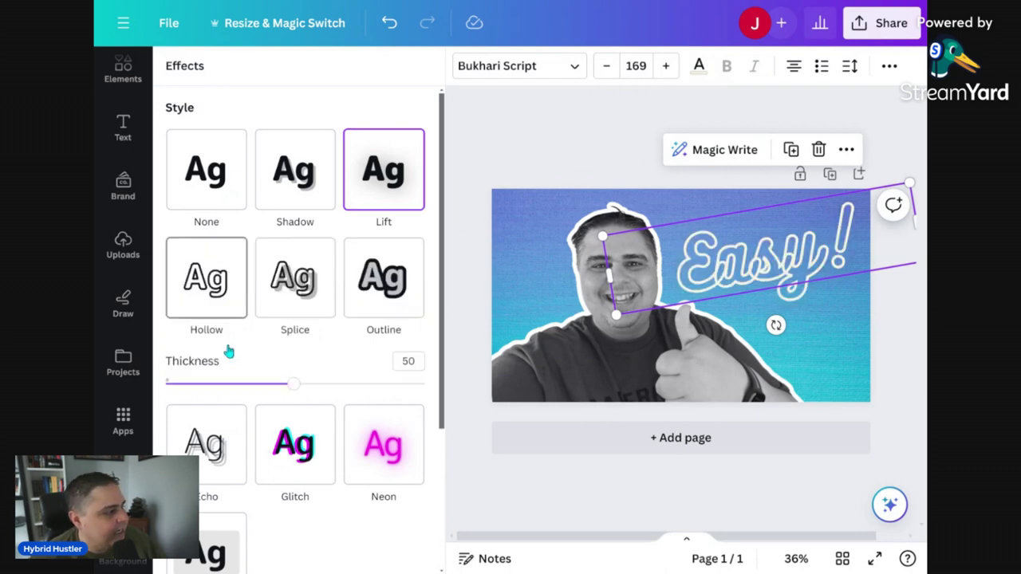
left_click(295, 319)
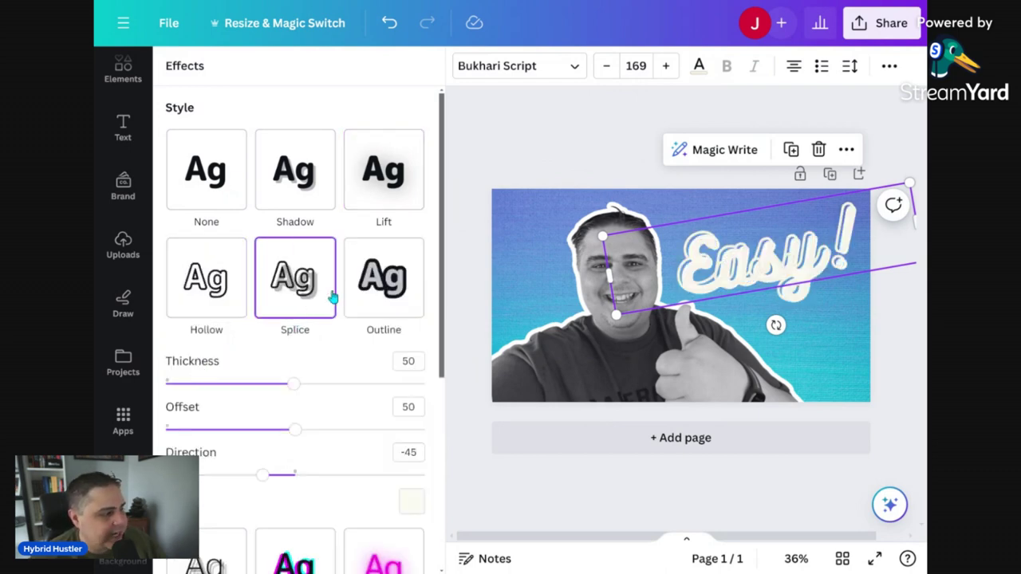
left_click(367, 287)
Try Glitch and Neon, then apply the Echo effect to 'Easy!'
scroll(361, 284, "down", 1)
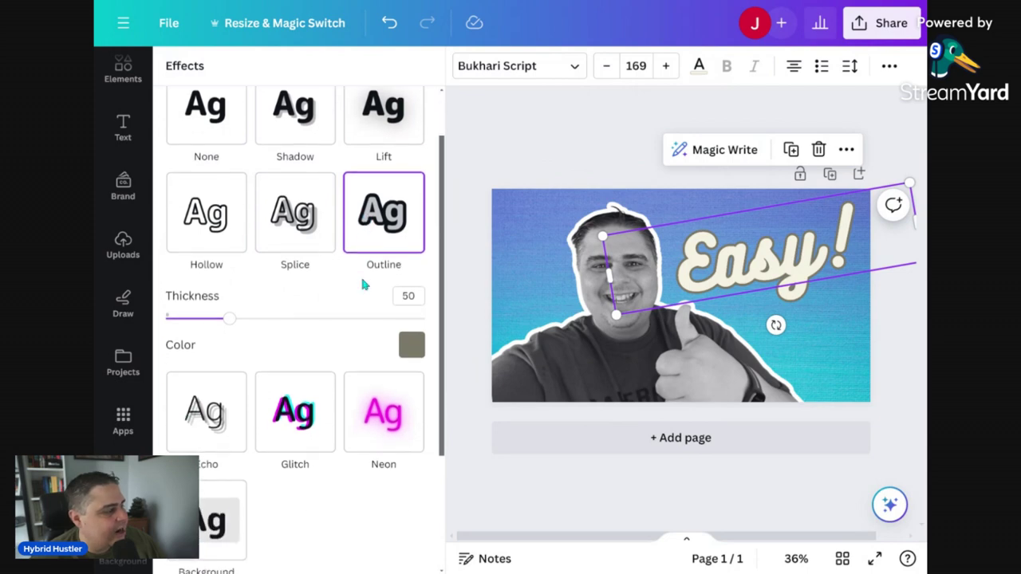
left_click(300, 419)
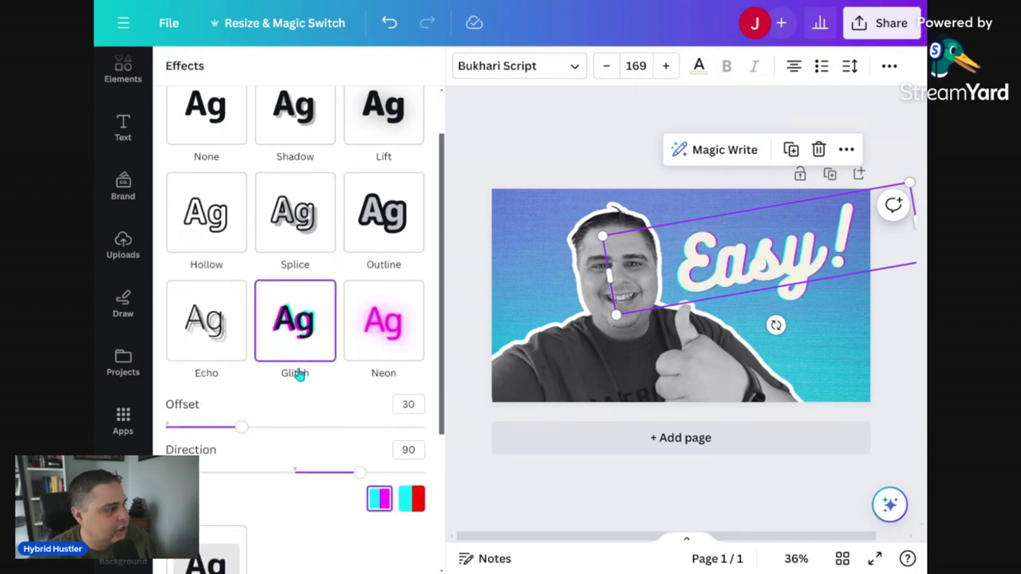
left_click(380, 313)
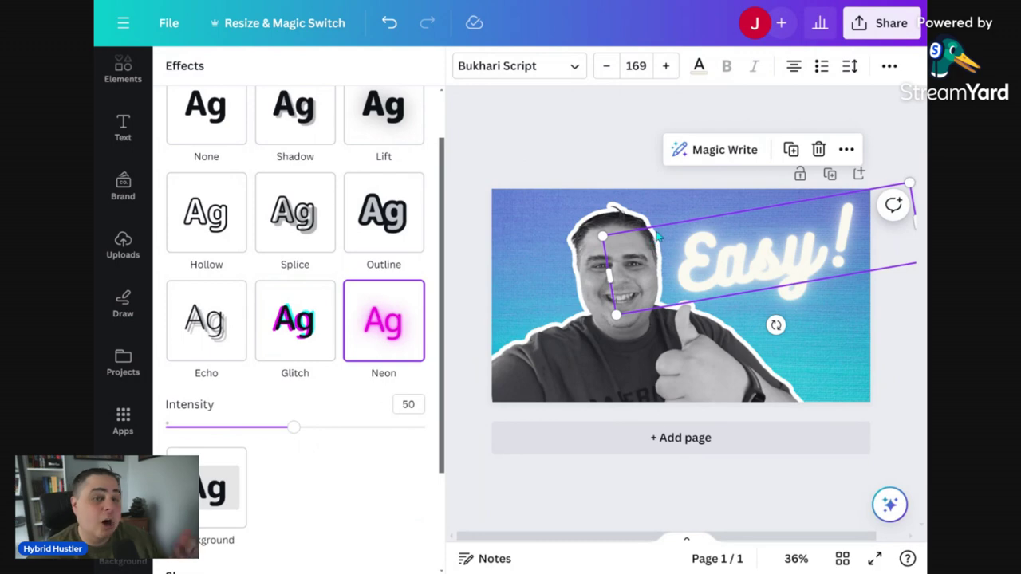
left_click(225, 324)
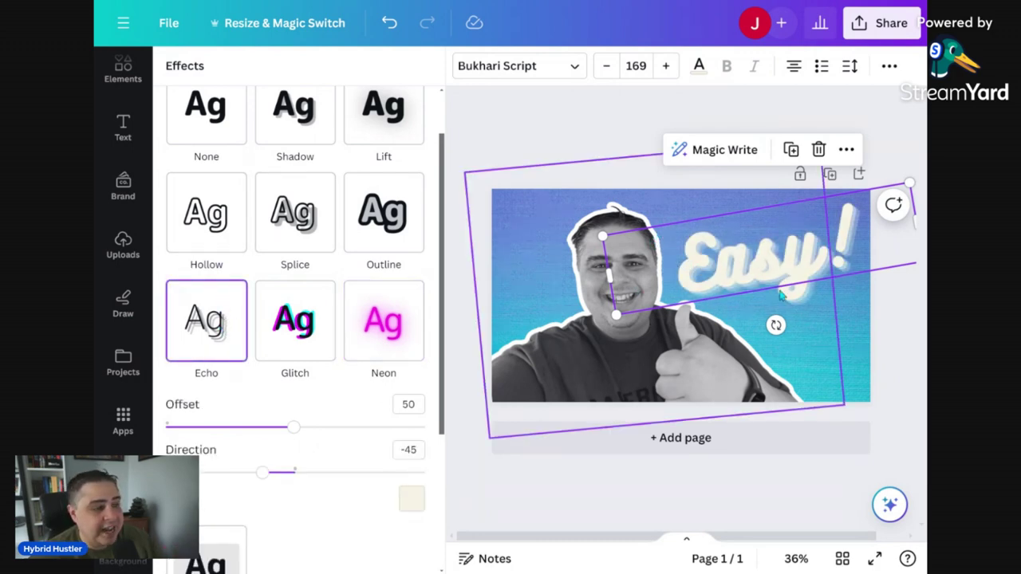
scroll(311, 402, "down", 1)
scroll(311, 402, "down", 1)
Try orange and navy for the echo colour, then set it to the brand kit red
left_click(412, 439)
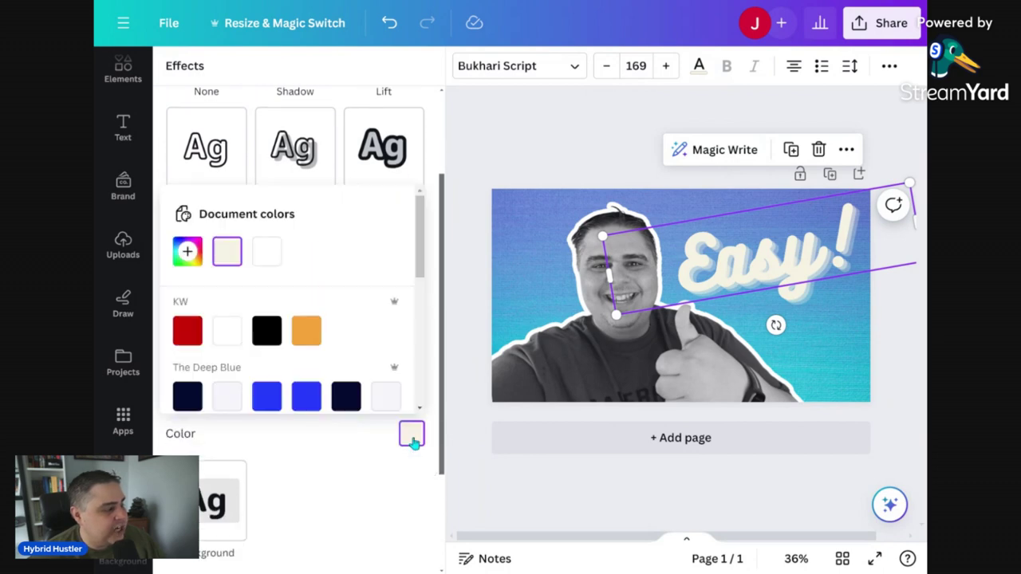
left_click(308, 330)
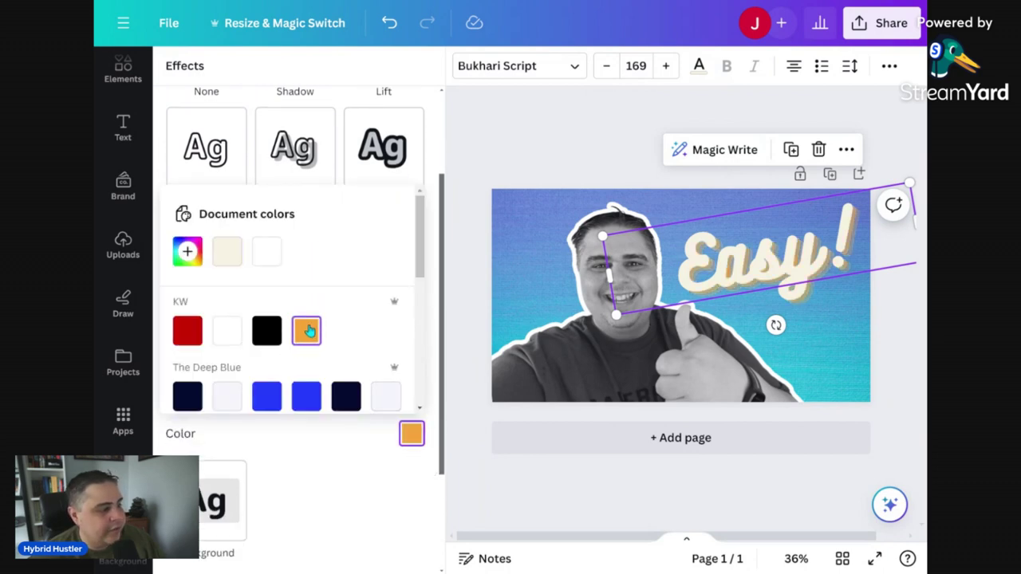
left_click(347, 397)
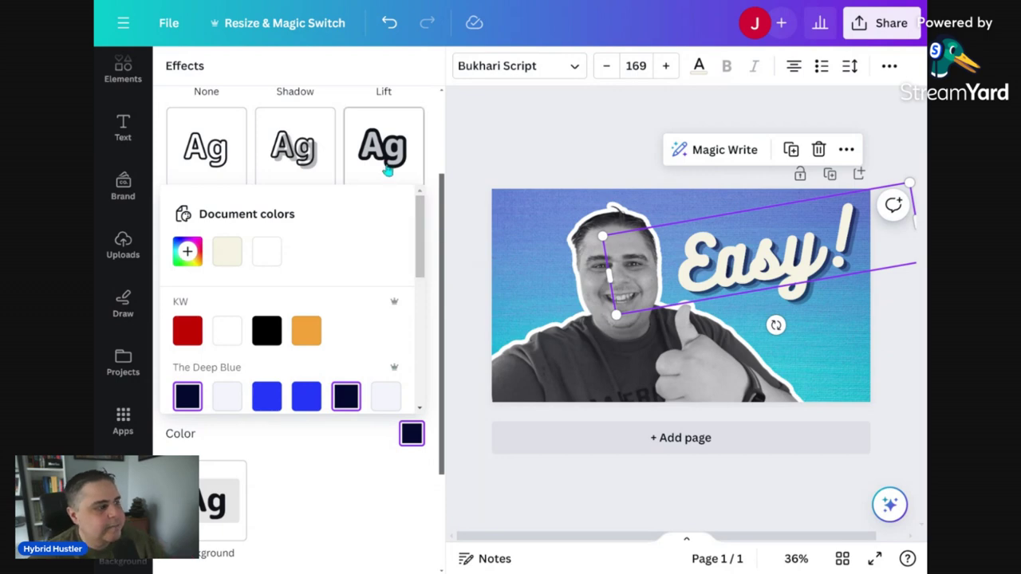
scroll(318, 319, "down", 1)
scroll(295, 335, "down", 2)
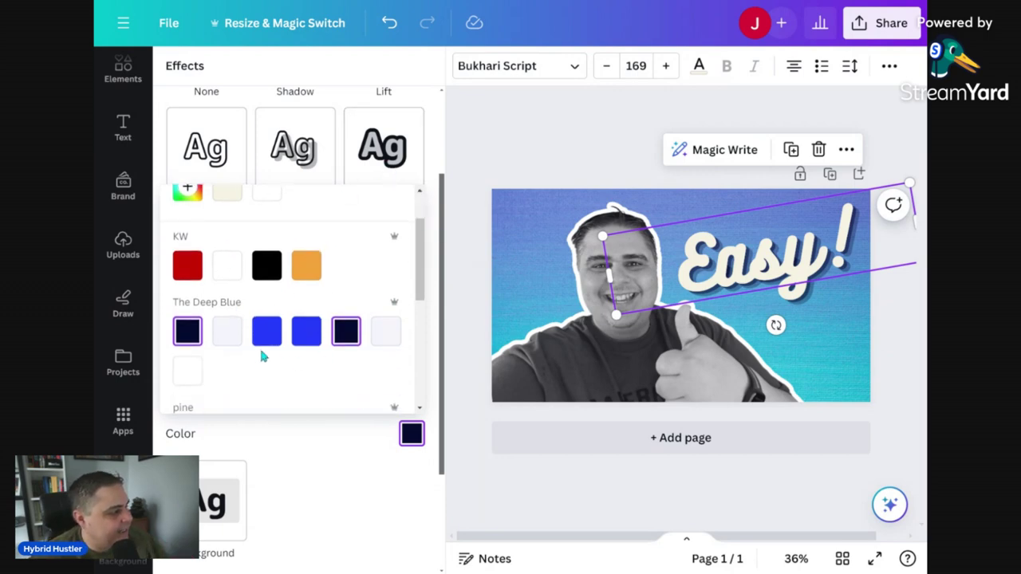
left_click(191, 267)
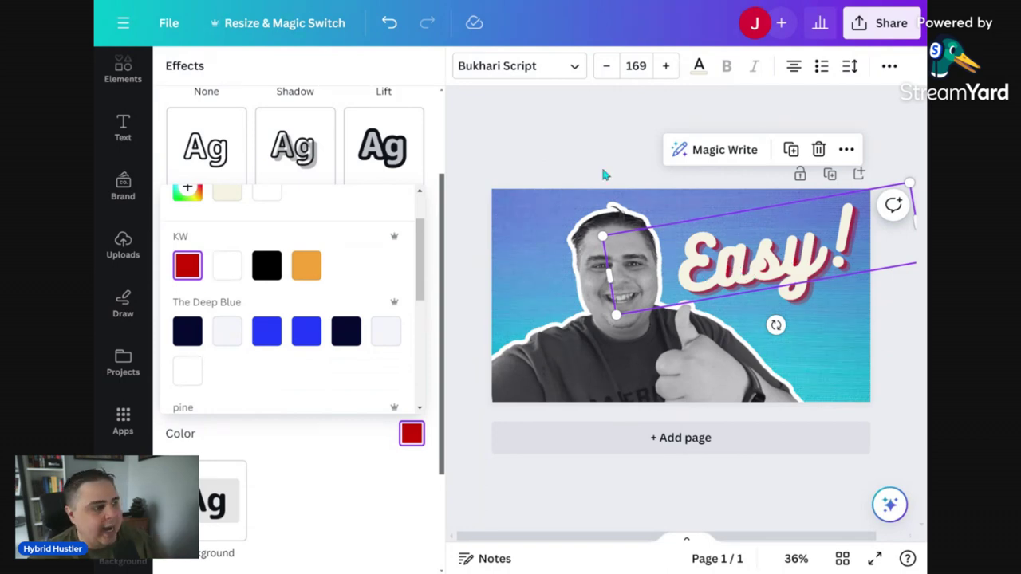
left_click(565, 106)
left_click(596, 119)
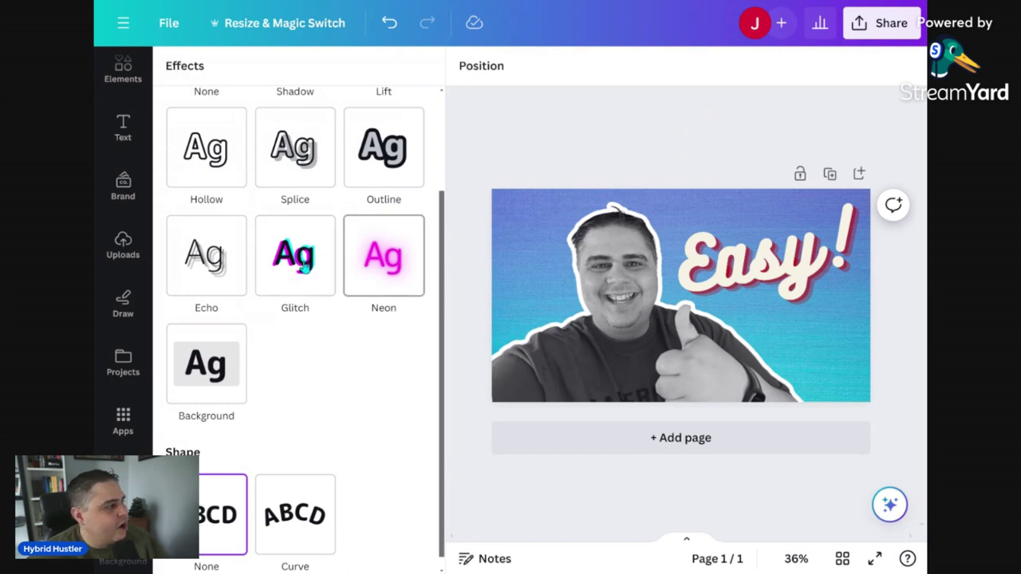
Open the Elements panel listing recent items, shapes and timer graphics
scroll(120, 255, "up", 2)
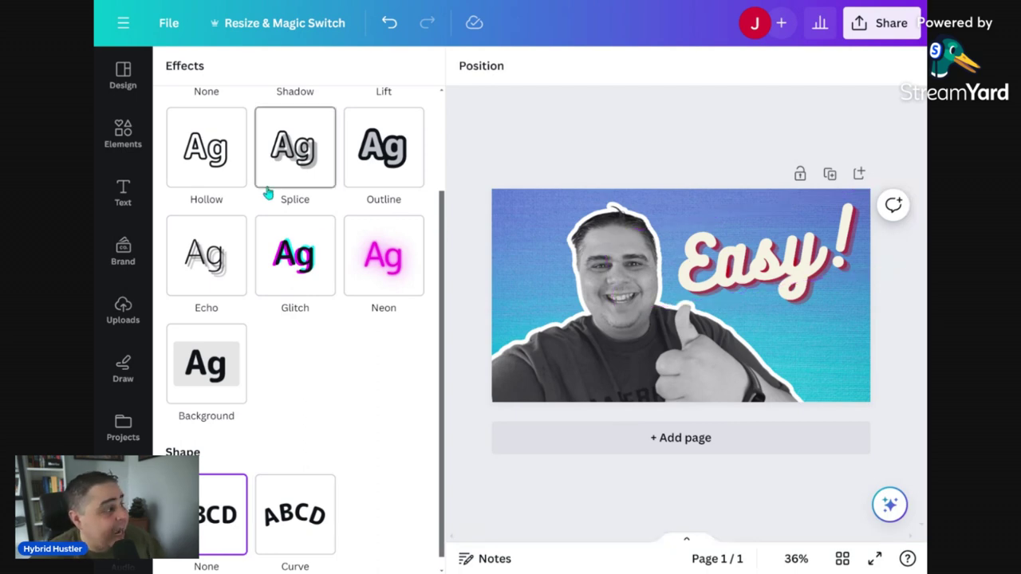
left_click(131, 142)
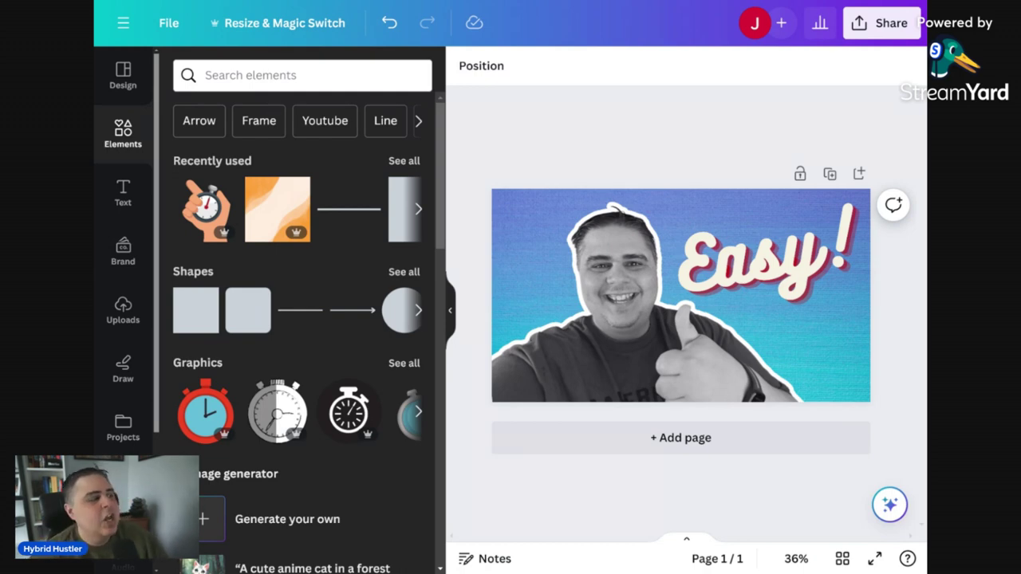
Rerun the recent 'timer' search, filter to Graphics, and extend the query to 'timer 2 minute'
left_click(222, 74)
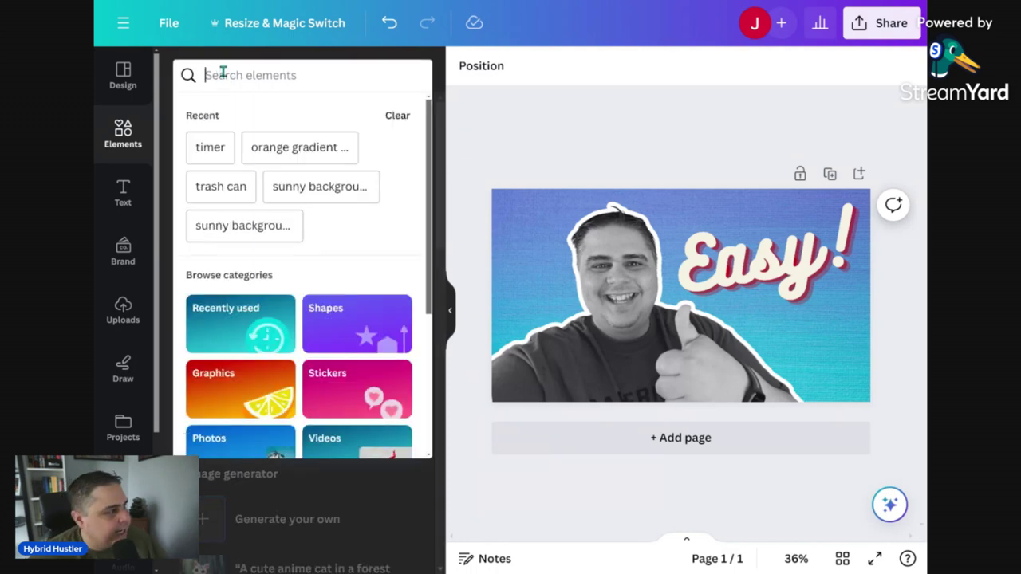
left_click(208, 151)
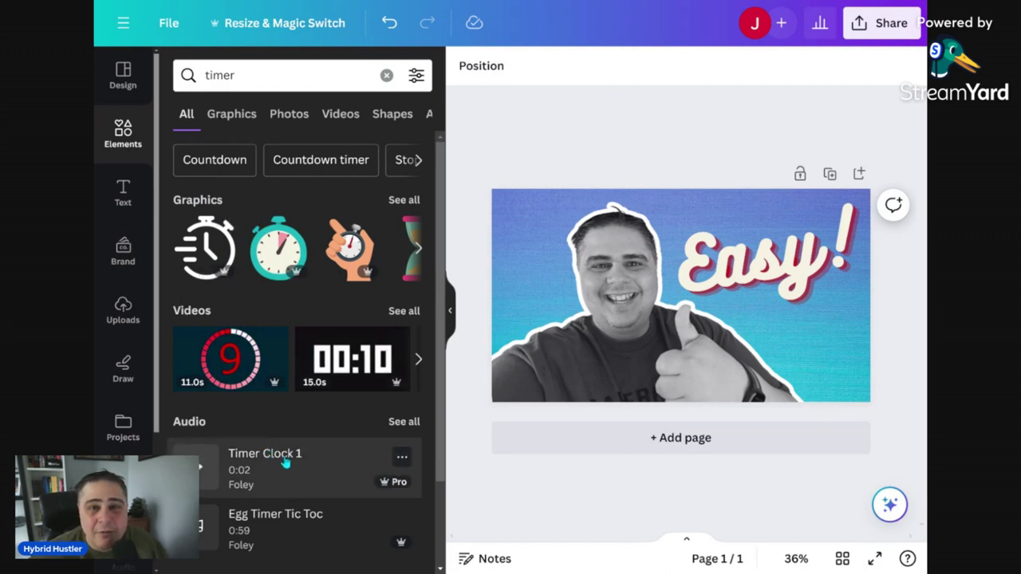
left_click(227, 114)
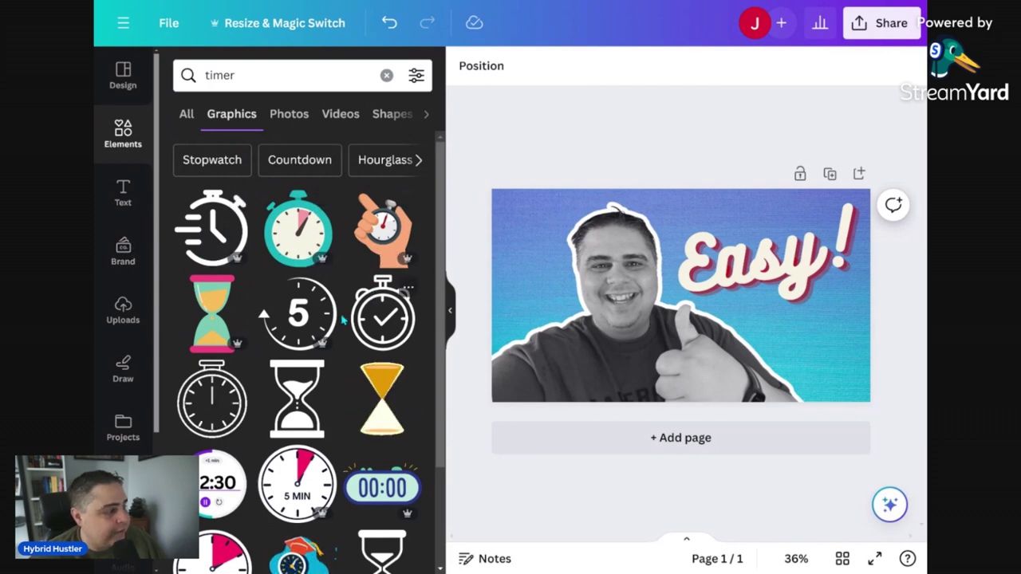
scroll(324, 338, "down", 2)
scroll(325, 338, "down", 1)
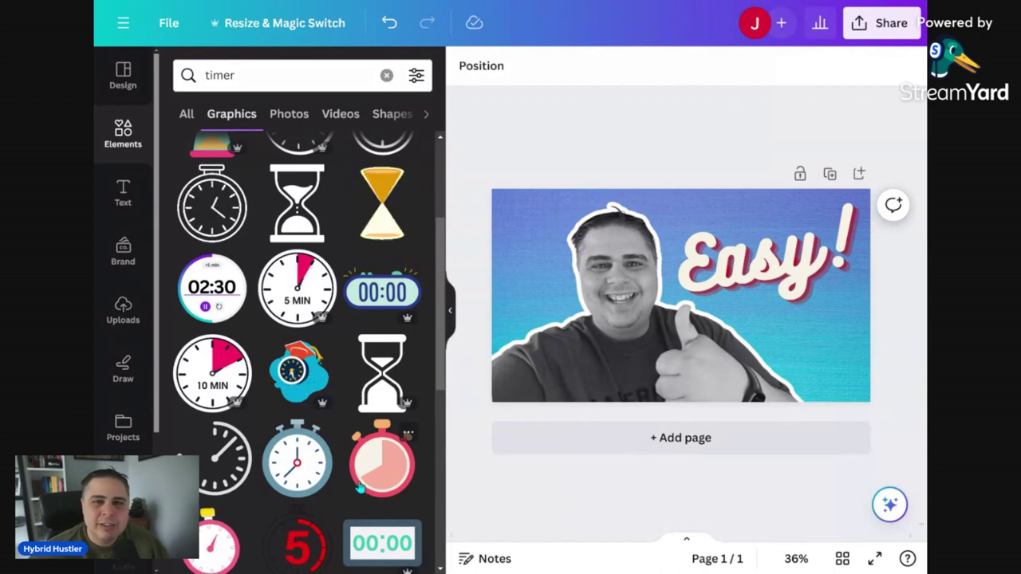
left_click(243, 72)
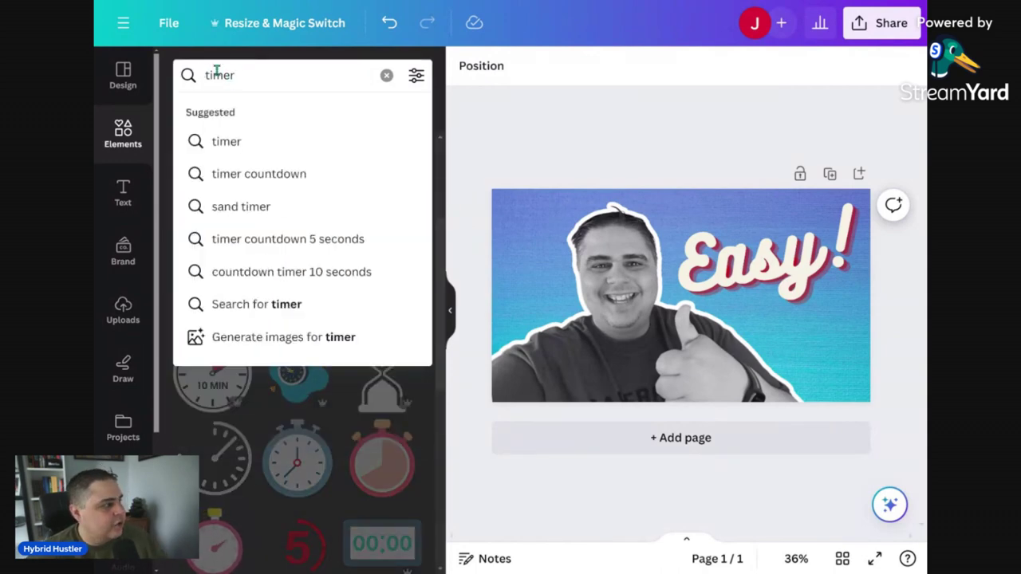
type("2 minute")
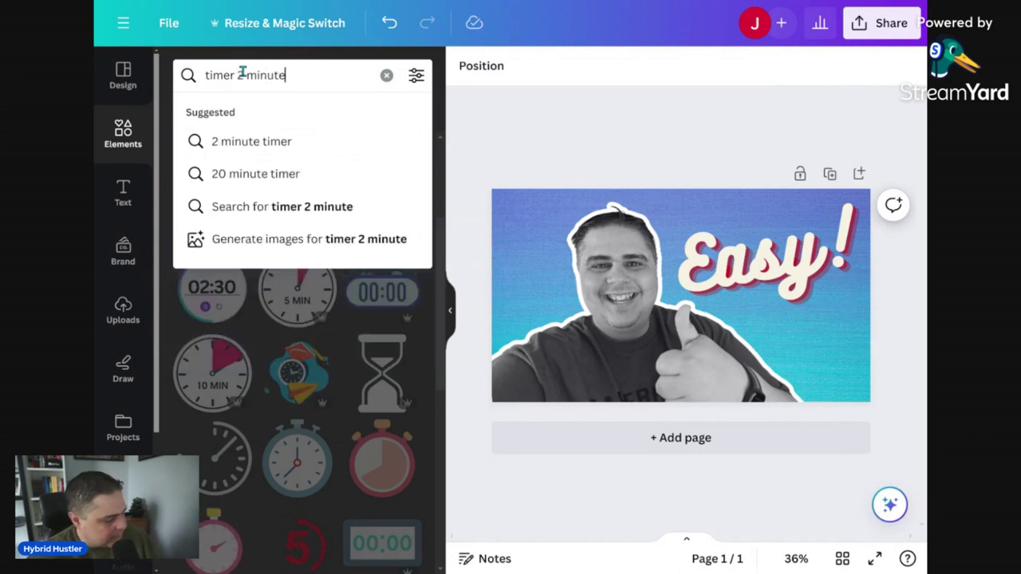
key("Return")
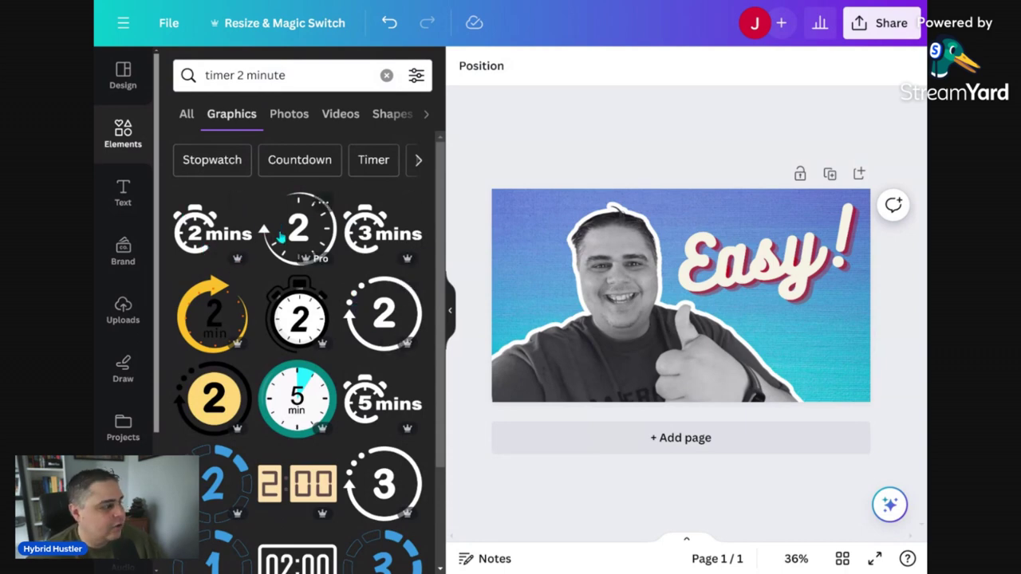
Add the '2 mins' stopwatch graphic and place it at lower right beside 'Easy!'
left_click(193, 235)
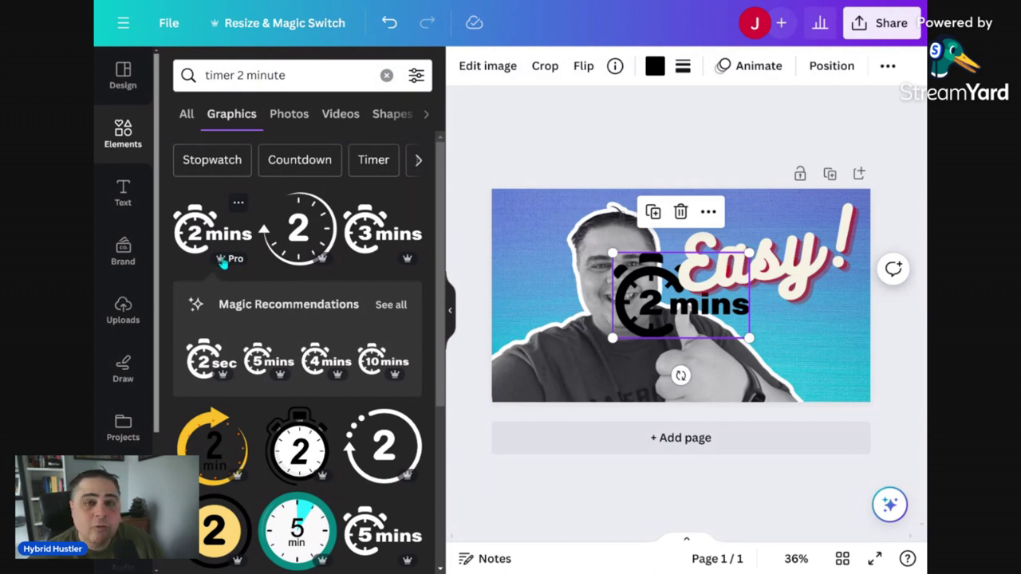
scroll(224, 267, "down", 1)
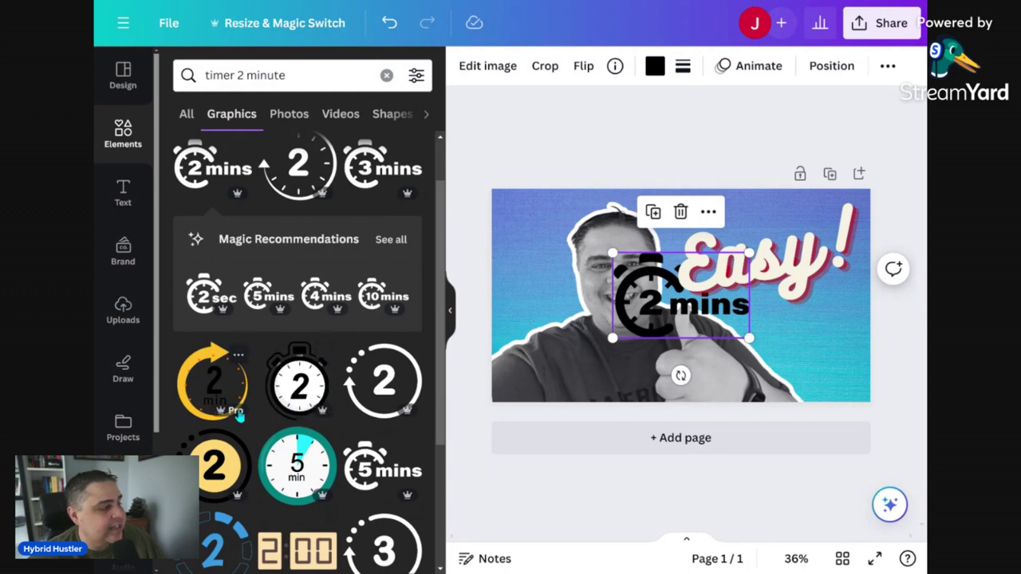
scroll(238, 414, "down", 4)
scroll(239, 414, "down", 5)
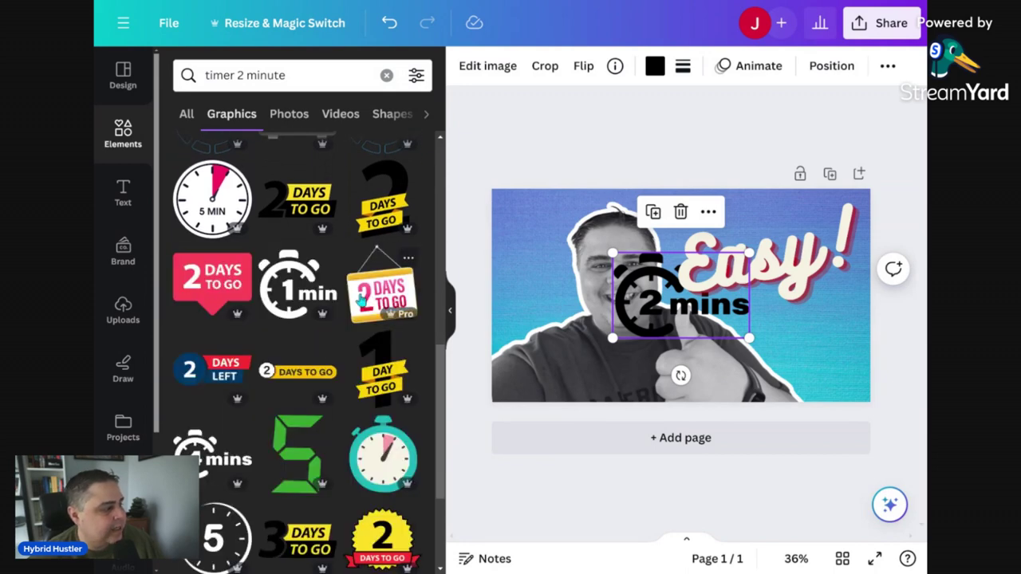
scroll(360, 298, "down", 3)
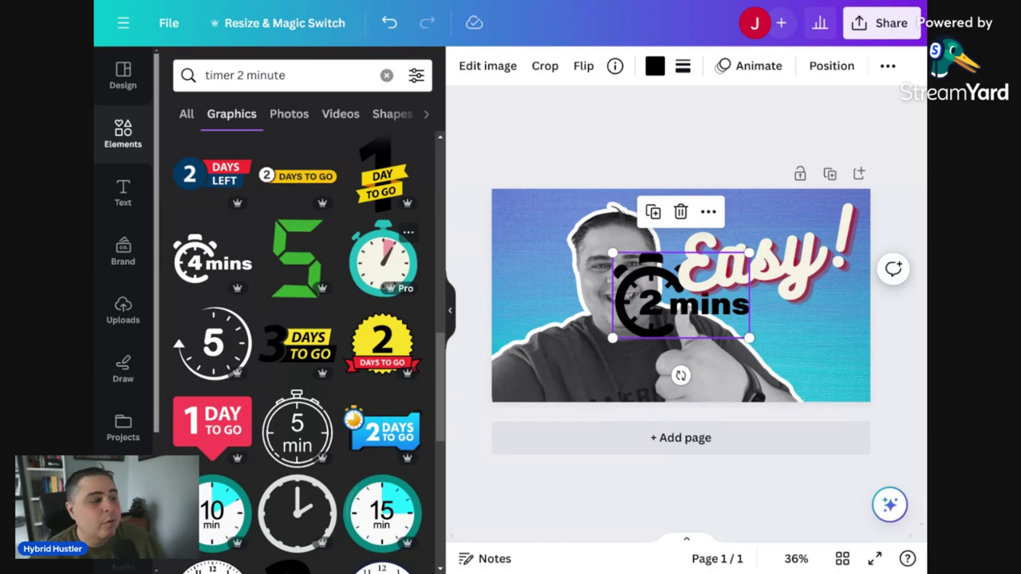
scroll(381, 341, "up", 5)
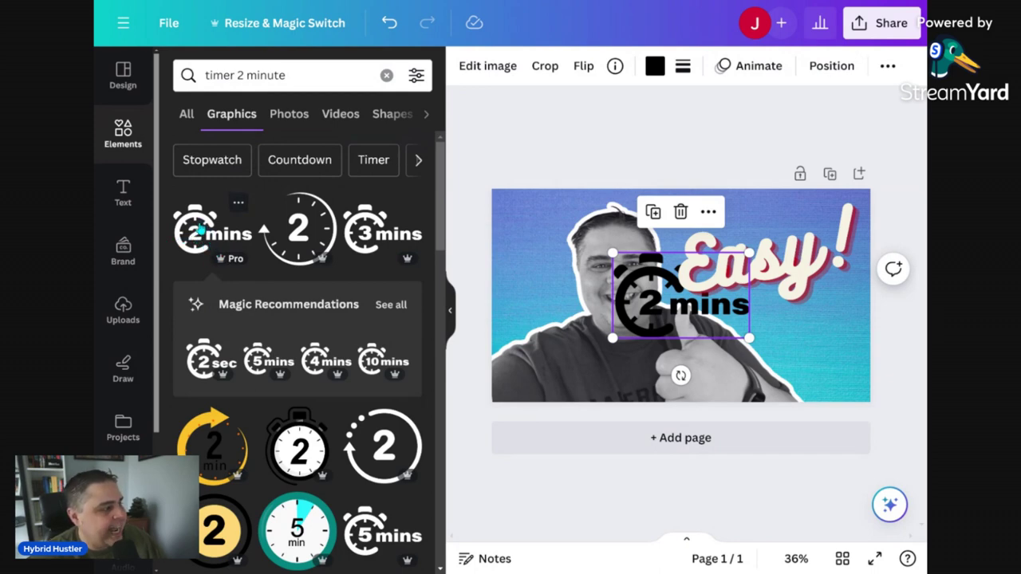
left_click_drag(199, 229, 666, 315)
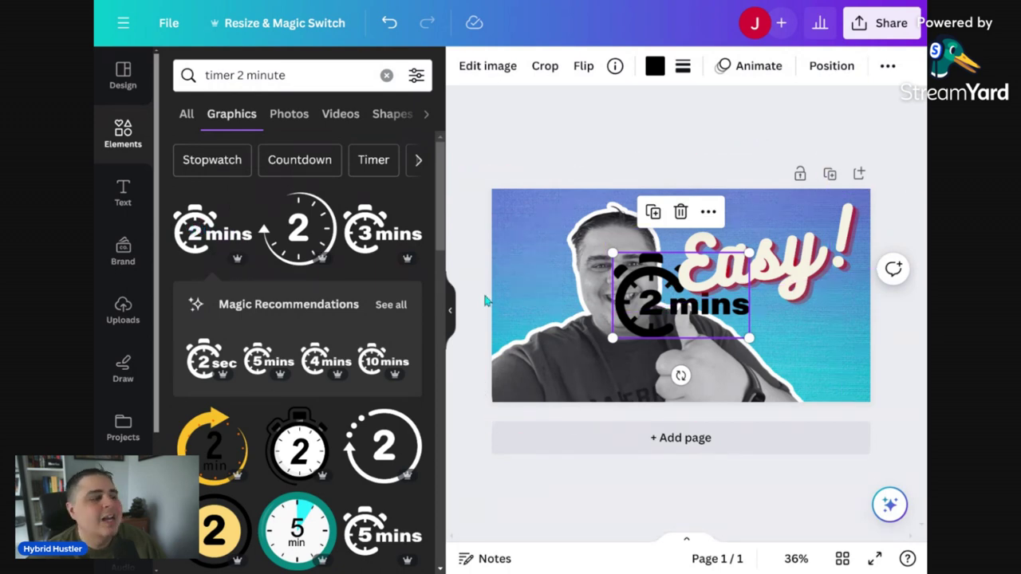
left_click_drag(660, 327, 761, 369)
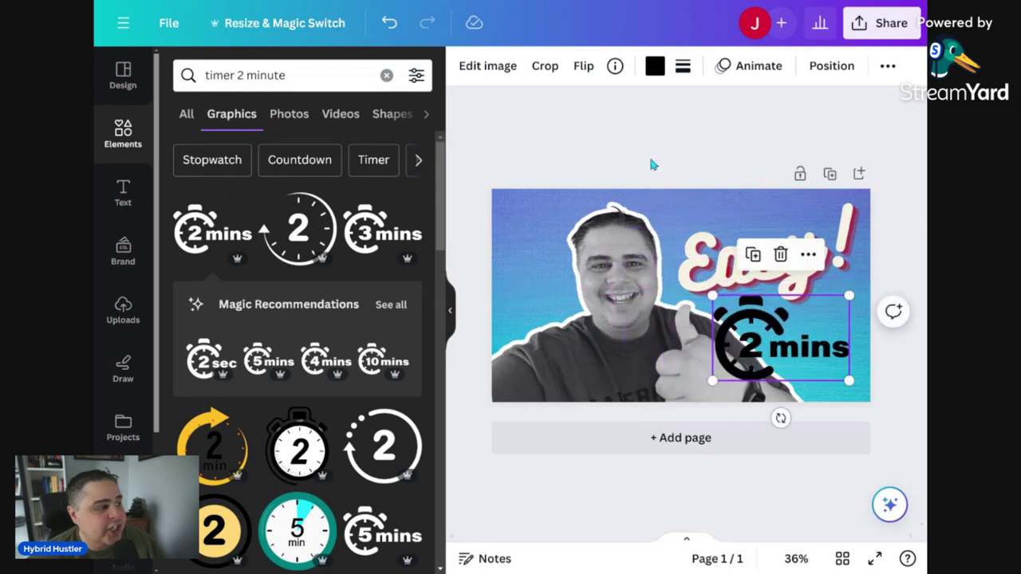
Recolour the stopwatch brand orange after trying cream and white, and move it upper left
left_click(651, 68)
left_click(284, 169)
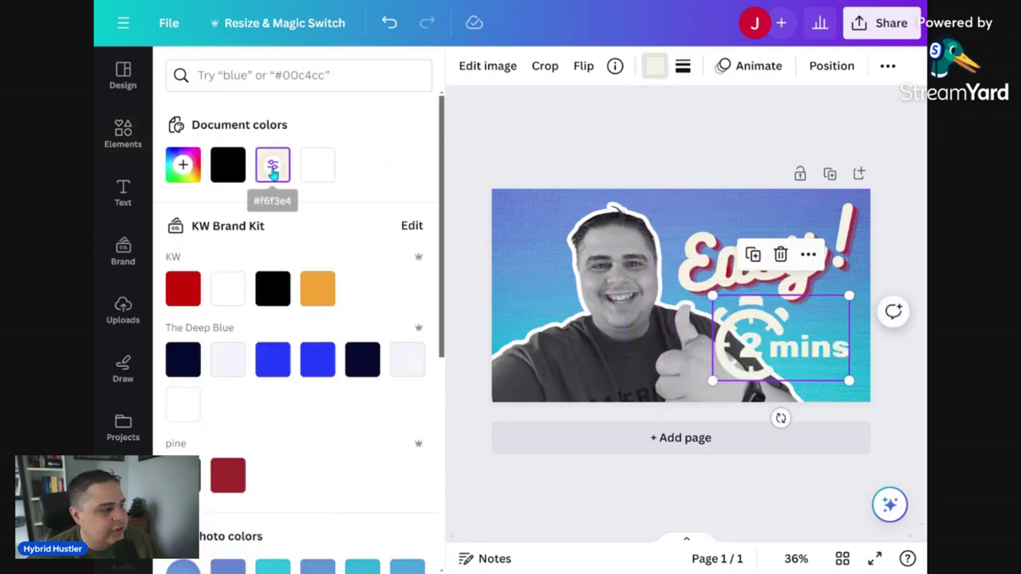
left_click(315, 174)
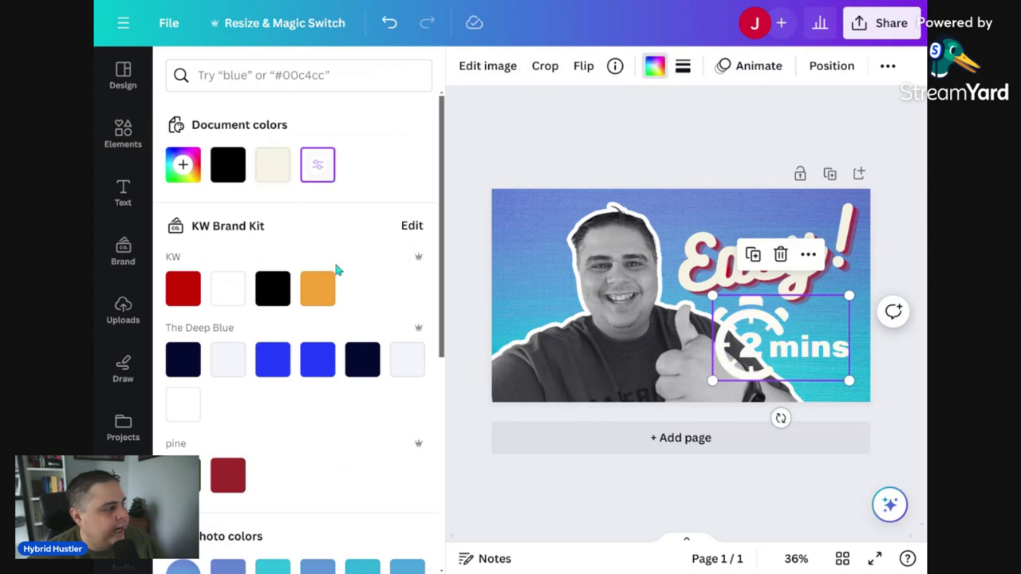
left_click(318, 292)
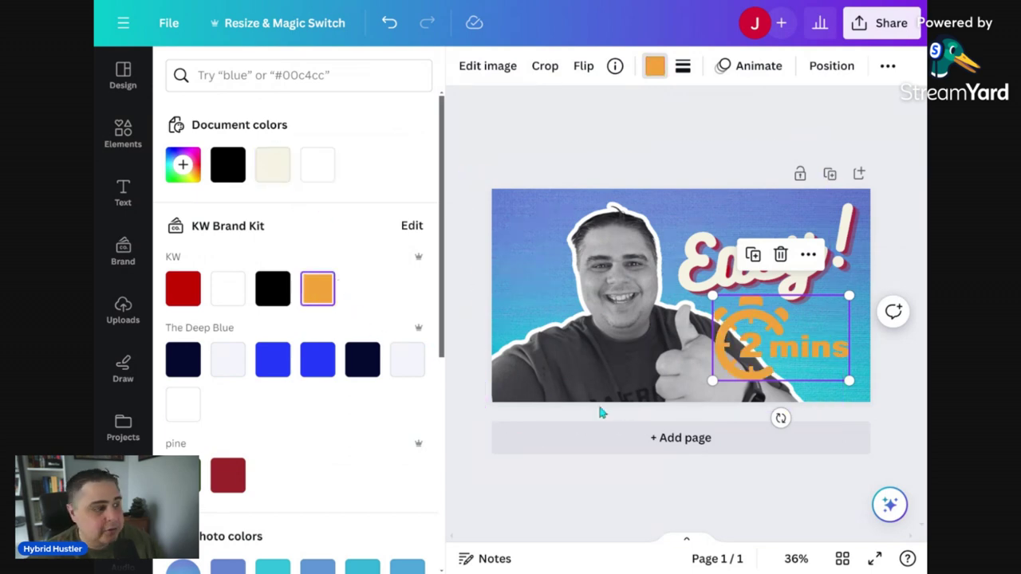
left_click_drag(717, 339, 525, 257)
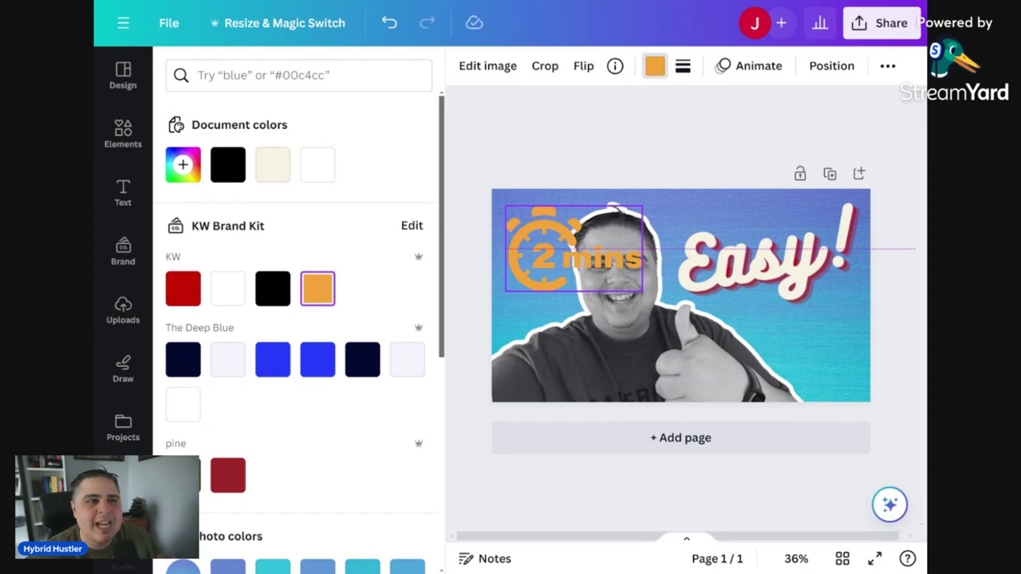
left_click_drag(526, 265, 527, 265)
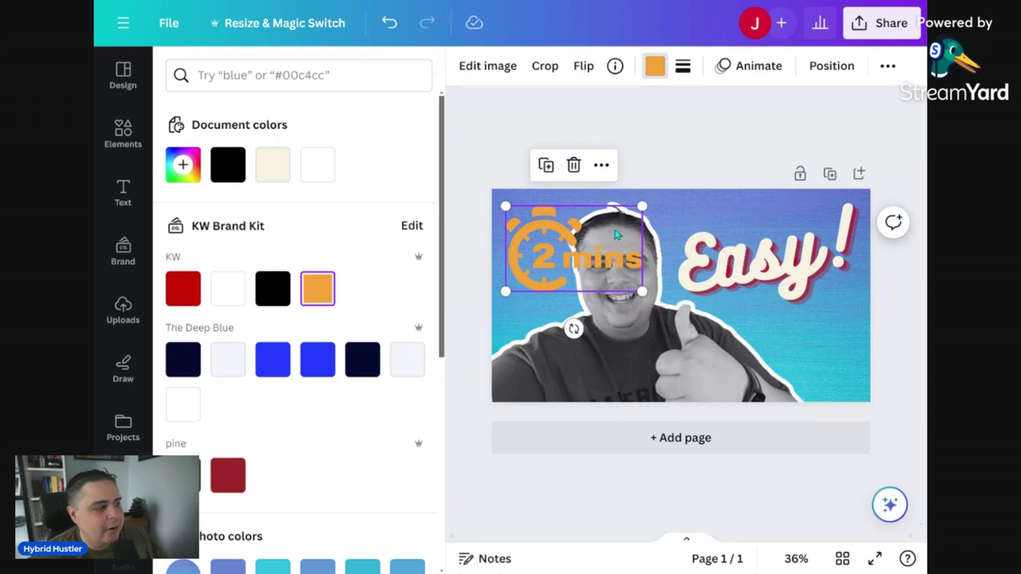
left_click(830, 70)
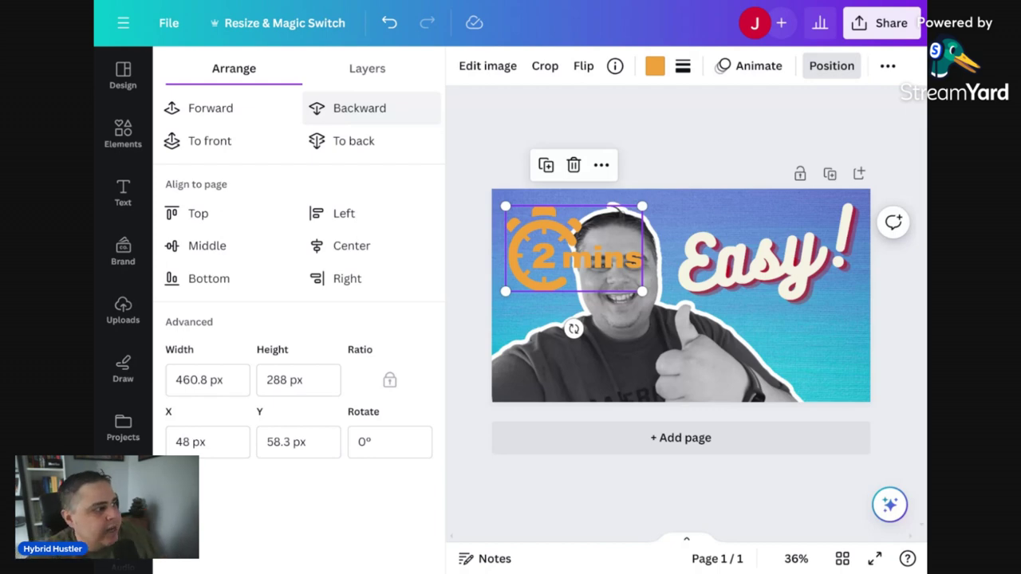
Bring the orange timer in front of the photo, then send it back behind the presenter
left_click(355, 111)
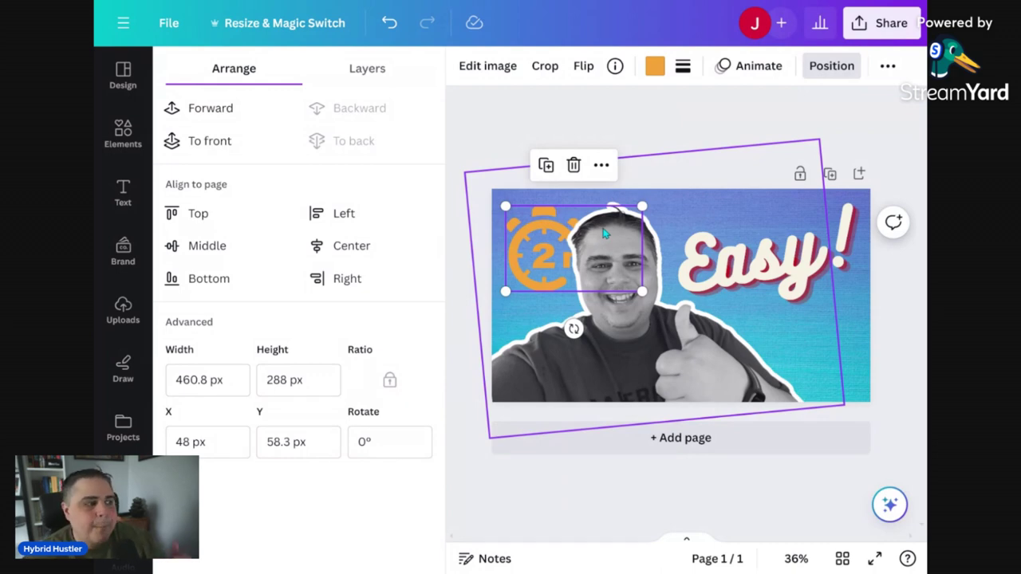
left_click(246, 143)
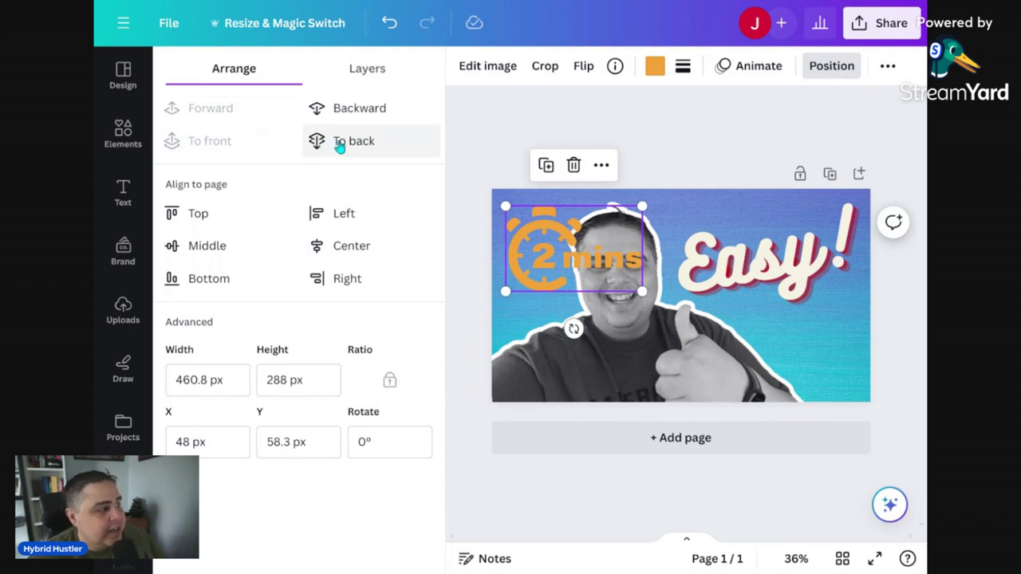
left_click(369, 147)
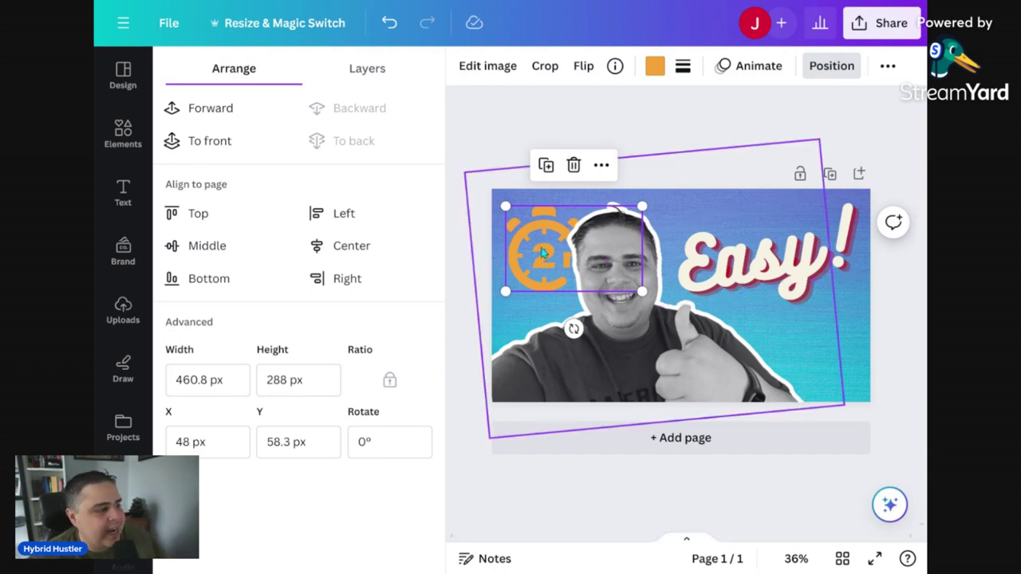
left_click(500, 110)
left_click(505, 95)
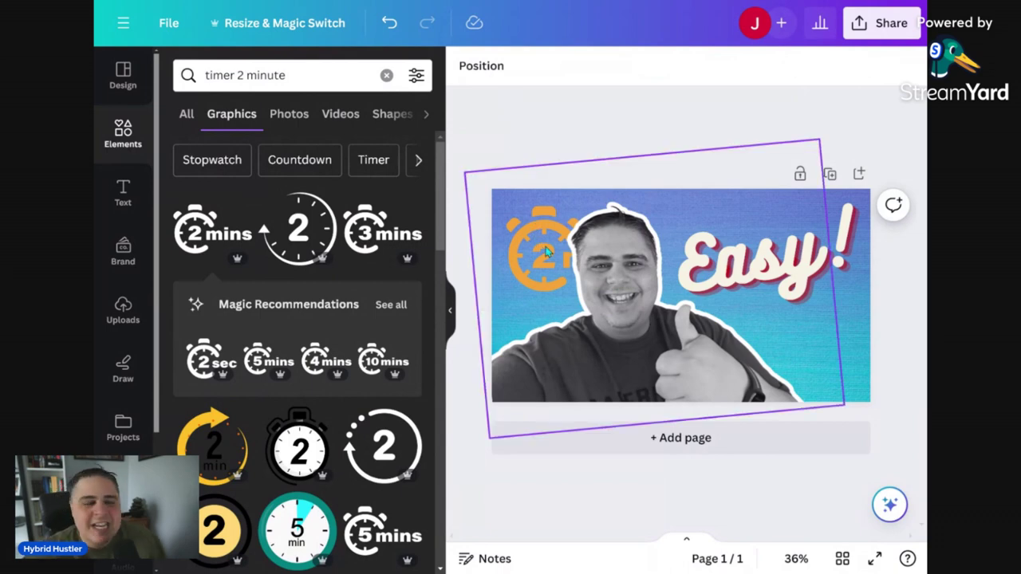
Select the timer layer, enlarge it greatly and centre it across the thumbnail
left_click(482, 66)
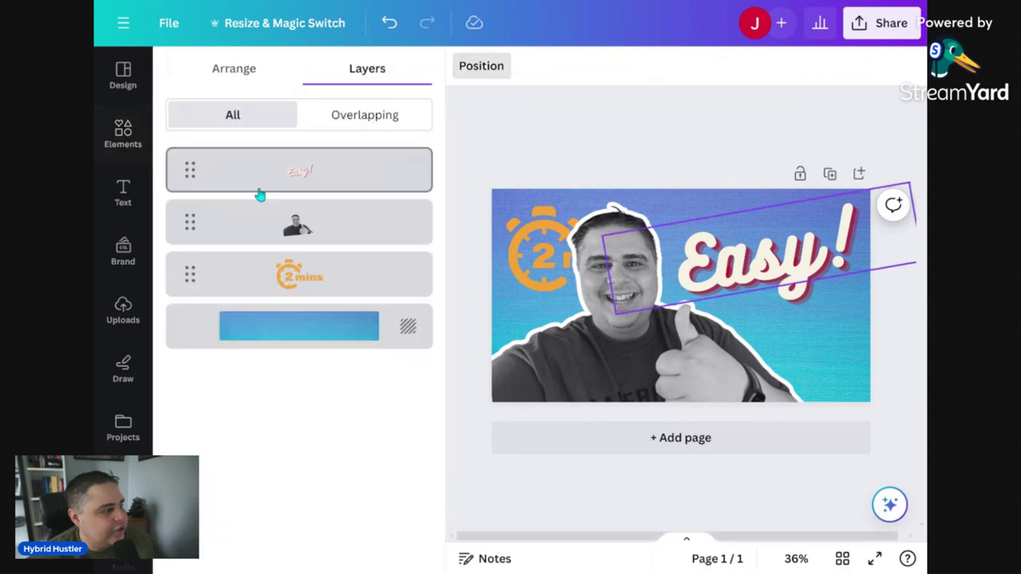
left_click(287, 257)
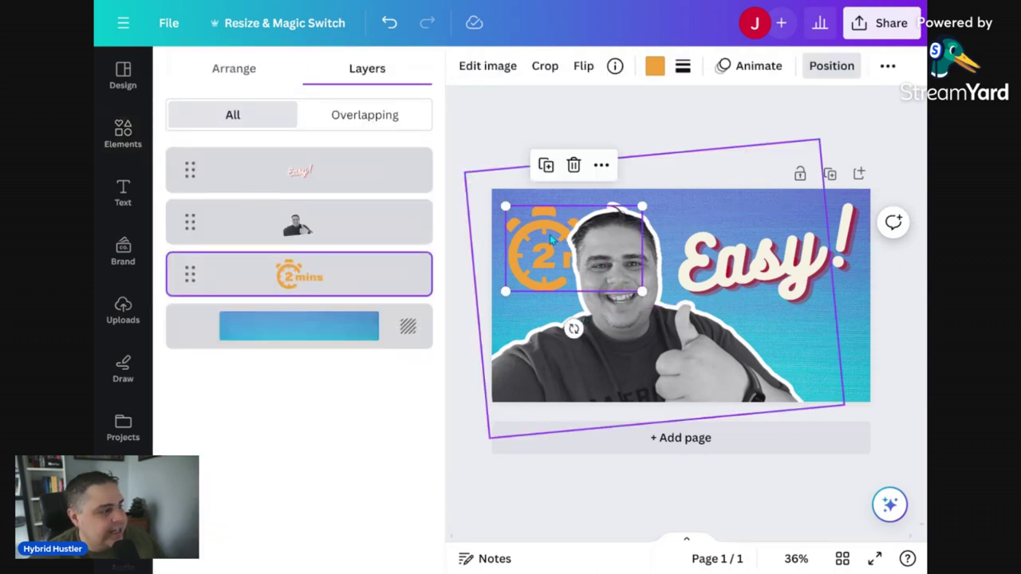
left_click(887, 66)
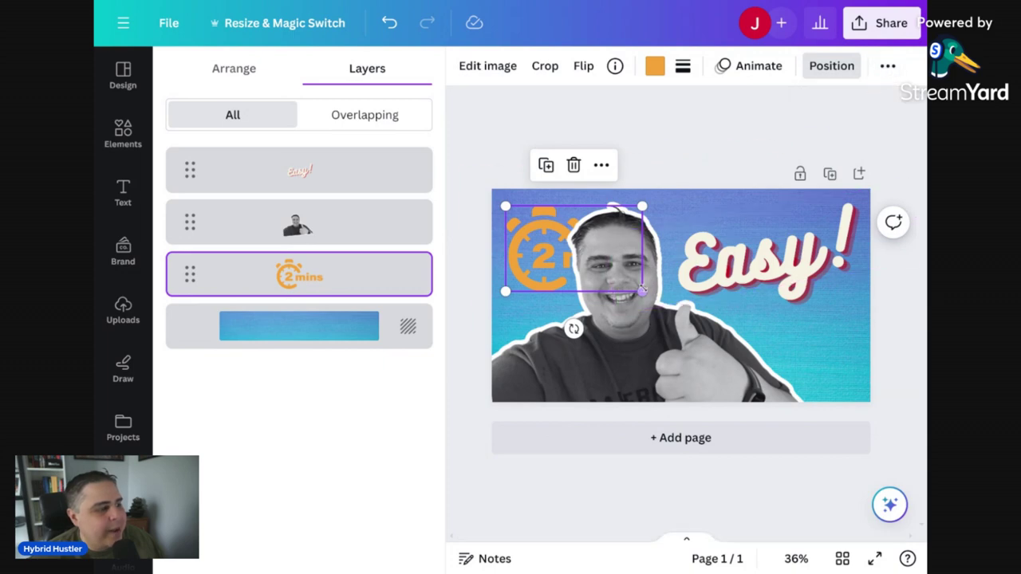
left_click_drag(642, 290, 819, 401)
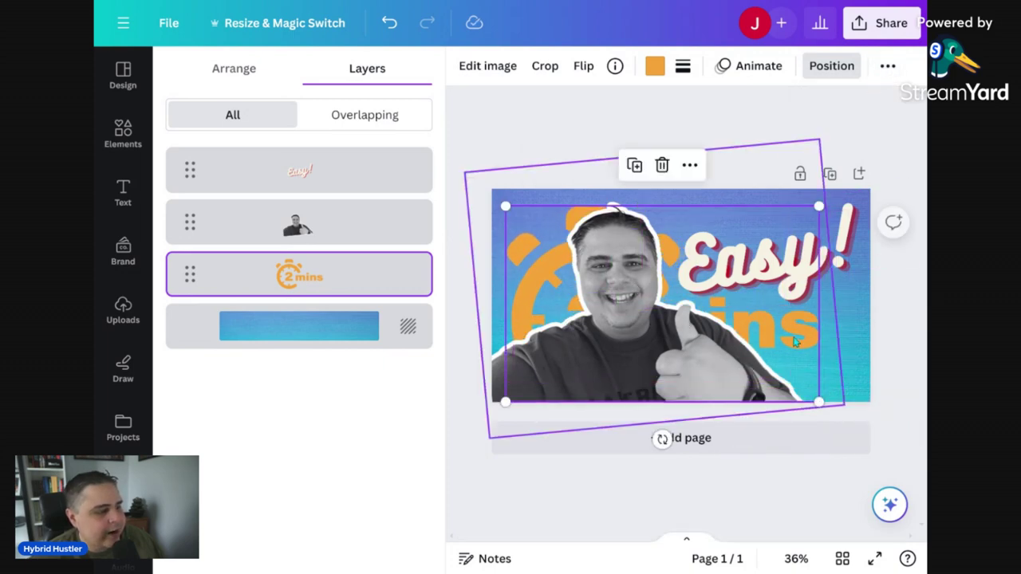
left_click_drag(794, 338, 786, 318)
left_click(813, 109)
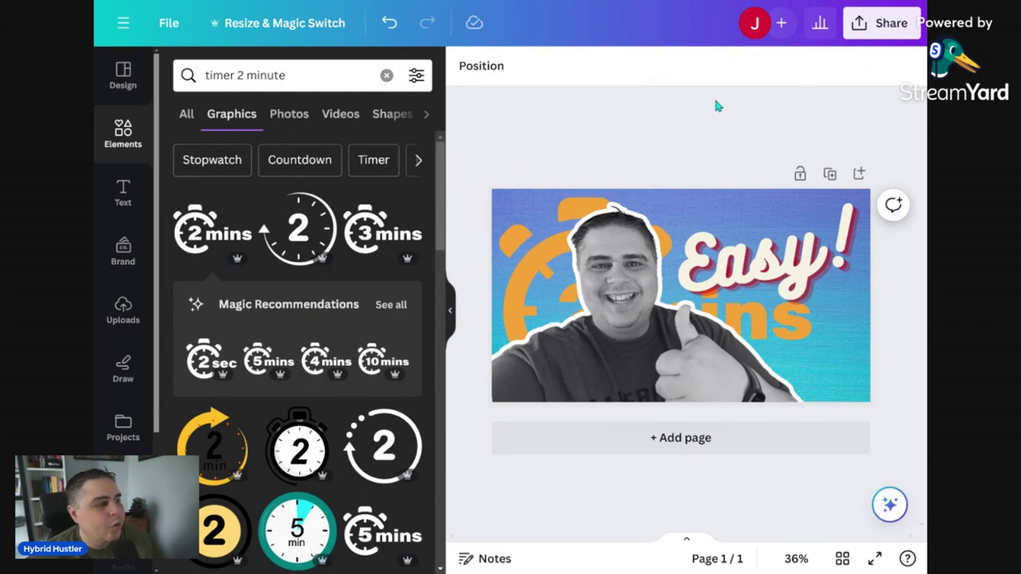
Lower the timer's transparency so it appears faint and see-through behind the presenter
left_click(490, 71)
left_click(359, 275)
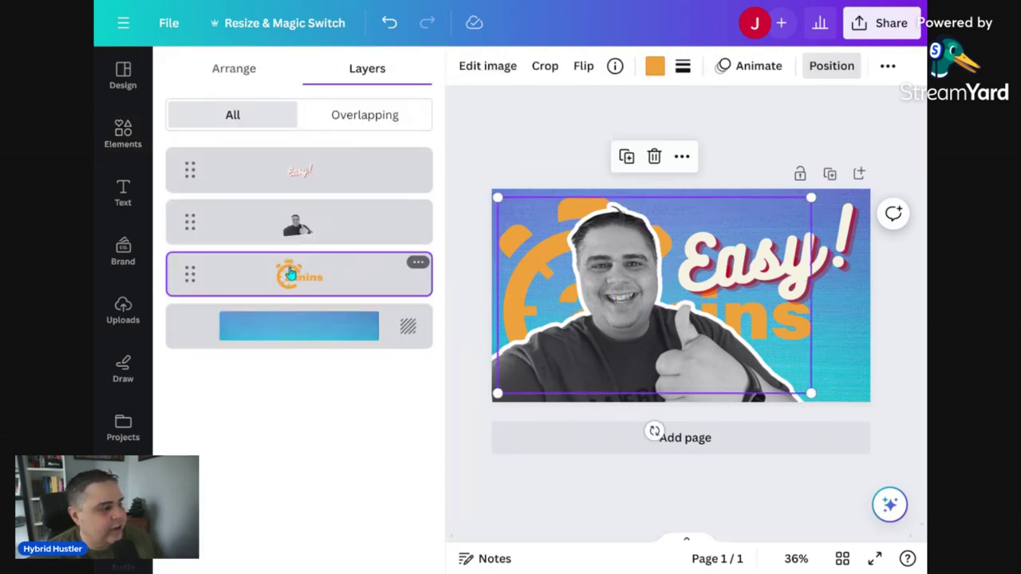
left_click(887, 67)
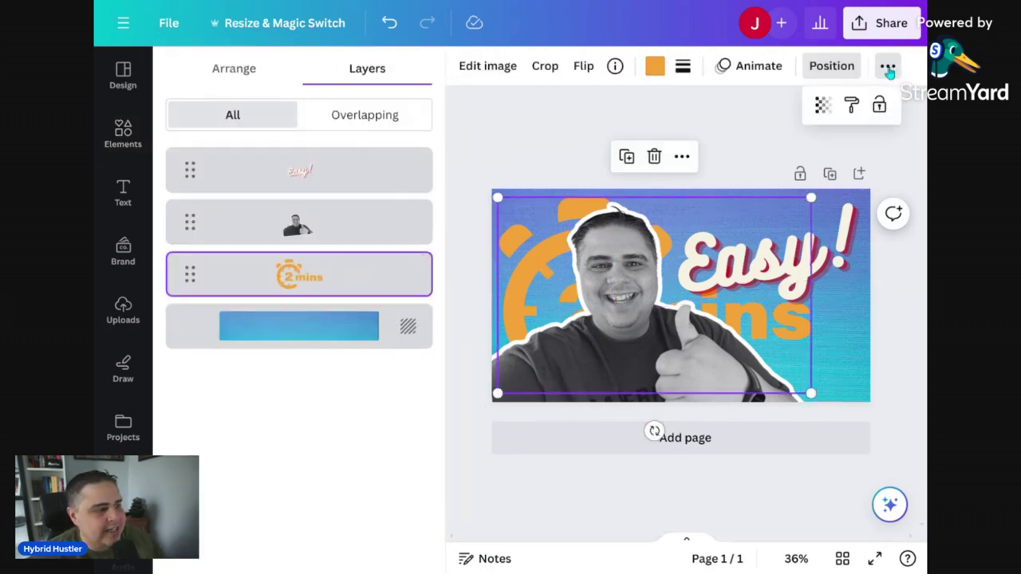
left_click(823, 110)
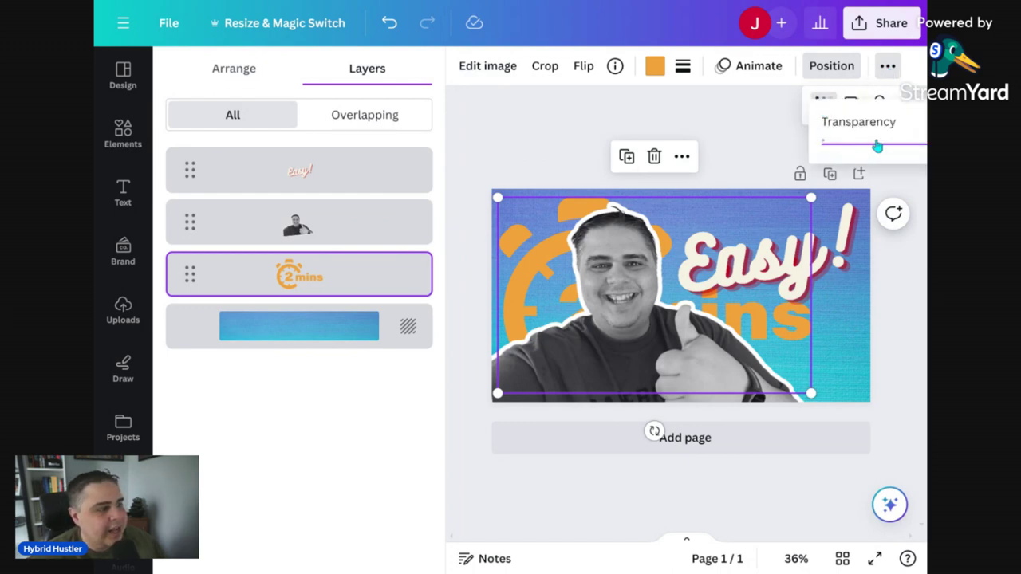
mouse_move(898, 148)
left_mouse_down()
mouse_move(850, 144)
mouse_move(888, 147)
left_mouse_up()
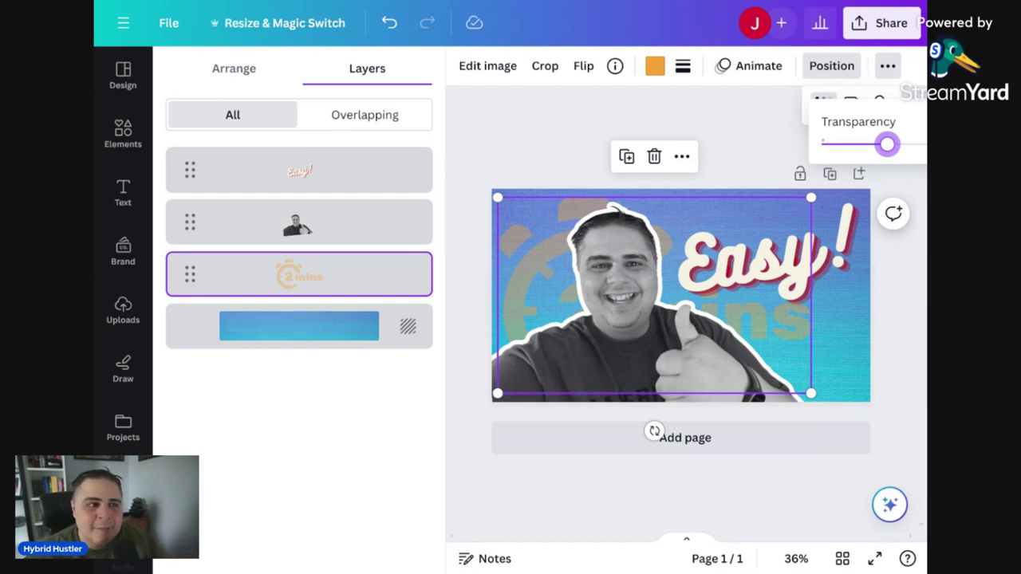
left_click_drag(887, 145, 898, 144)
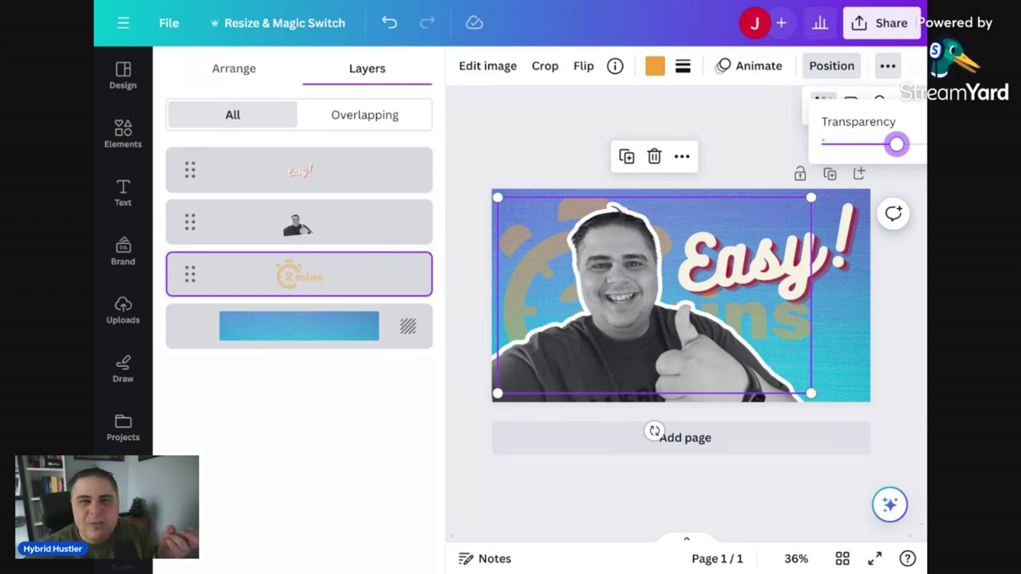
left_click_drag(897, 145, 858, 147)
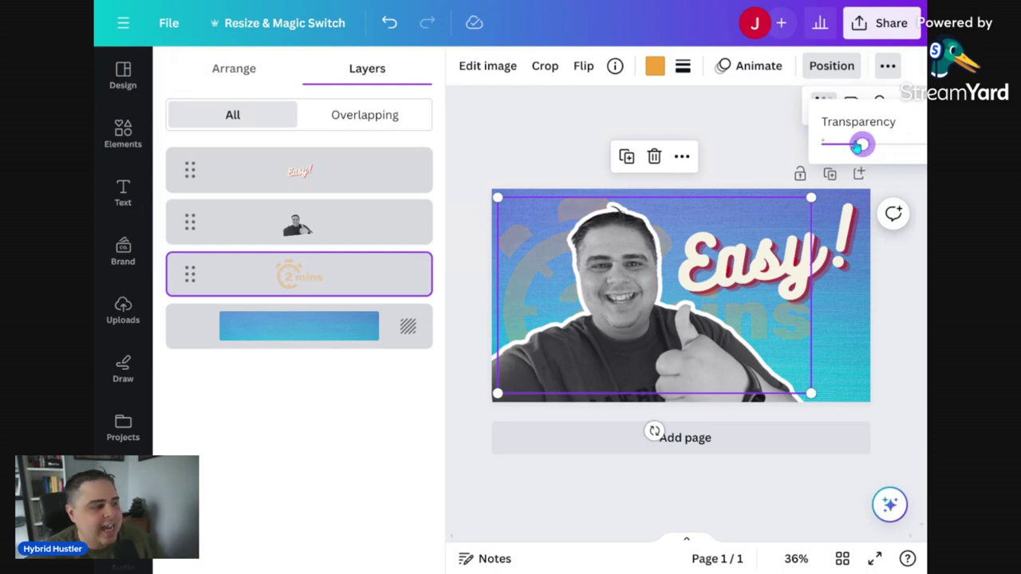
left_click(742, 118)
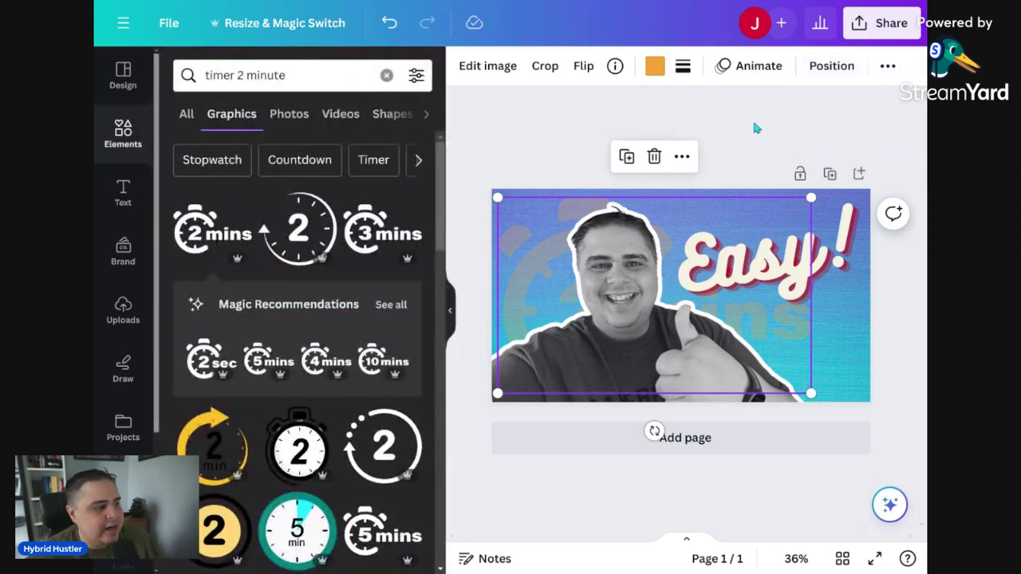
left_click(755, 128)
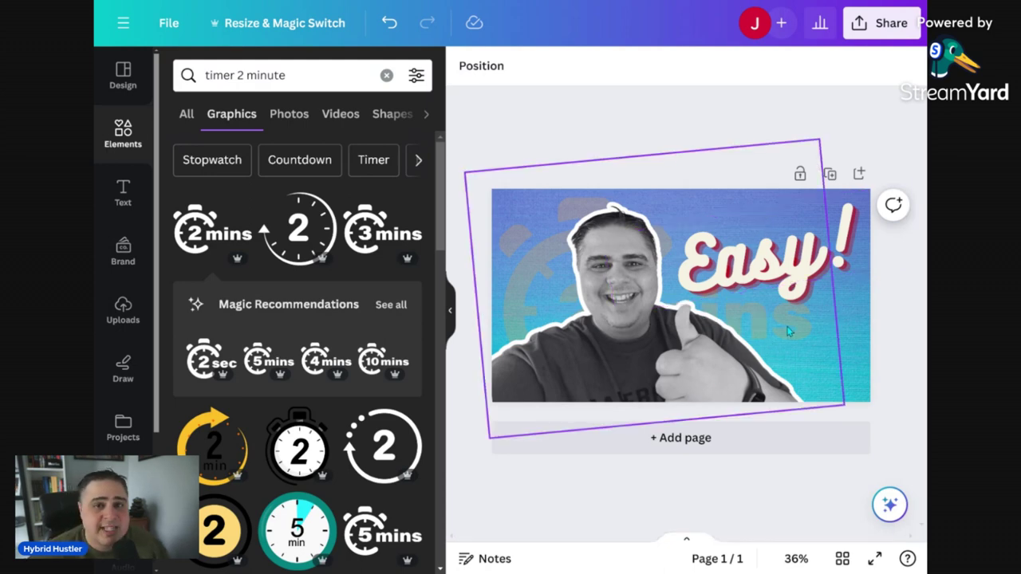
left_click(495, 67)
left_click(265, 271)
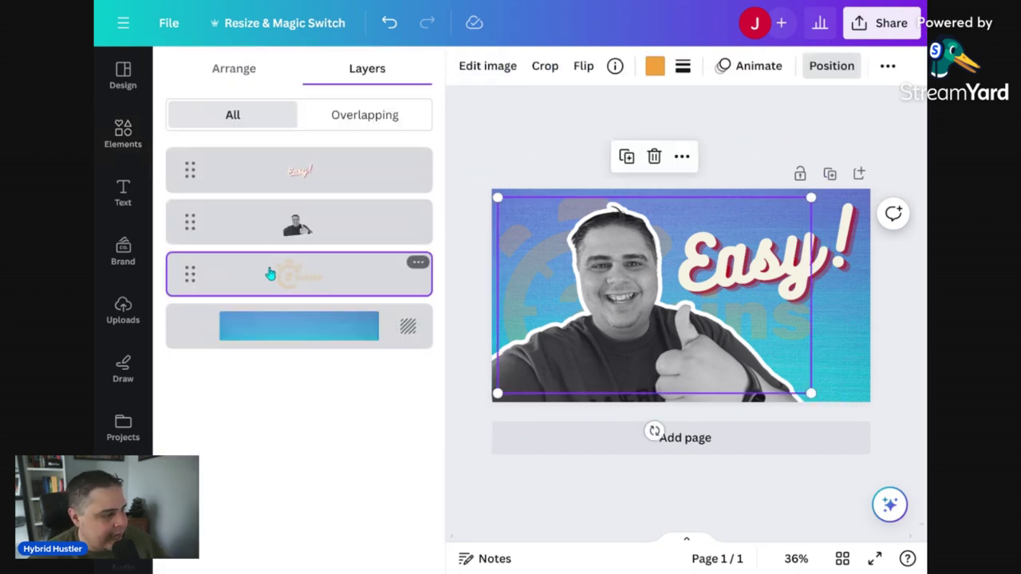
Replace the faded timer with the '2' clock graphic, coloured red, in the lower-right corner
key("Delete")
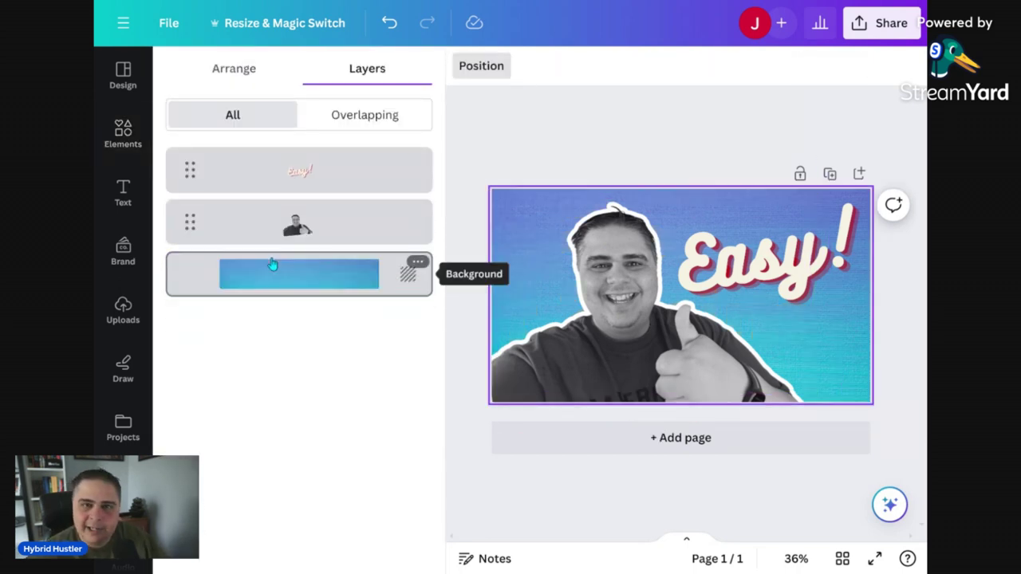
left_click(584, 137)
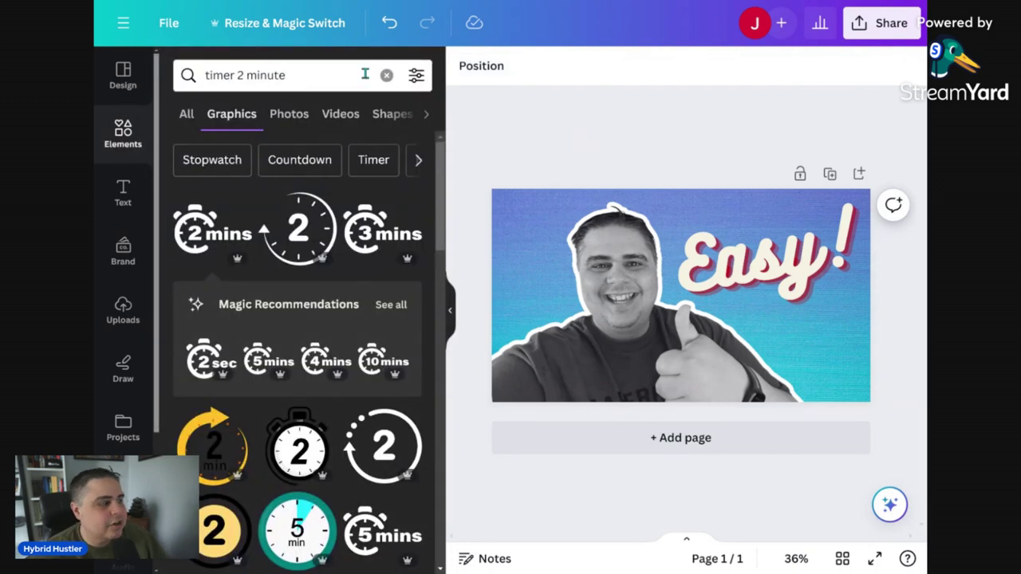
left_click(283, 236)
left_click_drag(665, 330, 804, 377)
left_click(654, 65)
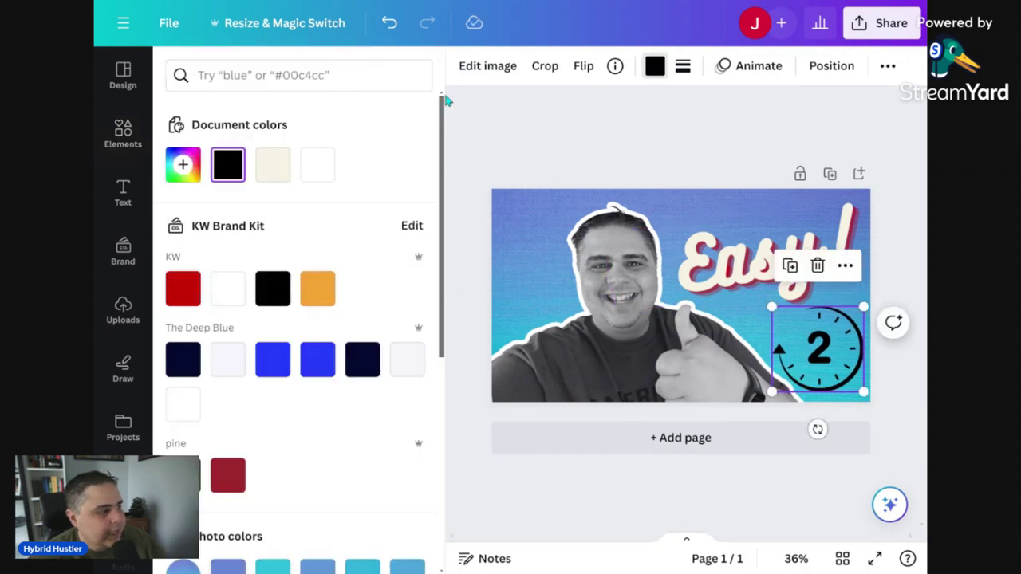
left_click(182, 293)
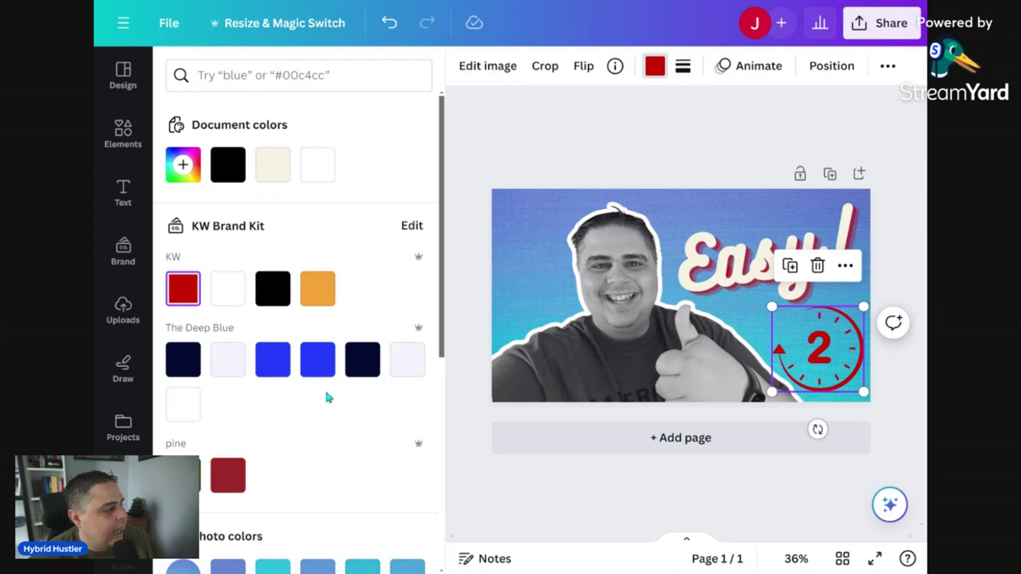
left_click_drag(766, 306, 741, 278)
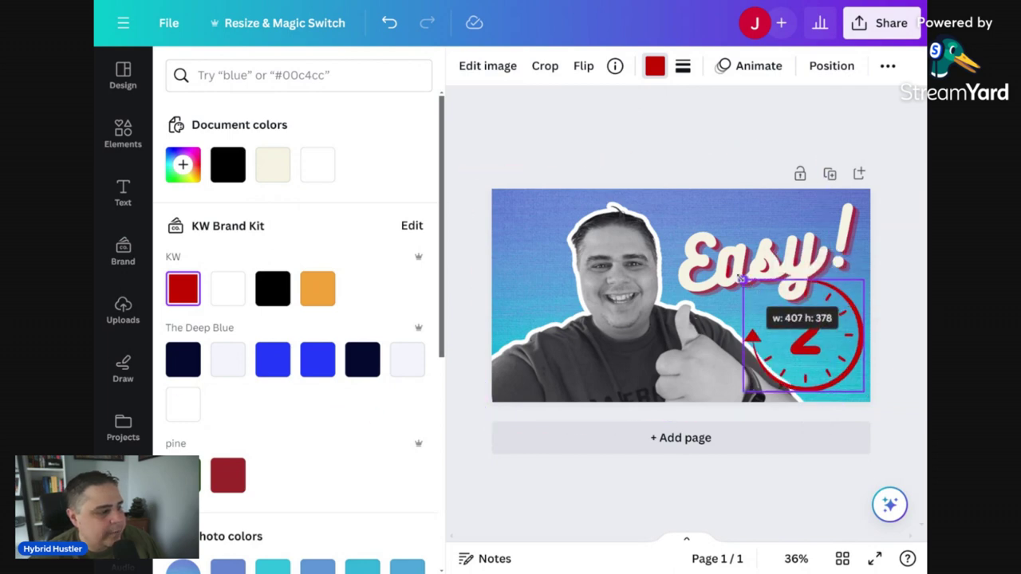
left_click_drag(822, 350, 829, 360)
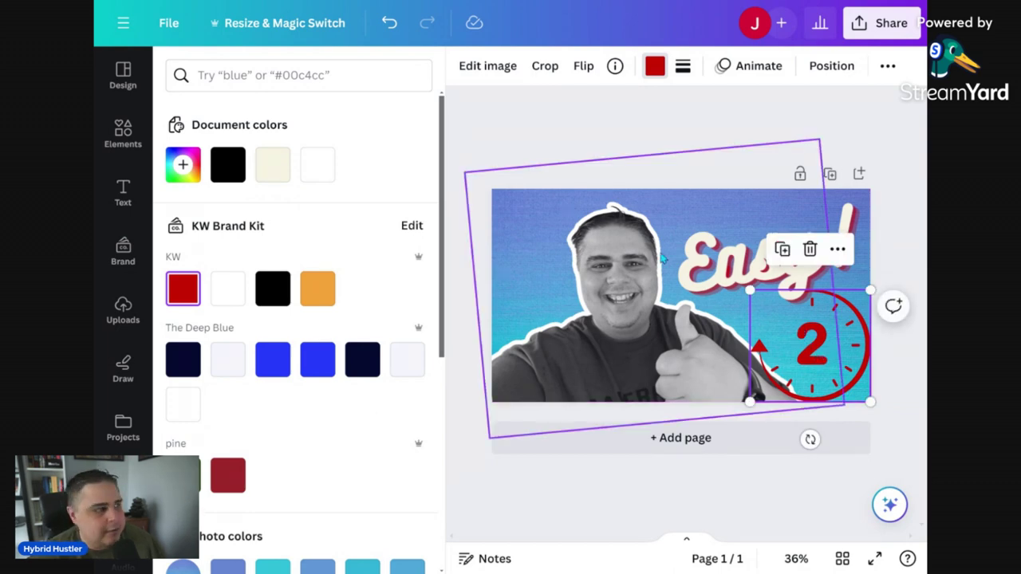
Fade the red '2' timer by lowering its transparency
left_click(887, 67)
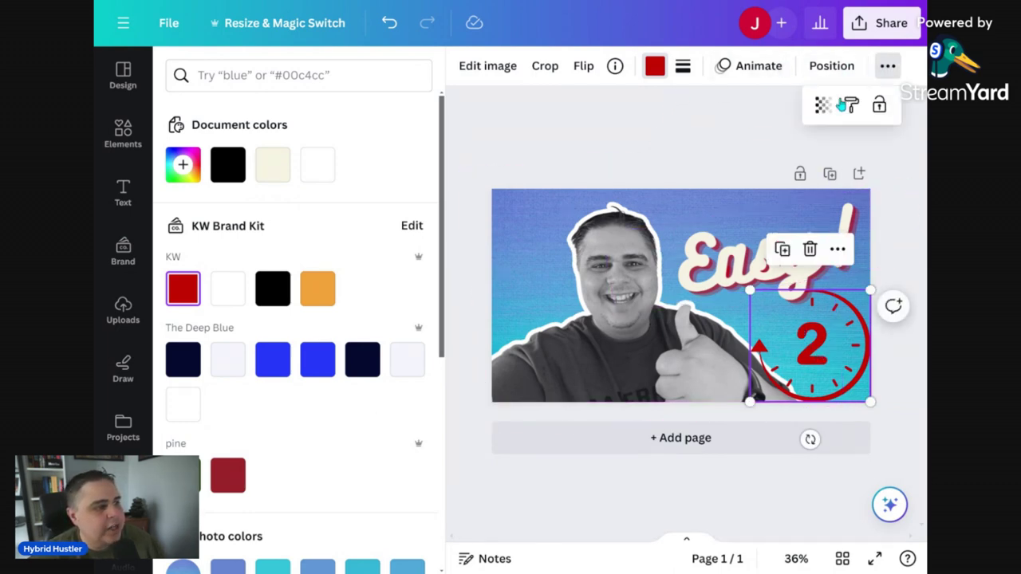
left_click(824, 102)
left_click(877, 146)
left_click_drag(878, 147, 850, 146)
key("Escape")
key("Escape")
key("Escape")
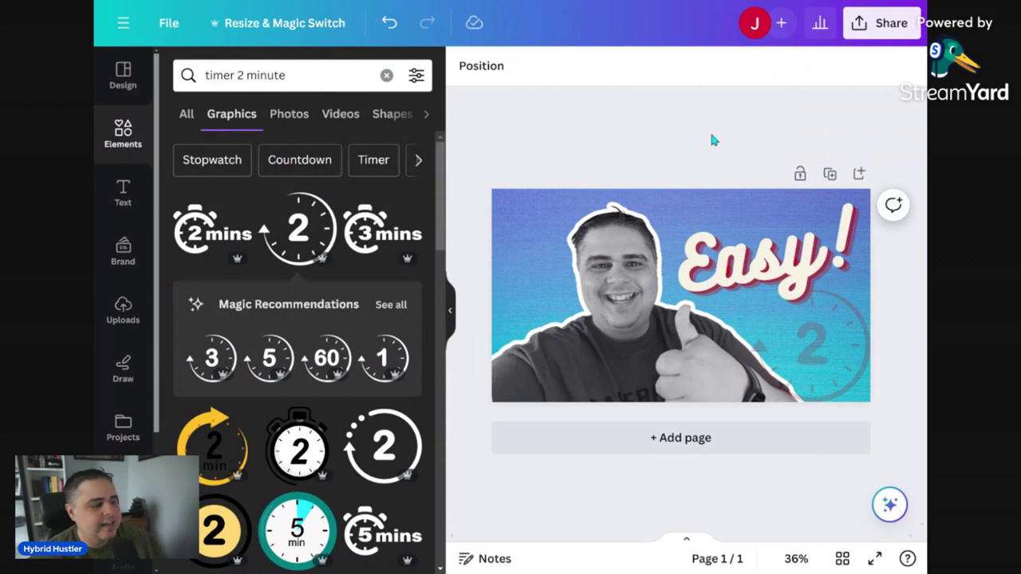
left_click(803, 392)
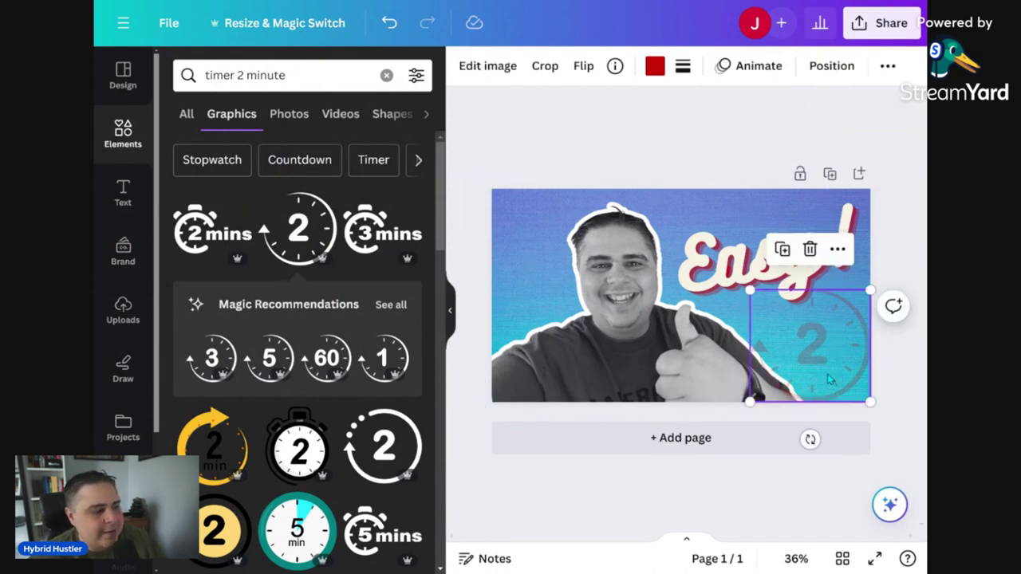
left_click(828, 70)
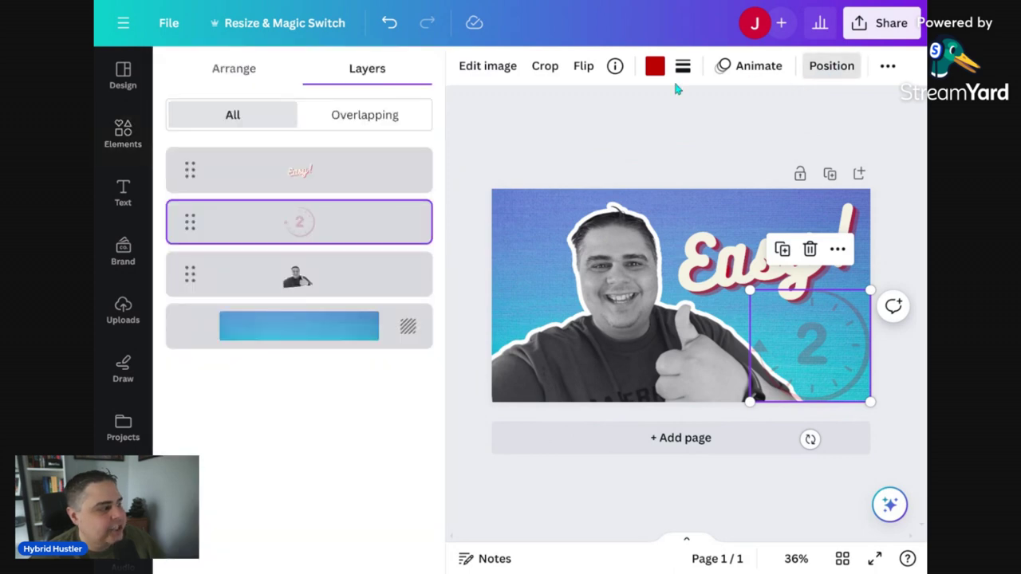
Send the red clock back one layer and tilt it to -11°
left_click(234, 72)
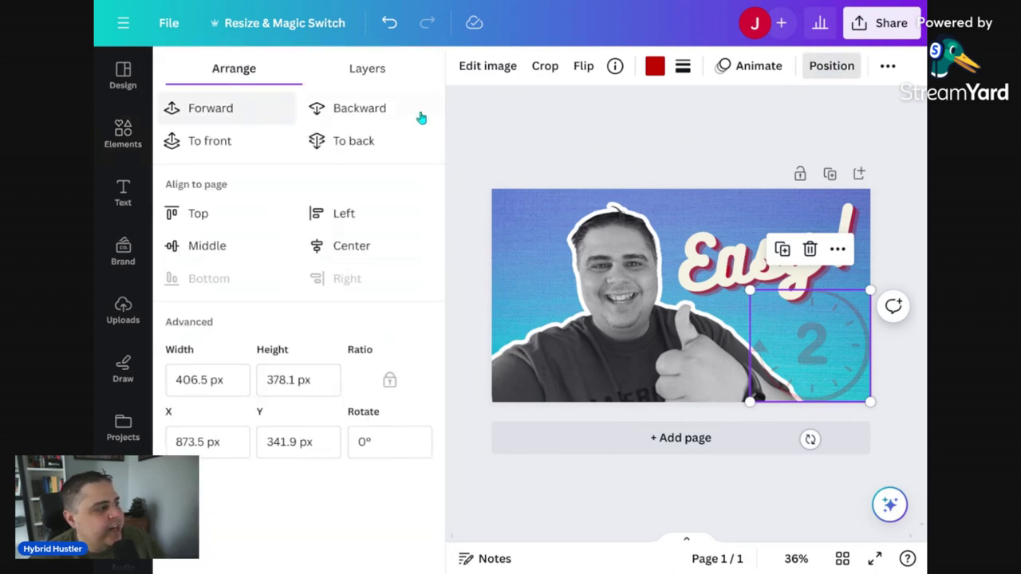
left_click(365, 112)
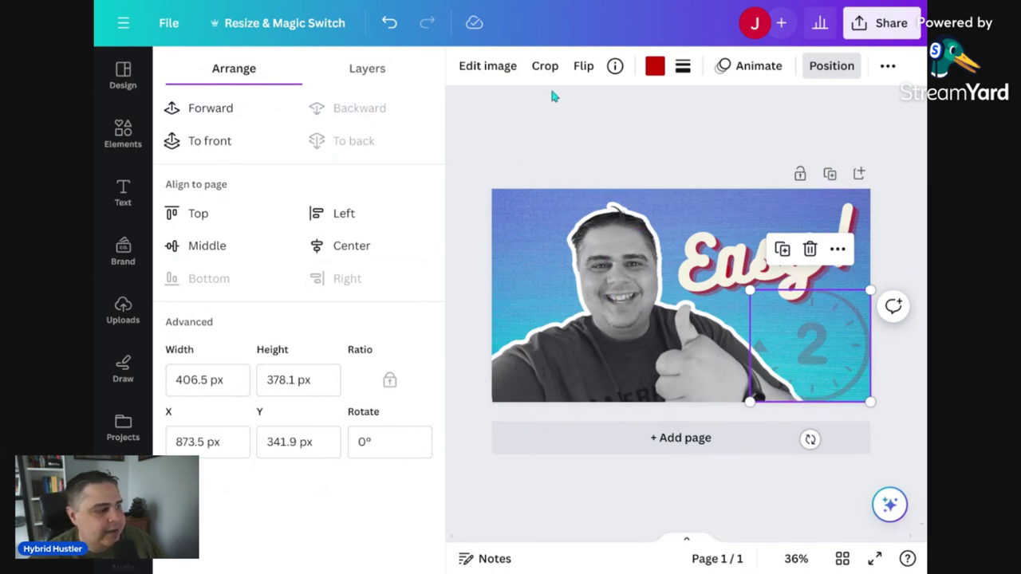
left_click(830, 66)
left_click(853, 345)
left_click(853, 344)
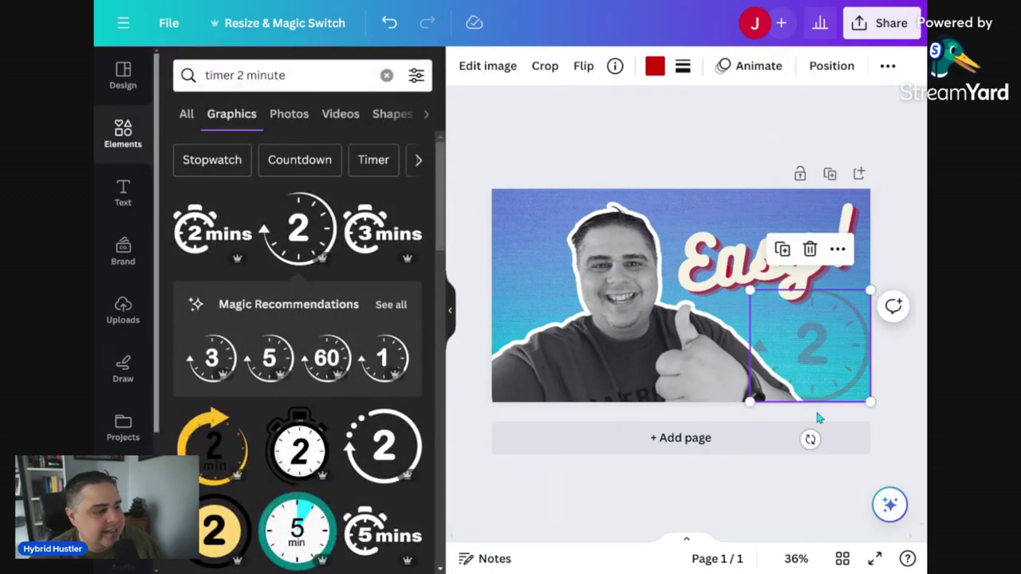
left_click_drag(809, 427, 829, 433)
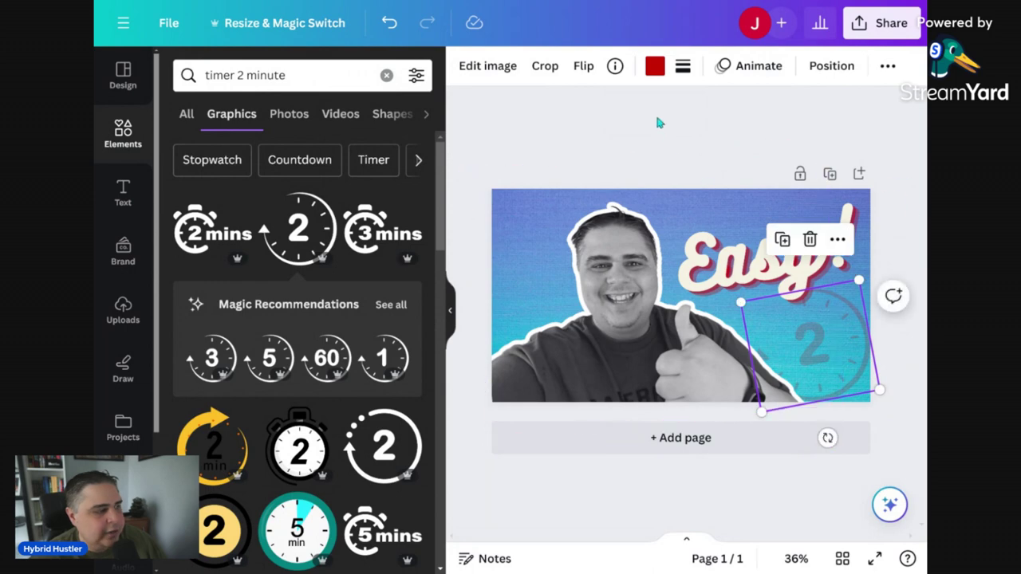
left_click(715, 148)
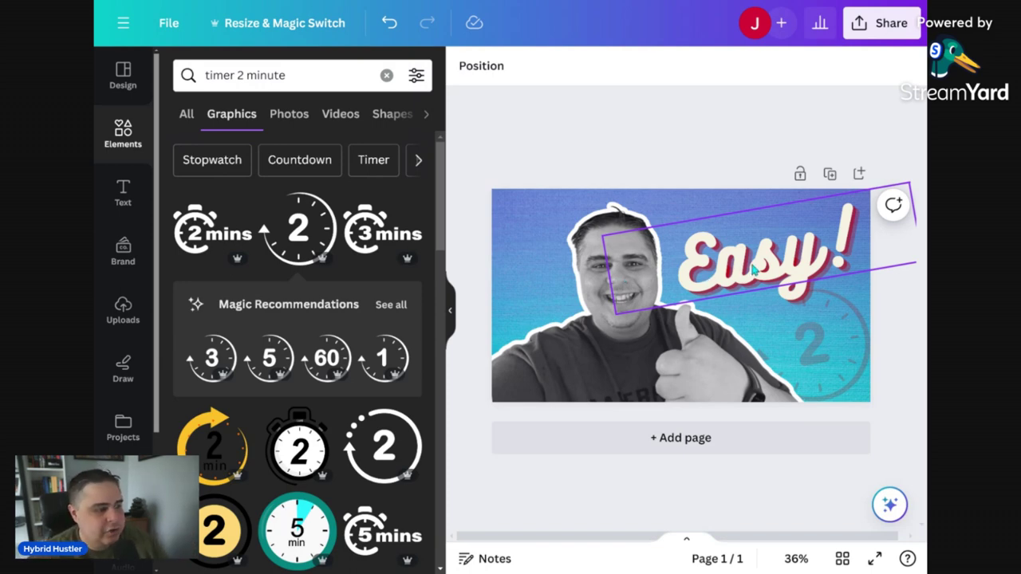
Move 'Easy!' upward, enlarge the clock and shift it left, then select its layer
left_click_drag(766, 274, 608, 143)
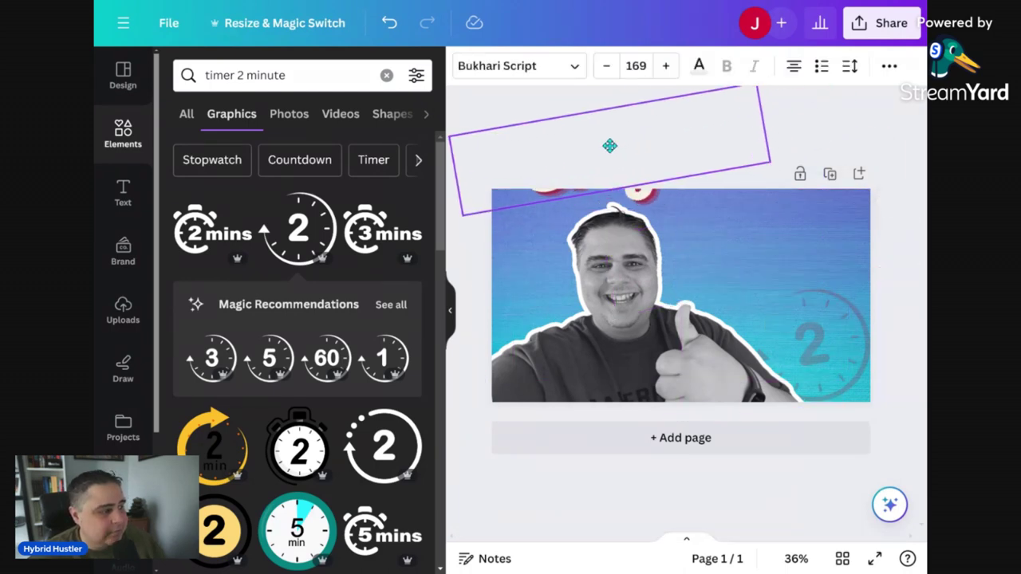
left_click(843, 359)
left_click_drag(842, 372, 894, 339)
left_click_drag(855, 307, 830, 303)
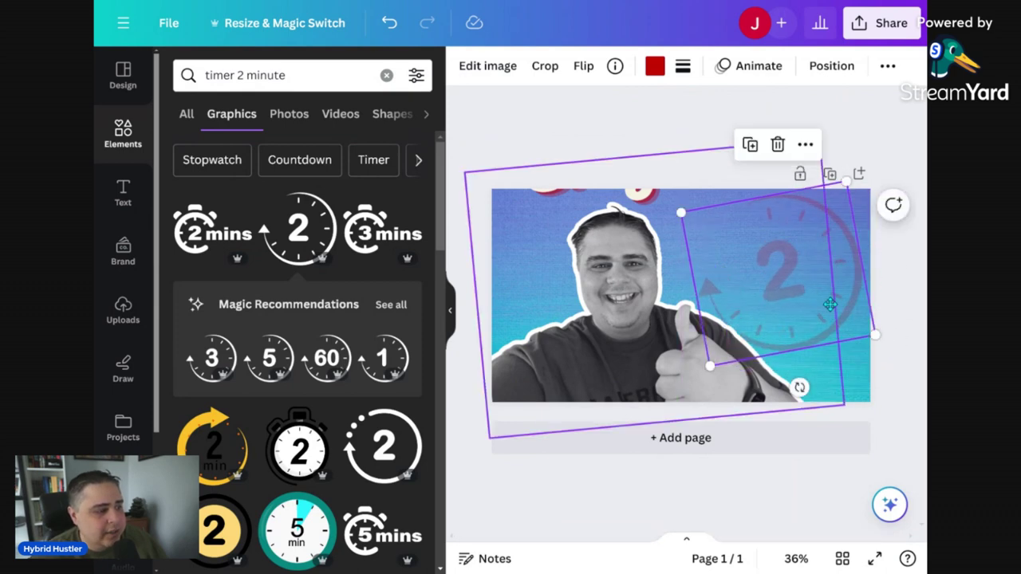
left_click(893, 141)
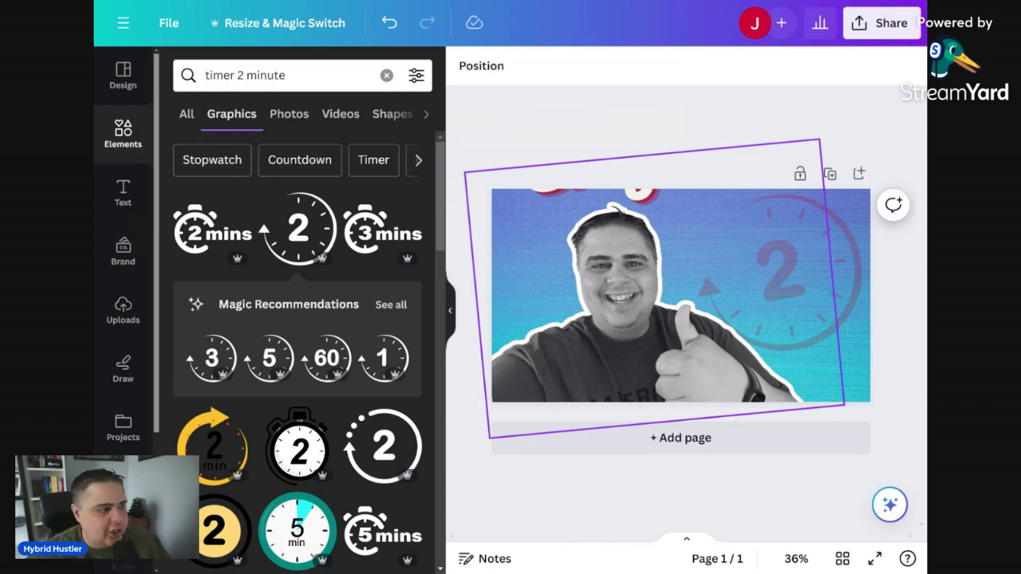
left_click(480, 65)
left_click(284, 276)
Delete the timer, move 'Easy!' back right of the face, and start an Elements search
key("Delete")
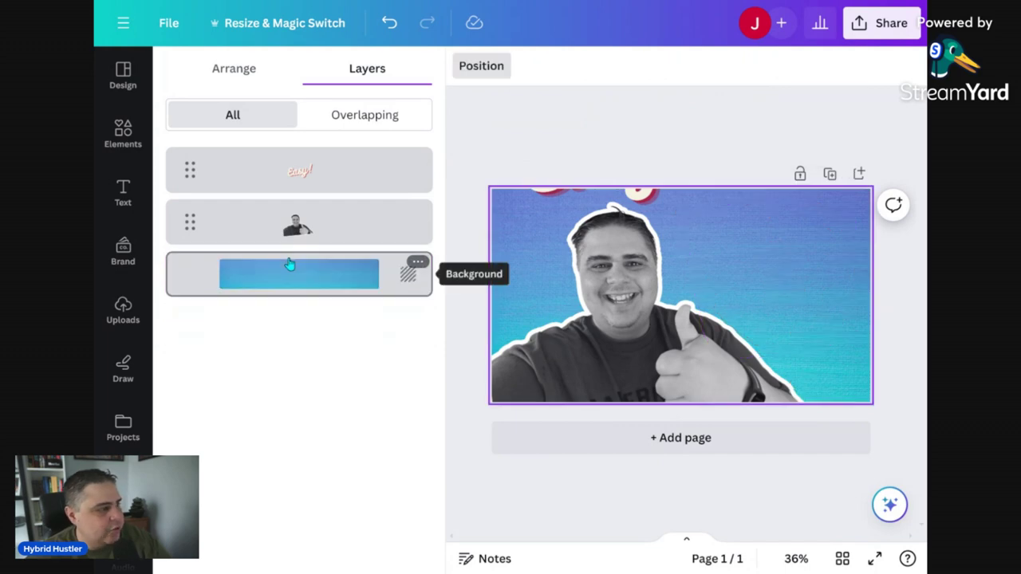
left_click(277, 188)
left_click_drag(558, 188, 703, 276)
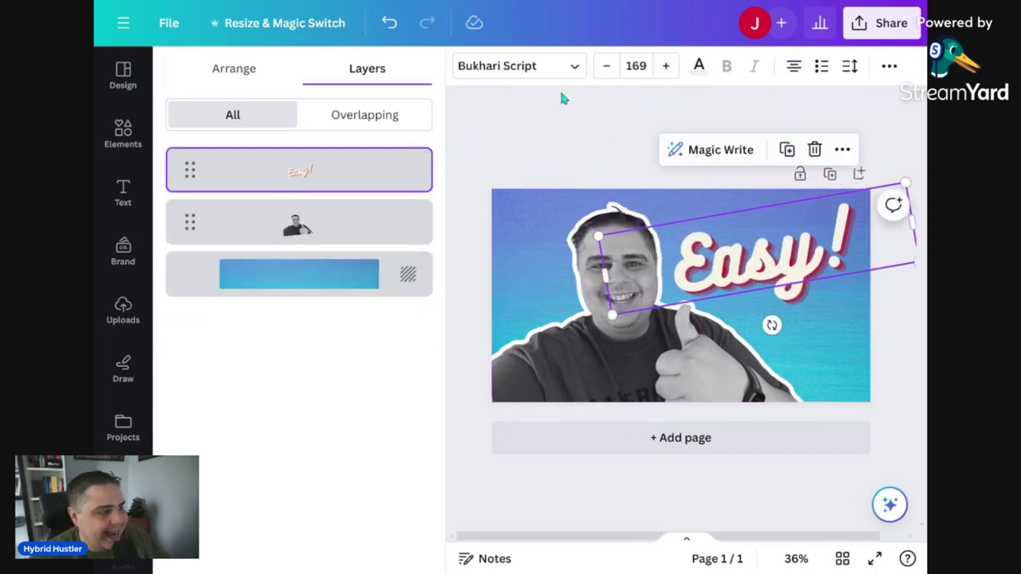
left_click(557, 117)
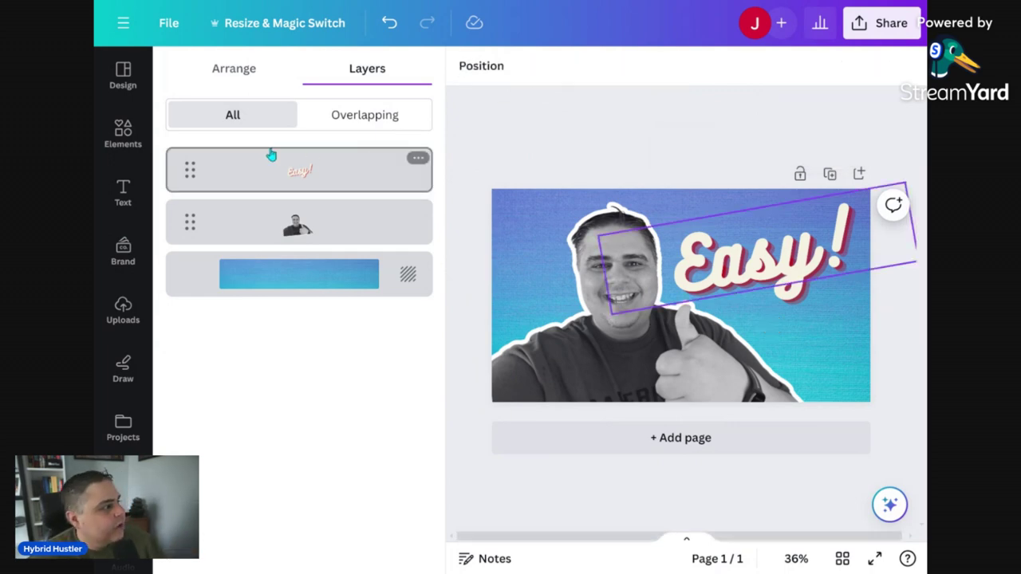
left_click(124, 134)
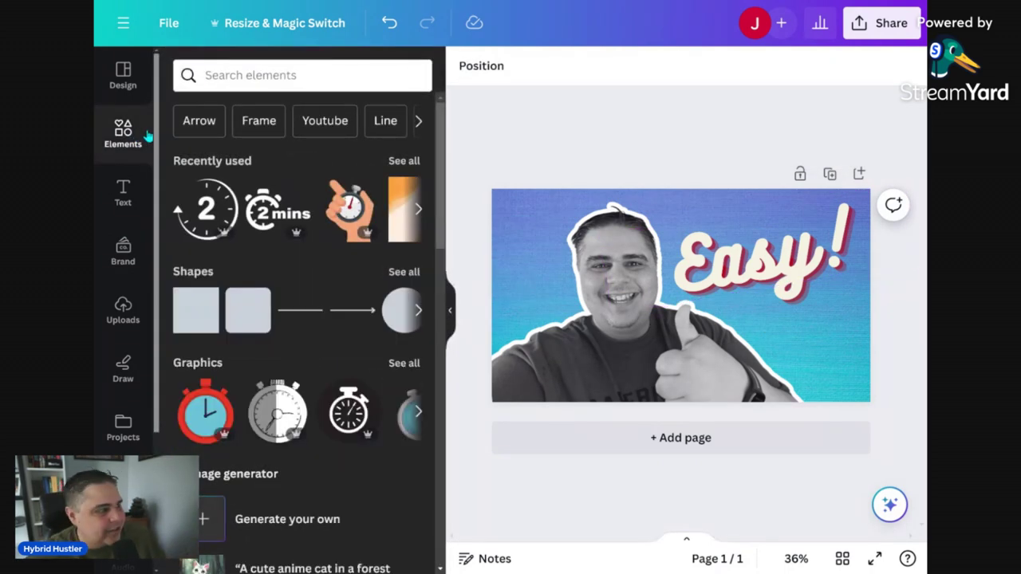
left_click(325, 80)
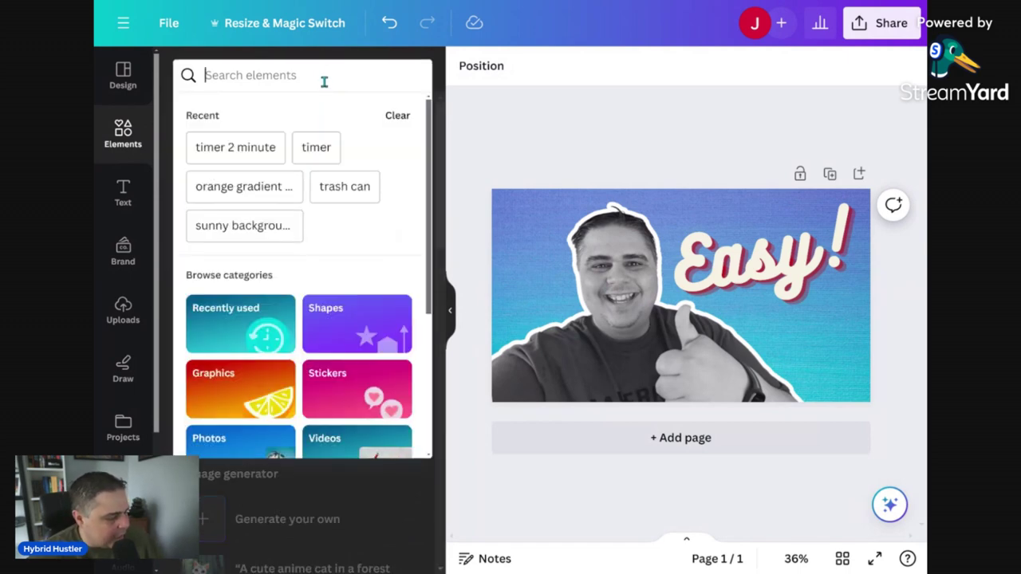
Search Elements for 'gradient', then 'light effect', and add a light-flare graphic
type("g")
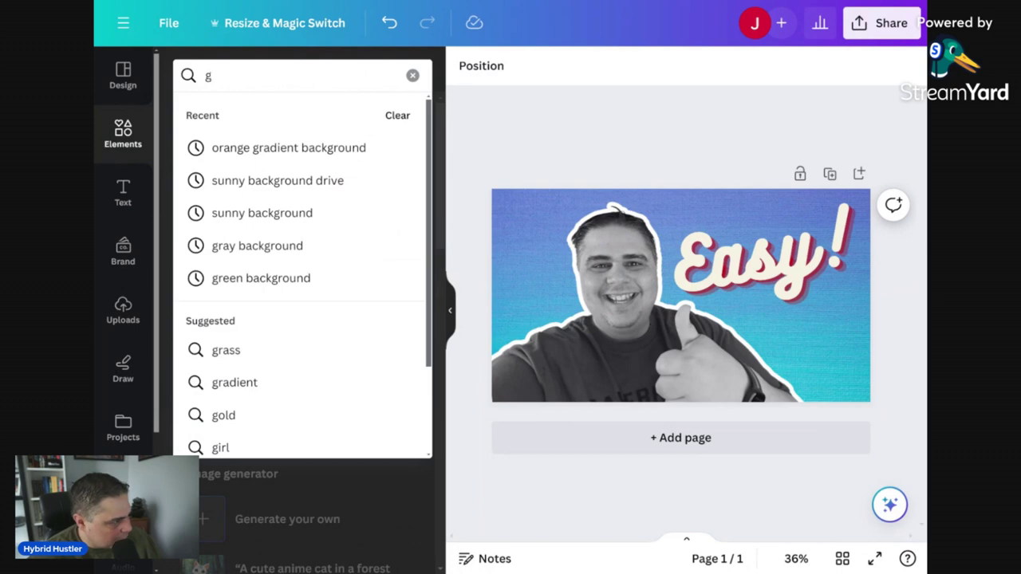
left_click(276, 390)
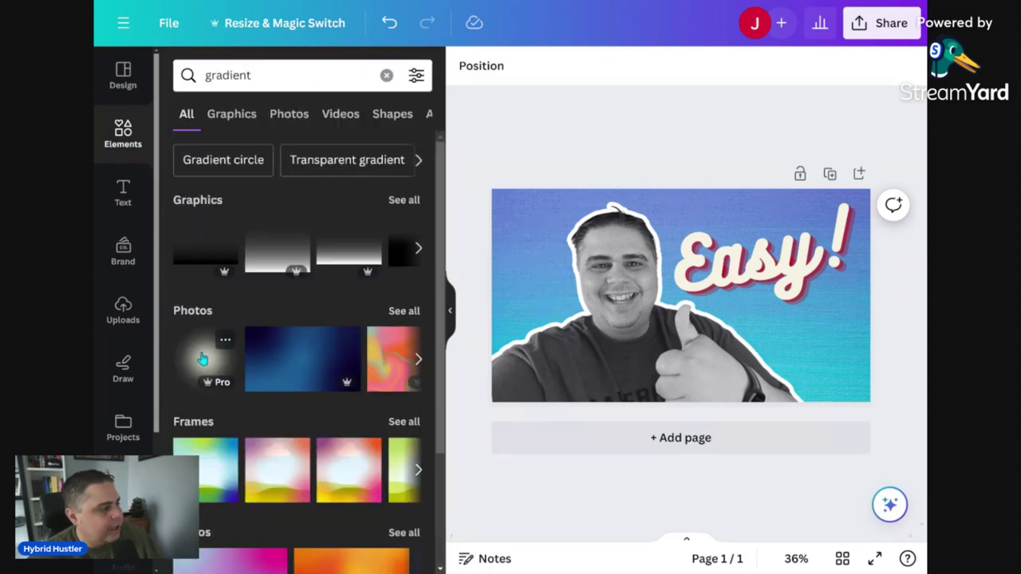
left_click(254, 77)
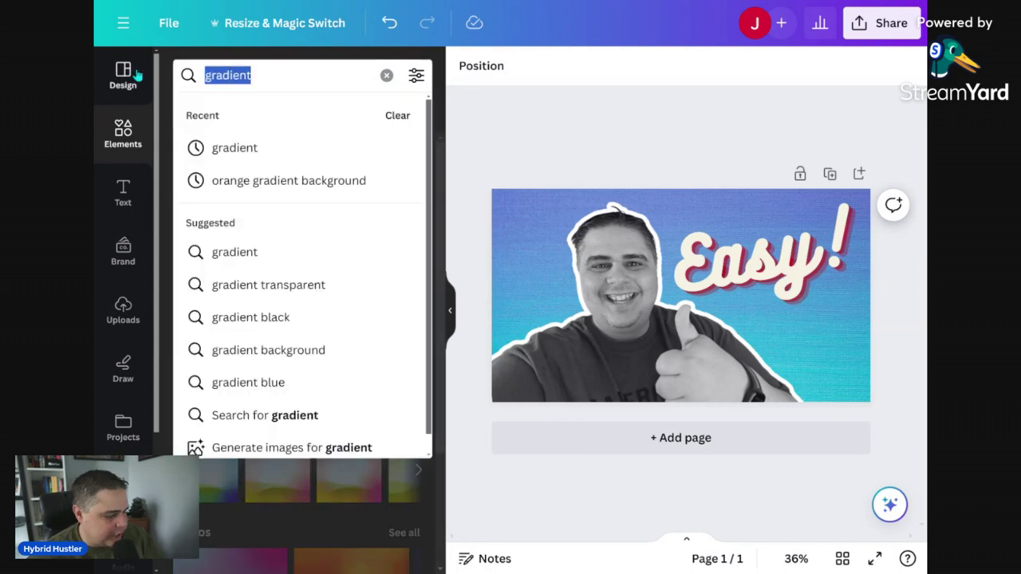
key("BackSpace")
type("light")
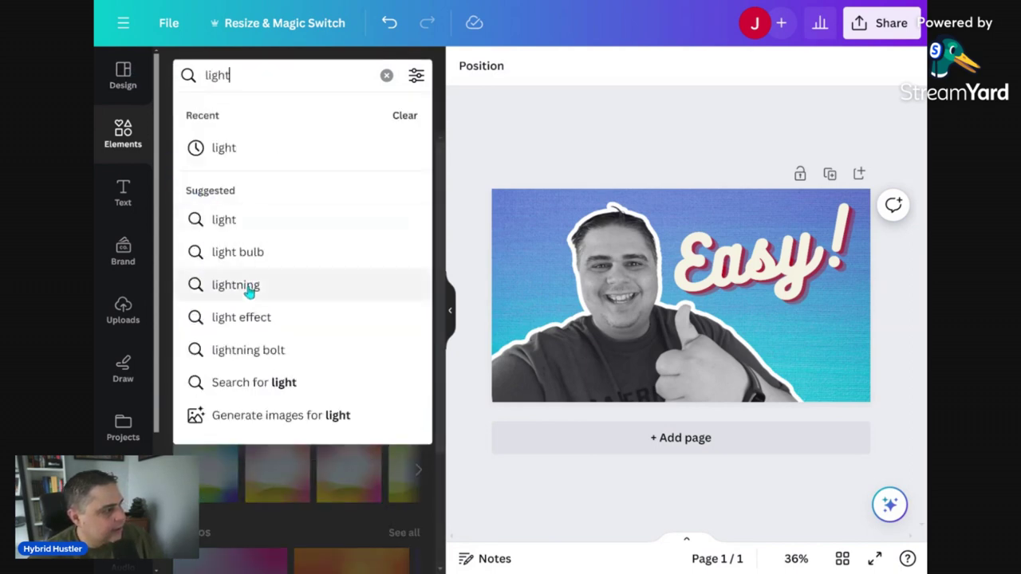
left_click(248, 317)
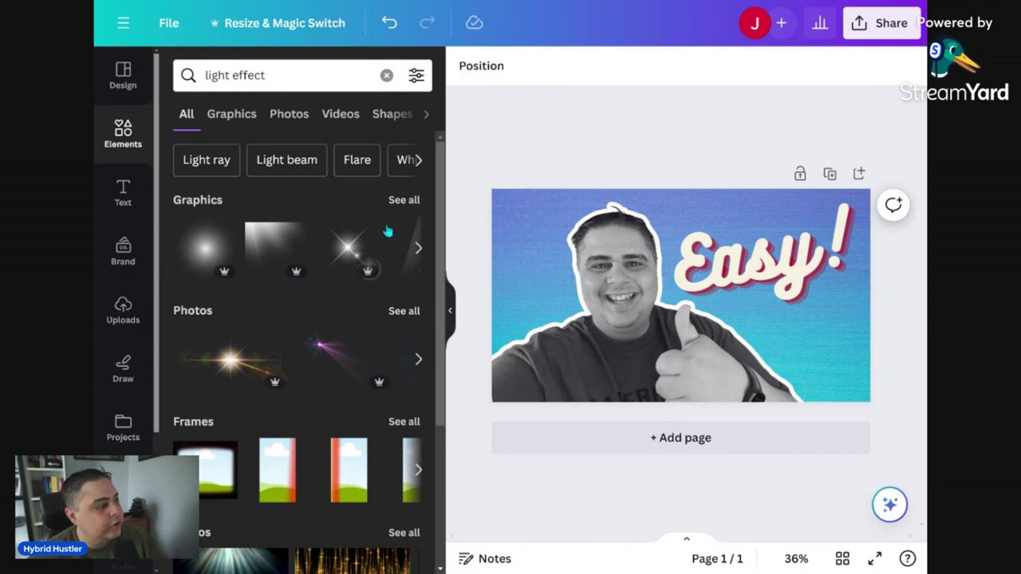
left_click(340, 254)
Try the light flare on the face, top-right and top-left, then delete it
left_click_drag(674, 306, 571, 233)
left_click(728, 136)
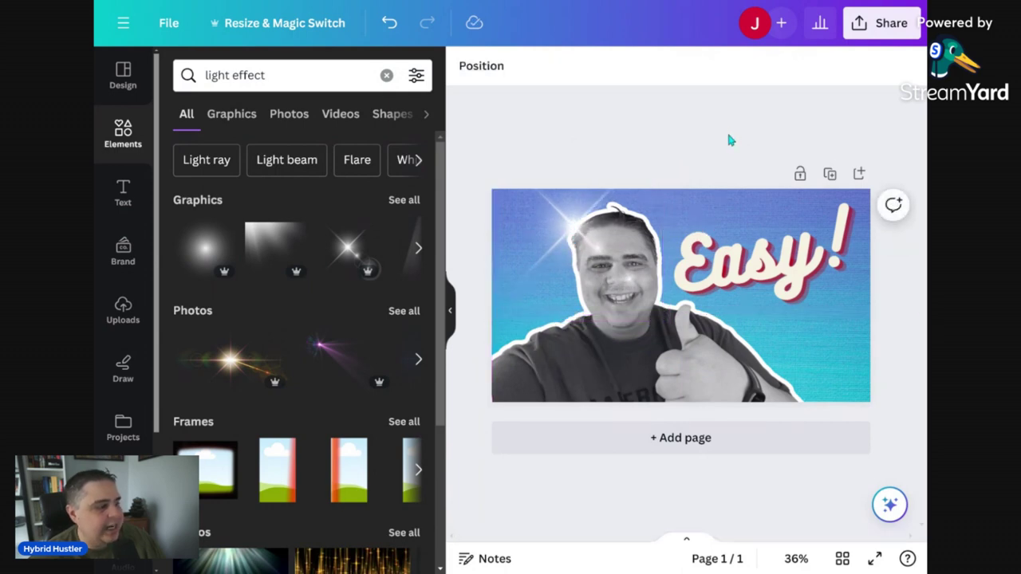
left_click(571, 231)
left_click_drag(569, 226, 835, 261)
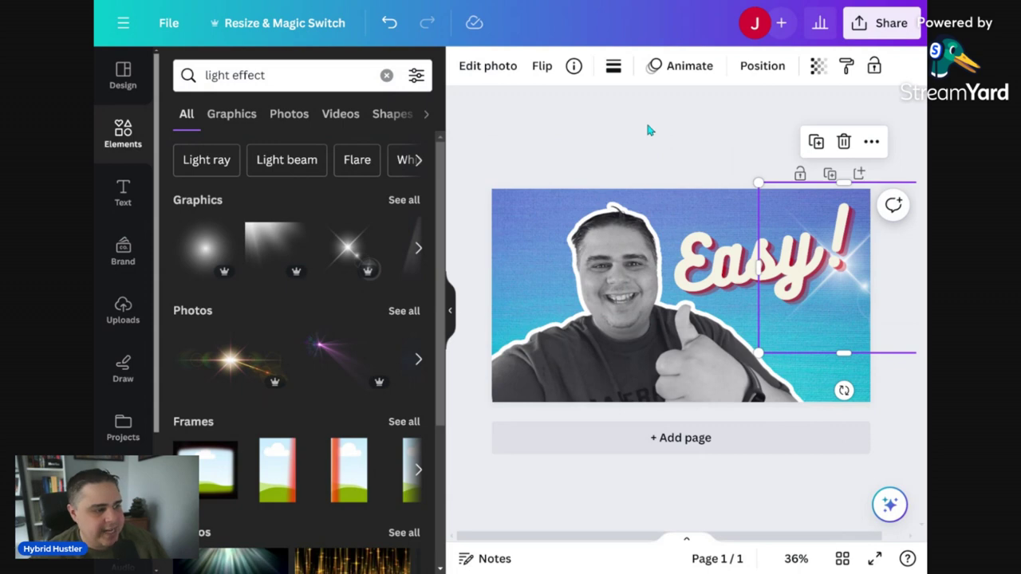
left_click_drag(855, 284, 516, 214)
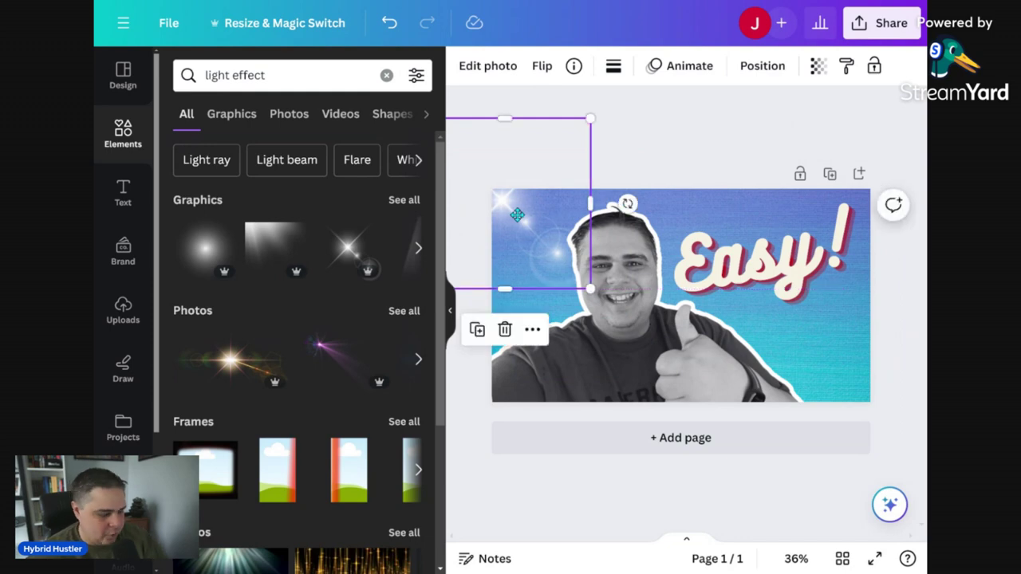
key("Delete")
Add a light-beam graphic and place it in the top-left corner
left_click(273, 247)
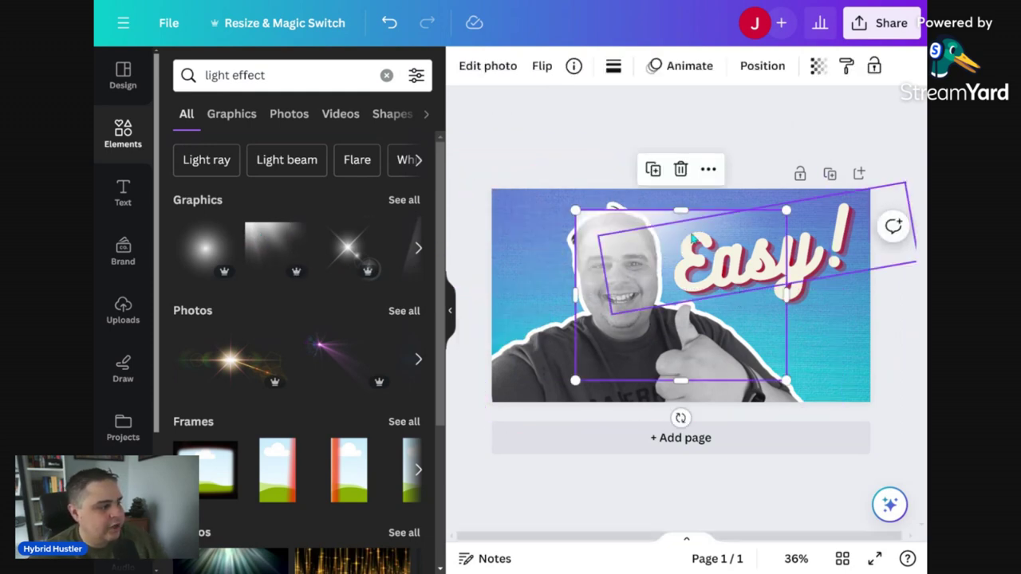
left_click_drag(684, 323, 574, 285)
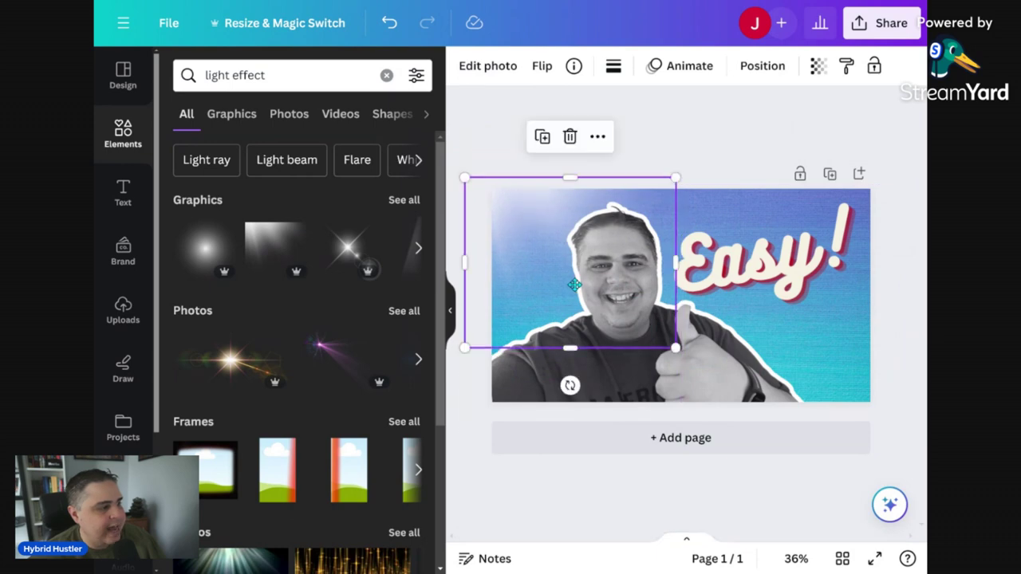
left_click(770, 139)
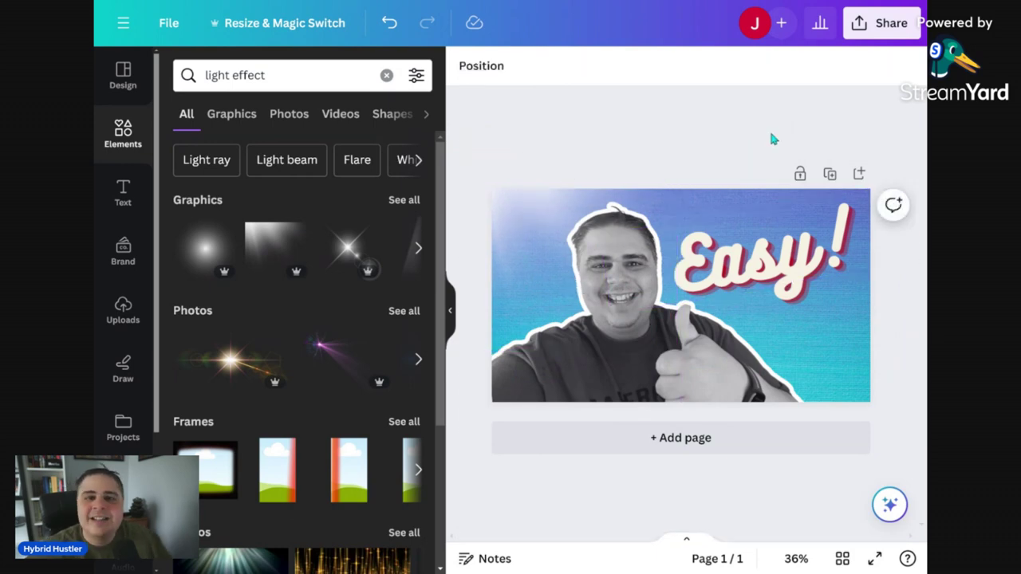
Search Elements for 'grunge' and add the first grunge texture graphic
triple_click(276, 77)
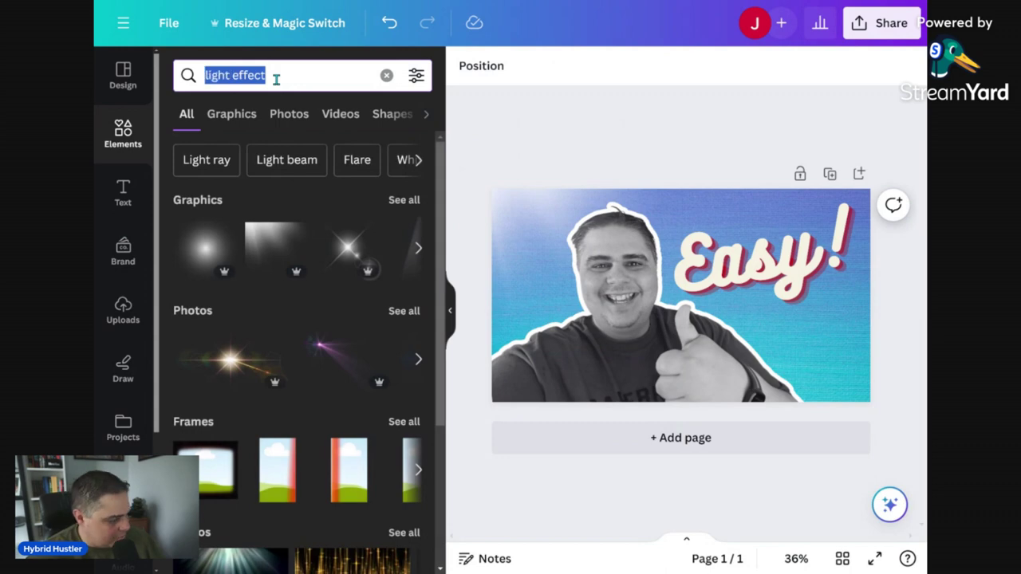
type("grunge")
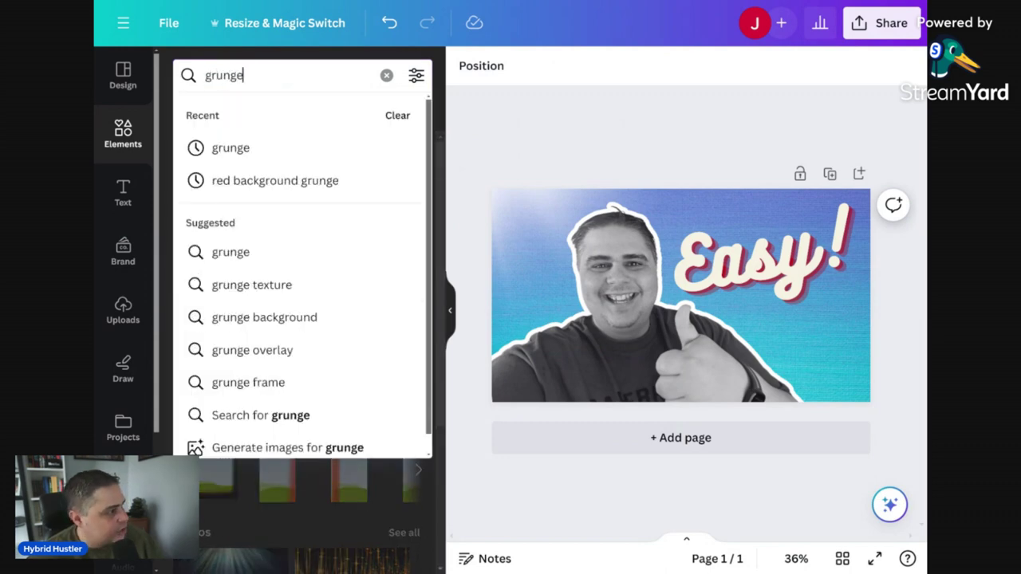
left_click(263, 149)
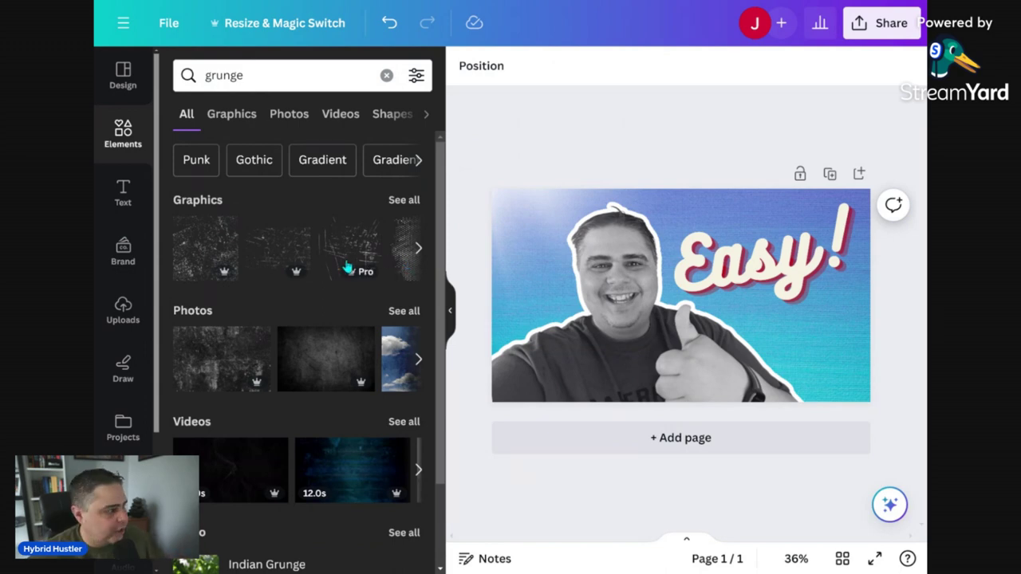
left_click(202, 253)
Enlarge the grunge texture to full height and position it over the right half
left_click_drag(718, 313, 564, 237)
left_click_drag(577, 274, 742, 355)
left_click_drag(630, 331, 790, 324)
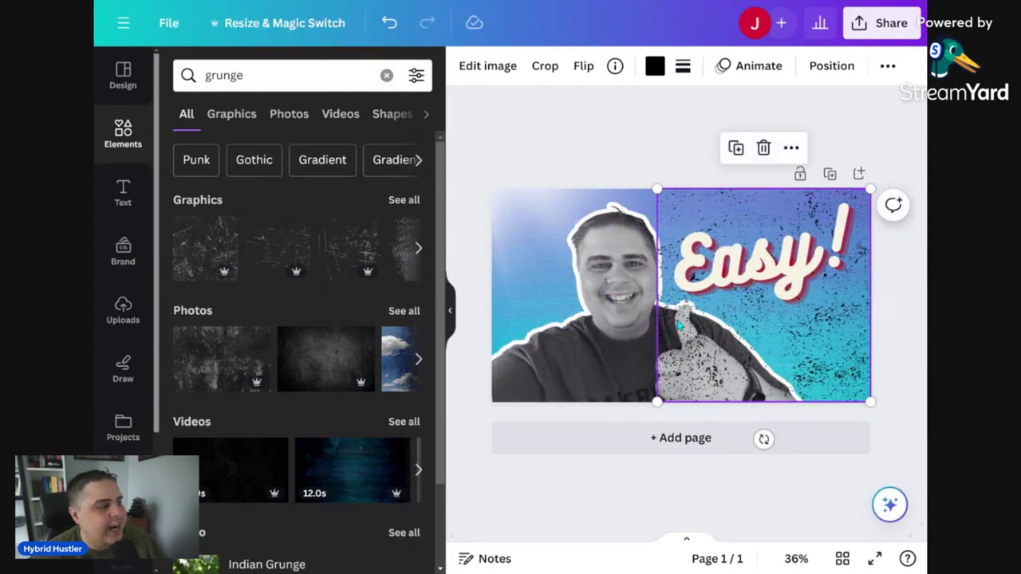
left_click(830, 67)
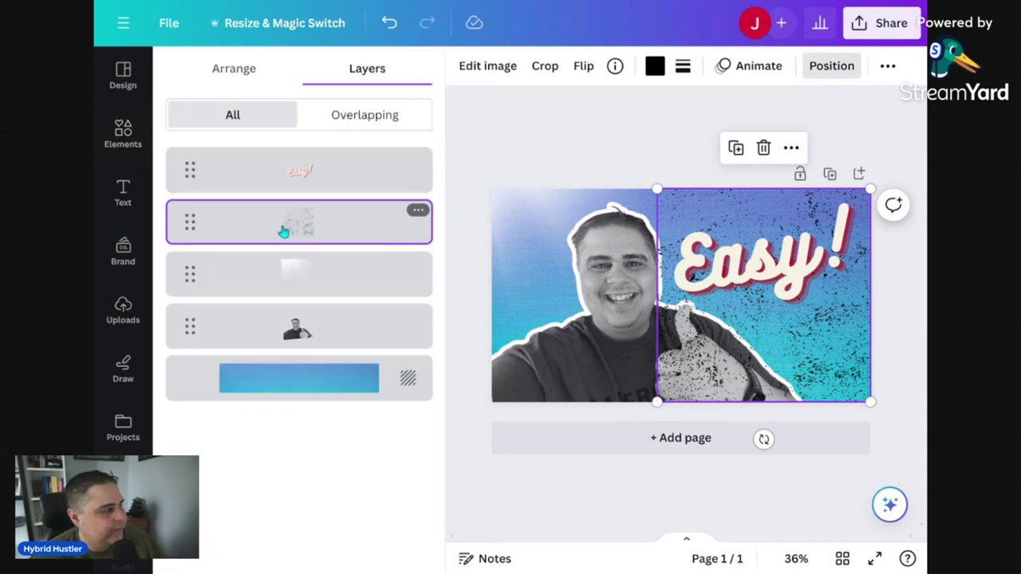
Send the grunge texture back, duplicate it over the left half, and push the copy behind the cutout
left_click(247, 68)
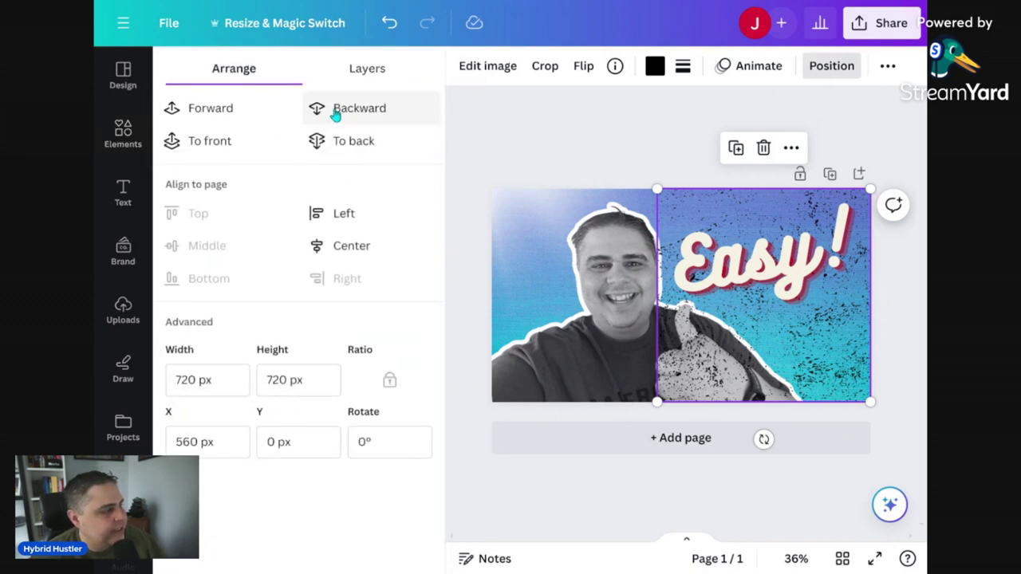
left_click(336, 112)
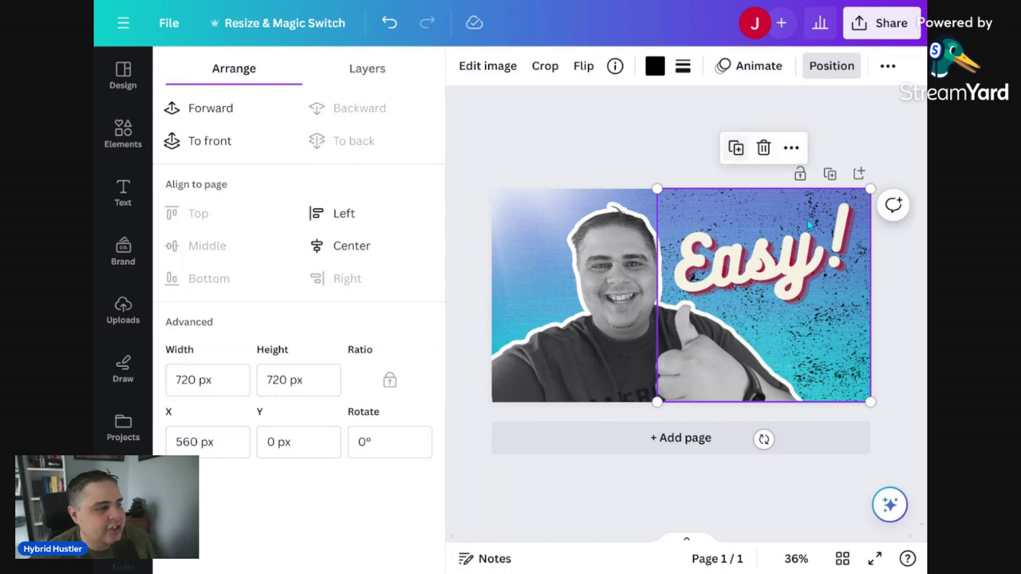
left_click(734, 148)
left_click_drag(814, 339, 640, 334)
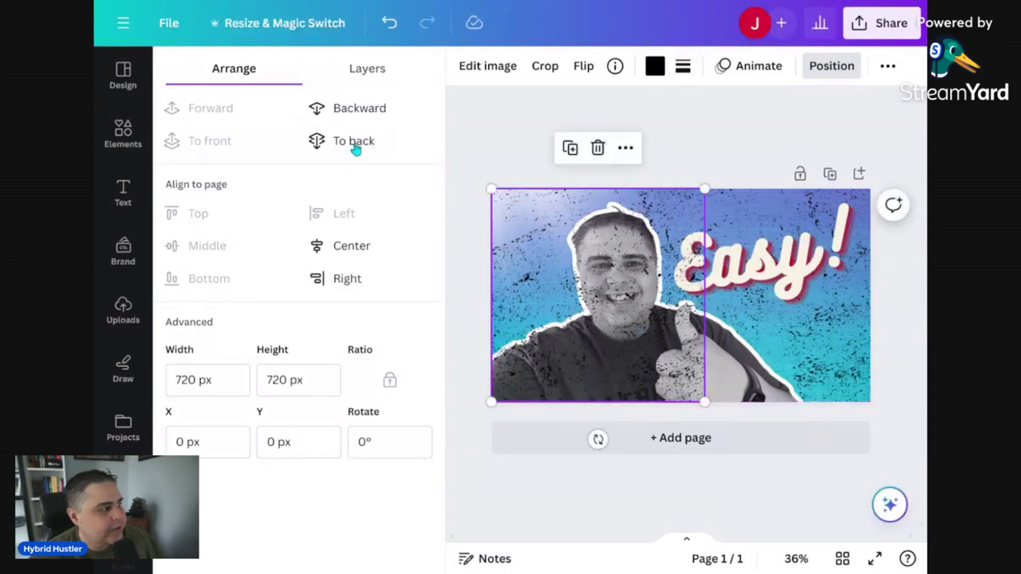
left_click(363, 117)
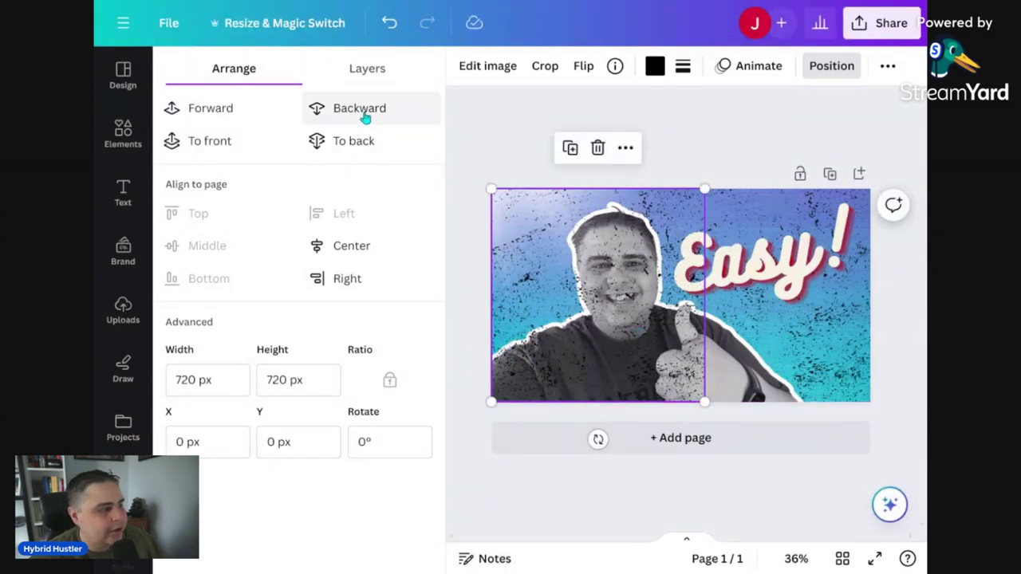
left_click(364, 116)
left_click(364, 116)
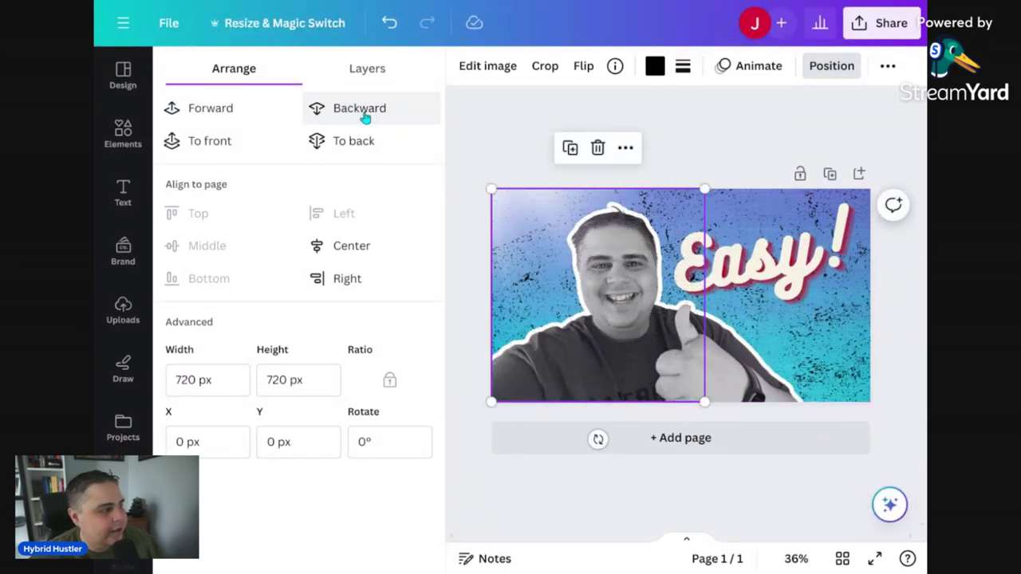
left_click(722, 112)
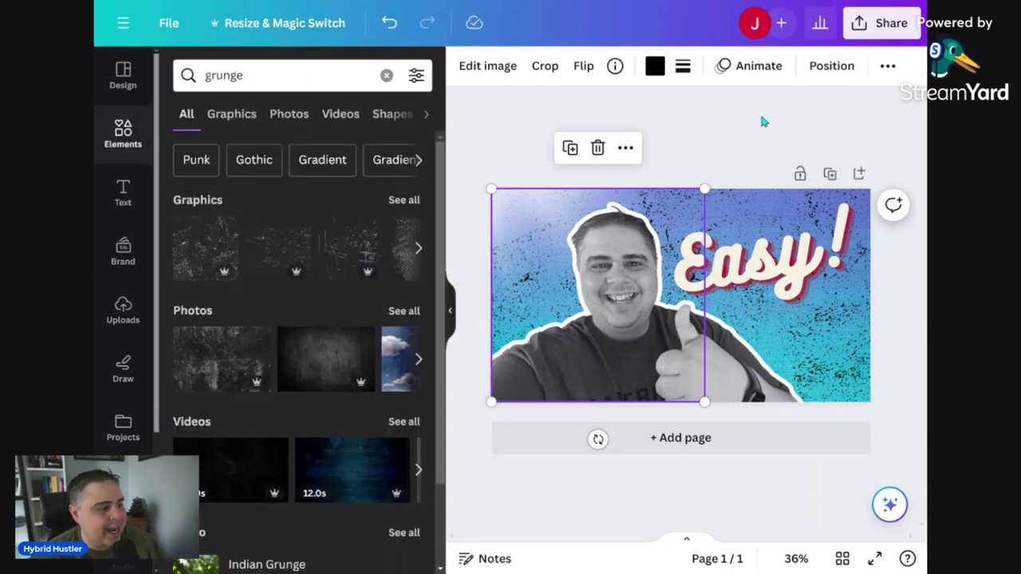
left_click(760, 111)
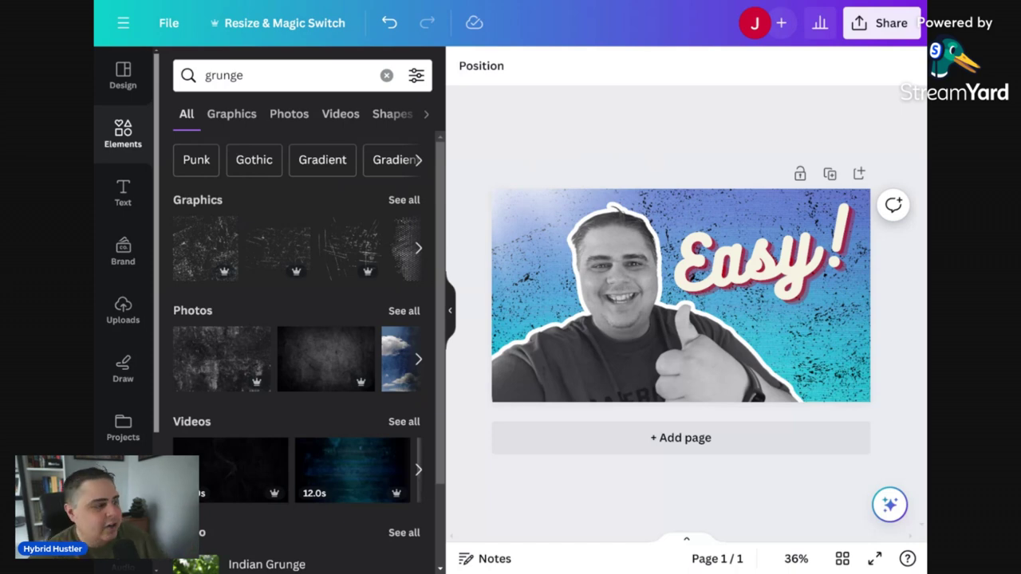
Delete the stray overlay piece at top-left and select the upper grunge layer in Layers
left_click(516, 204)
key("Delete")
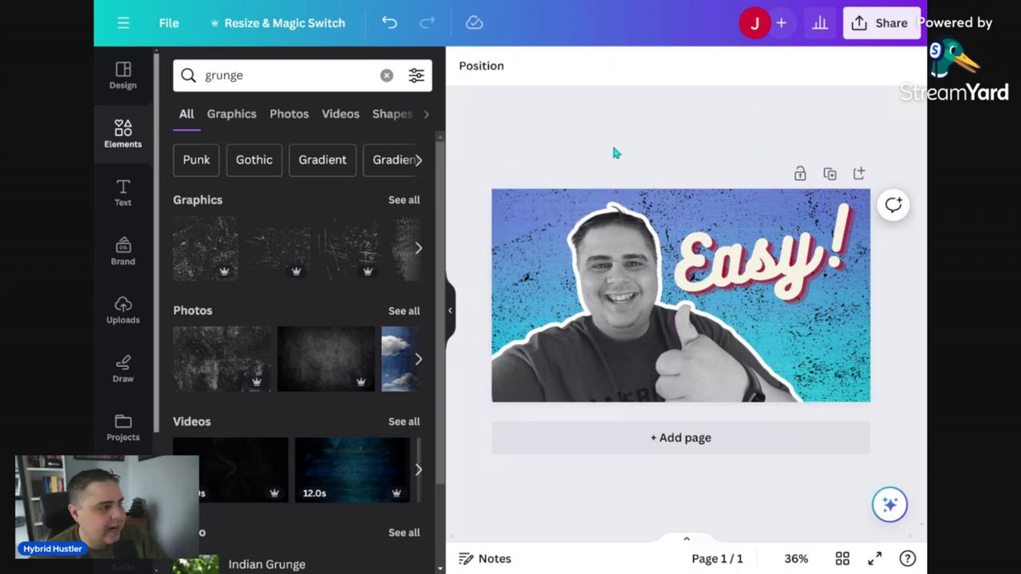
left_click(490, 70)
left_click(299, 277)
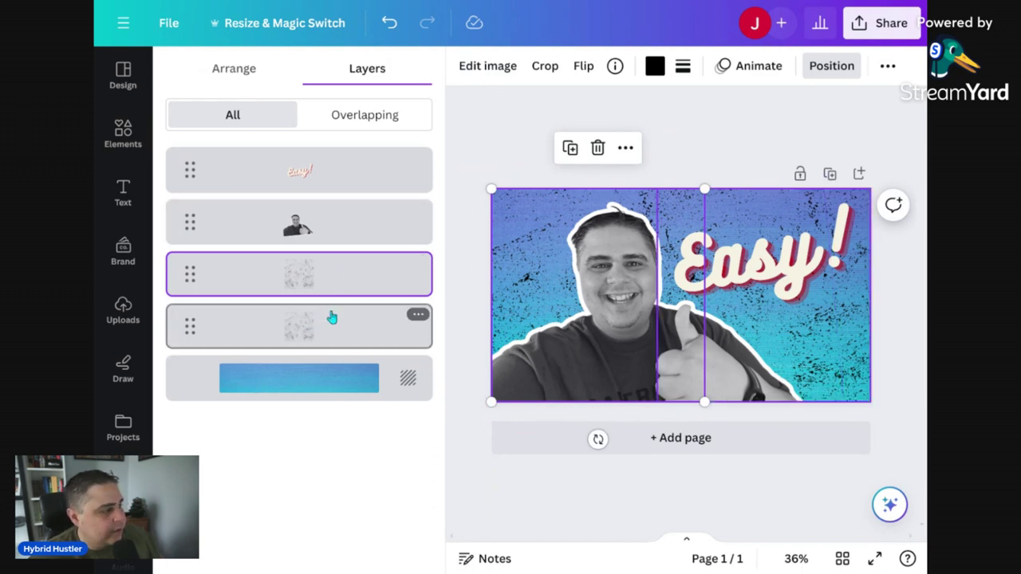
Select both grunge texture layers and lower their transparency to 28
left_click(331, 319, "shift")
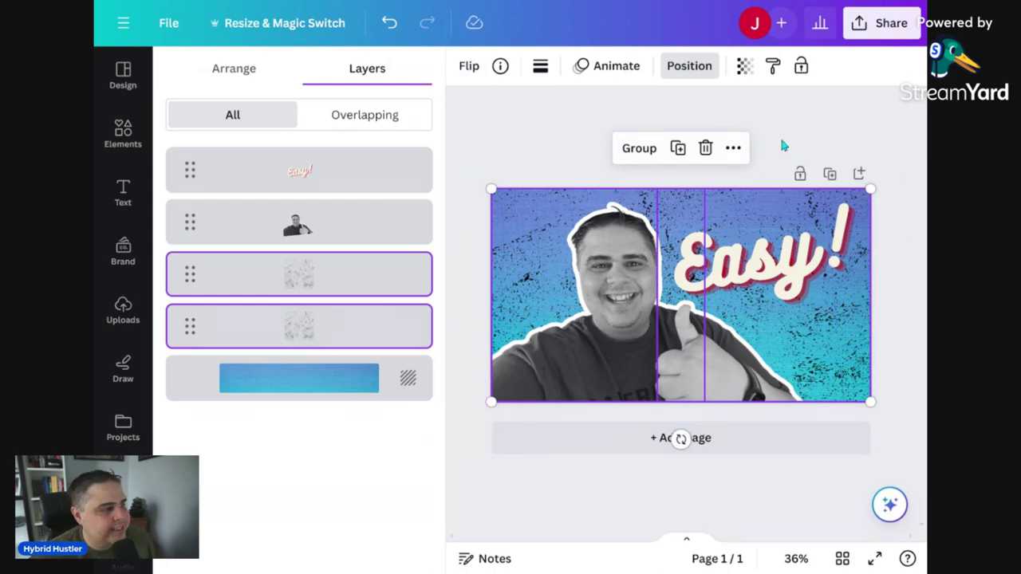
left_click(744, 68)
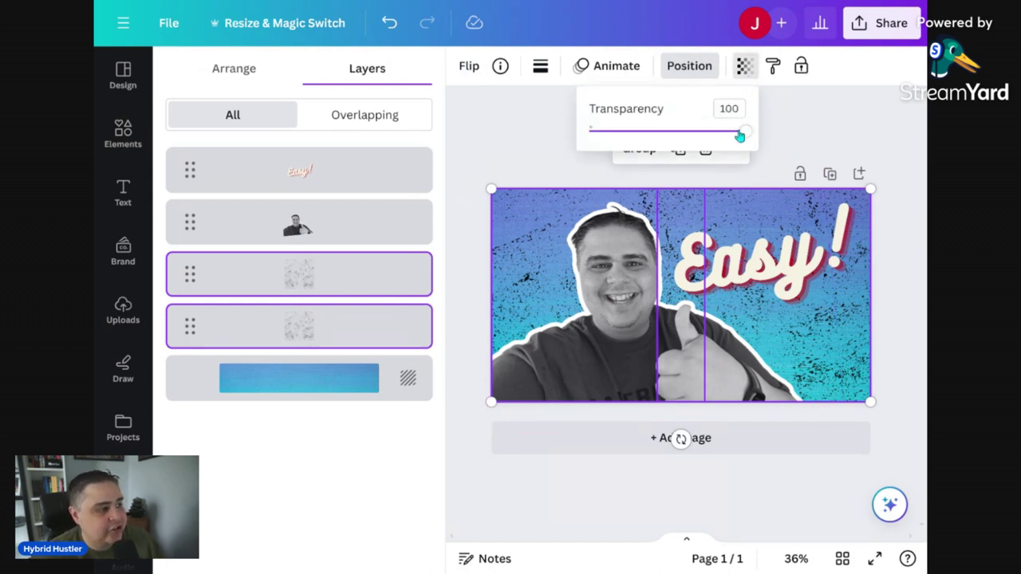
left_click_drag(743, 136, 633, 131)
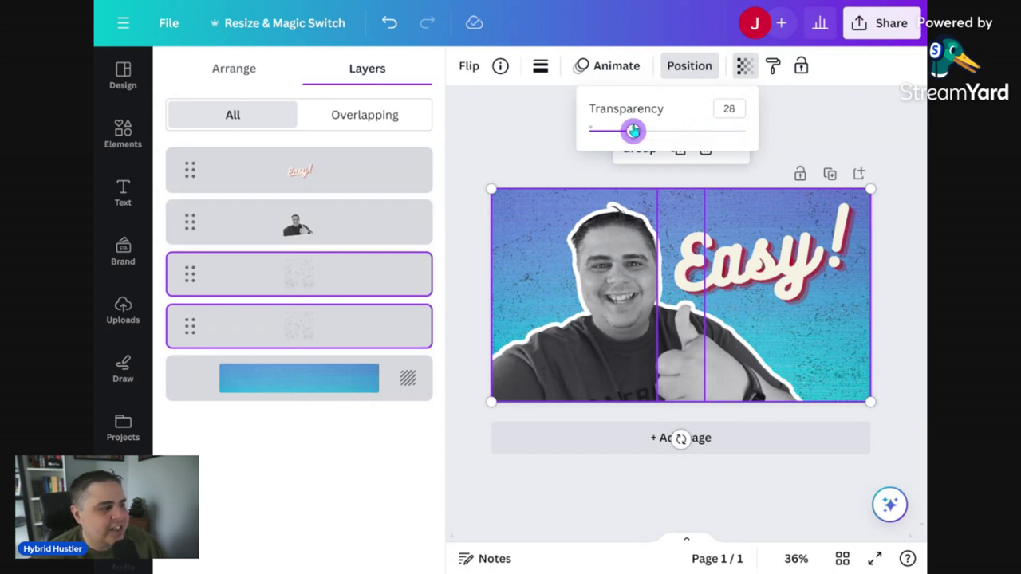
left_click(520, 120)
left_click(521, 121)
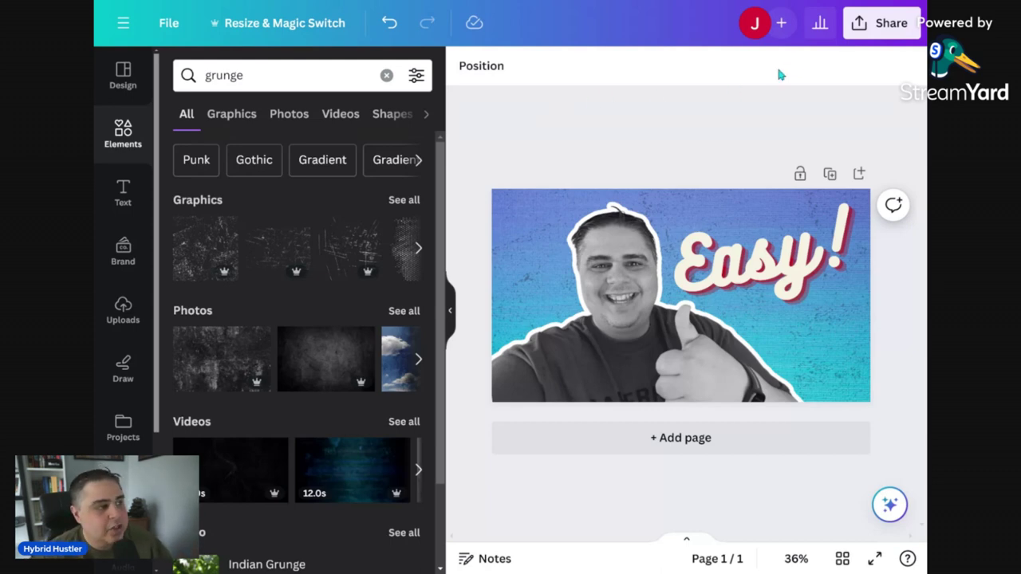
Export the design as PNG at size 1.5 (1,920 × 1,080 px) with Compress file ticked
left_click(880, 24)
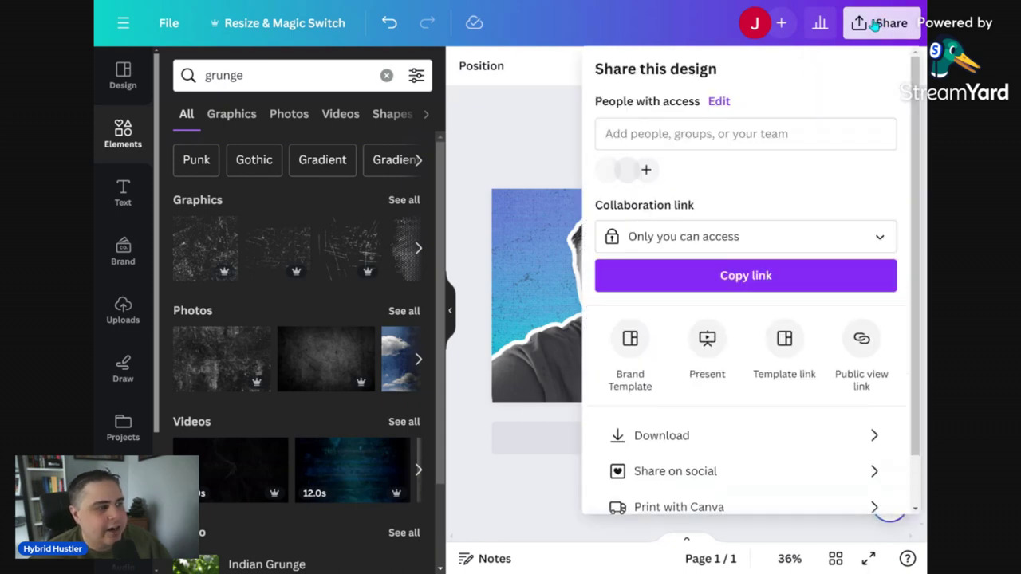
left_click(698, 438)
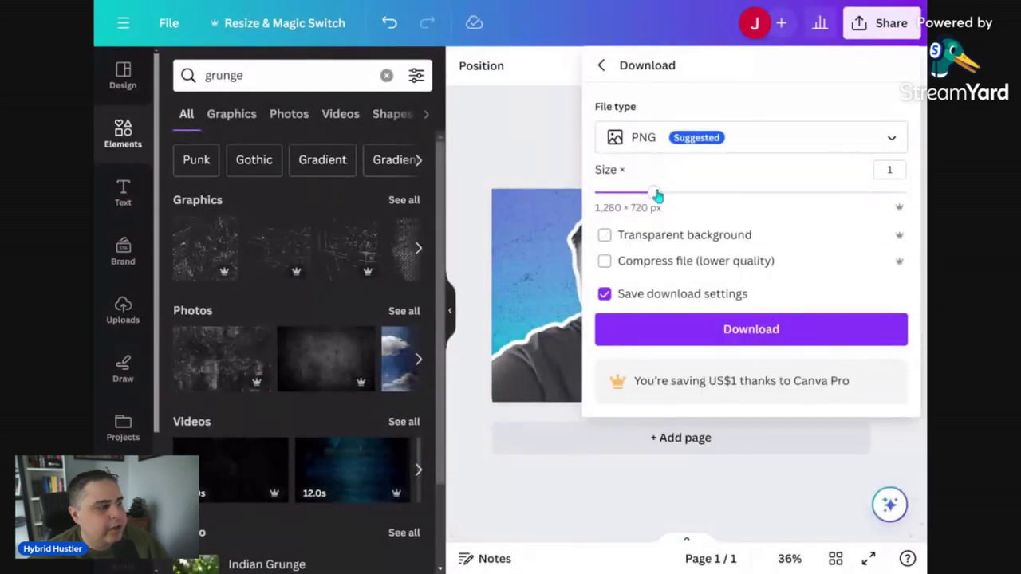
left_click_drag(652, 197, 709, 200)
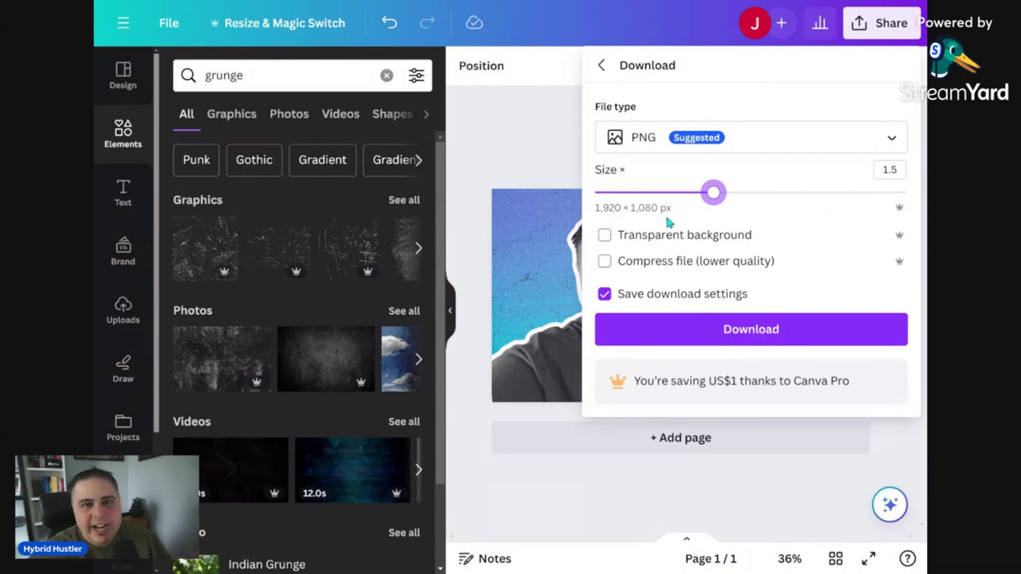
left_click(654, 267)
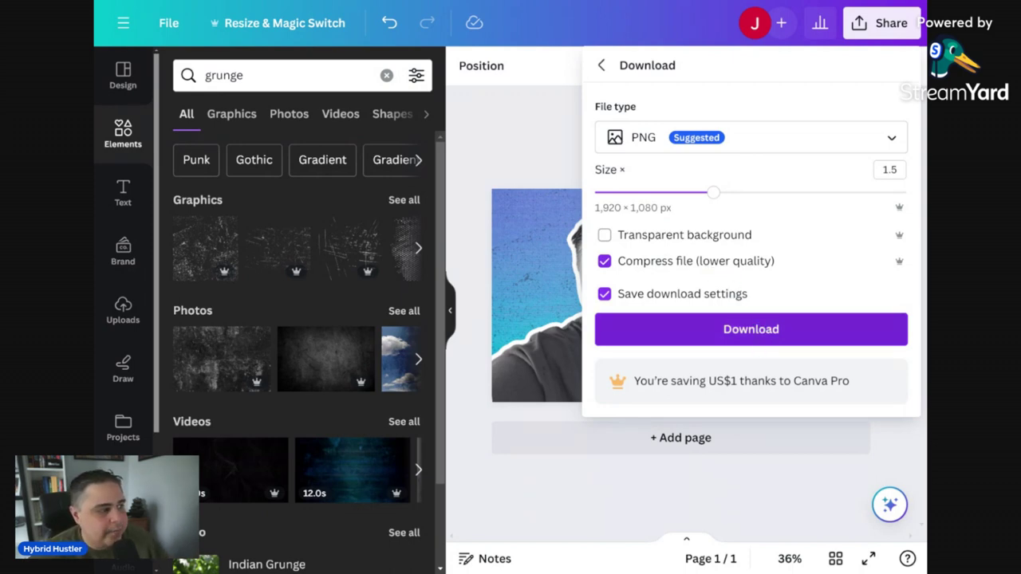
left_click(760, 330)
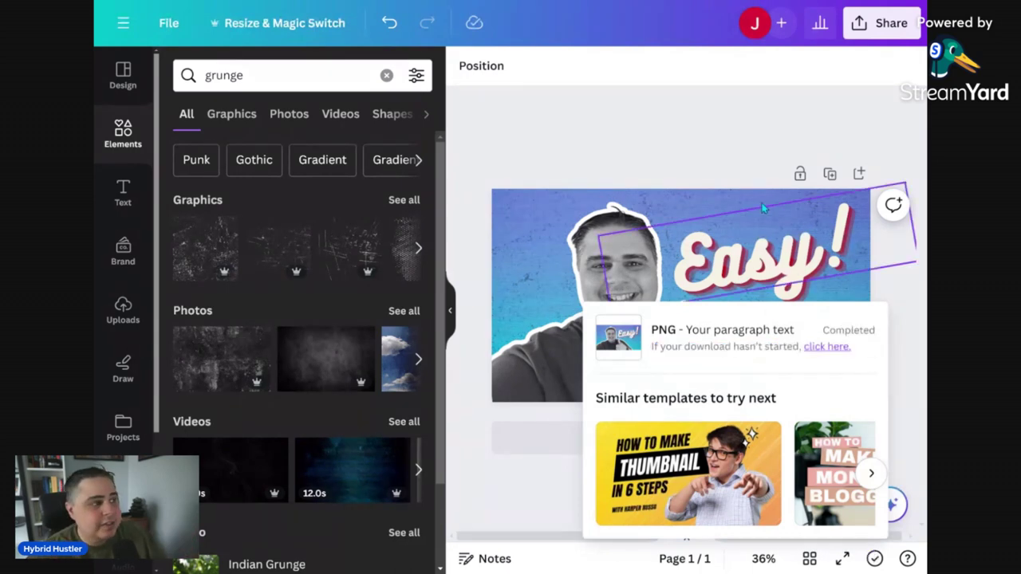
Close the download-completed notice and show the side menu with recent designs
left_click(731, 111)
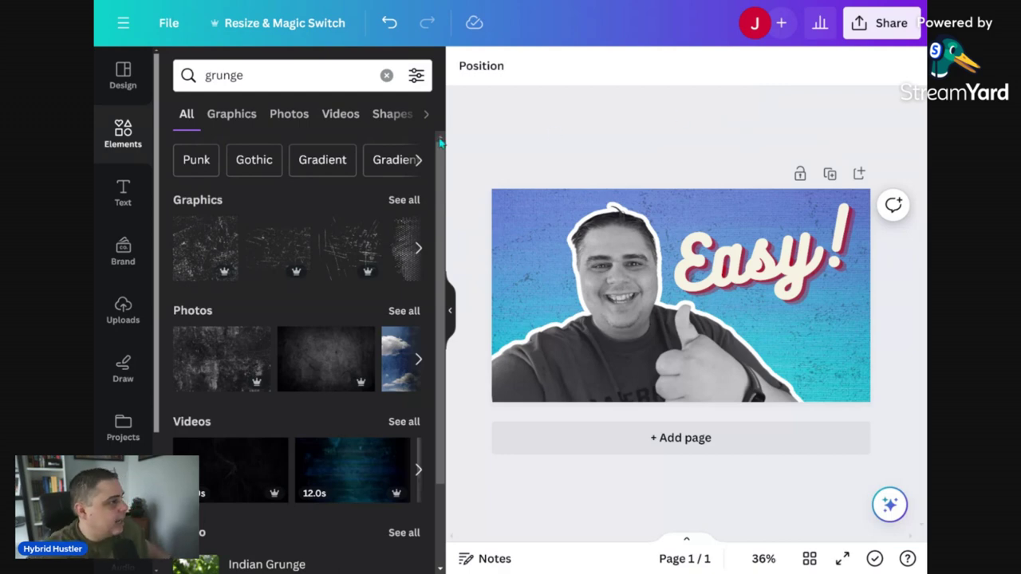
left_click(123, 23)
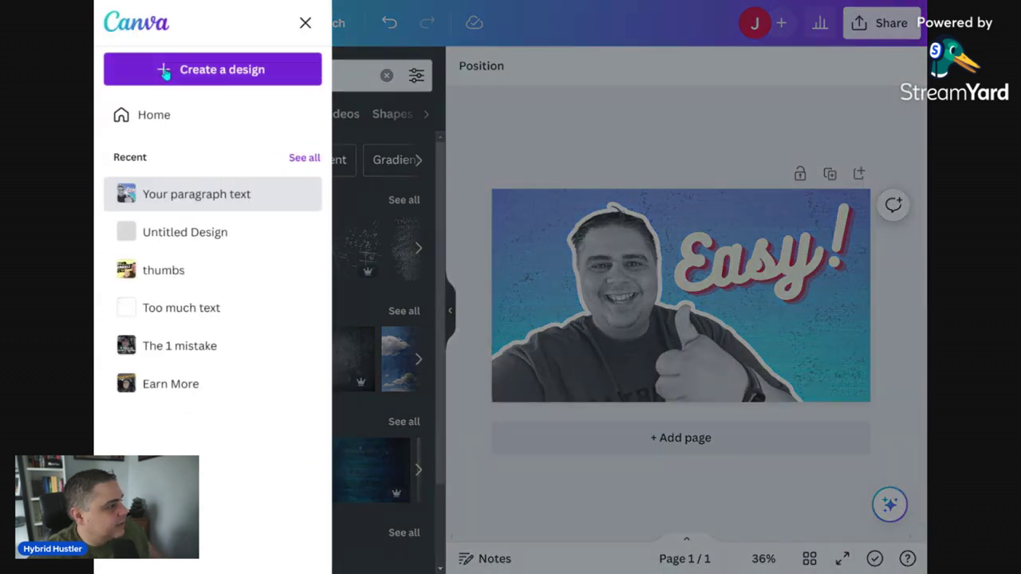
From Home, browse YouTube Thumbnail templates and open the Blue Modern Eye Catching Vlog template
left_click(163, 112)
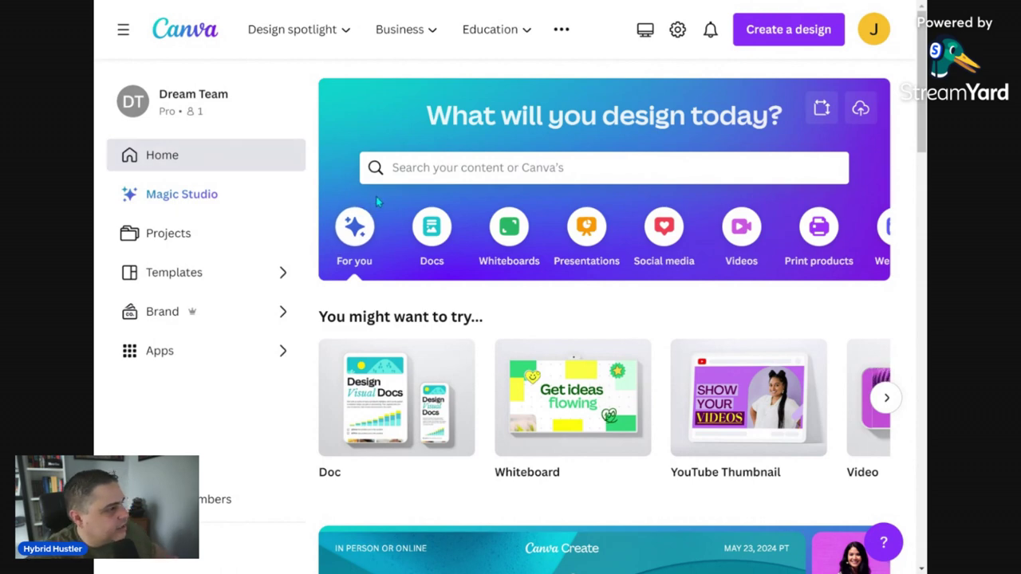
left_click(452, 165)
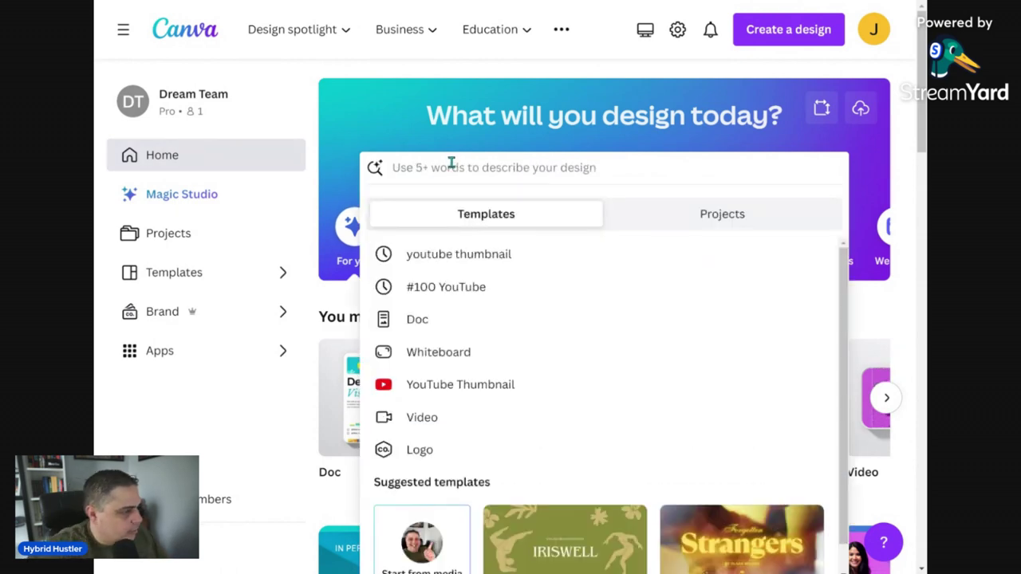
left_click(467, 386)
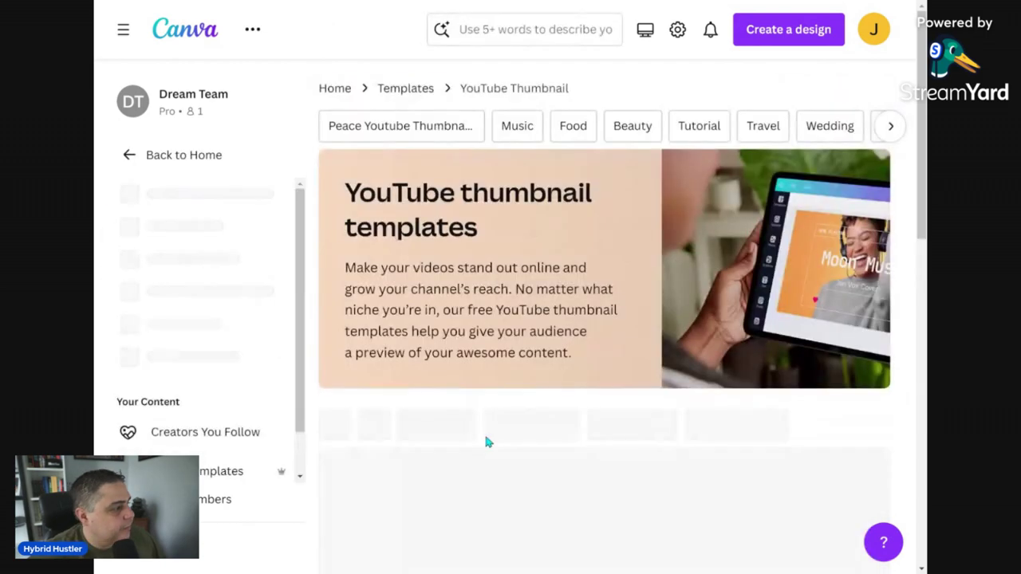
scroll(540, 279, "down", 4)
scroll(540, 275, "up", 1)
scroll(542, 278, "down", 1)
scroll(542, 281, "down", 1)
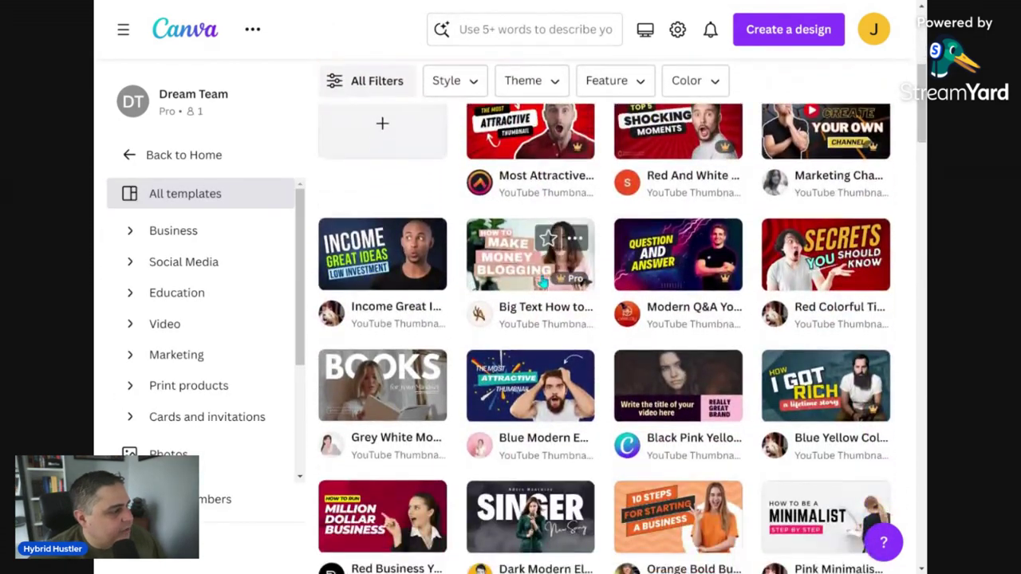
scroll(542, 281, "down", 1)
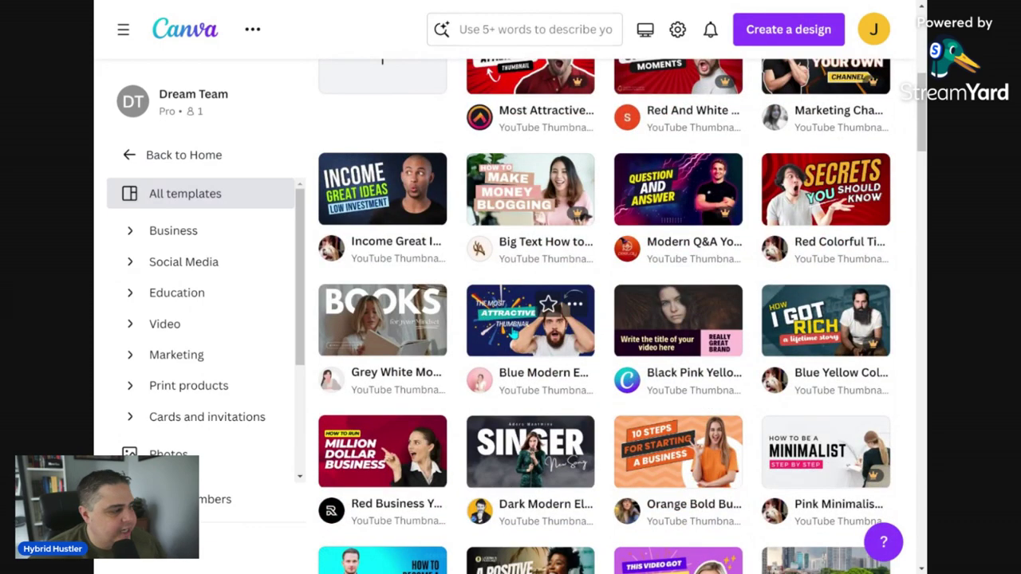
left_click(510, 331)
left_click(591, 200)
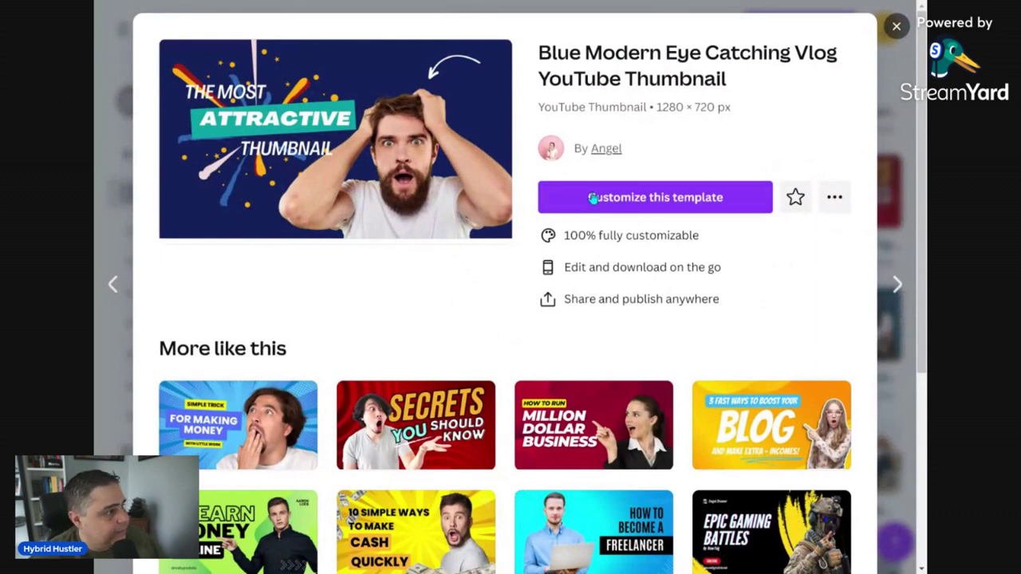
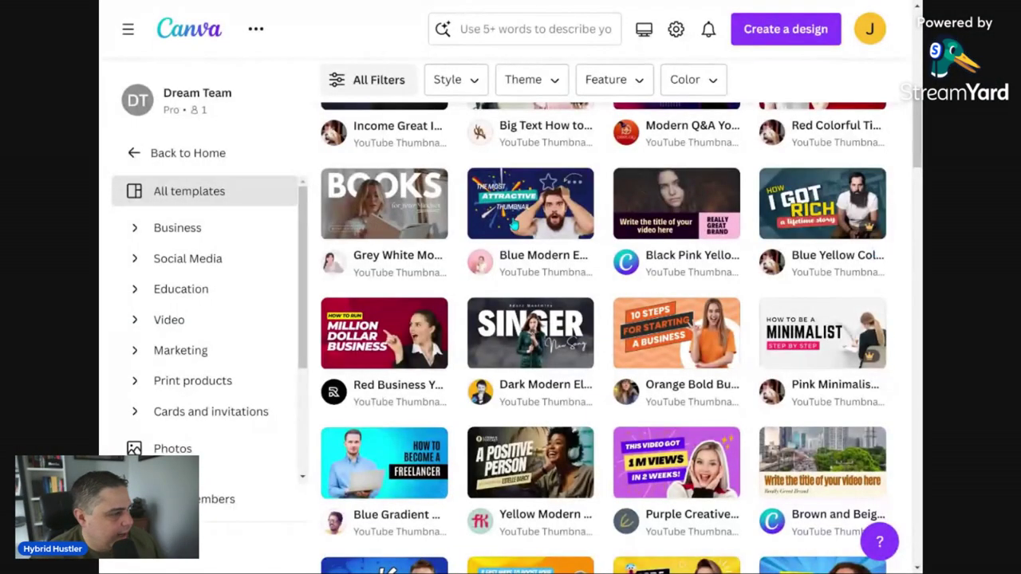
Switch the StreamYard layout to the shared Canva template screen with the webcam inset
mouse_move(542, 240)
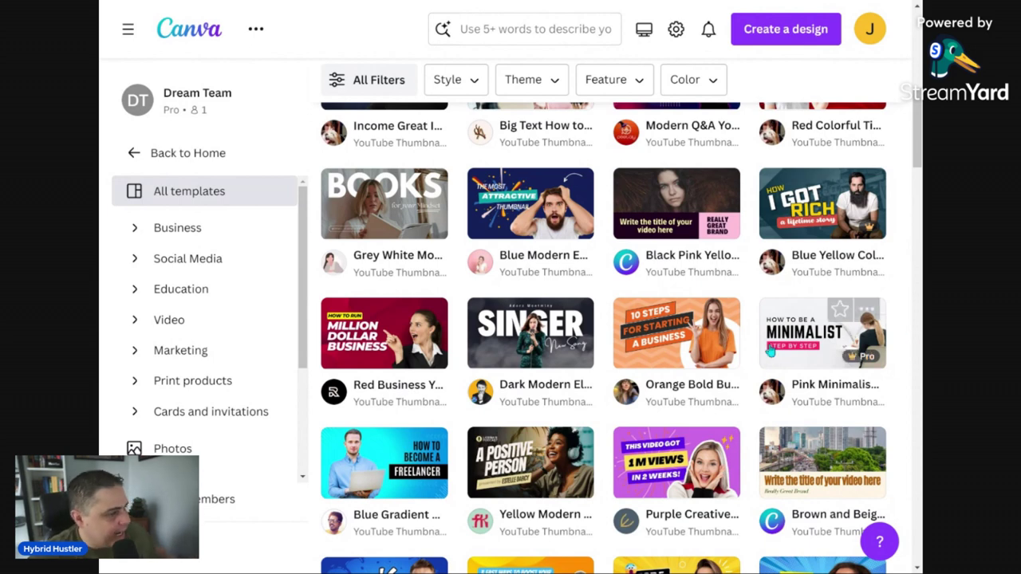
Start a new design from the Pink Minimalism About Lifestyle YouTube Thumbnail template
mouse_move(688, 354)
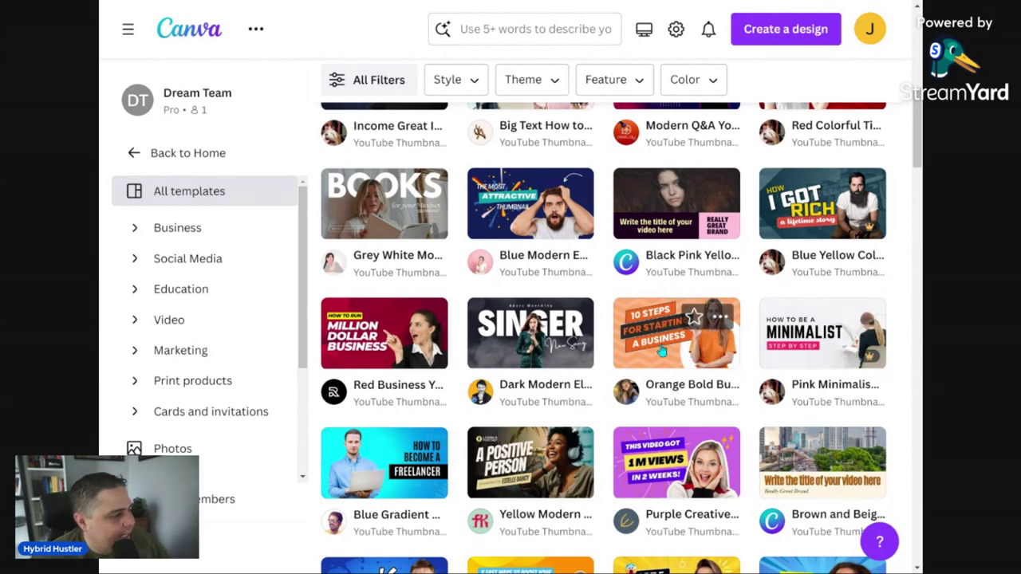
mouse_move(813, 342)
left_click(811, 342)
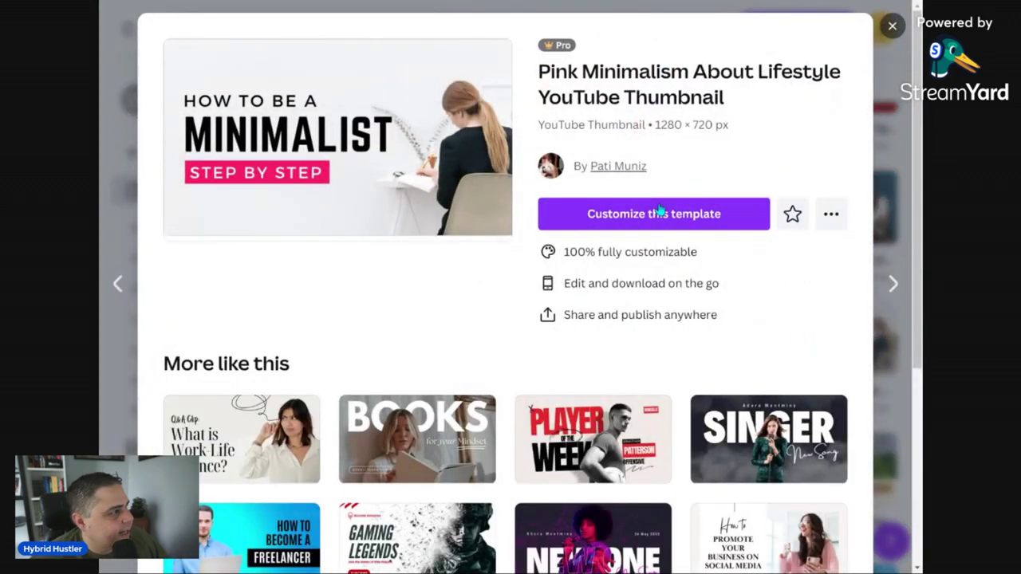
left_click(660, 212)
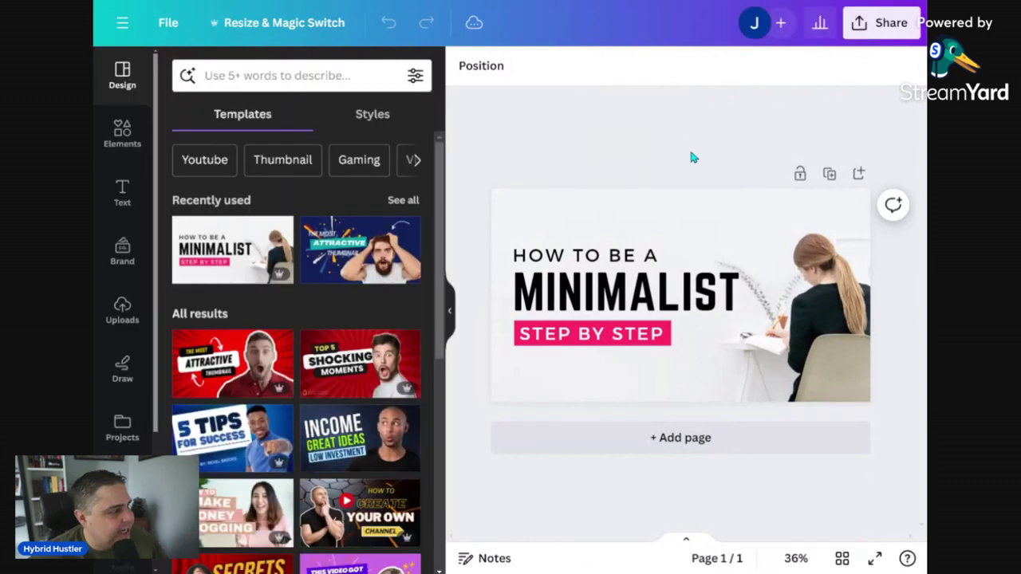
Delete the woman's photo from the template, leaving a white background
left_click(858, 349)
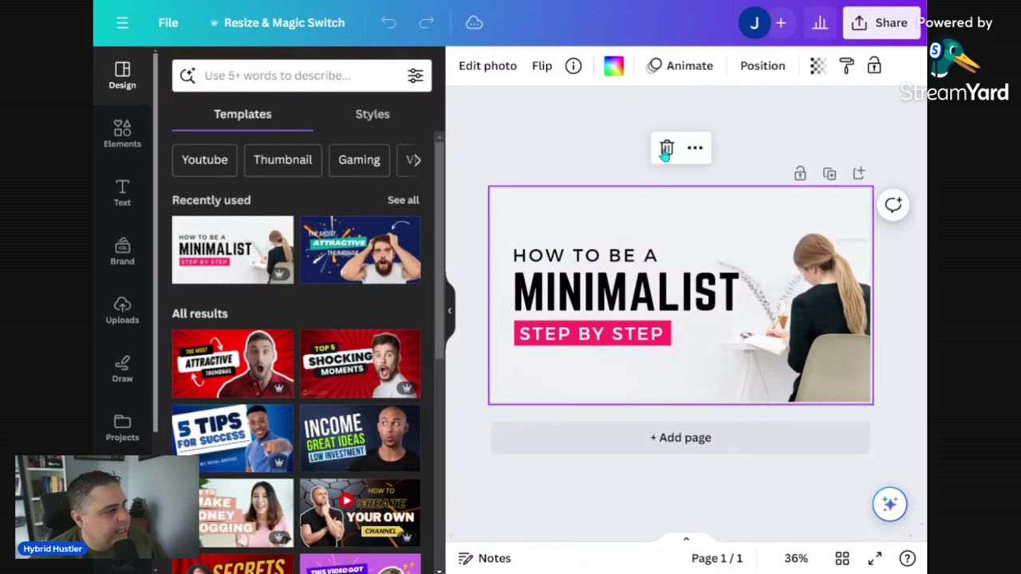
left_click(741, 66)
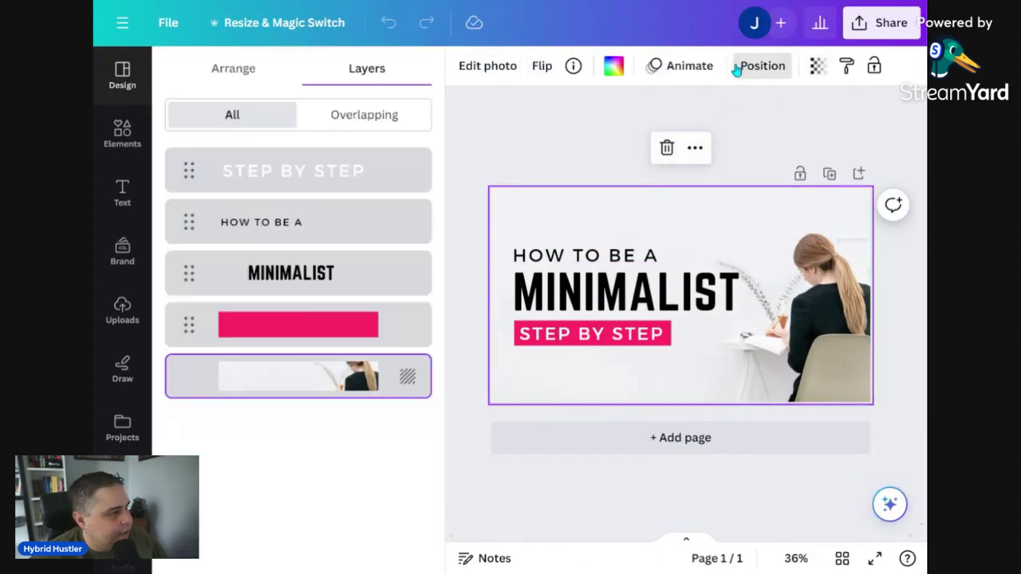
key("Delete")
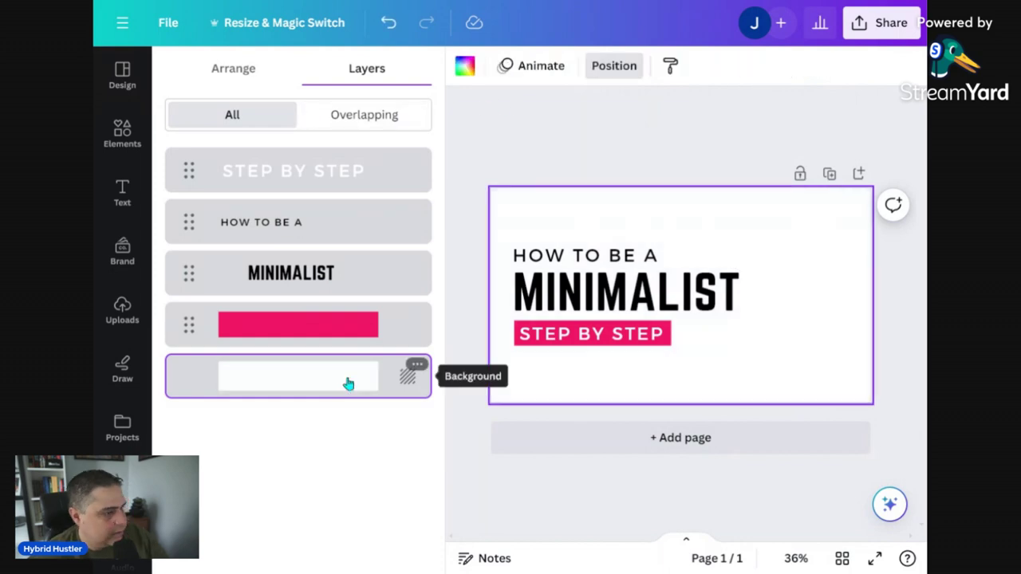
Place the presenter's uploaded photo on the right side and remove its background with BG Remover
left_click(122, 310)
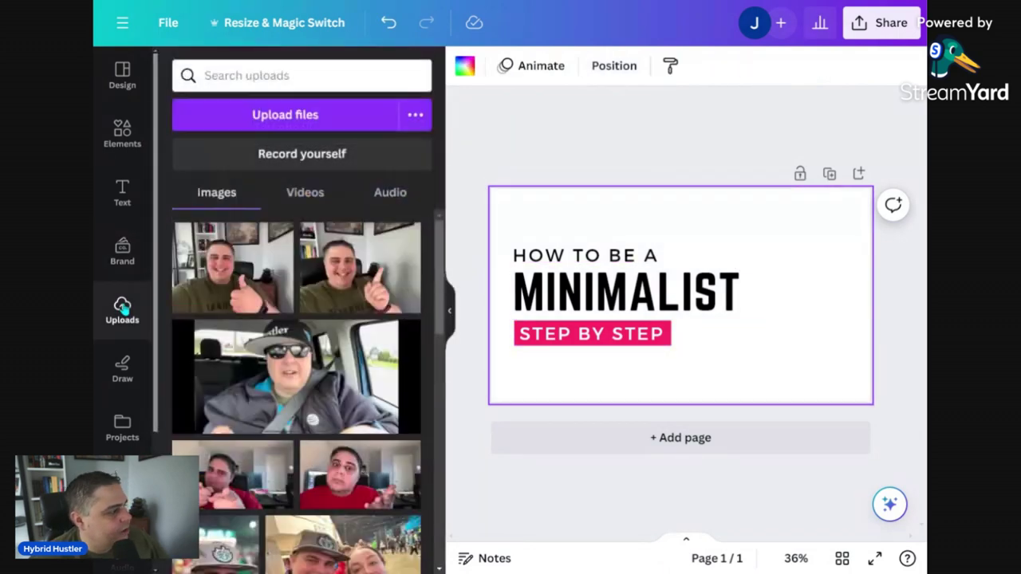
left_click(348, 269)
left_click_drag(761, 246, 826, 278)
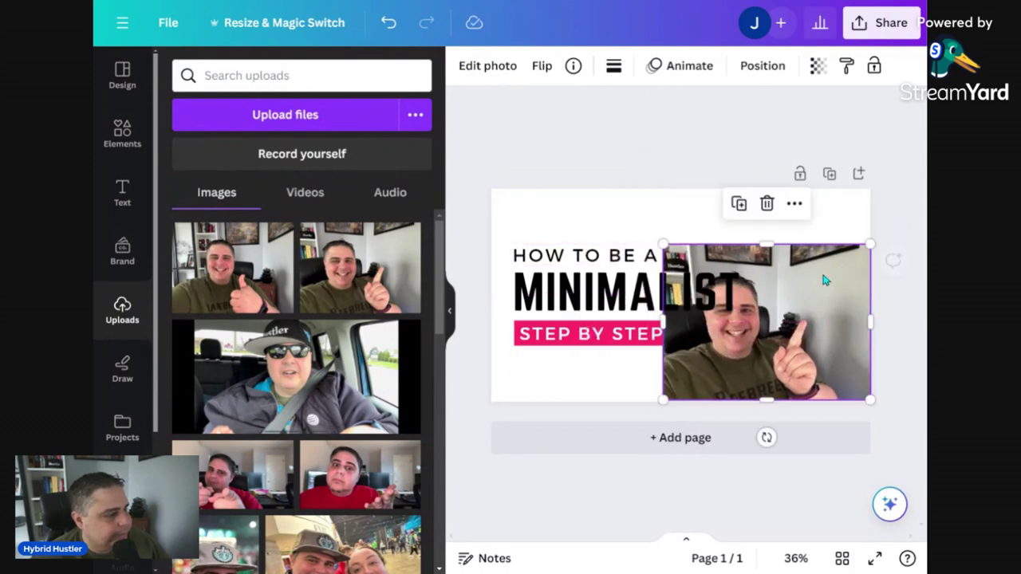
left_click(477, 67)
left_click(189, 182)
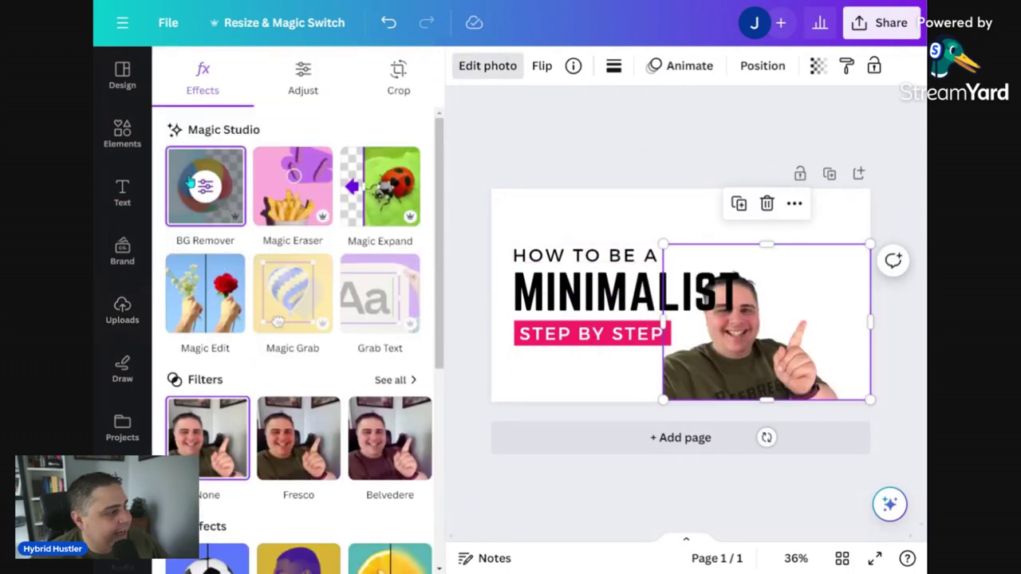
Flip the presenter photo horizontally and enlarge it from the top-left corner
left_click(542, 66)
left_click(562, 107)
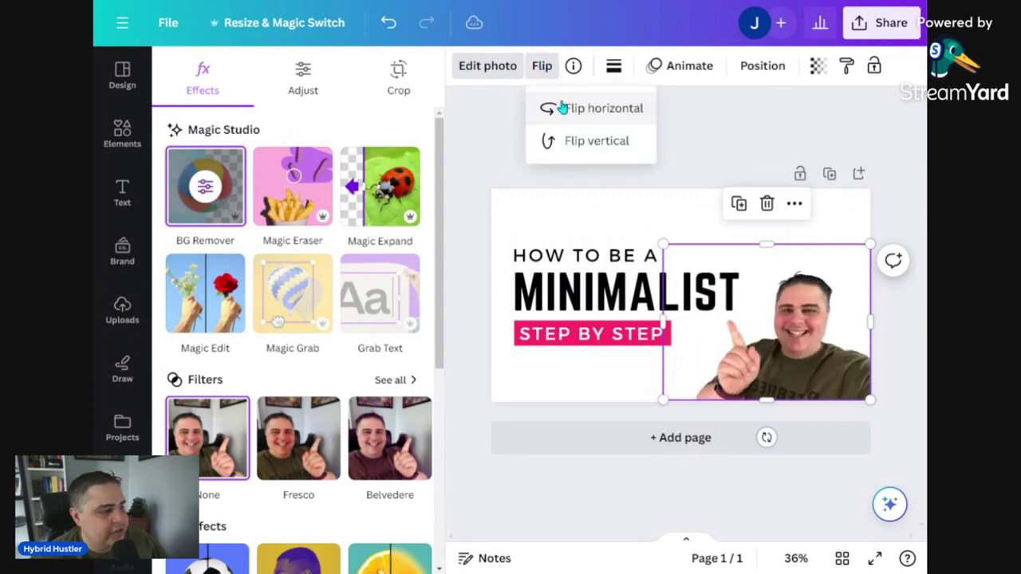
left_click_drag(662, 244, 590, 144)
mouse_move(790, 327)
left_mouse_down()
mouse_move(808, 331)
mouse_move(788, 330)
left_mouse_up()
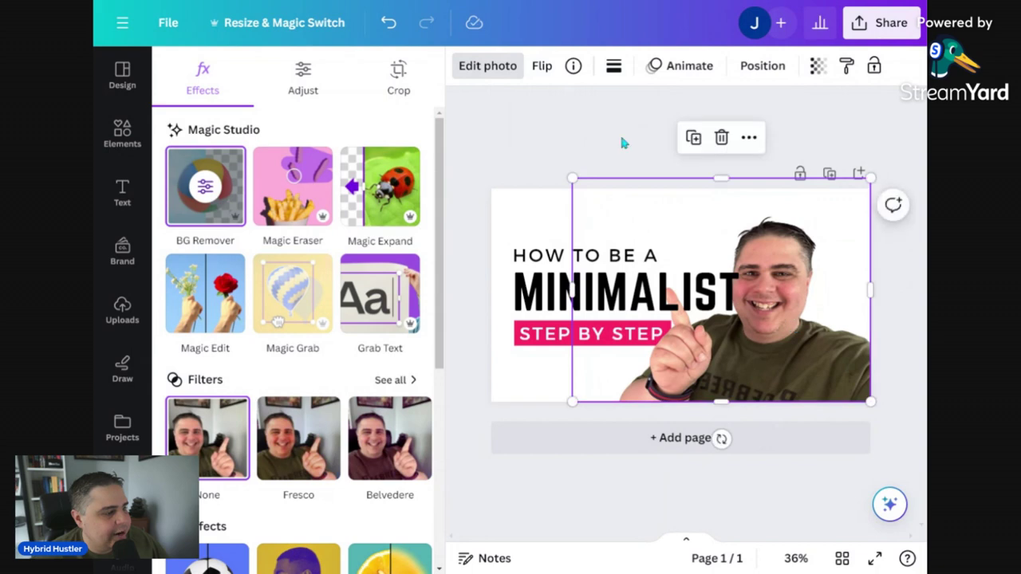
key("Escape")
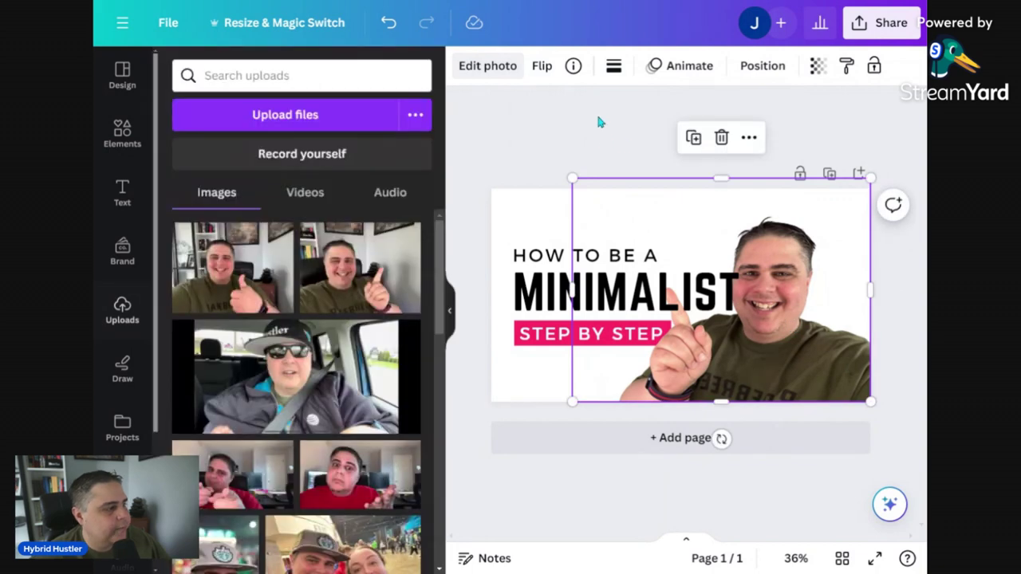
Change the headline's top line to 'HOW TO CREATE' and the big word to 'EASY'
left_click(548, 260)
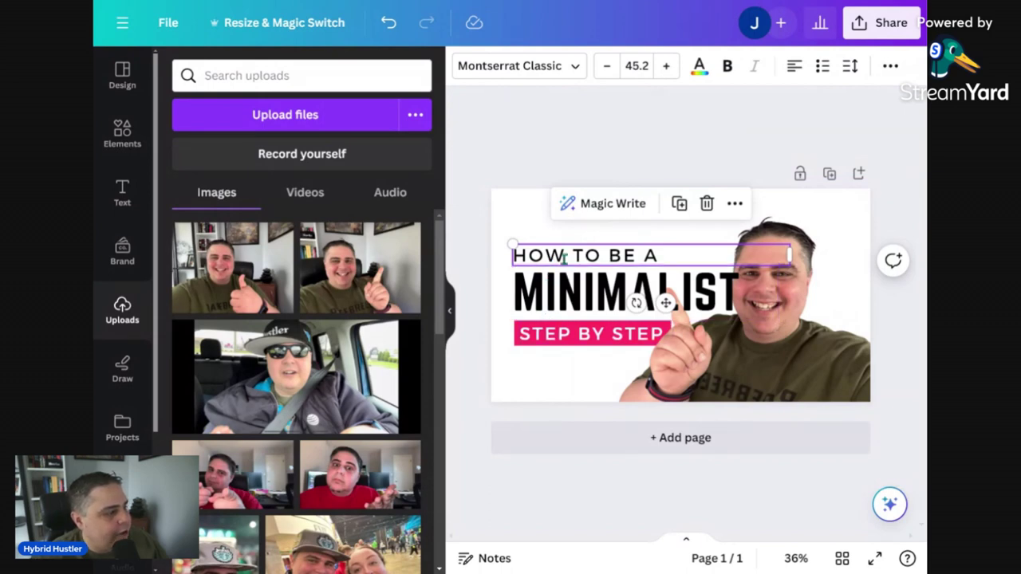
double_click(627, 255)
left_click_drag(659, 255, 608, 255)
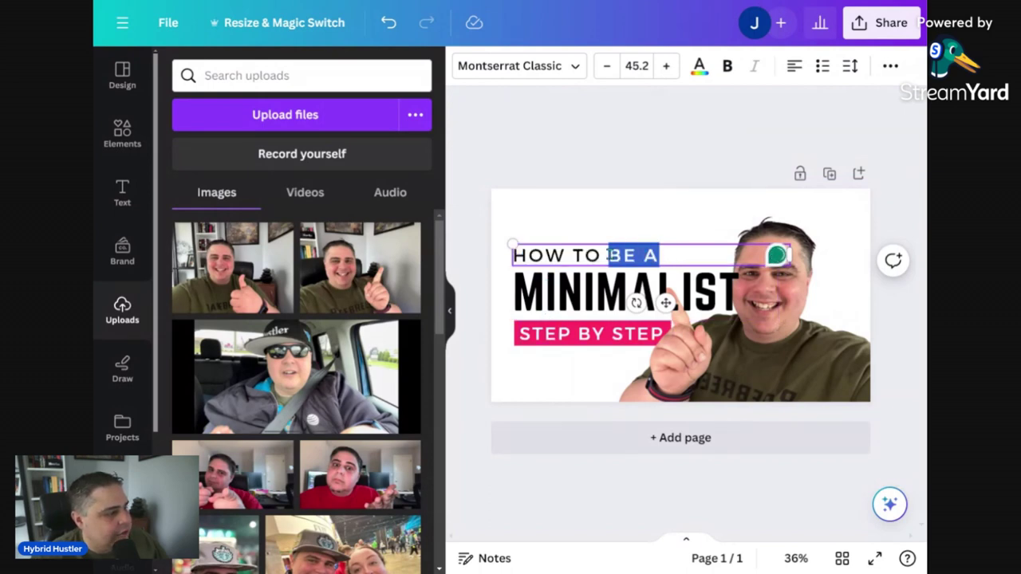
type("CRE")
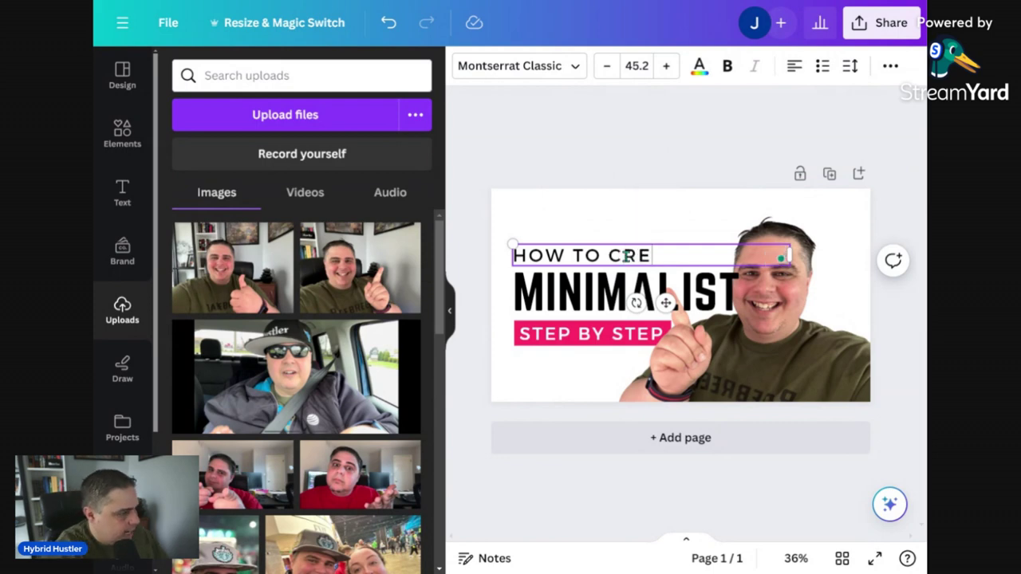
type("ATE")
left_click(564, 301)
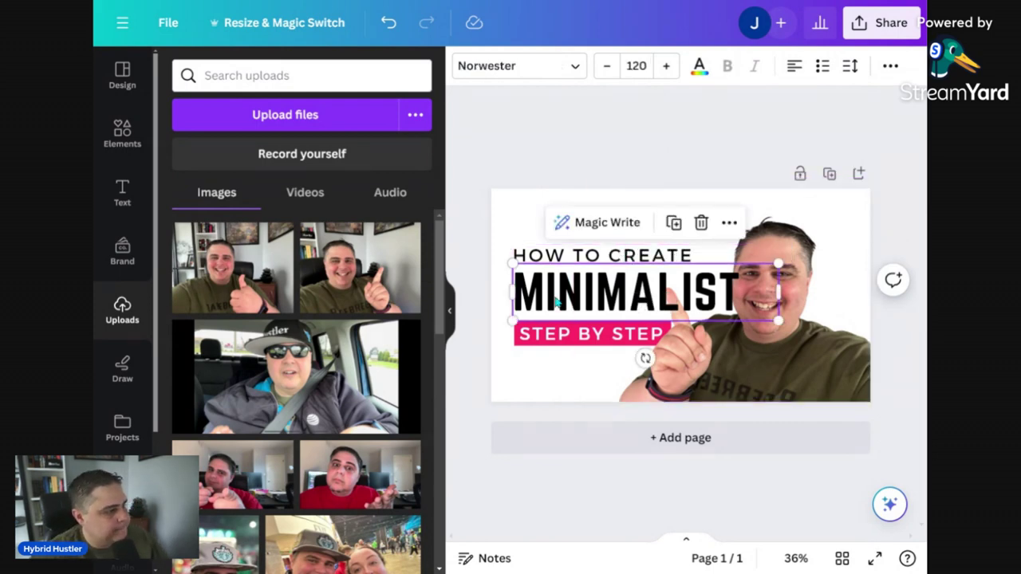
double_click(565, 300)
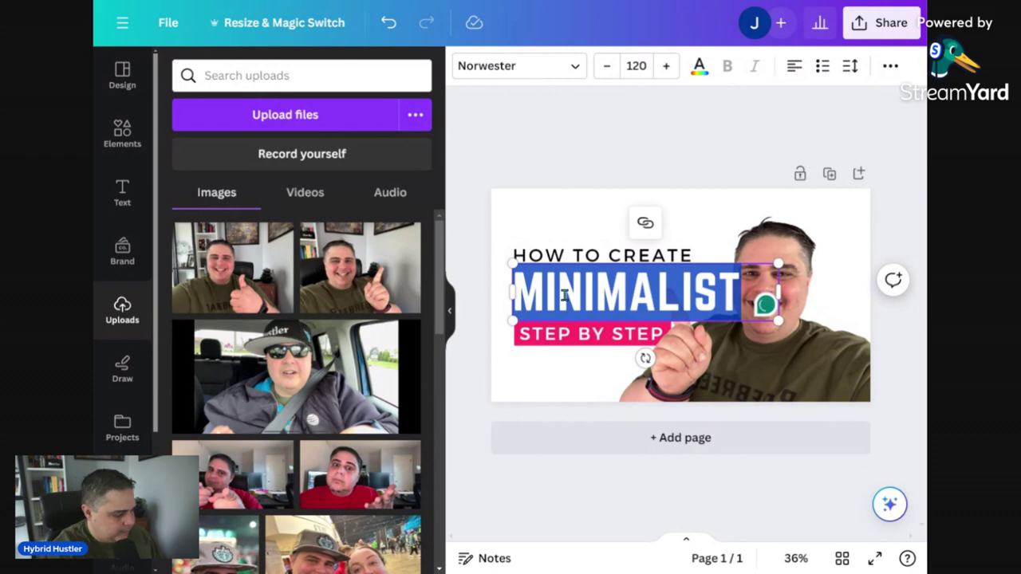
type("EASY")
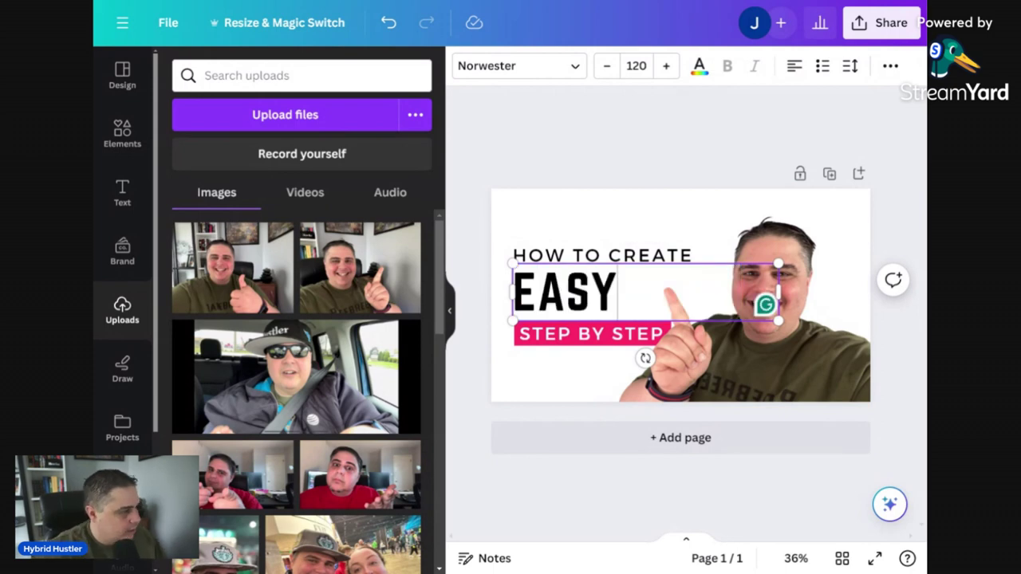
Retype the top line as 'EASY AND BOLD' and the big word as 'THUMBNAIL'
double_click(580, 335)
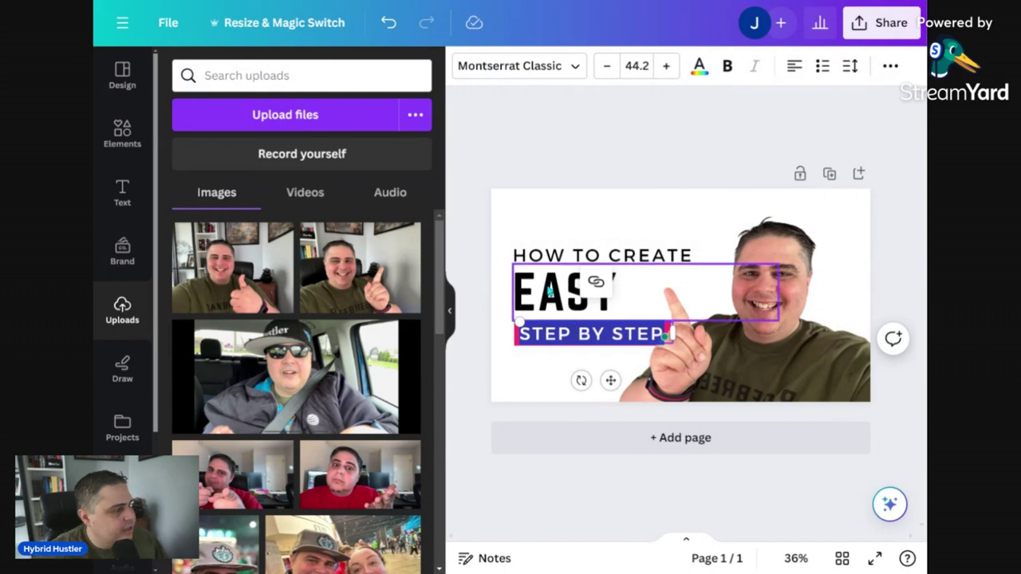
left_click(578, 289)
left_click(577, 284)
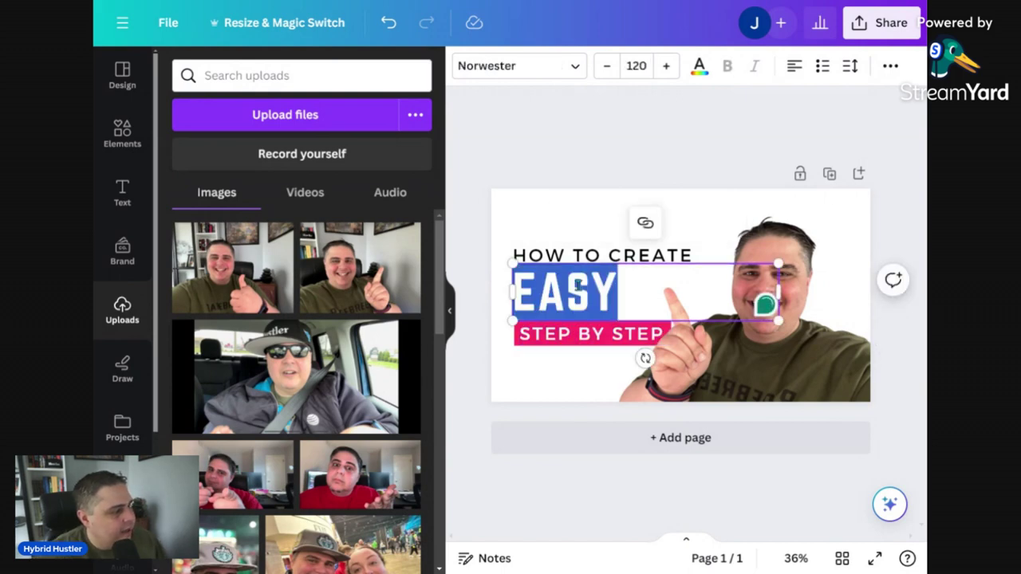
left_click(657, 257)
left_click(661, 248)
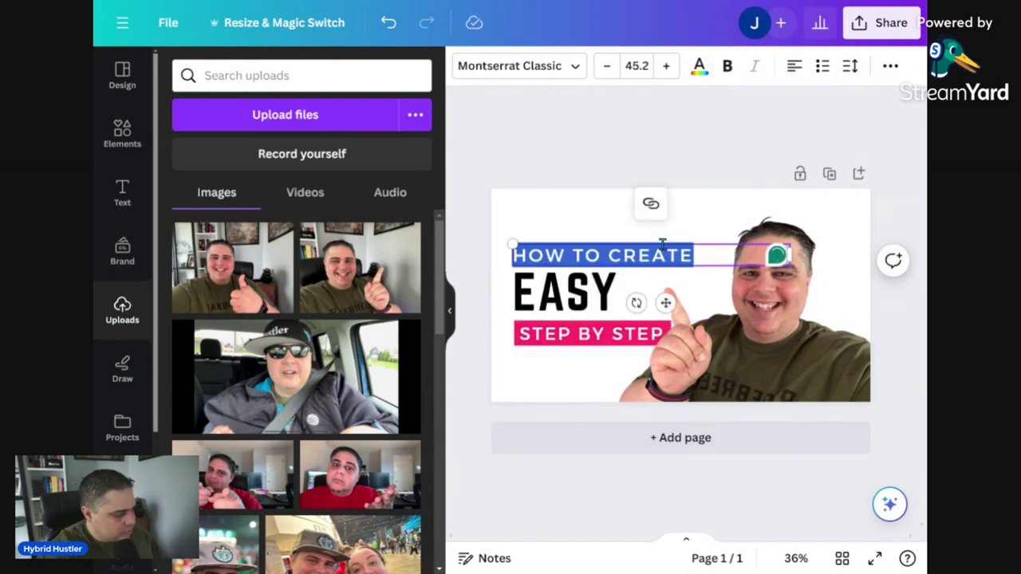
type("EASY ")
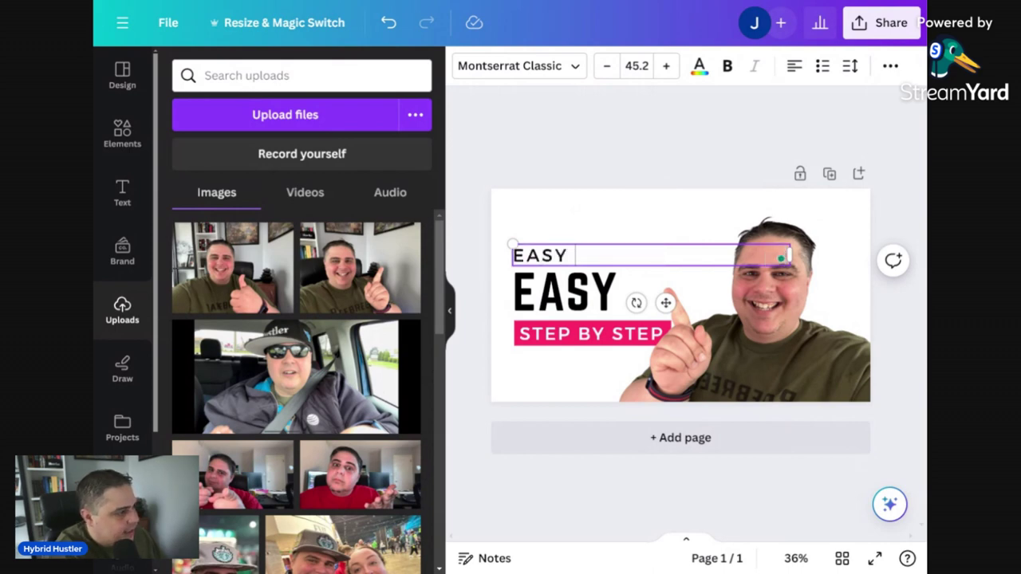
type("AND ")
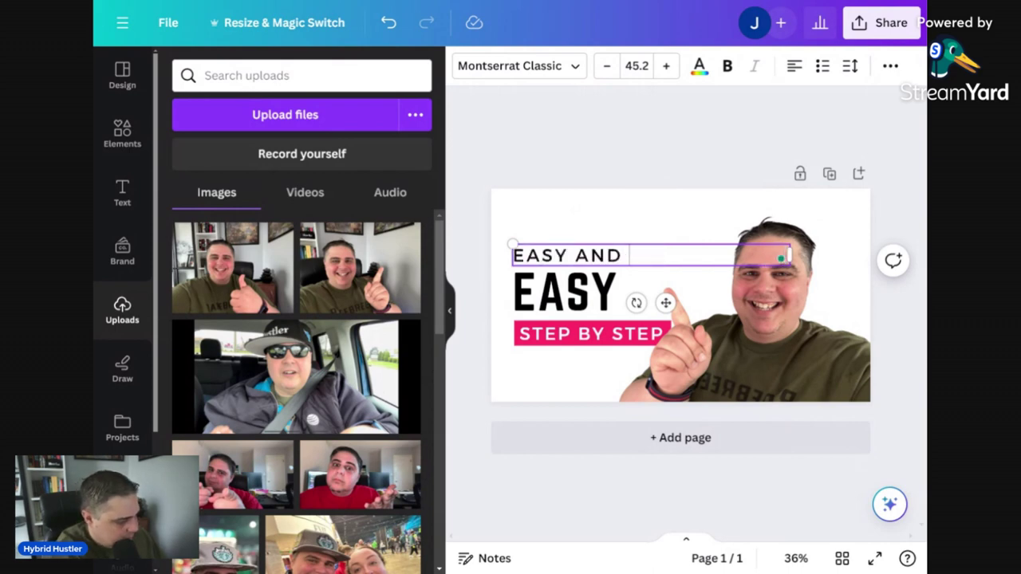
type("BOLD")
left_click(580, 295)
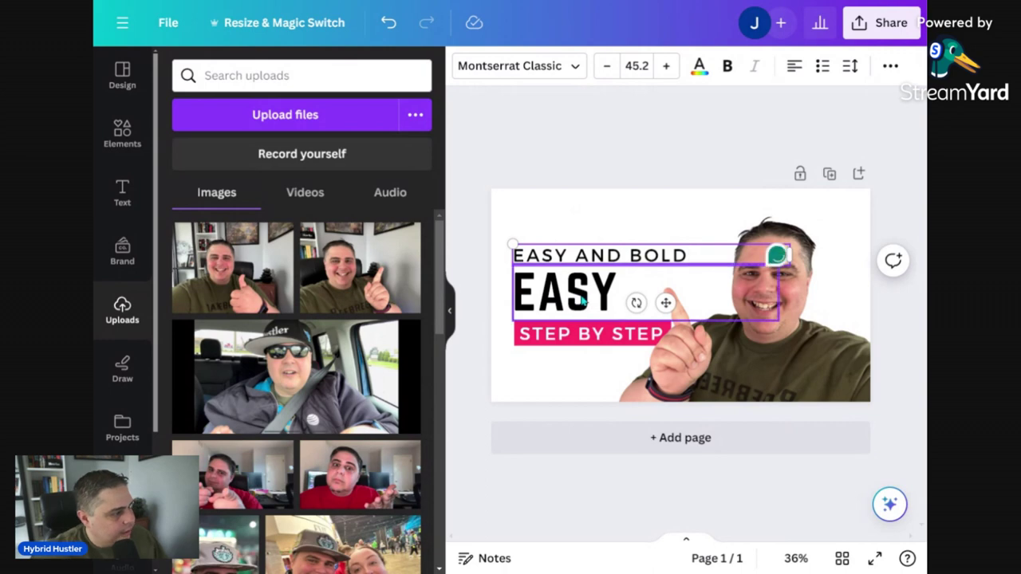
double_click(579, 295)
type("THUM")
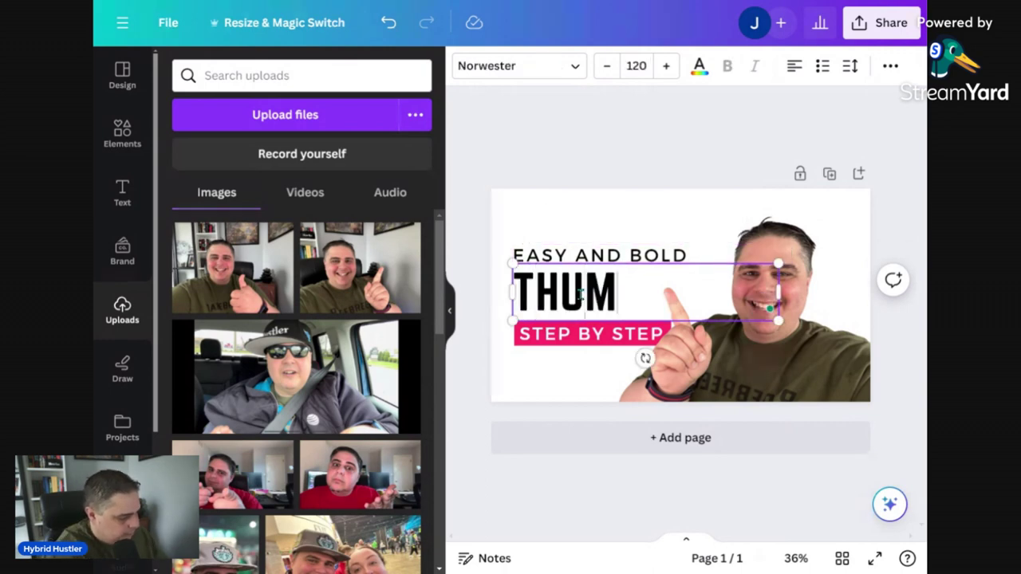
type("BNAIL")
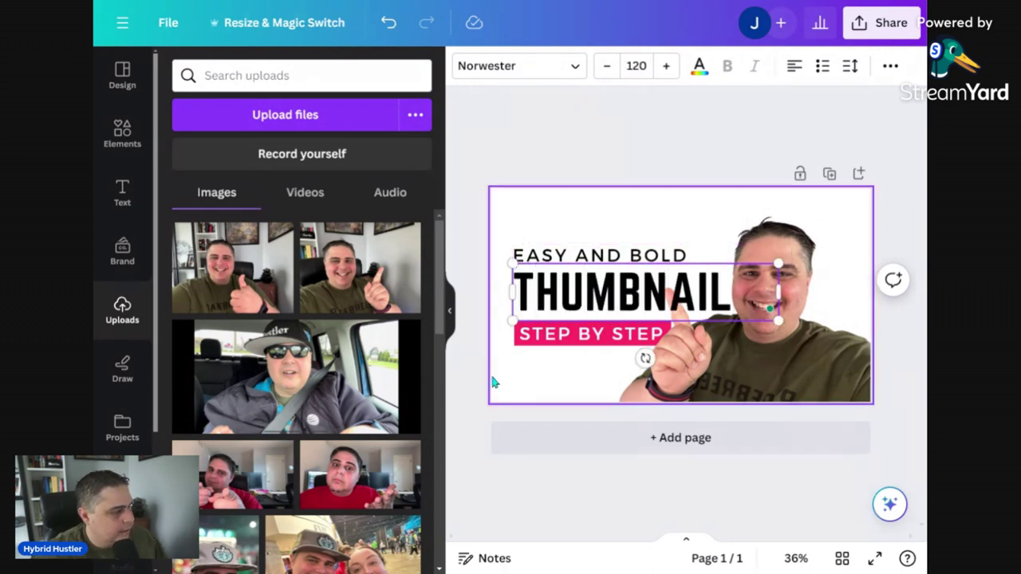
left_click(600, 159)
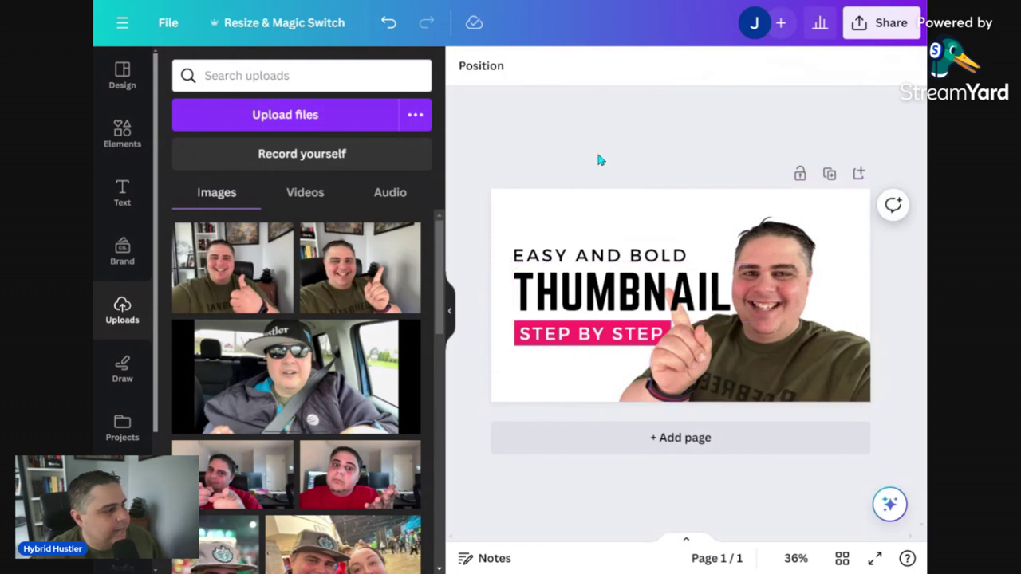
Shift the presenter photo right and move the three text lines up and left together
mouse_move(760, 345)
left_mouse_down()
mouse_move(787, 342)
mouse_move(775, 341)
left_mouse_up()
left_click(558, 255)
left_click(556, 317, "shift")
left_click(548, 336, "shift")
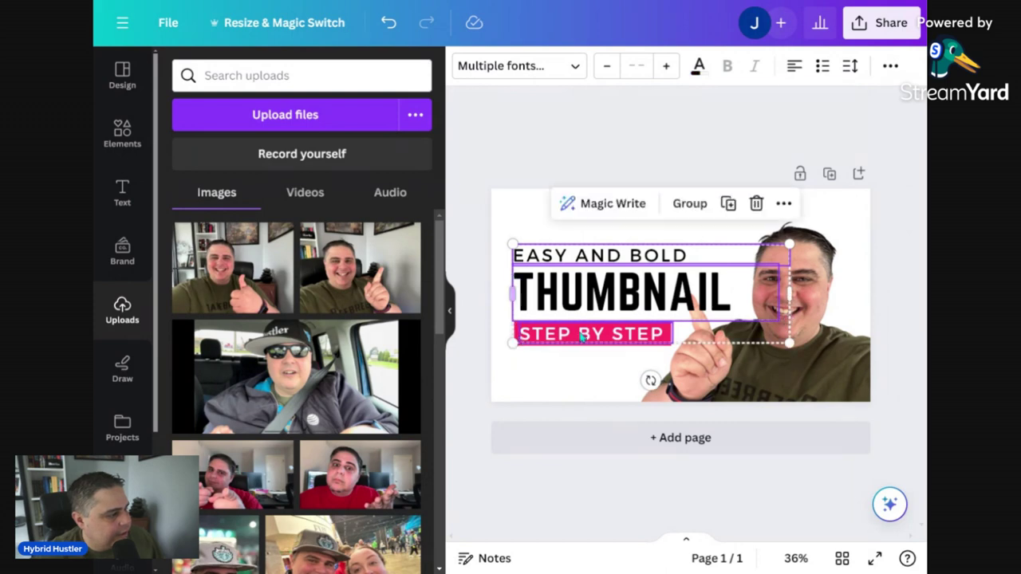
left_click_drag(577, 336, 577, 298)
Move the pink bar up behind STEP BY STEP and recolour it dark red
left_click(569, 335)
left_click_drag(569, 335, 562, 308)
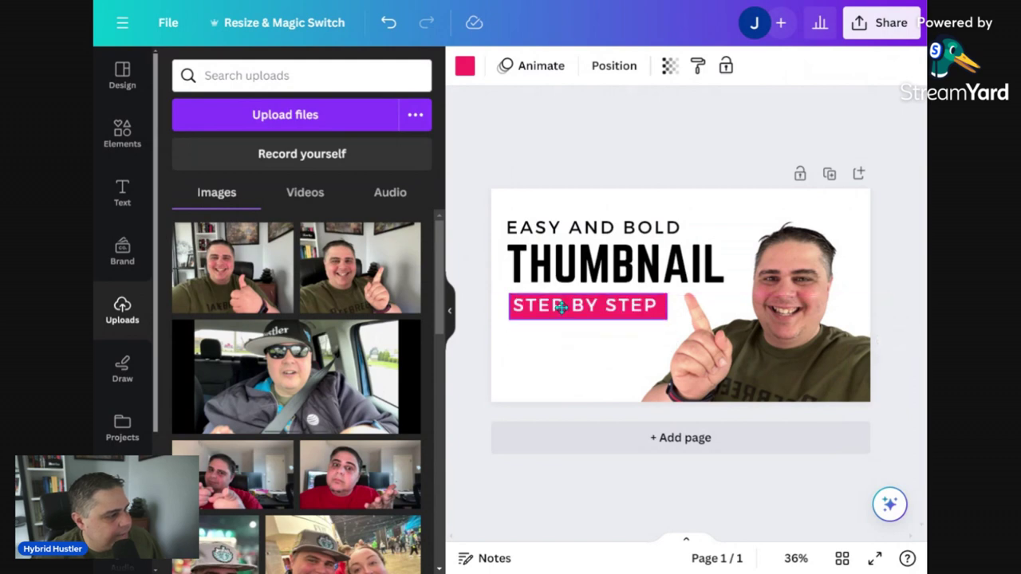
left_click(465, 66)
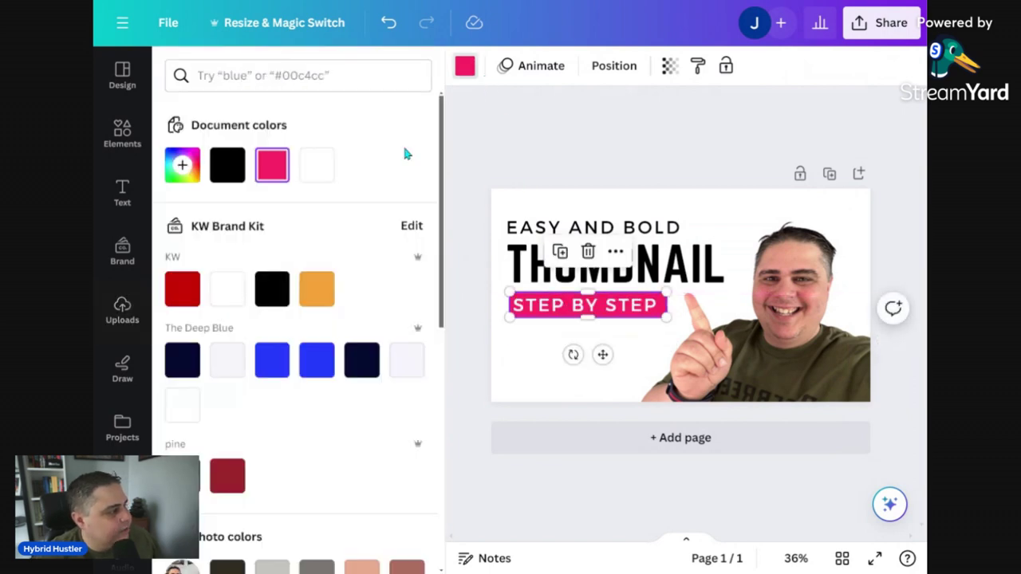
left_click(361, 360)
left_click(227, 476)
left_click(675, 133)
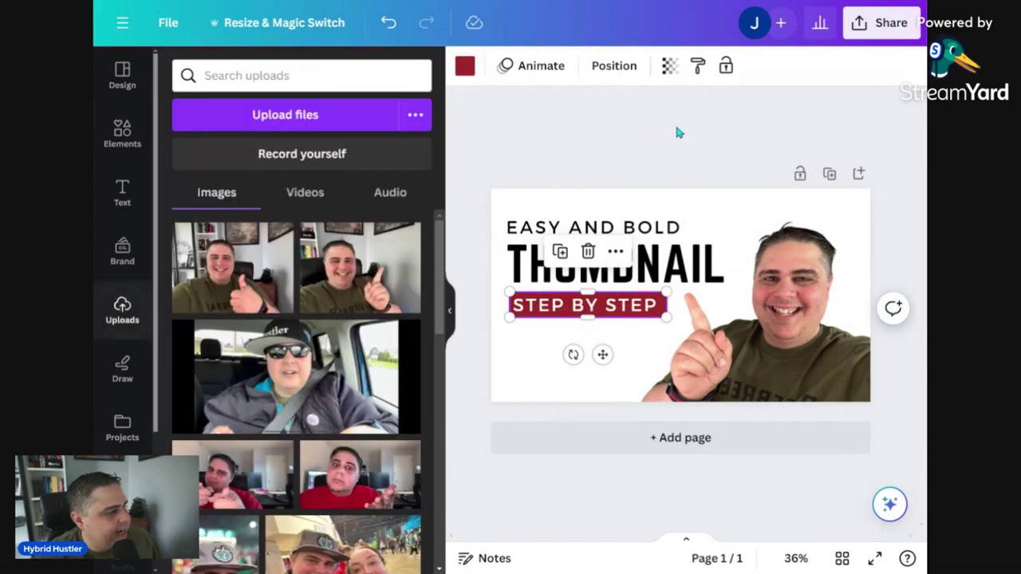
left_click(676, 132)
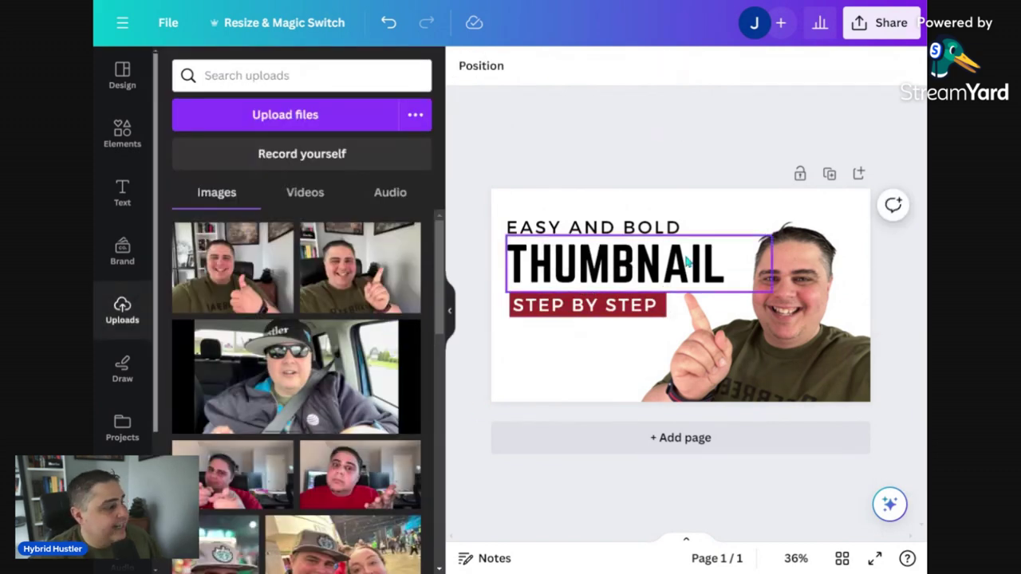
left_click(125, 141)
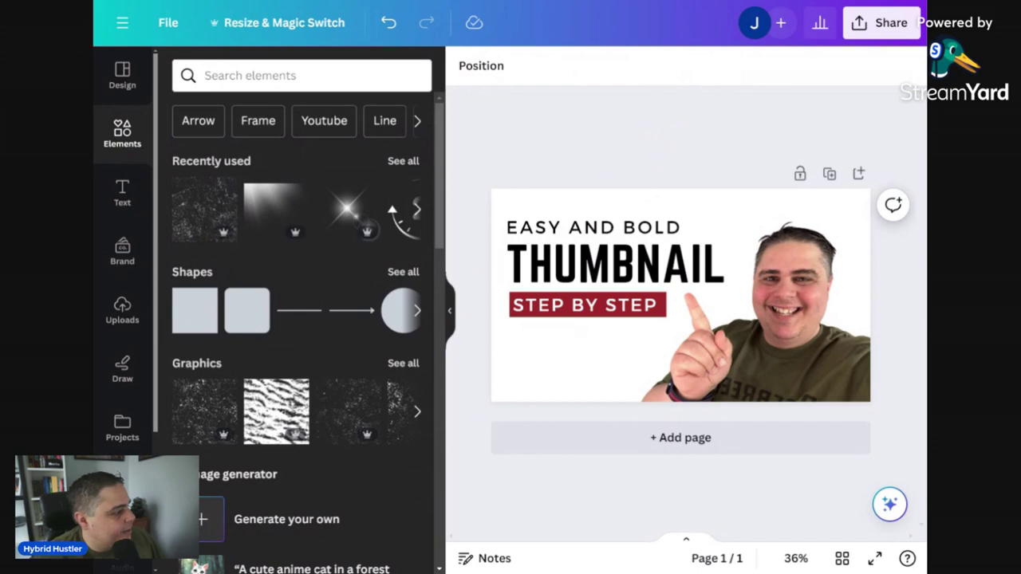
Set the background to the pale yellow swatch after briefly trying teal
scroll(123, 319, "down", 3)
left_click(124, 431)
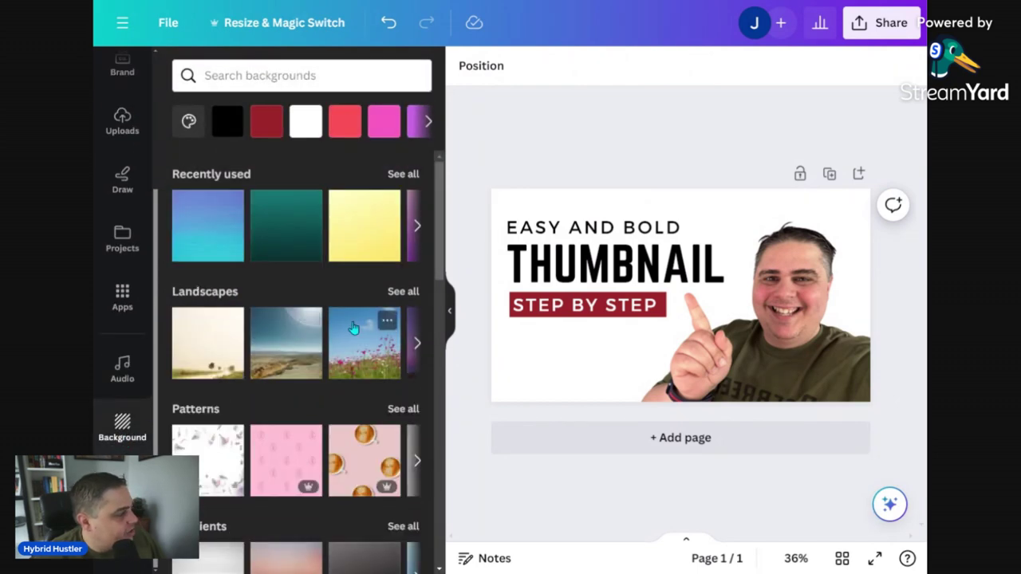
left_click(295, 235)
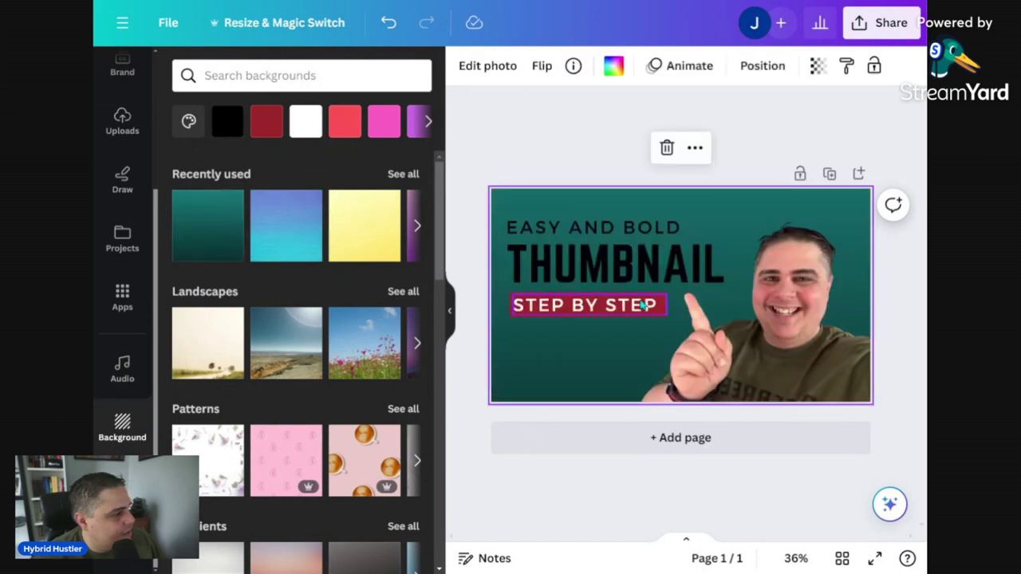
left_click(367, 237)
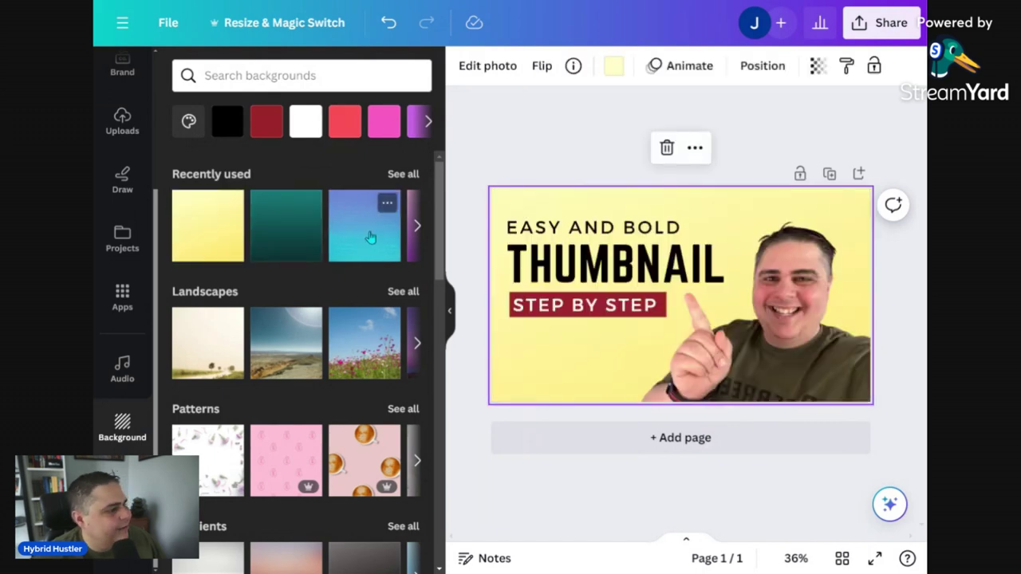
Download the thumbnail as PNG at size 1.5 (1,920 × 1,080 px) with Compress file enabled
left_click(882, 25)
left_click(642, 433)
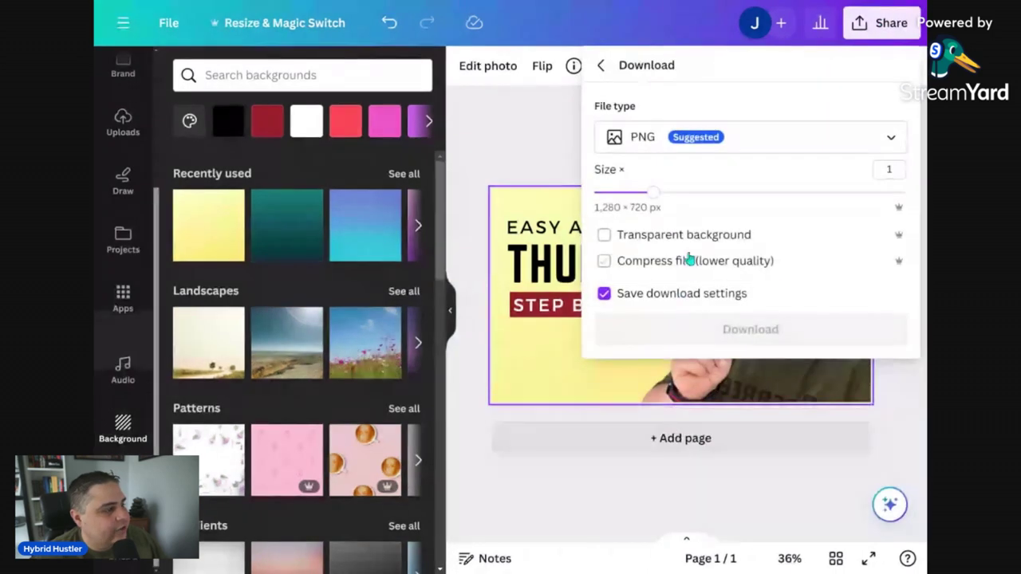
left_click_drag(653, 192, 713, 193)
left_click(676, 262)
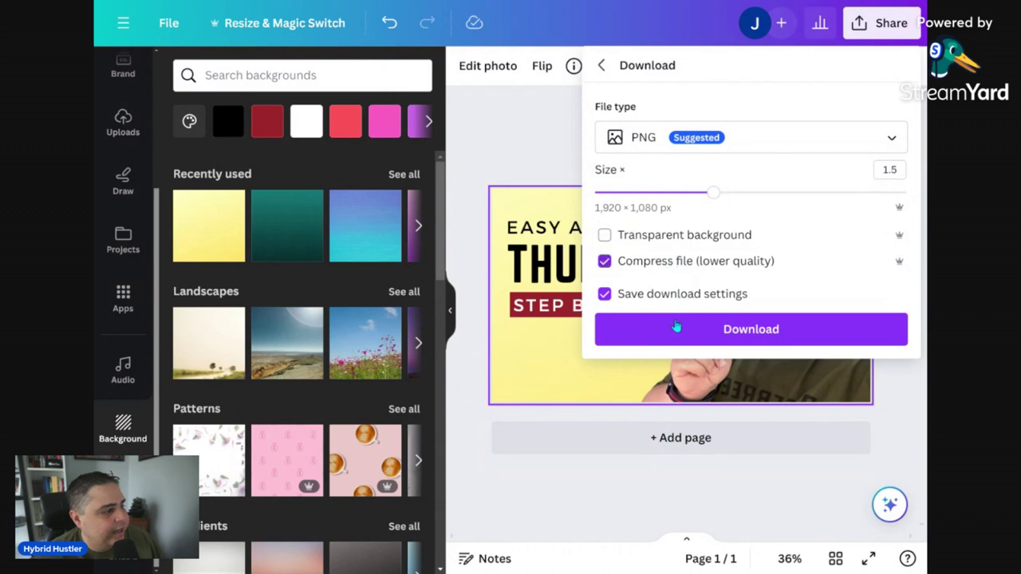
left_click(677, 330)
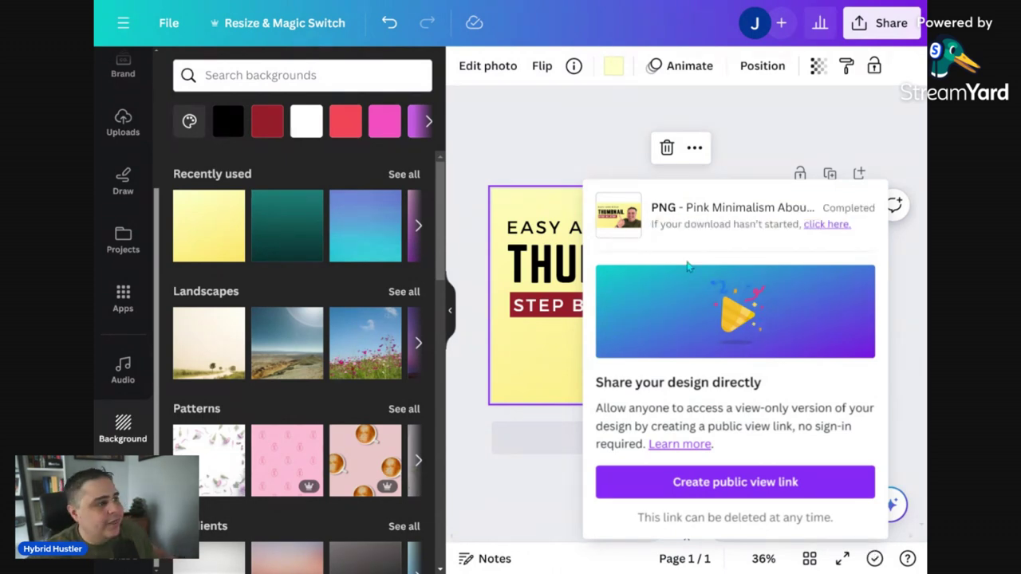
left_click(573, 144)
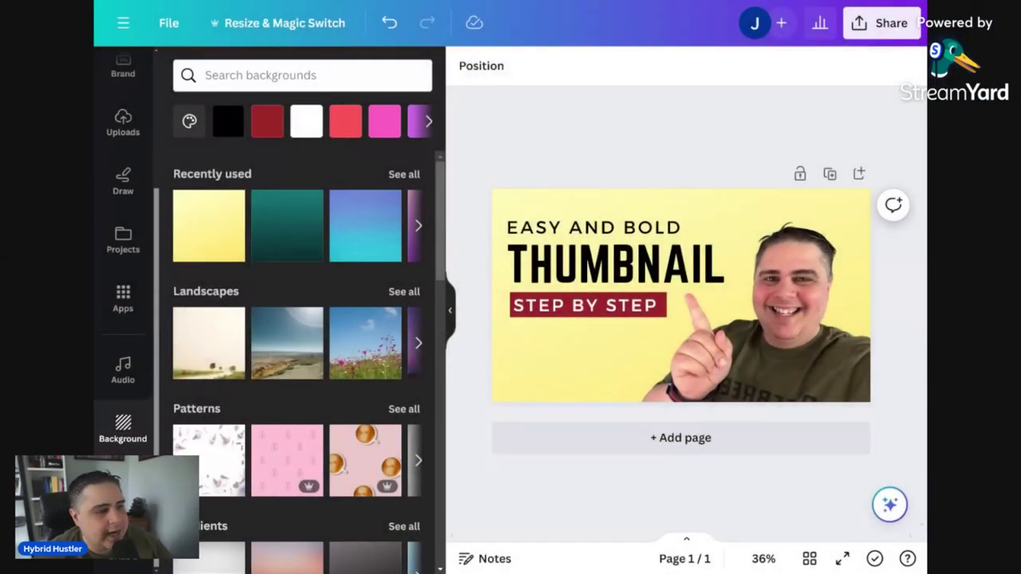
left_click(793, 329)
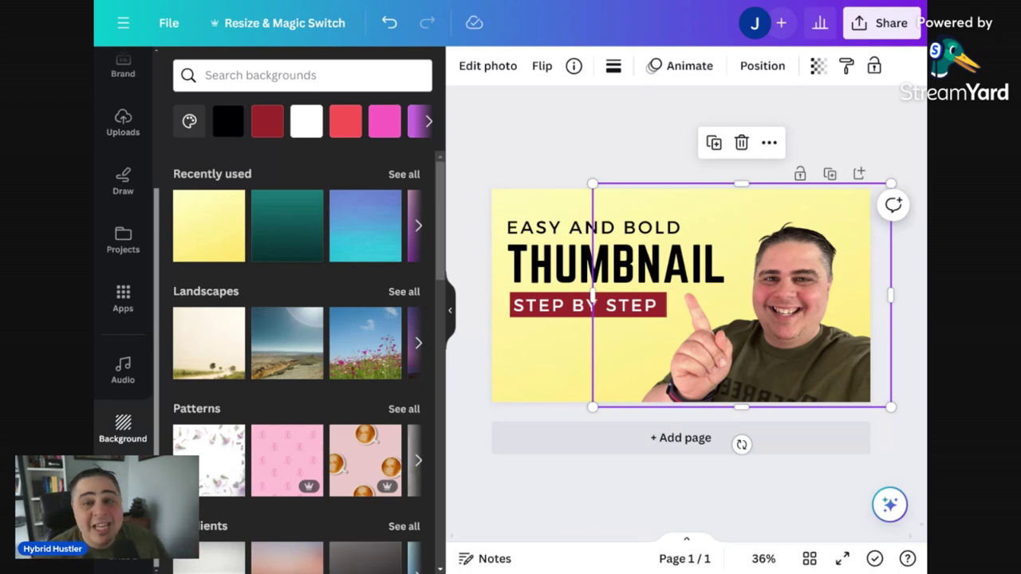
left_click(647, 142)
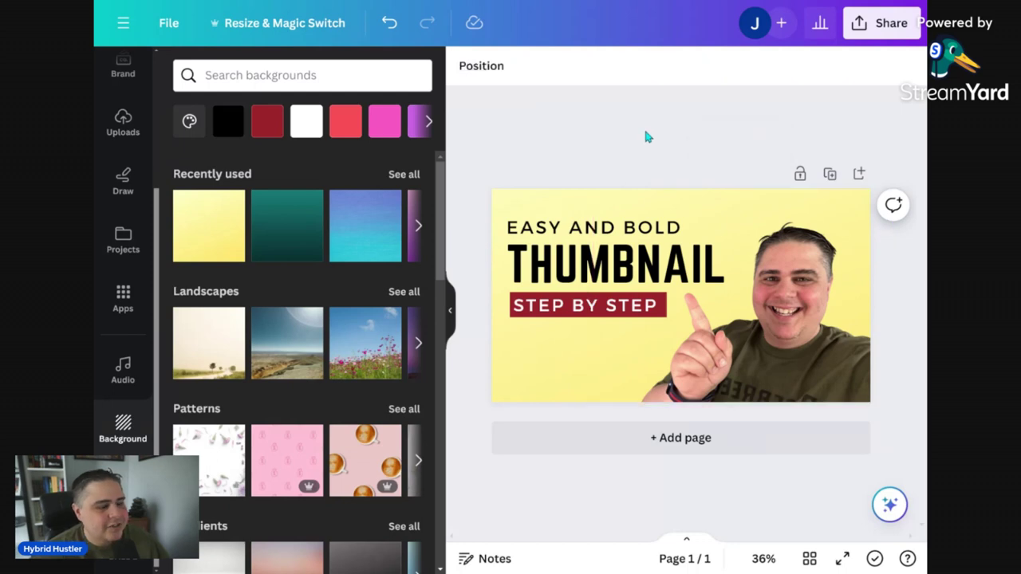